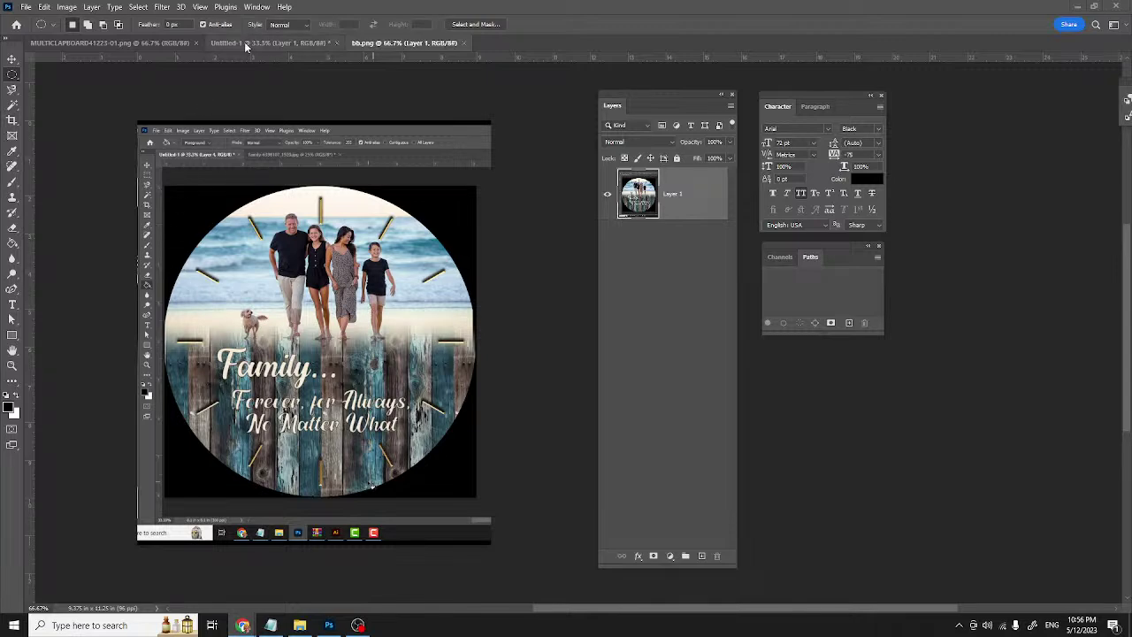
# - In the Untitled-1 document, make a circular selection spanning the whole canvas, fill it with black and deselect
pyautogui.click(245, 41)
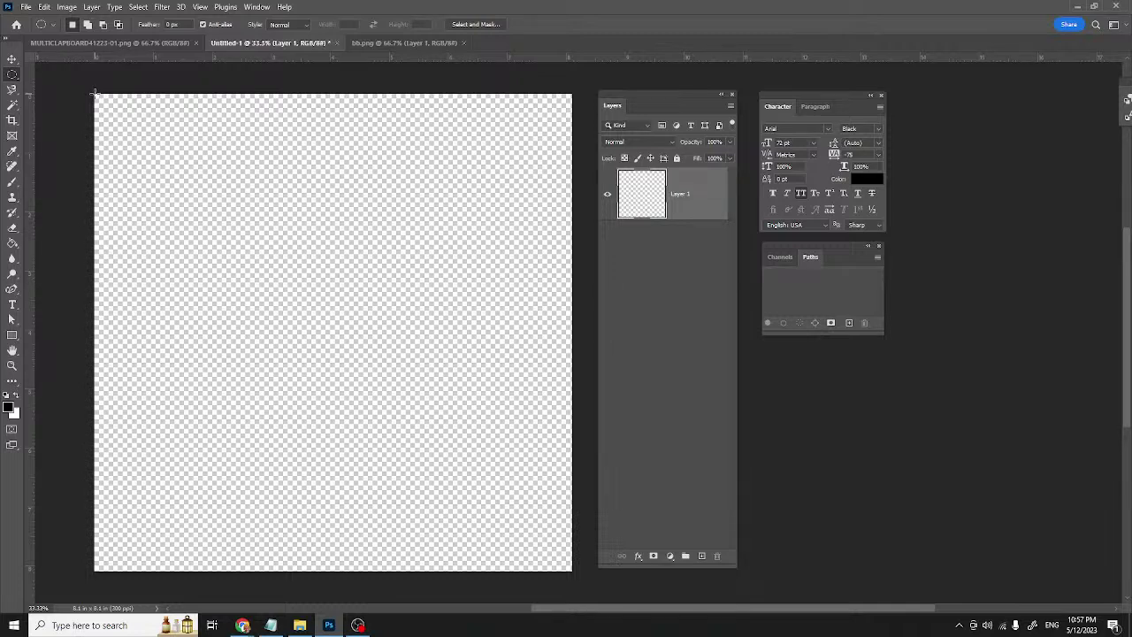
pyautogui.moveTo(94, 92); pyautogui.dragTo(571, 571)
pyautogui.click(570, 571)
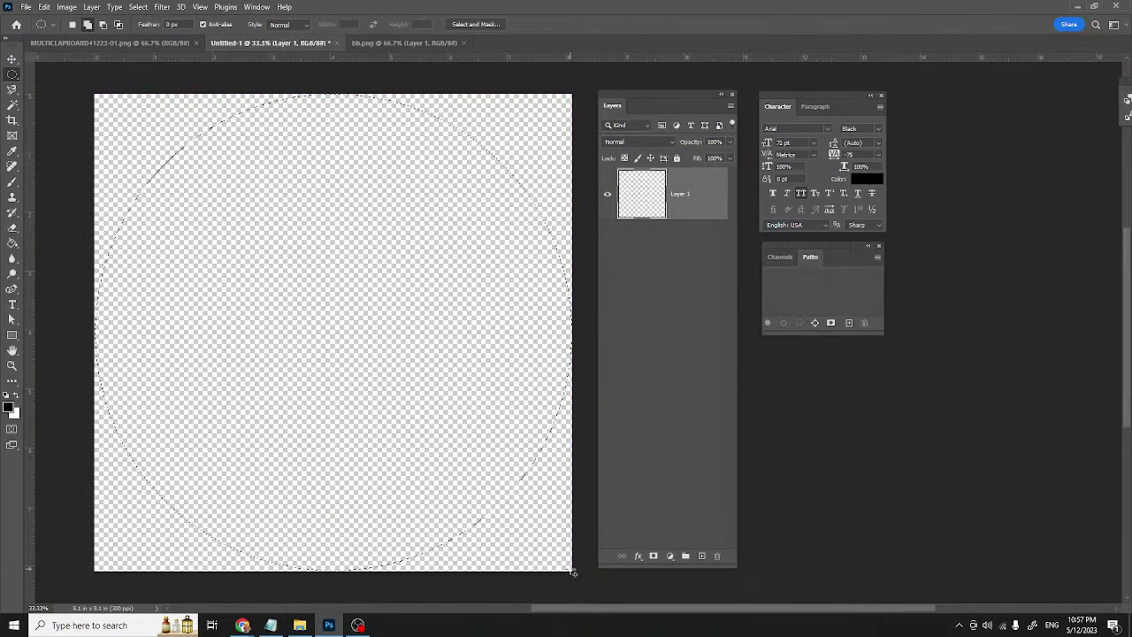
pyautogui.click(12, 243)
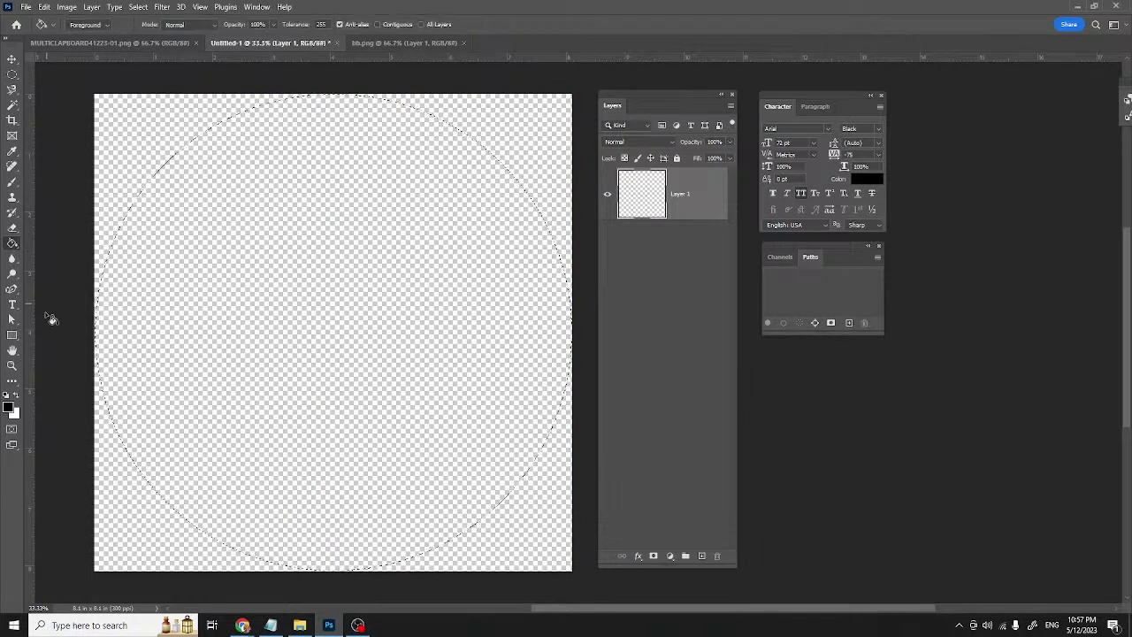
pyautogui.click(301, 296)
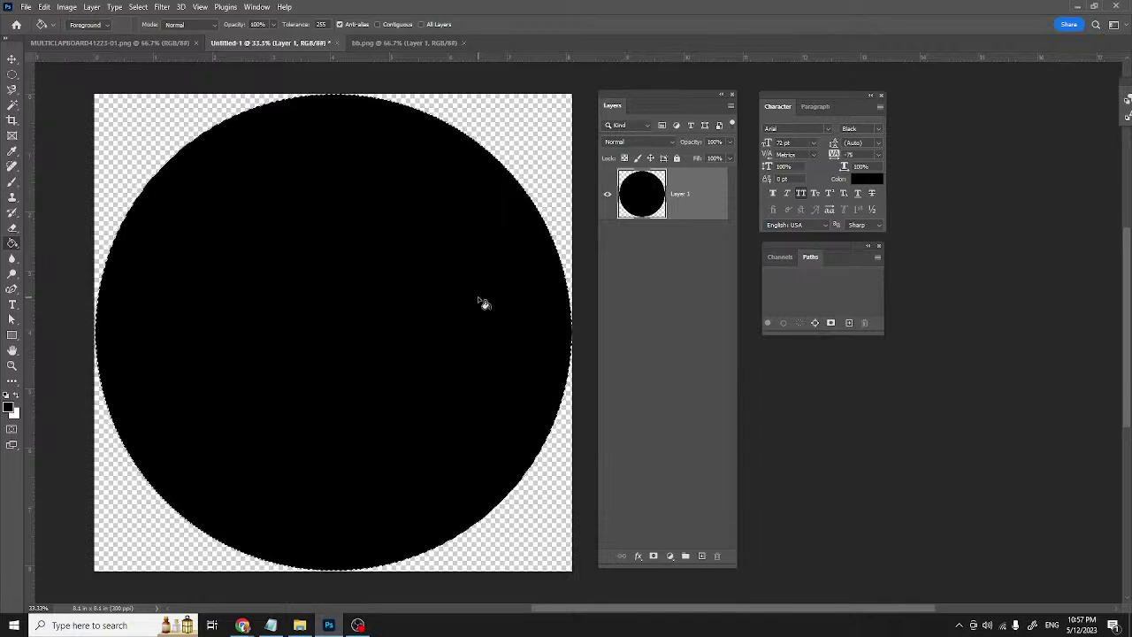
pyautogui.hotkey('ctrl', 'd')
# - Add an empty layer above the circle, and give Layer 1 a layer mask made from its own pixels
pyautogui.hotkey('ctrl', 'shift', 'n')
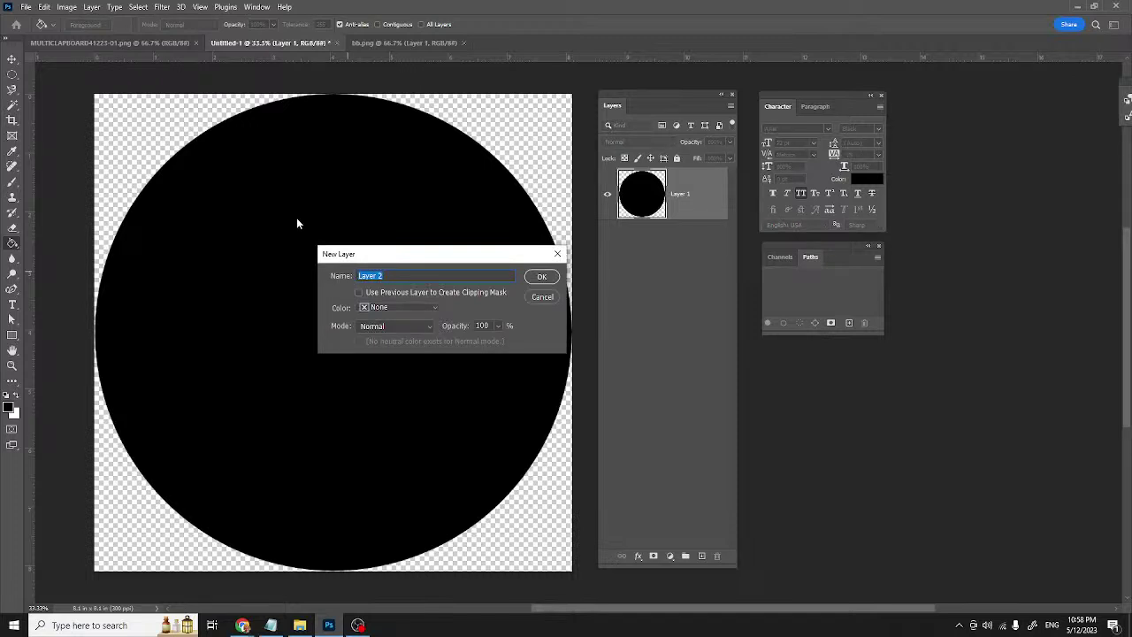
pyautogui.press('Return')
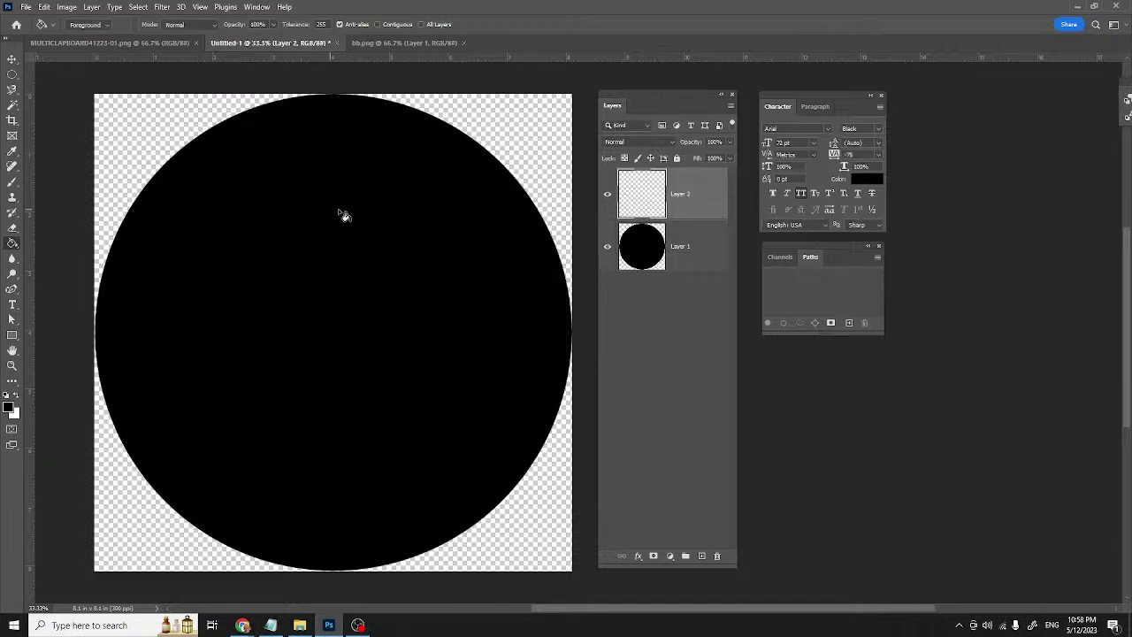
pyautogui.rightClick(645, 254)
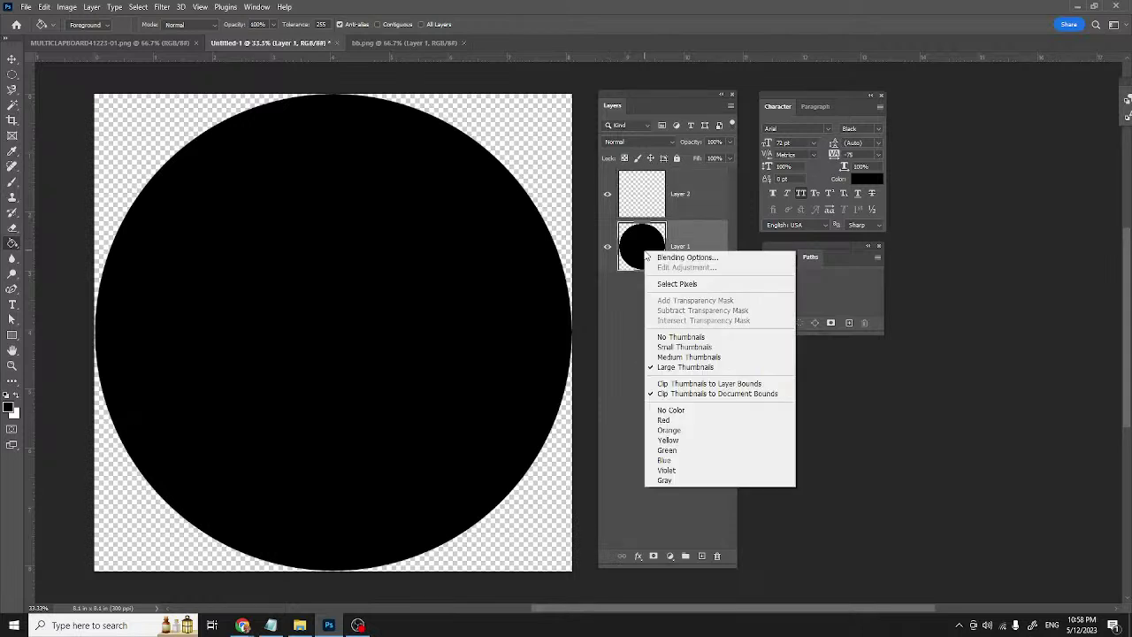
pyautogui.click(658, 284)
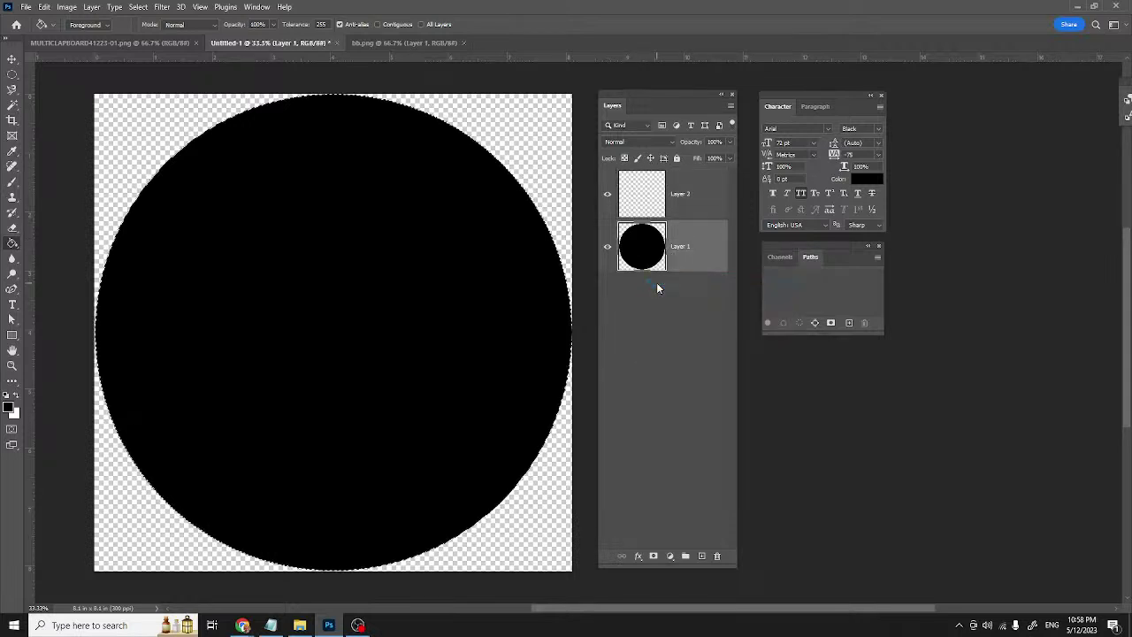
pyautogui.click(653, 556)
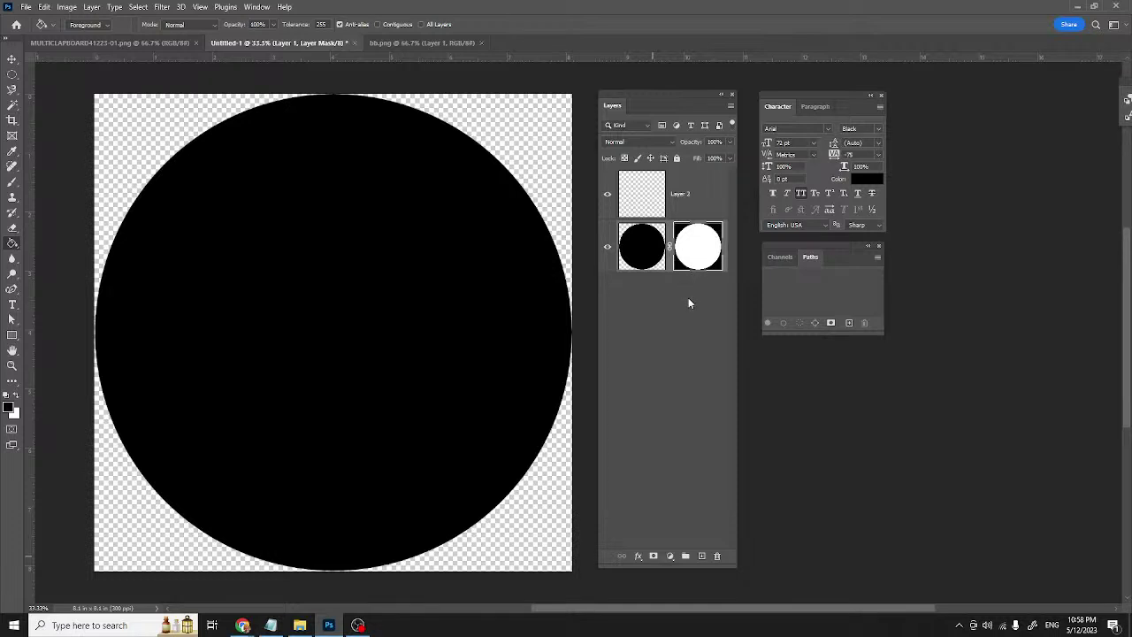
# - Apply a Pattern Overlay to the black circle on Layer 1, using the teal, red and brown wood plank pattern
pyautogui.click(641, 254)
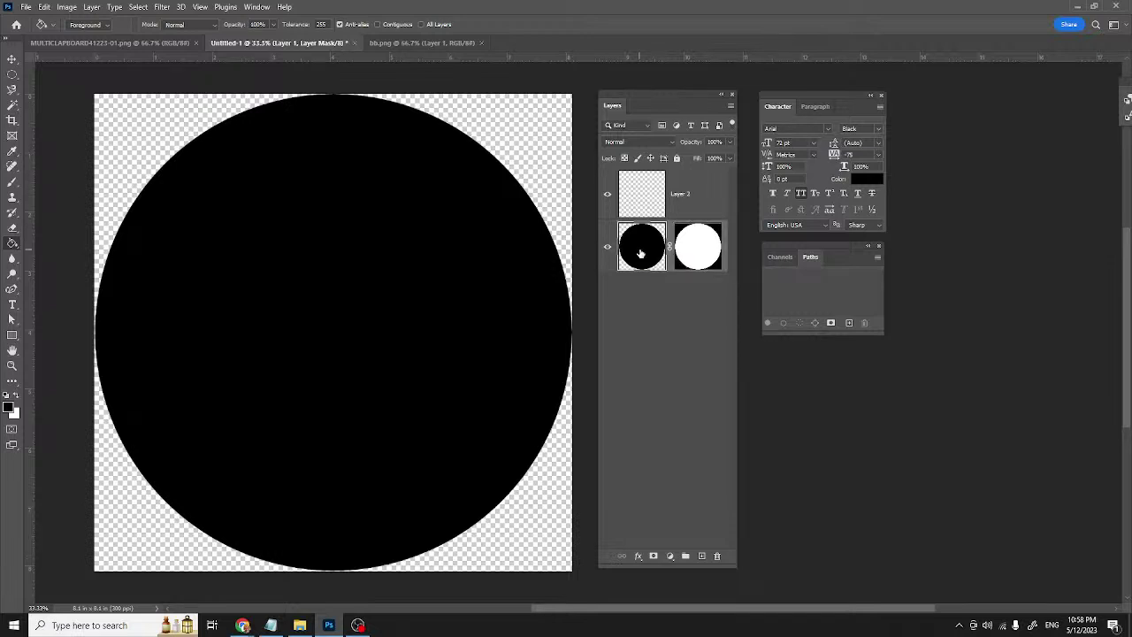
pyautogui.doubleClick(672, 259)
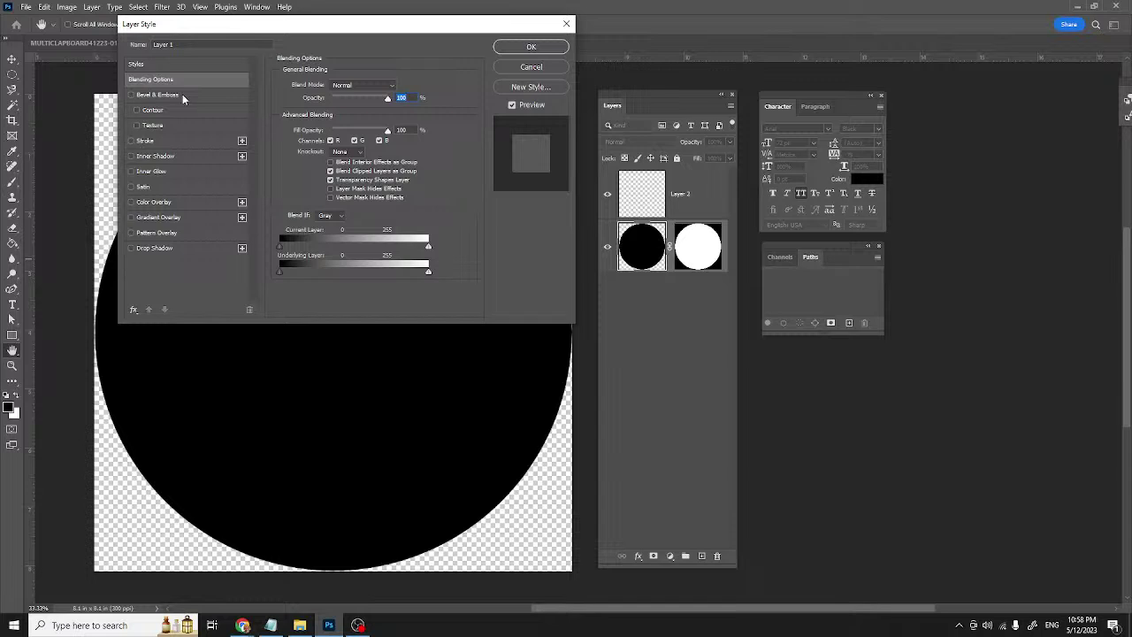
pyautogui.click(131, 233)
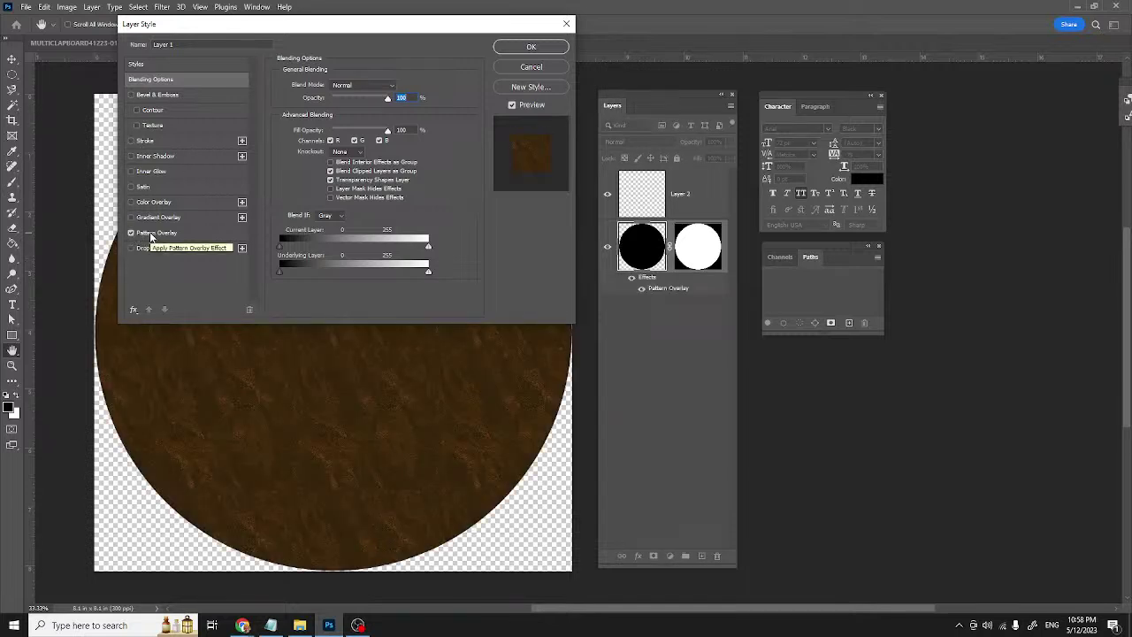
pyautogui.click(149, 231)
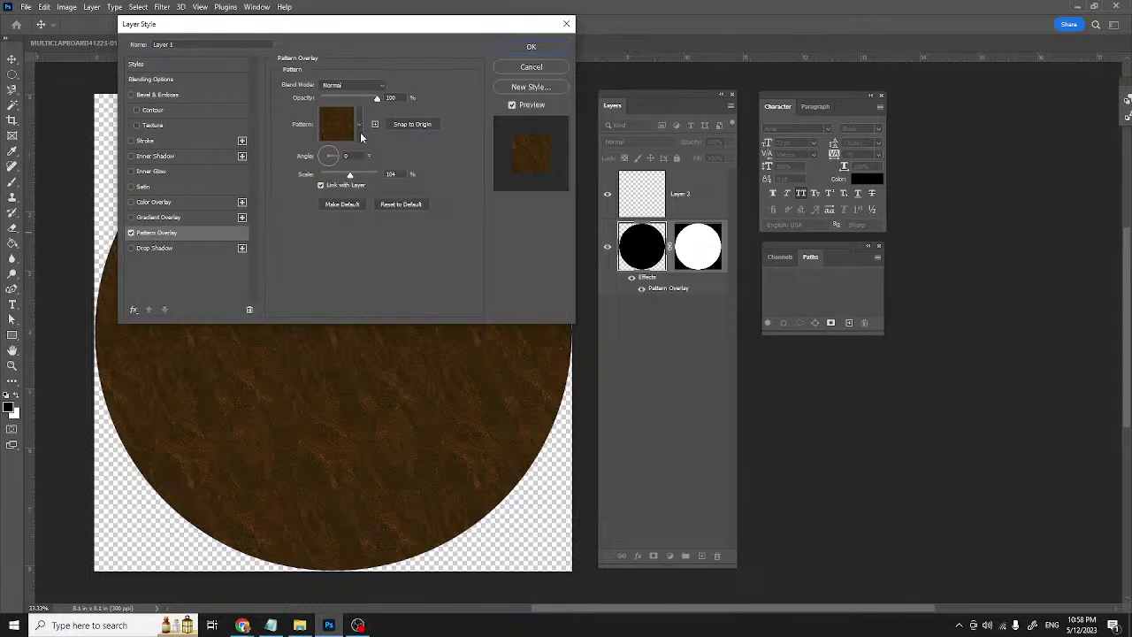
pyautogui.click(359, 129)
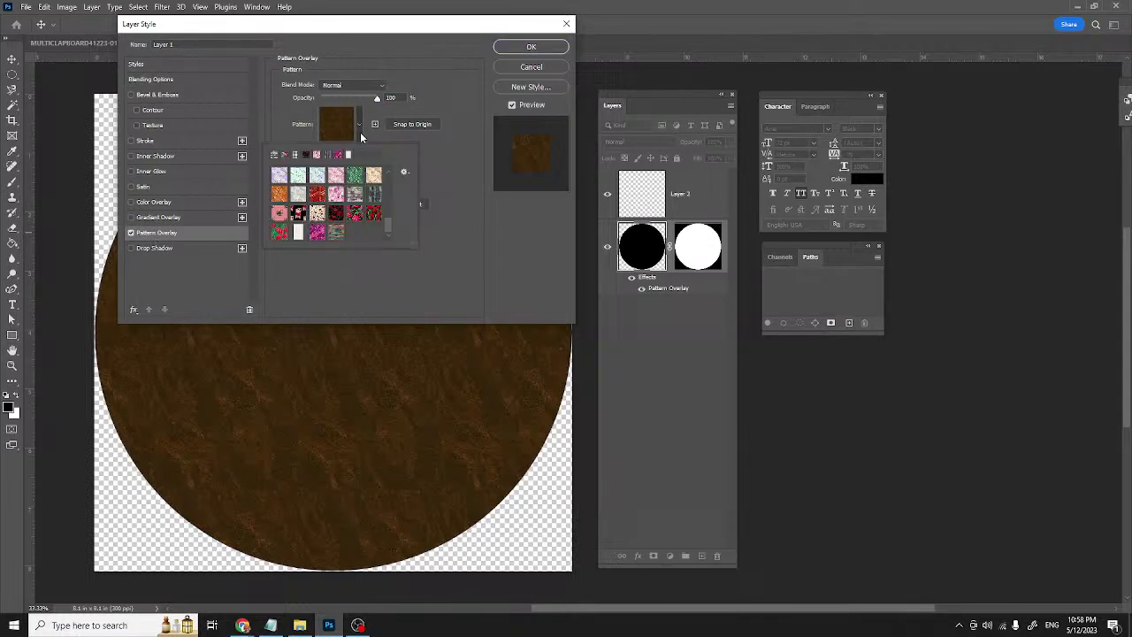
pyautogui.click(336, 233)
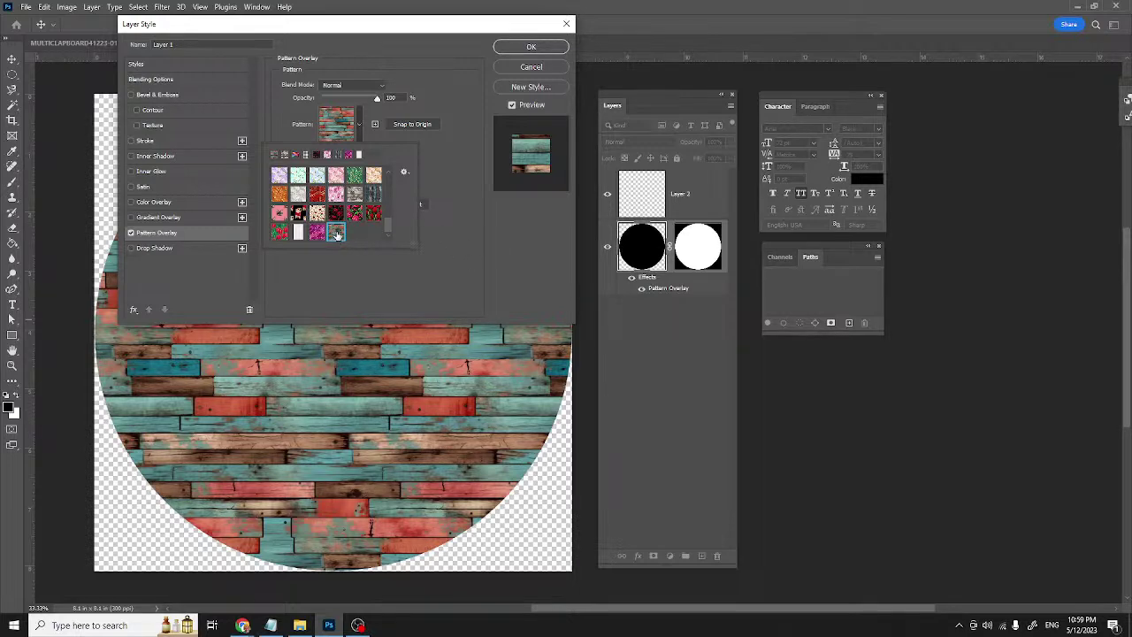
pyautogui.click(450, 249)
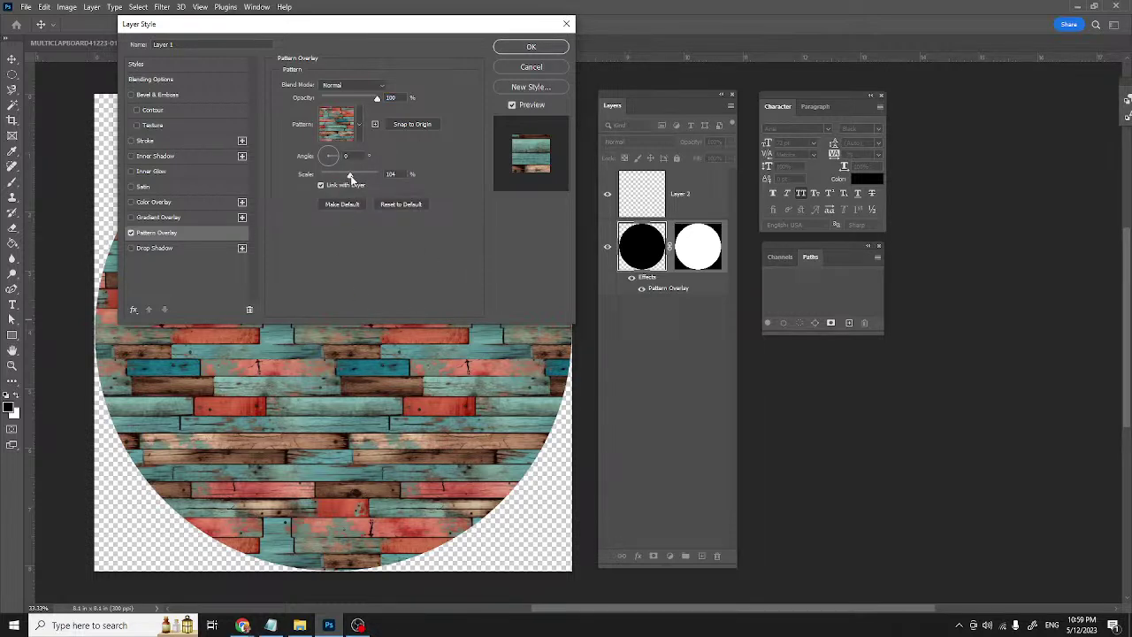
# - Enlarge the plank pattern's scale to 187% and set its angle to 90°
pyautogui.moveTo(351, 177); pyautogui.dragTo(353, 179)
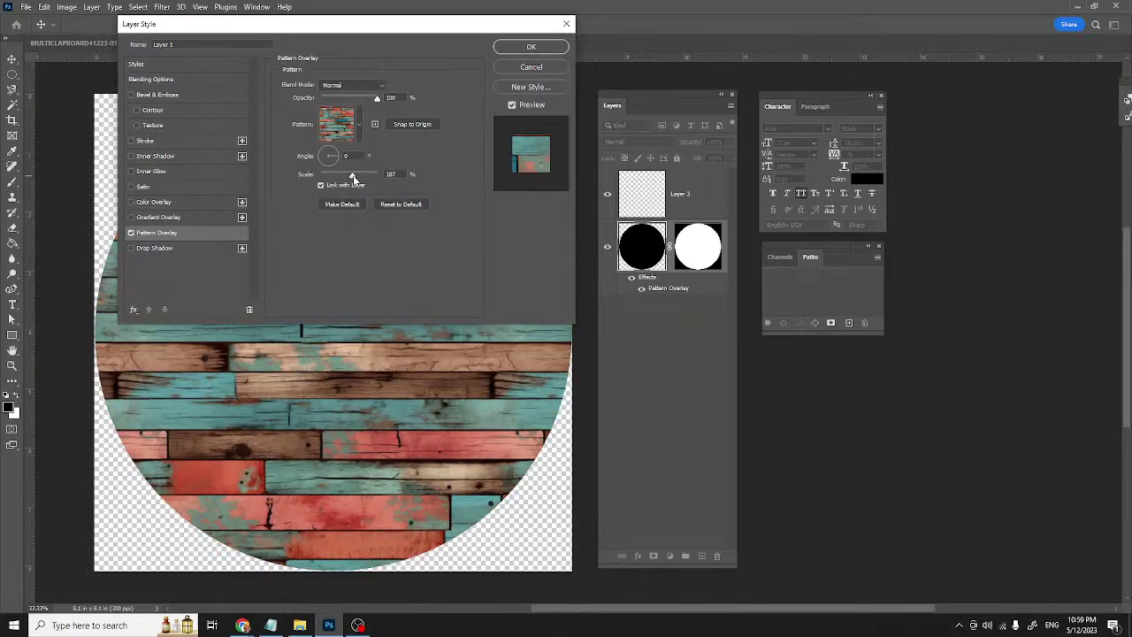
pyautogui.click(353, 180)
pyautogui.click(352, 157)
pyautogui.write('9')
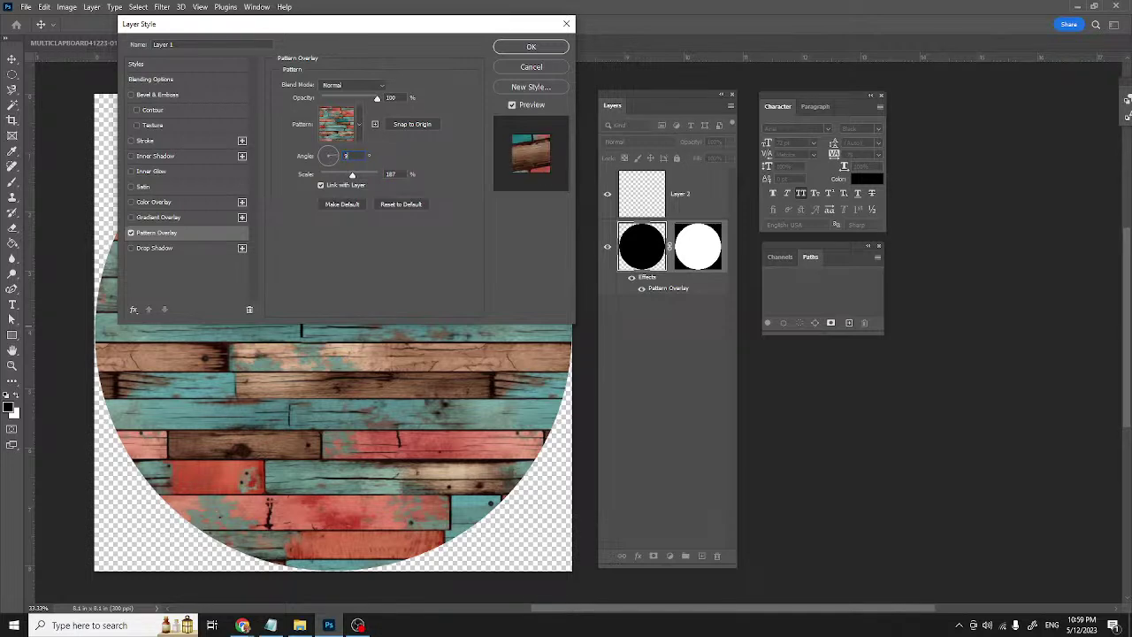
pyautogui.write('0')
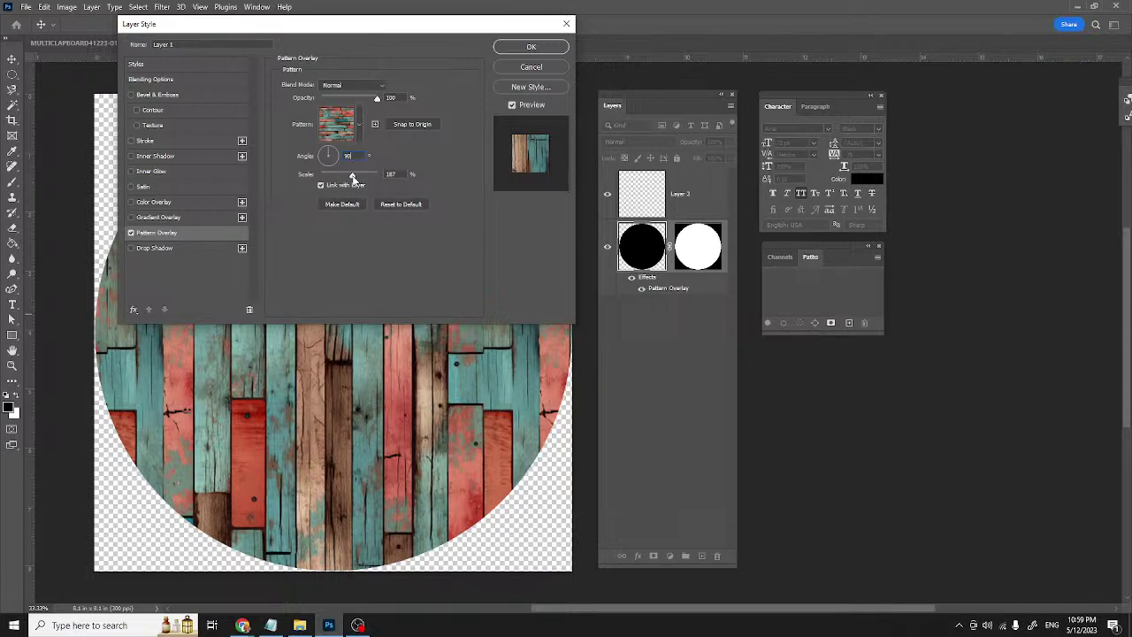
# - Adjust the scale of the plank pattern to 168% and apply the layer style
pyautogui.moveTo(352, 178)
pyautogui.mouseDown()
pyautogui.moveTo(324, 182)
pyautogui.moveTo(352, 177)
pyautogui.mouseUp()
pyautogui.moveTo(351, 177); pyautogui.dragTo(357, 178)
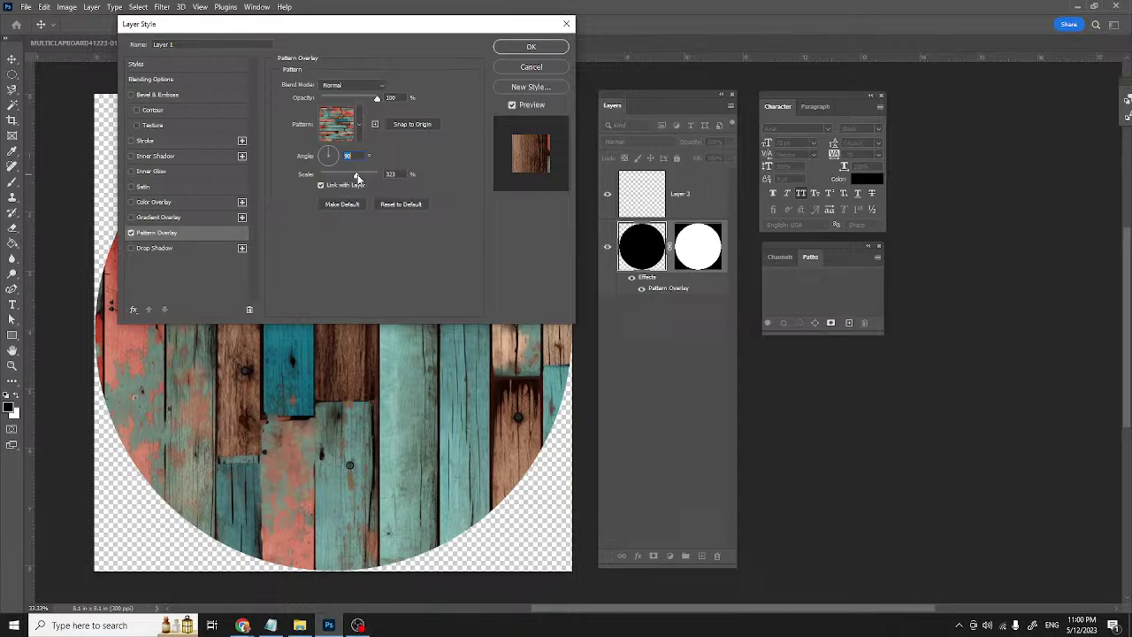
pyautogui.moveTo(357, 178); pyautogui.dragTo(352, 177)
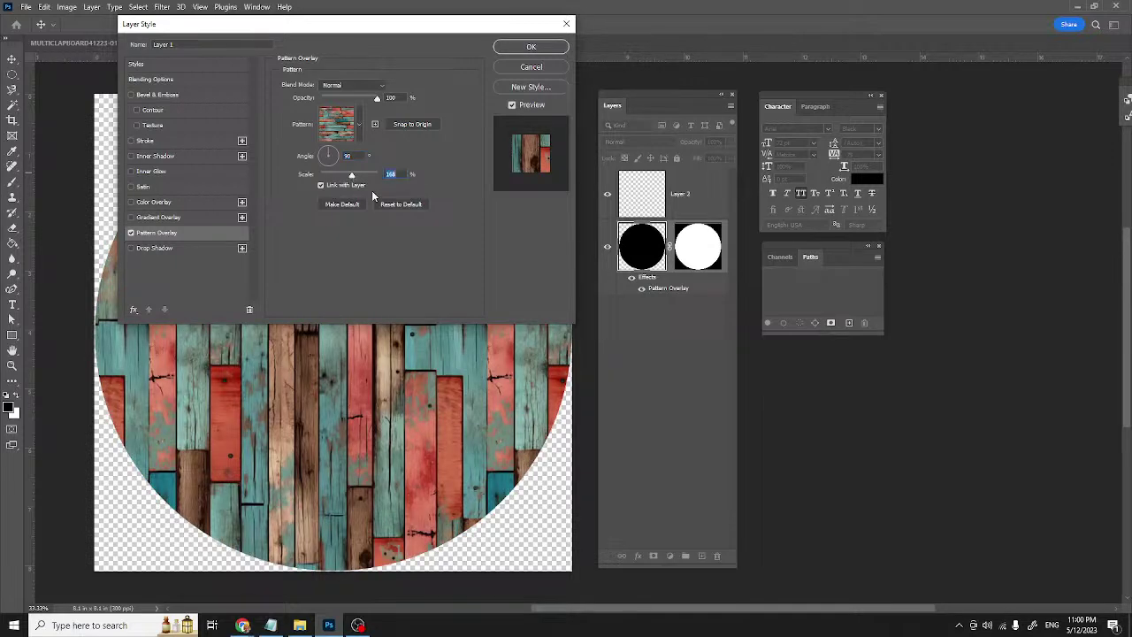
pyautogui.click(531, 48)
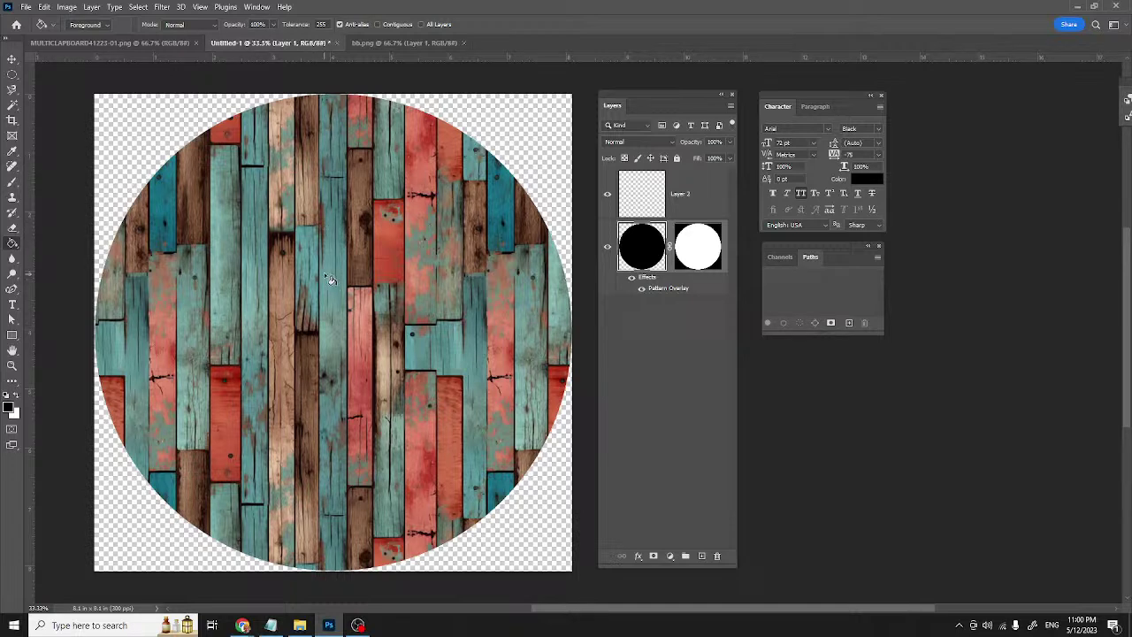
# - Target Layer 1's mask with the Gradient tool and shorten the Black, White gradient by moving its white stop toward the black end
pyautogui.click(697, 252)
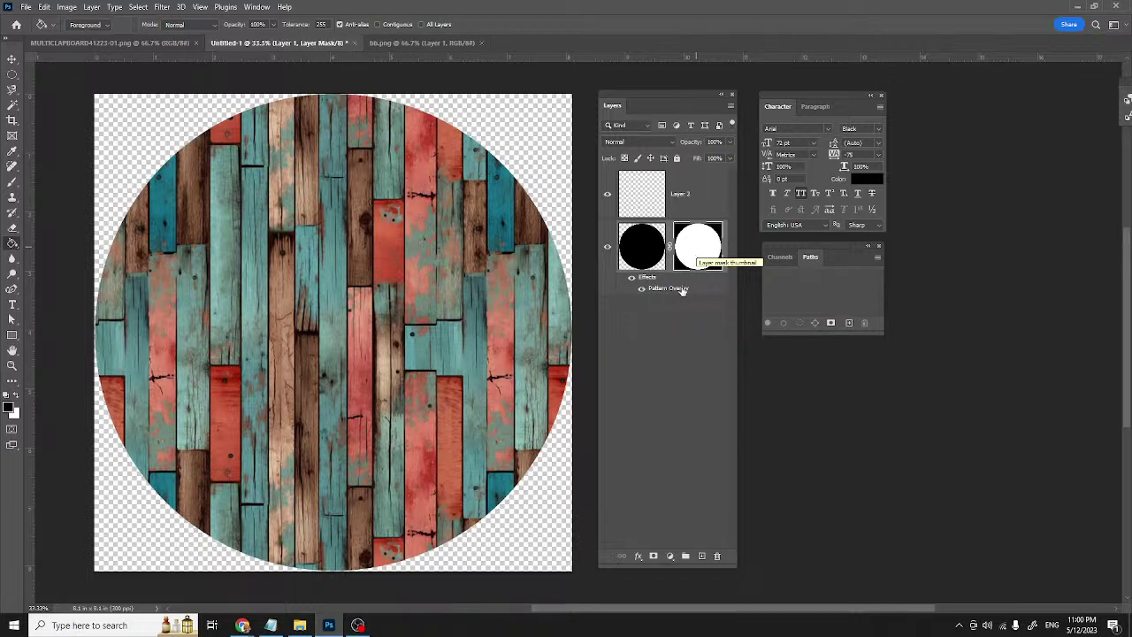
pyautogui.rightClick(13, 245)
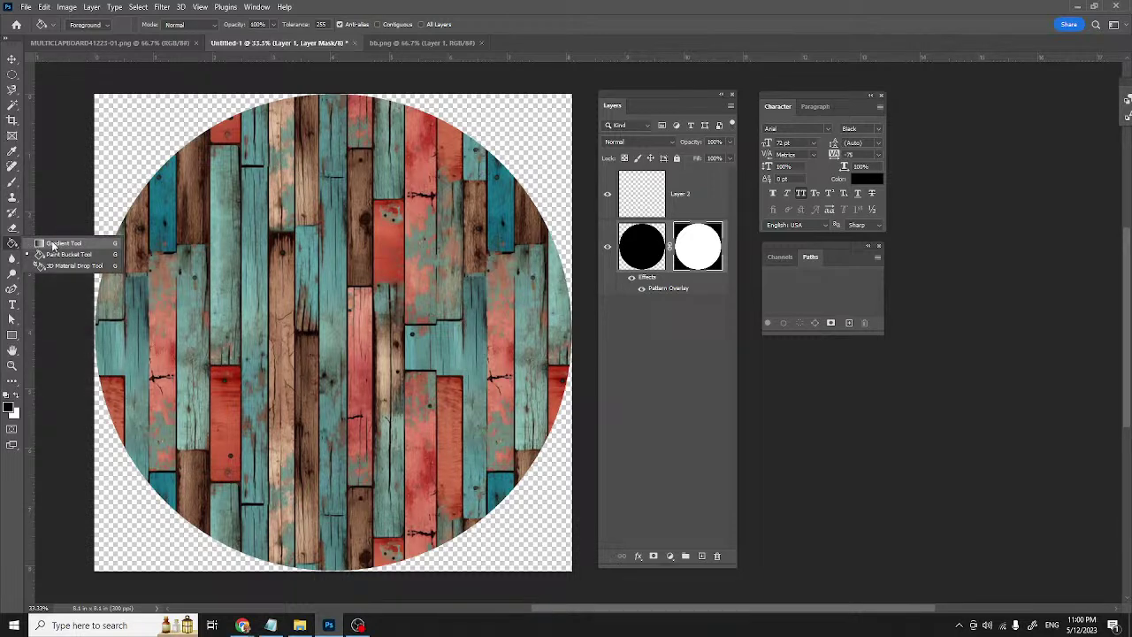
pyautogui.click(53, 254)
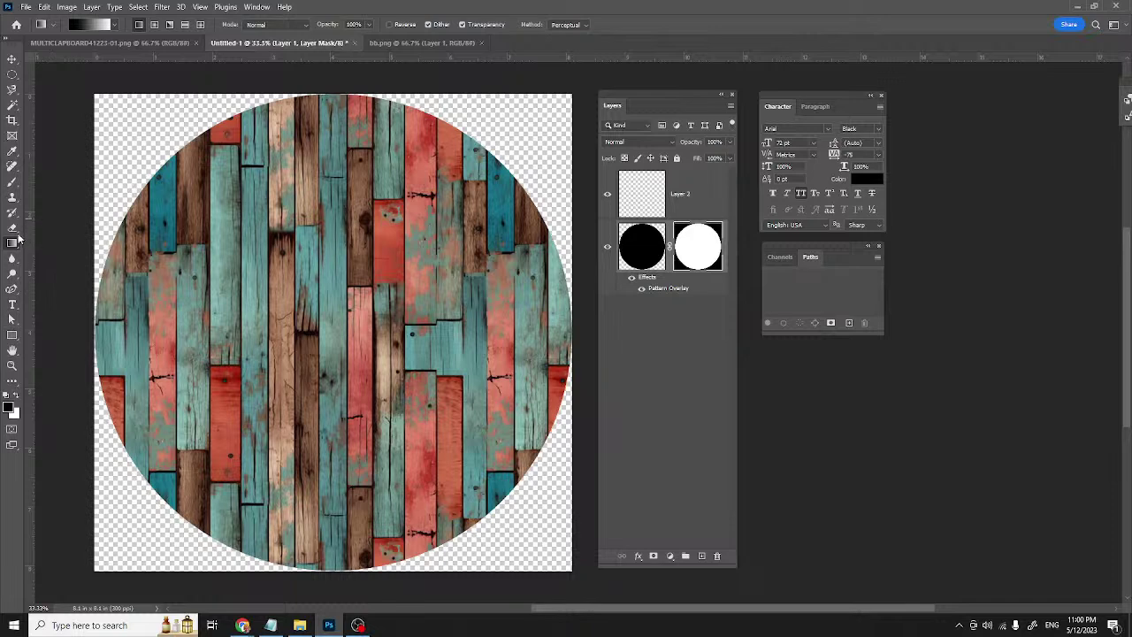
pyautogui.click(88, 25)
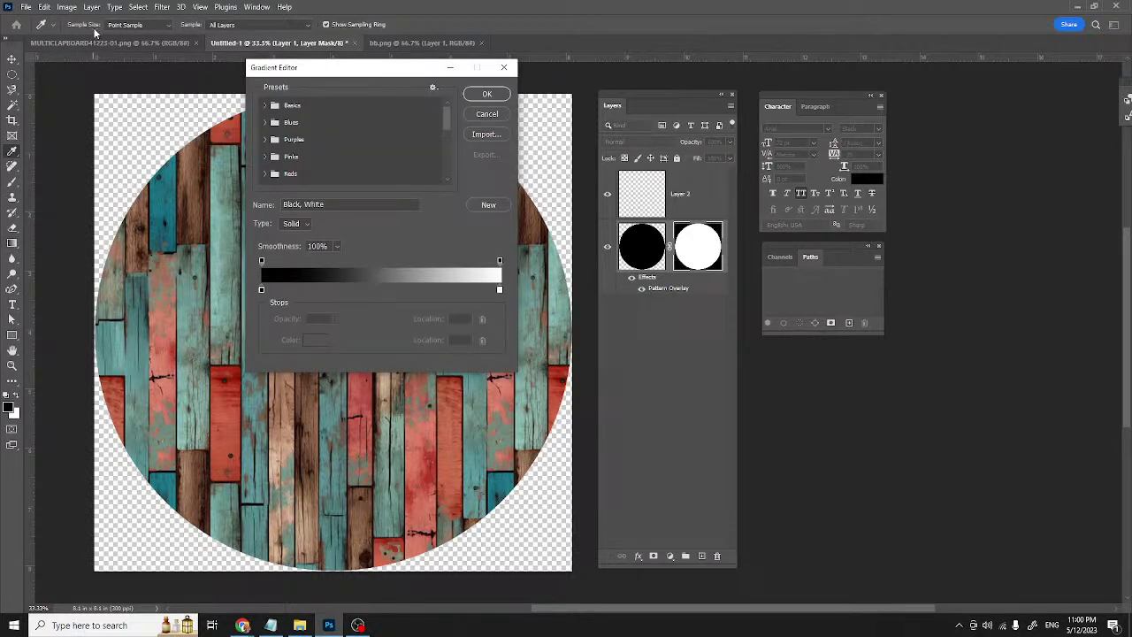
pyautogui.scroll(-3, 301, 149)
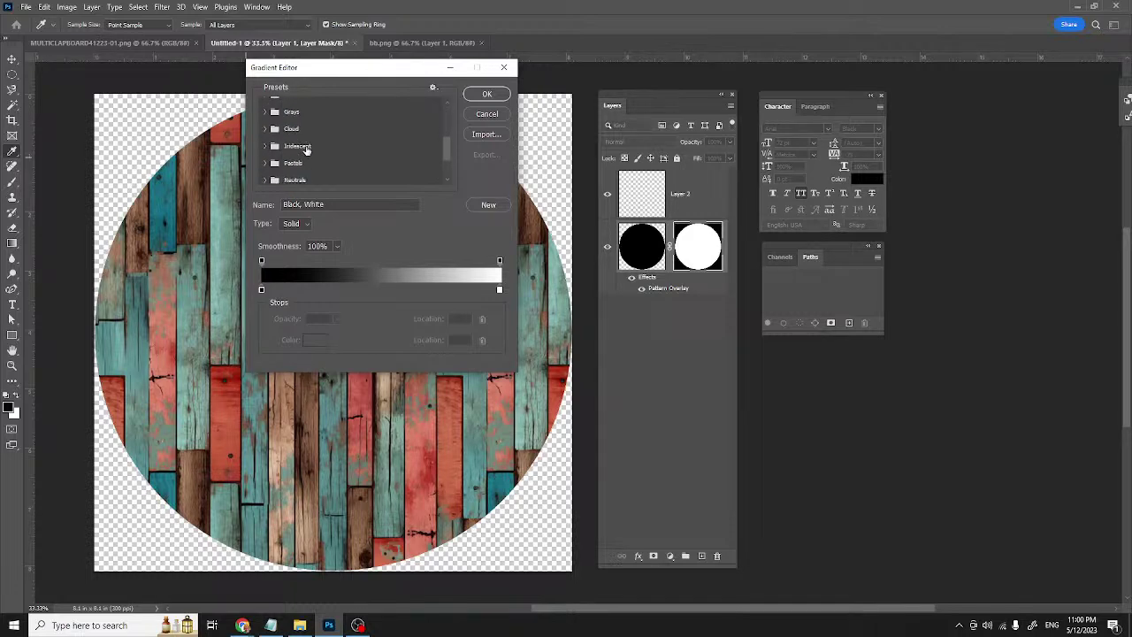
pyautogui.scroll(-2, 305, 150)
pyautogui.scroll(5, 305, 151)
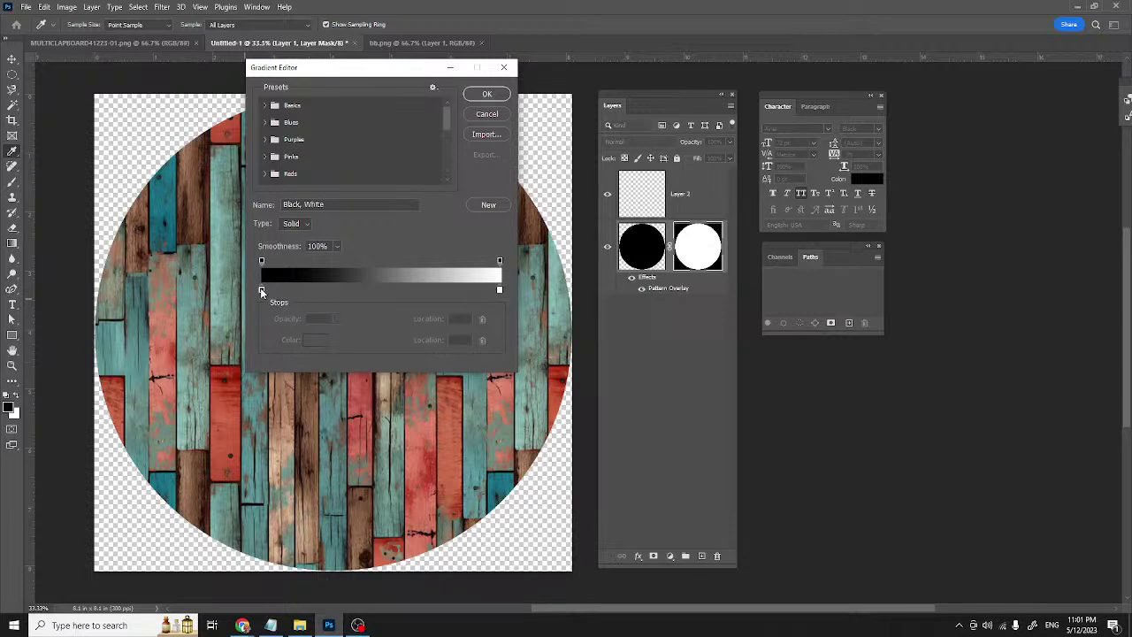
pyautogui.moveTo(500, 292); pyautogui.dragTo(325, 292)
pyautogui.click(485, 94)
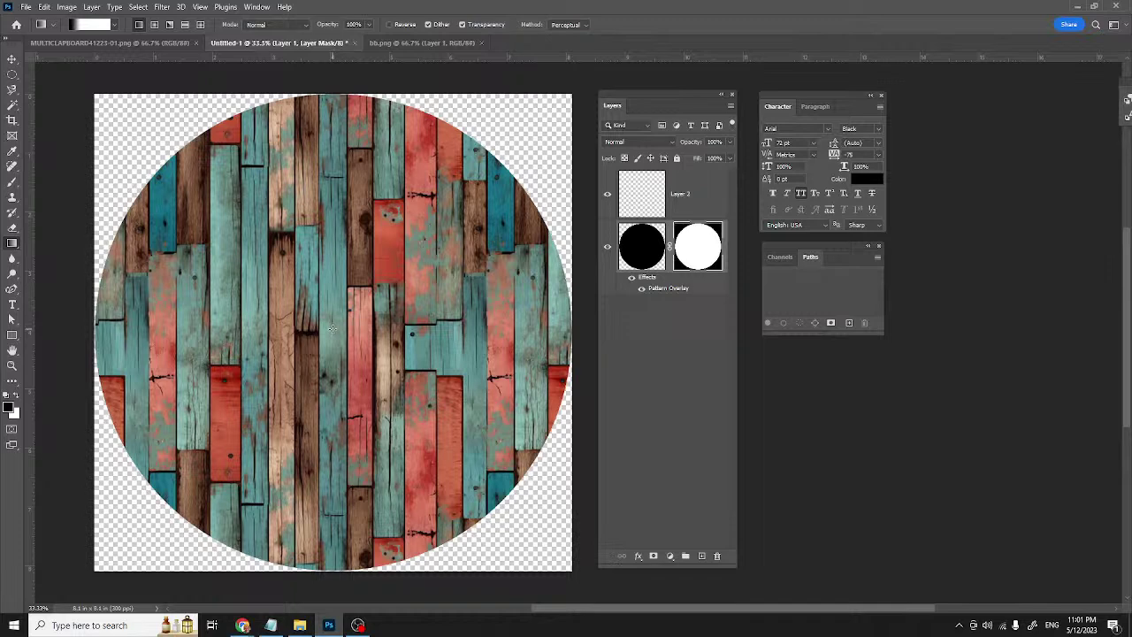
# - Draw a short vertical gradient near mid-canvas on the mask so the planks fade out just above the circle's centre
pyautogui.moveTo(331, 329); pyautogui.dragTo(332, 393)
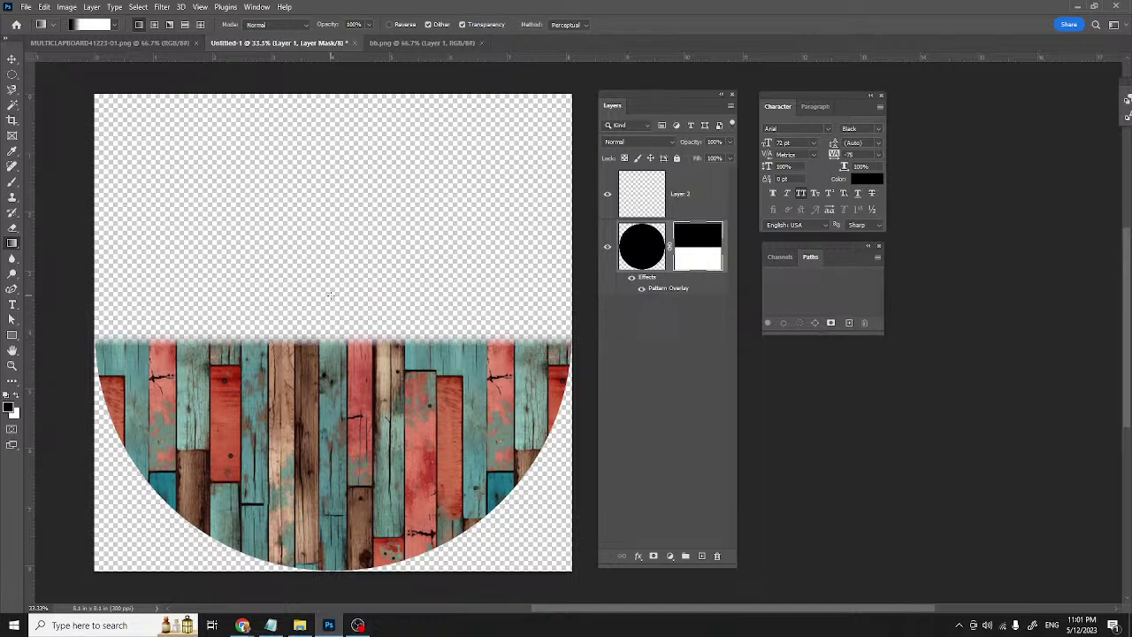
pyautogui.moveTo(330, 294); pyautogui.dragTo(327, 353)
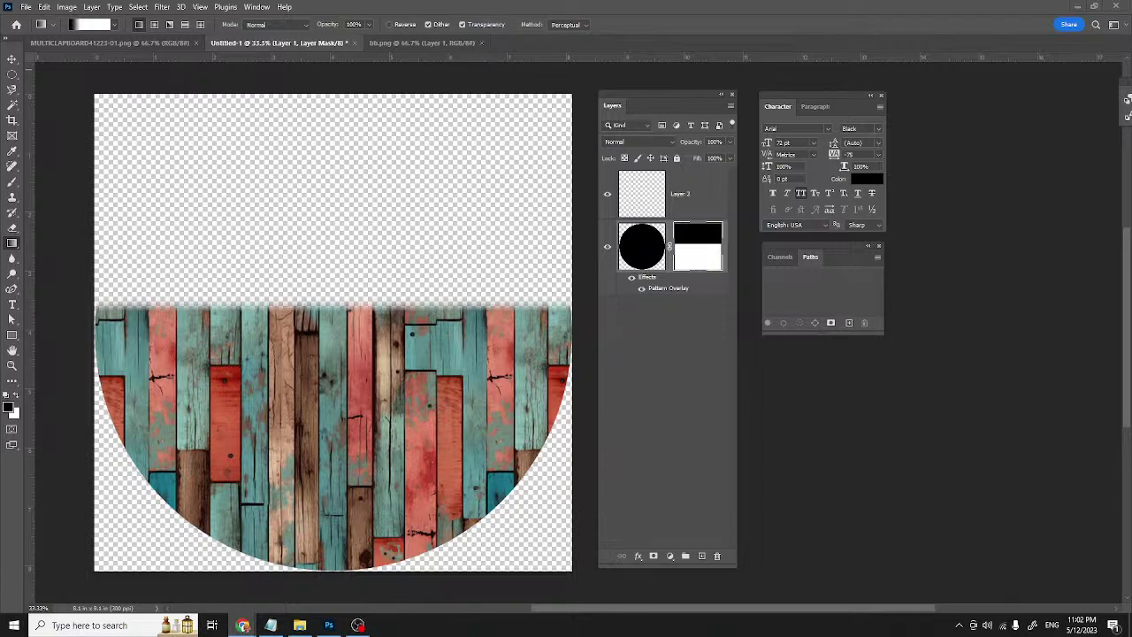
# - Switch to Chrome and search Pixabay for "family photo"
pyautogui.click(242, 626)
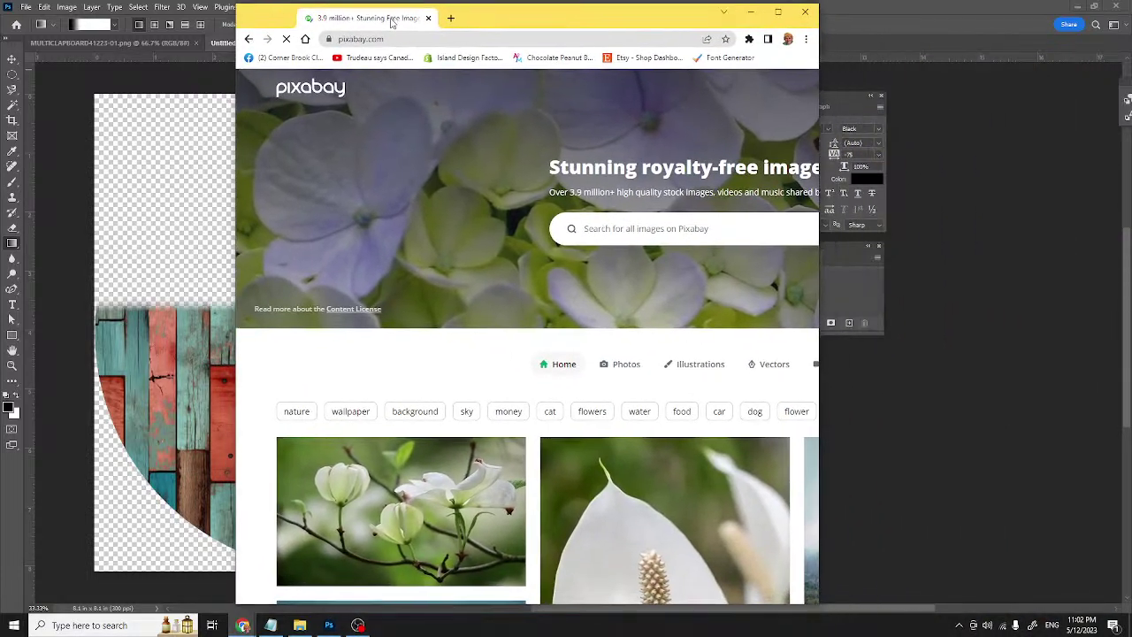
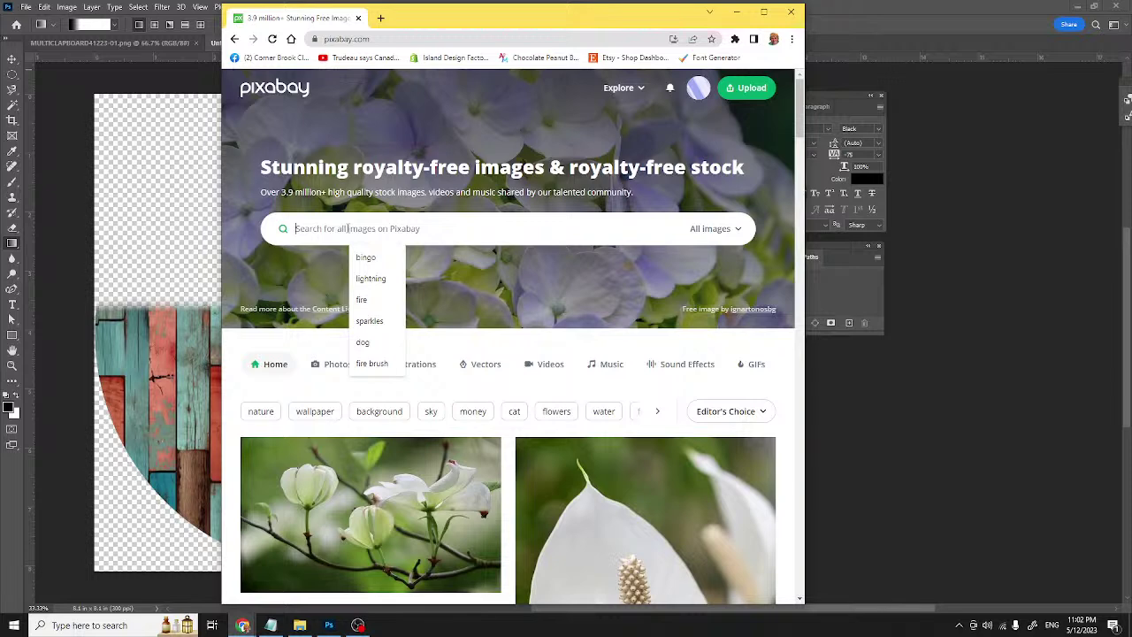
pyautogui.write('family')
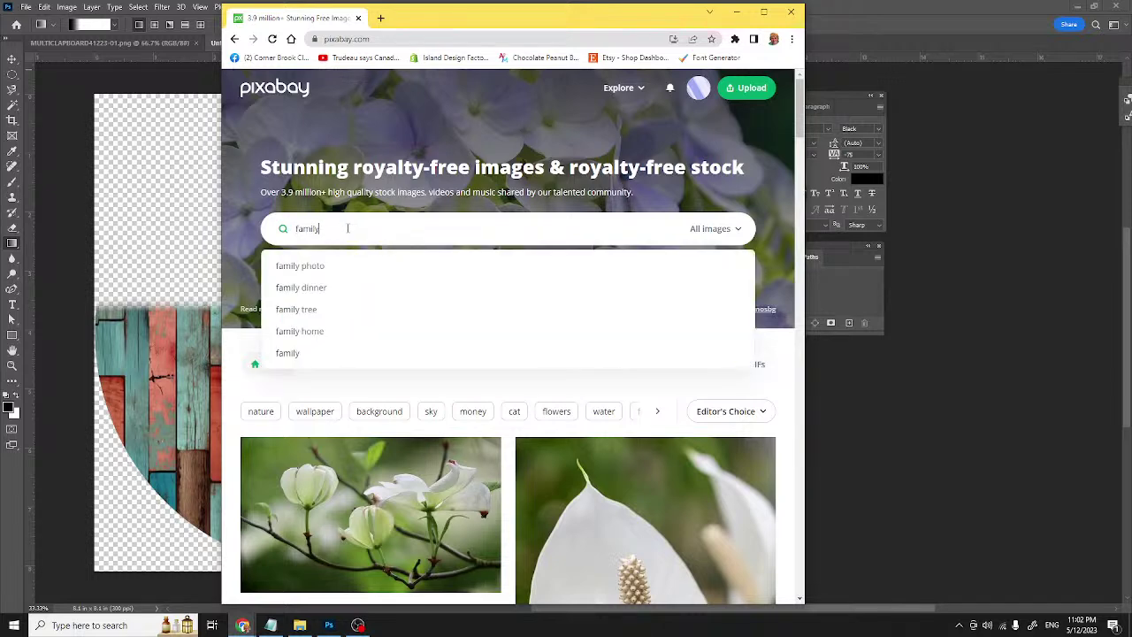
pyautogui.click(316, 267)
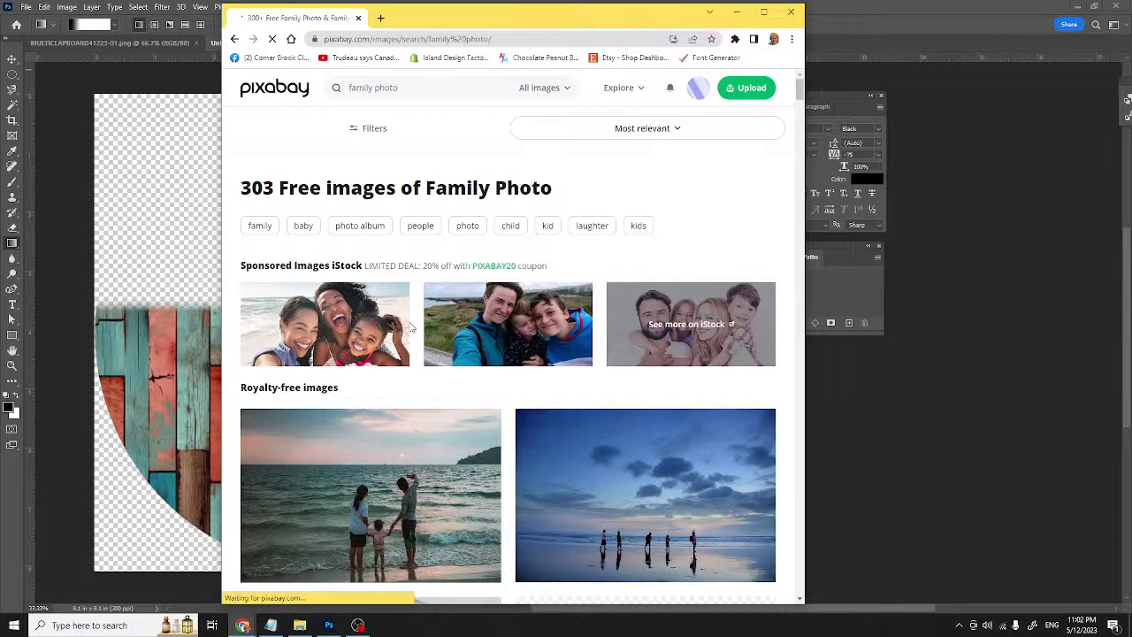
# - Browse the family photo search results for a wide group shot suited to the clock's upper half
pyautogui.scroll(-1, 469, 324)
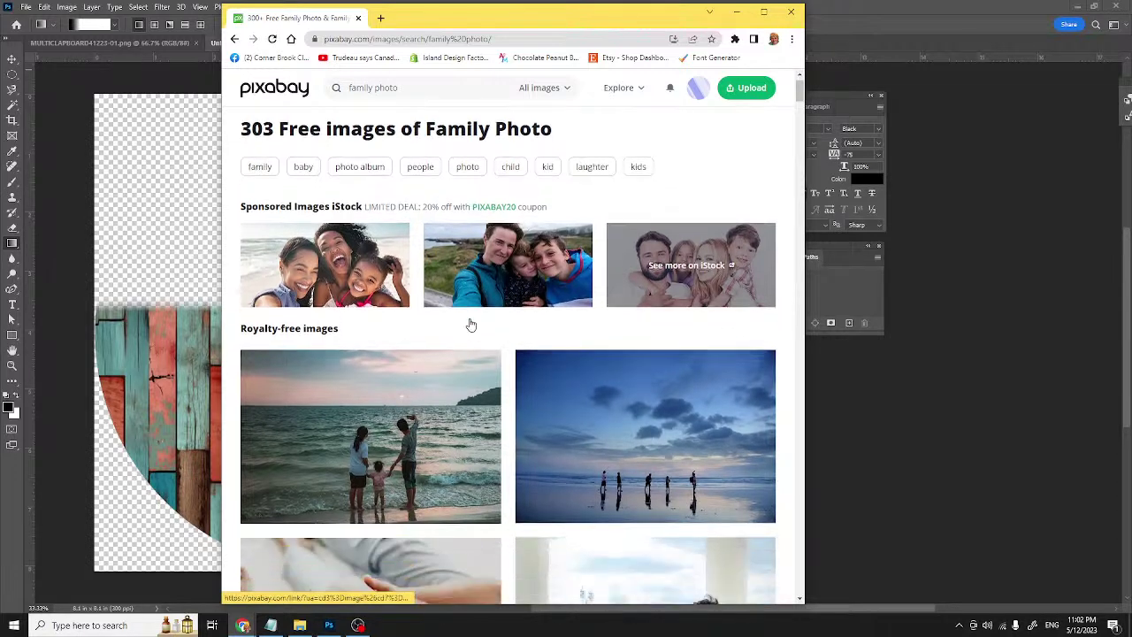
pyautogui.scroll(-2, 477, 305)
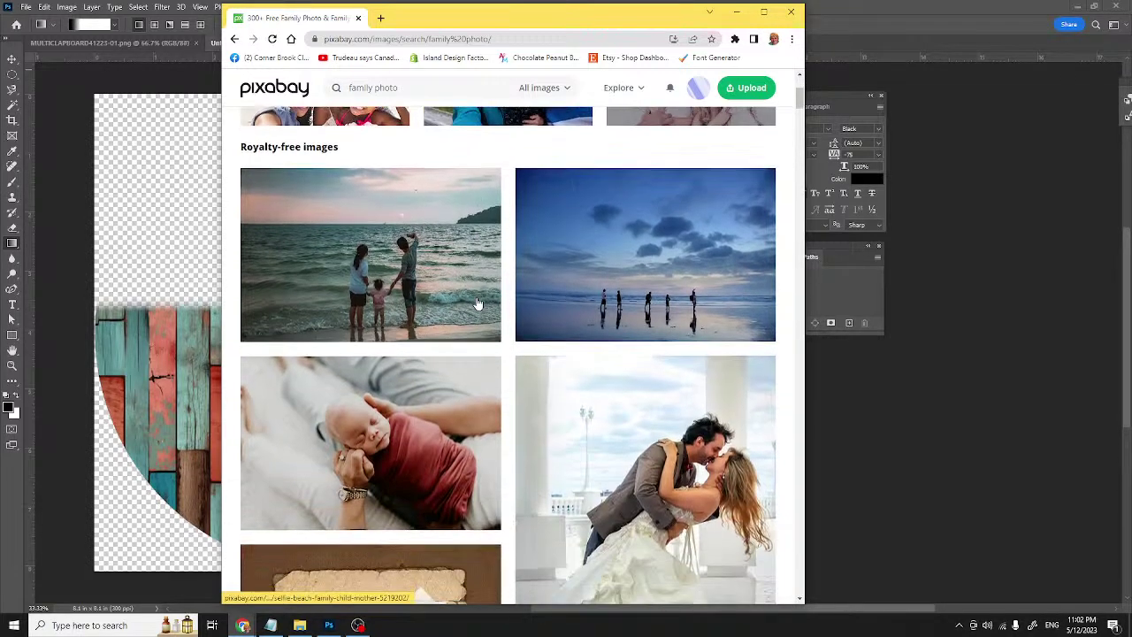
pyautogui.scroll(-5, 477, 304)
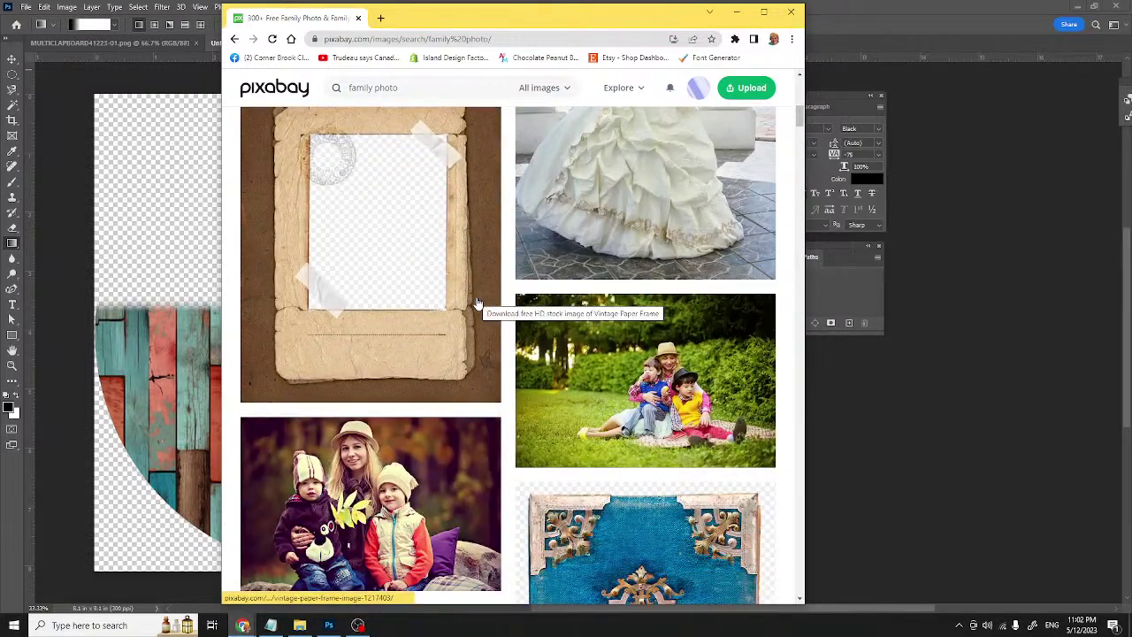
pyautogui.scroll(-2, 478, 304)
pyautogui.scroll(-2, 478, 305)
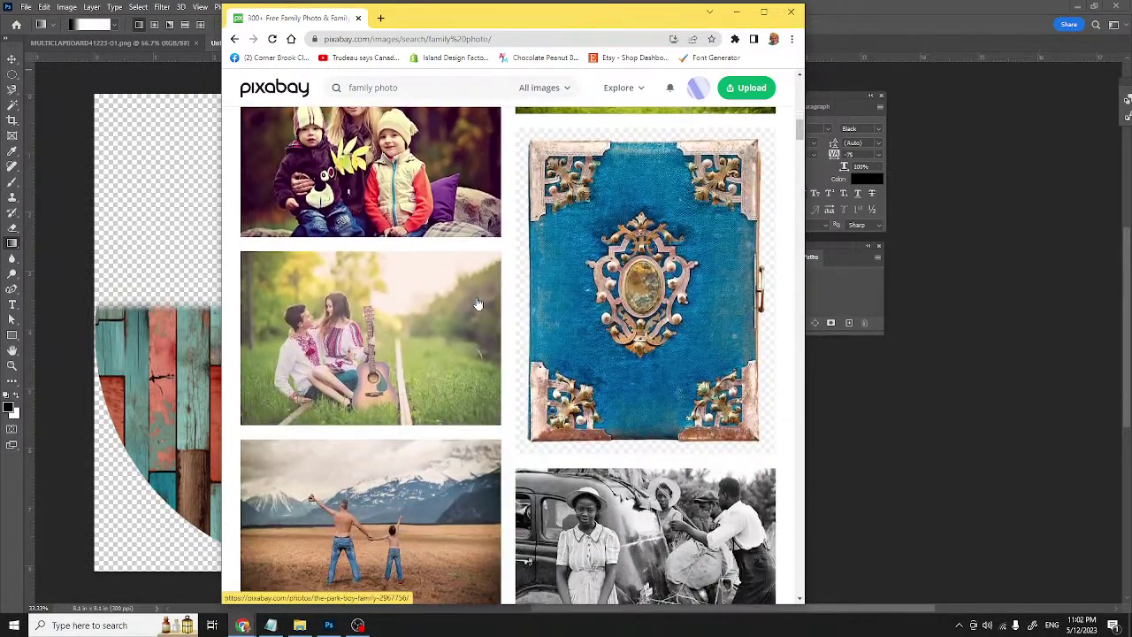
pyautogui.scroll(-3, 478, 304)
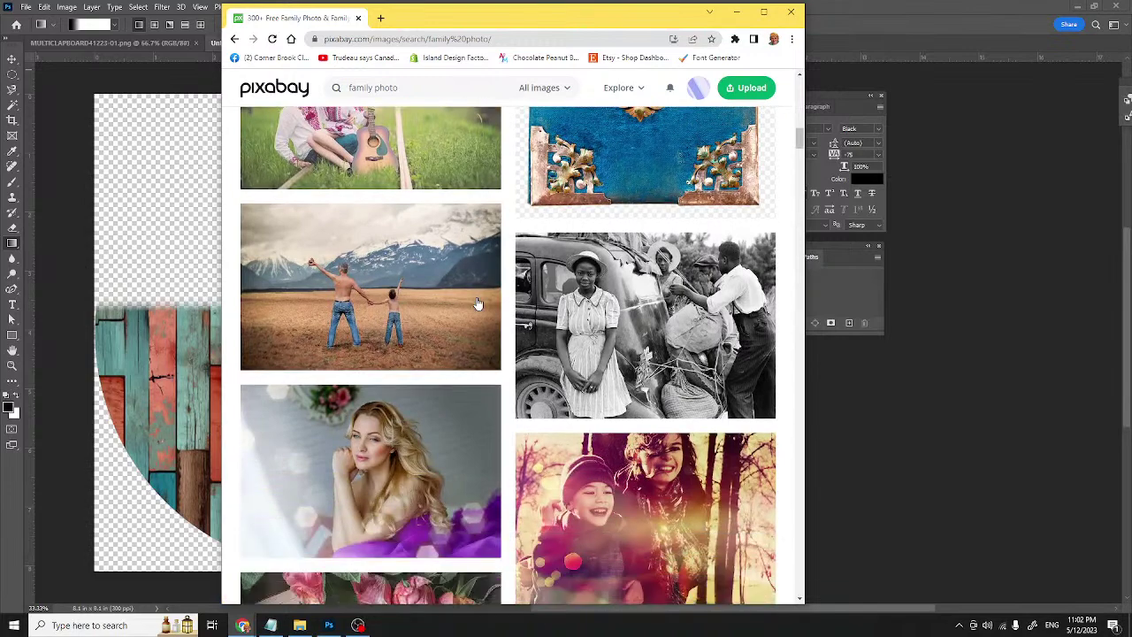
pyautogui.scroll(-7, 477, 305)
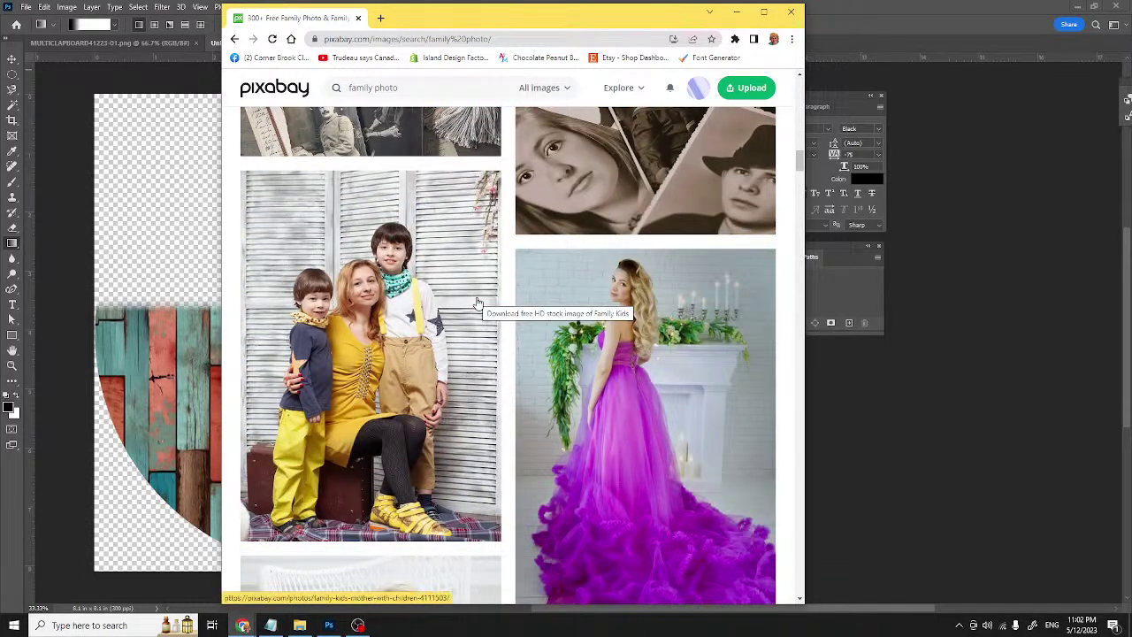
pyautogui.scroll(-6, 426, 319)
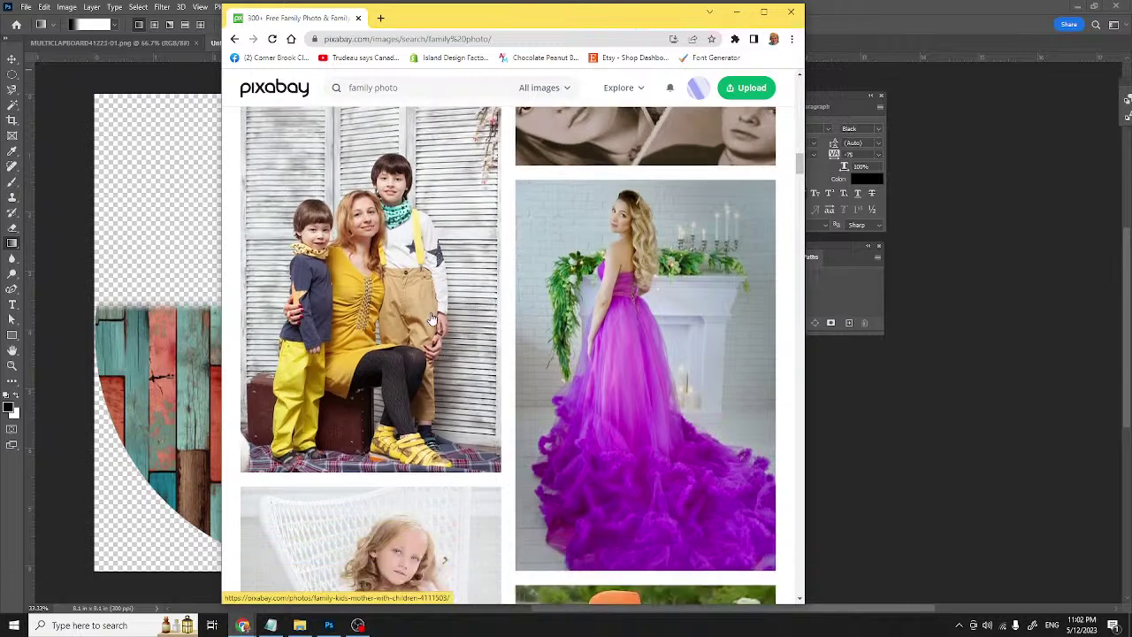
pyautogui.scroll(-3, 432, 318)
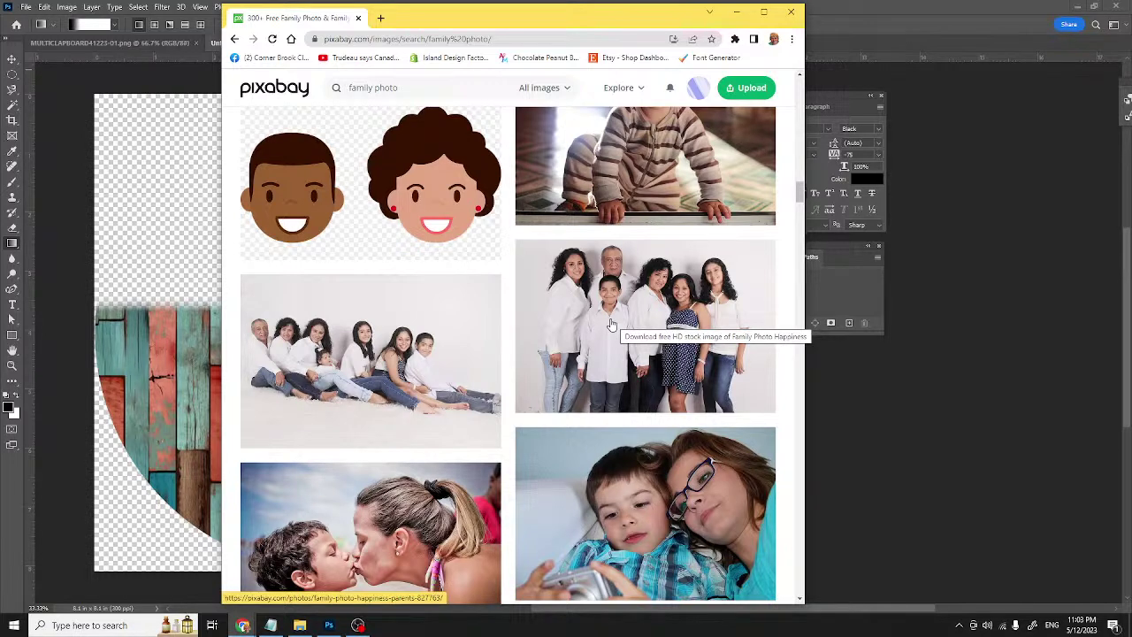
# - Open the photo of the family sitting in a row on the rug and download it as the 2953×1969 JPG
pyautogui.click(354, 362)
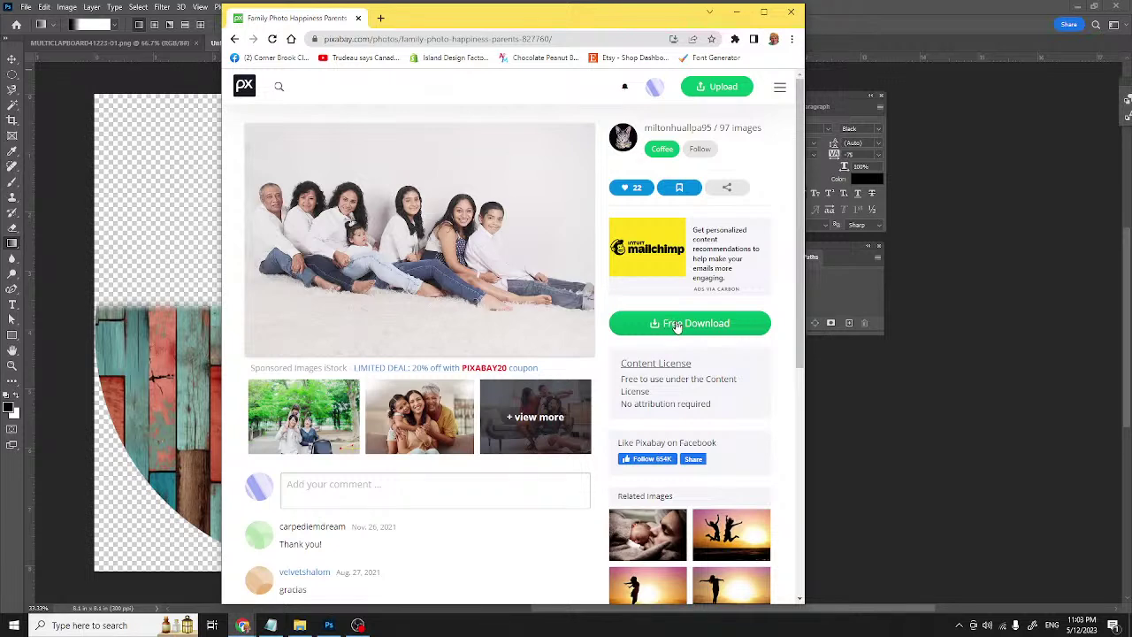
pyautogui.click(676, 326)
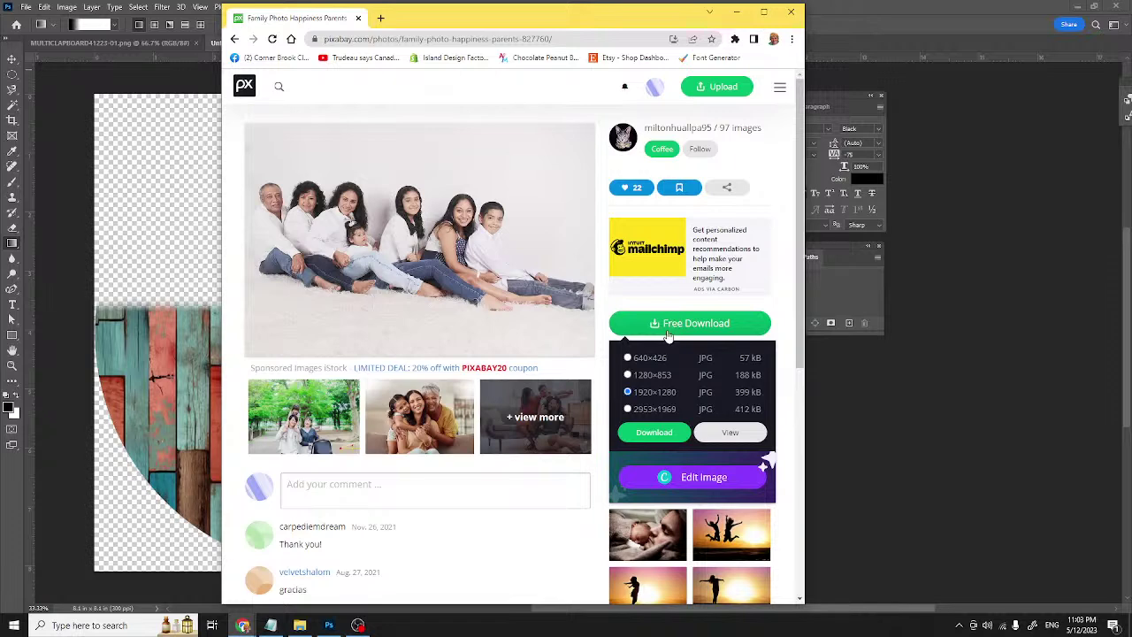
pyautogui.click(628, 410)
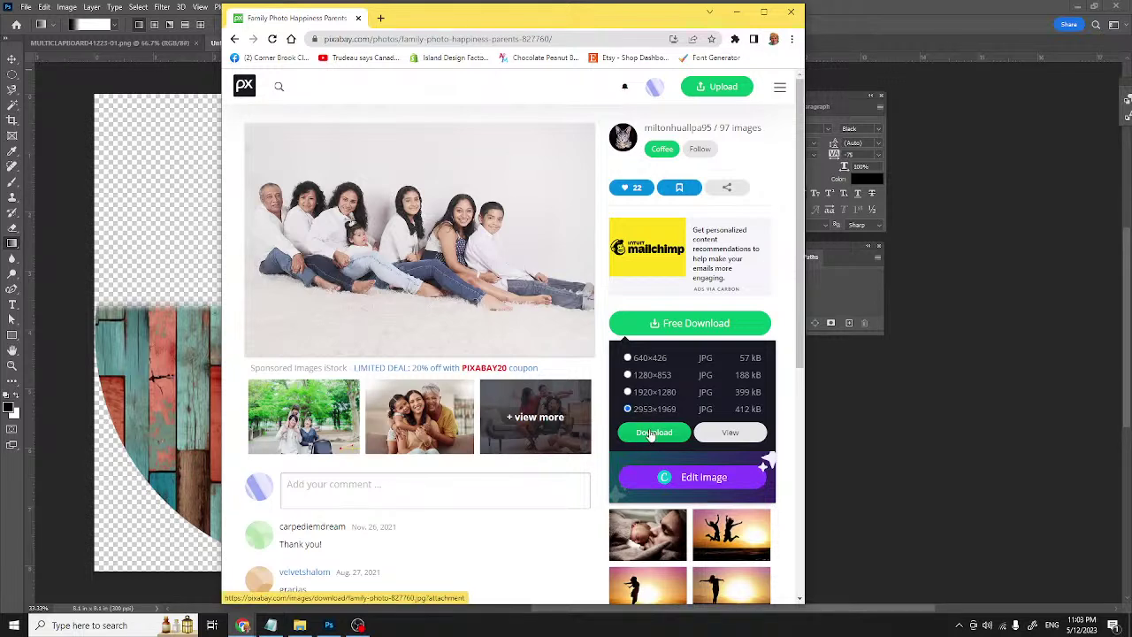
pyautogui.click(652, 434)
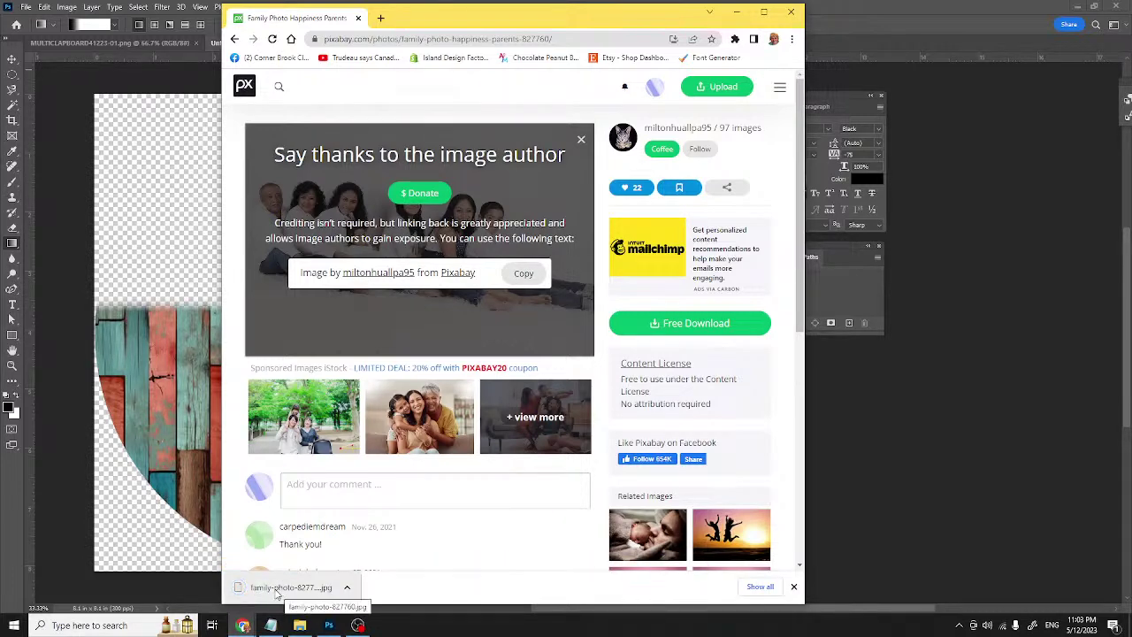
# - Open the downloaded family photo in Photoshop and check its image size, leaving the dimensions as they are
pyautogui.click(276, 590)
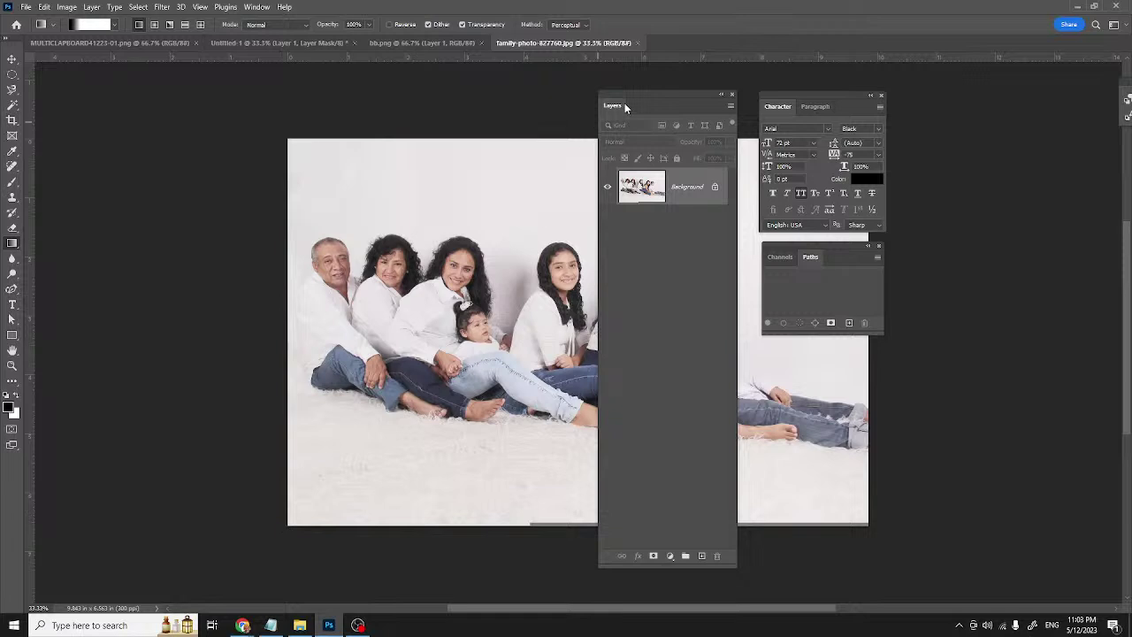
pyautogui.moveTo(644, 94); pyautogui.dragTo(888, 91)
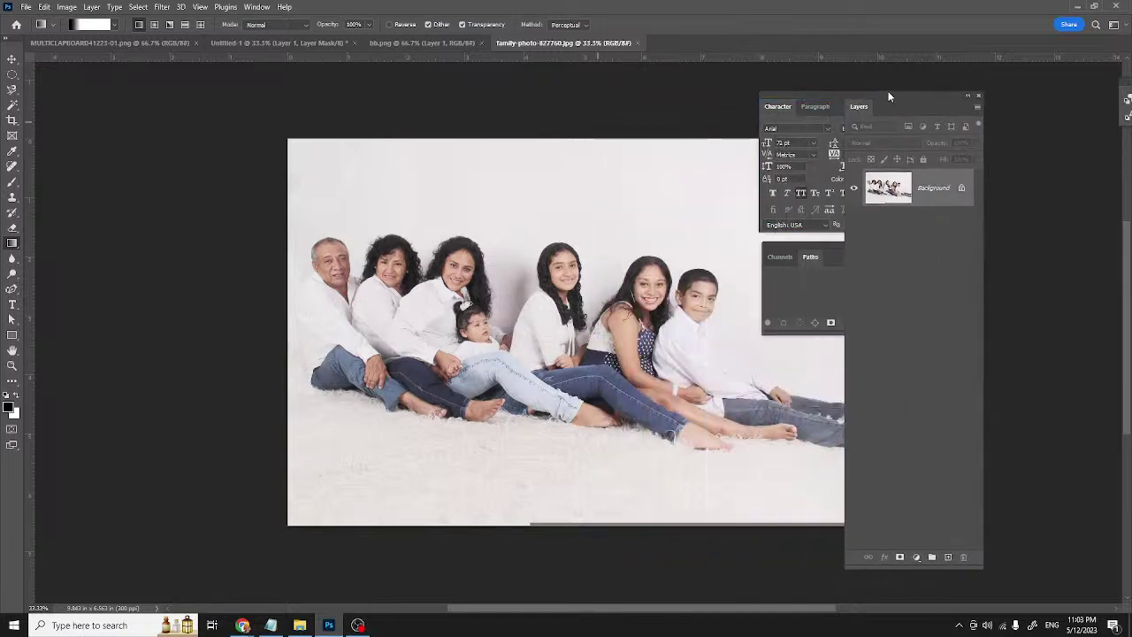
pyautogui.click(67, 7)
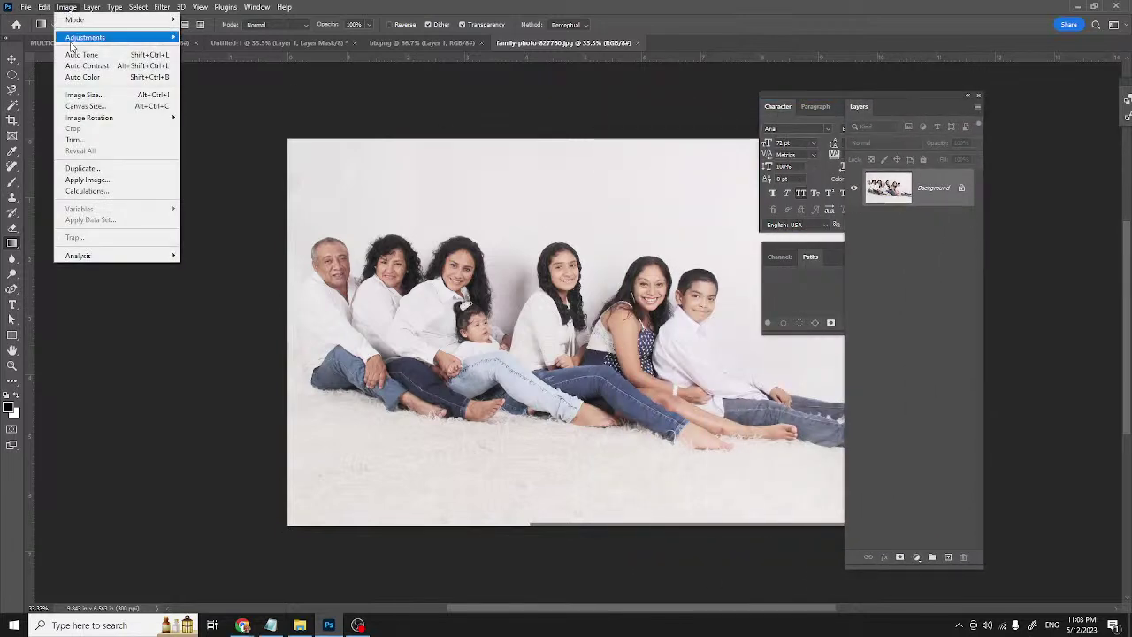
pyautogui.click(78, 96)
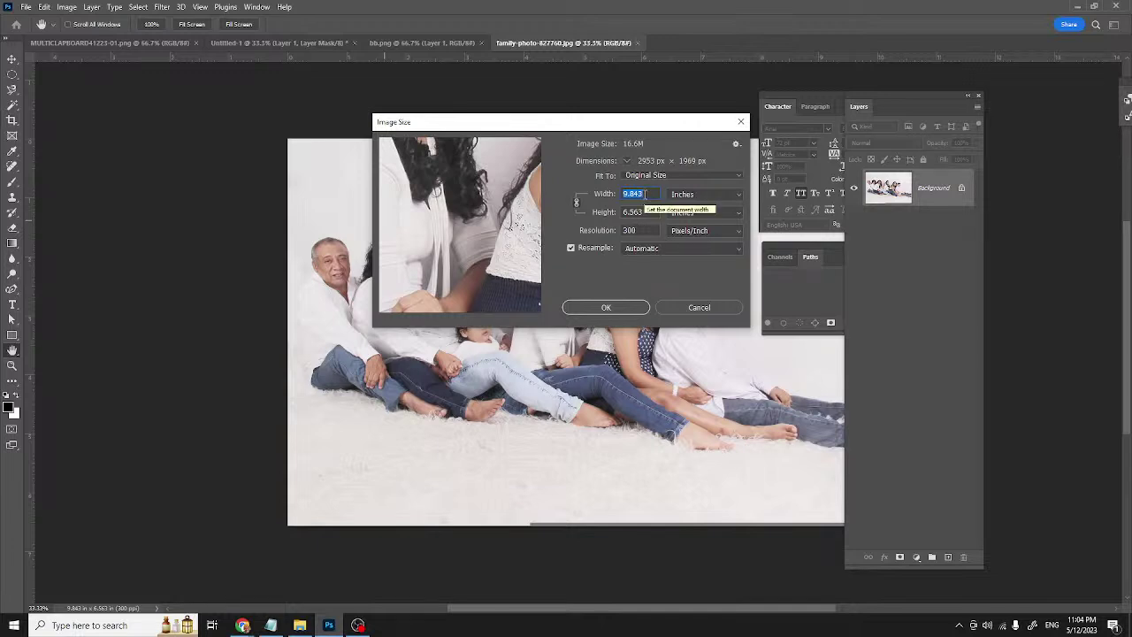
pyautogui.click(606, 307)
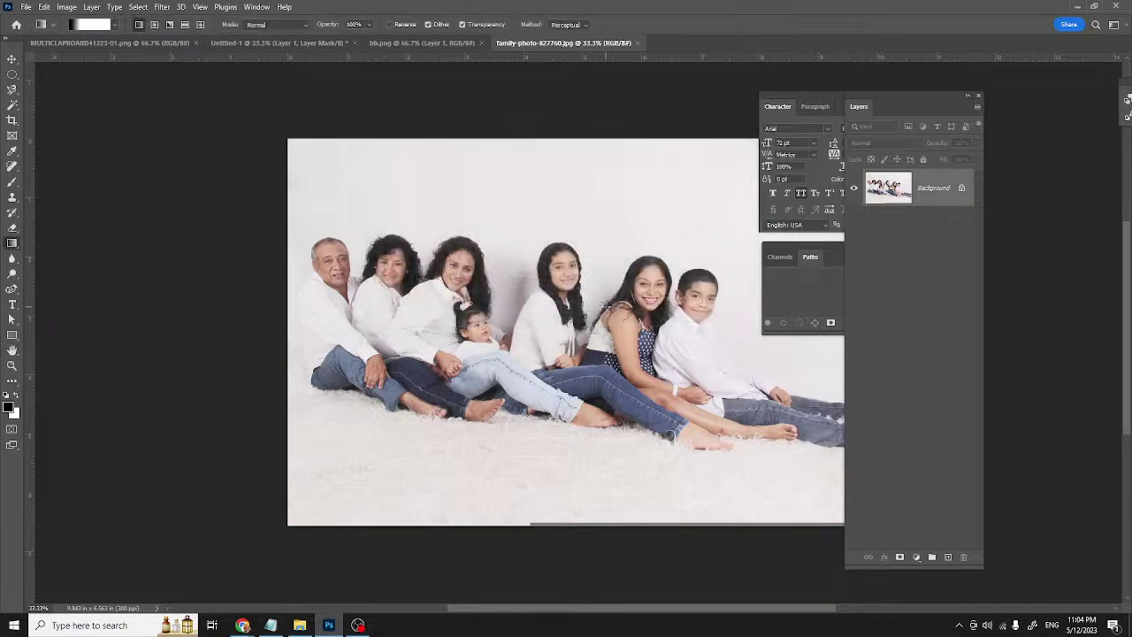
# - Unlock the family photo's Background layer and copy the whole image into the Untitled-1 document
pyautogui.click(962, 191)
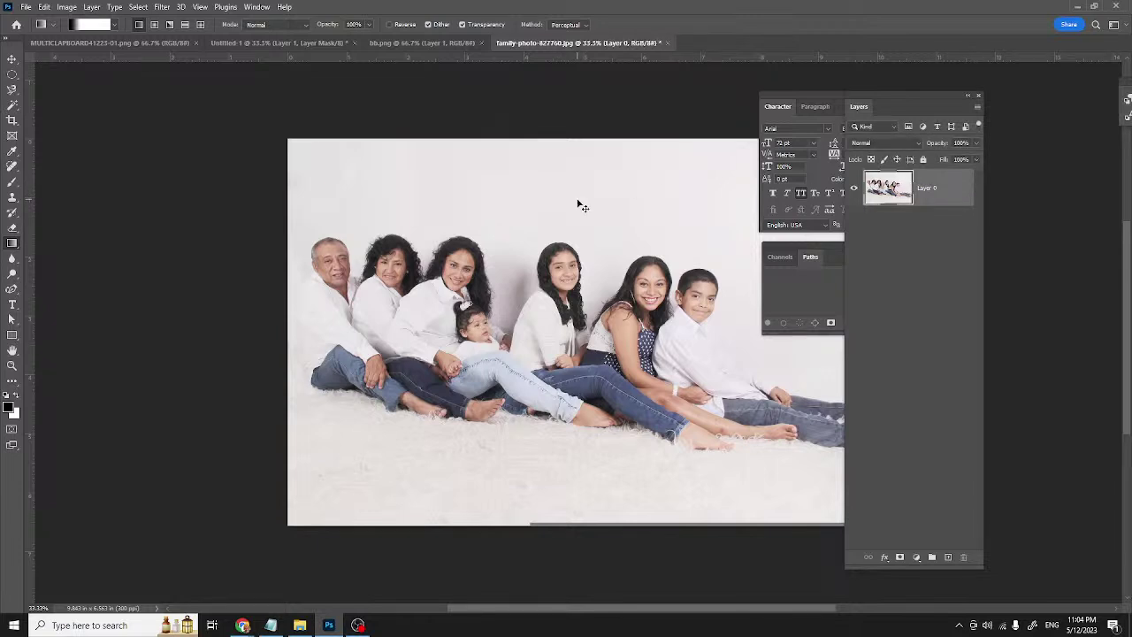
pyautogui.hotkey('ctrl', 'a')
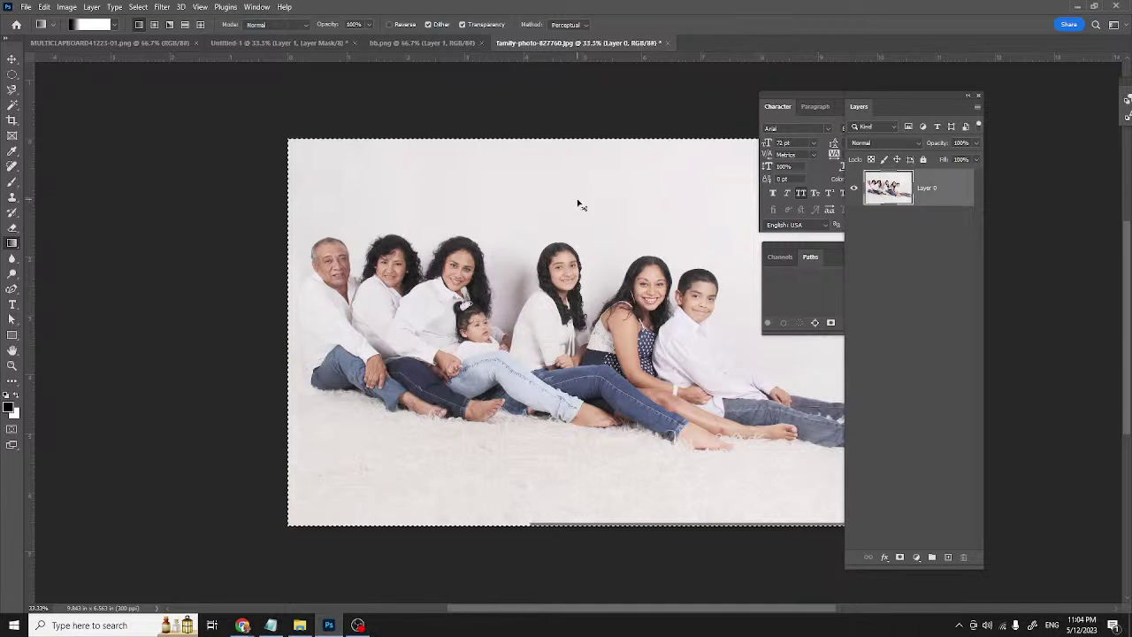
pyautogui.click(232, 41)
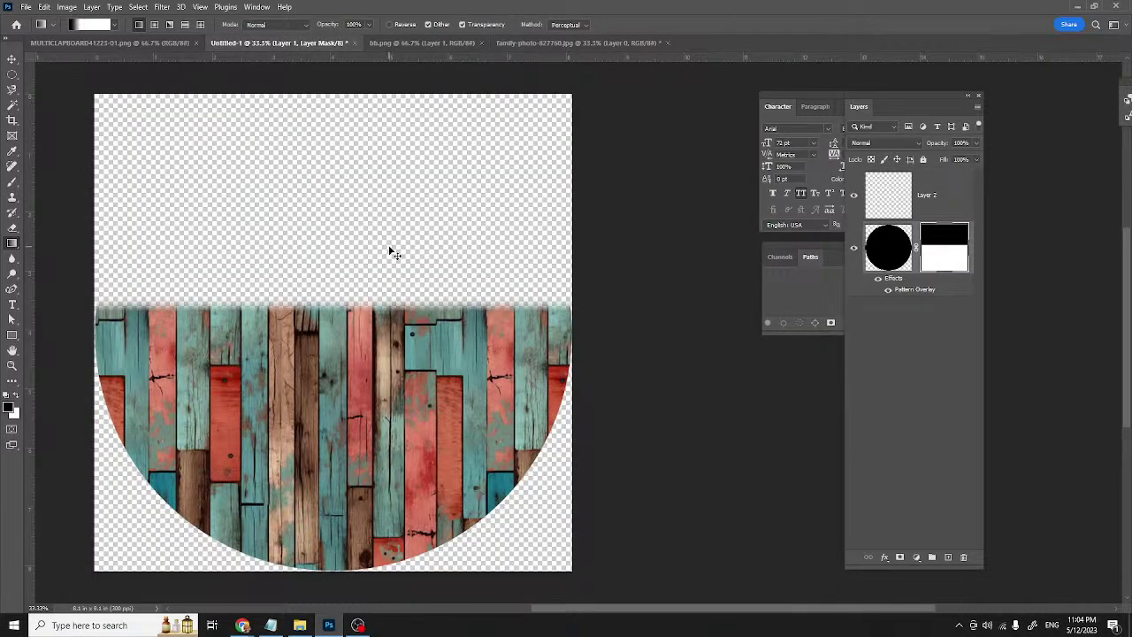
pyautogui.hotkey('ctrl', 'v')
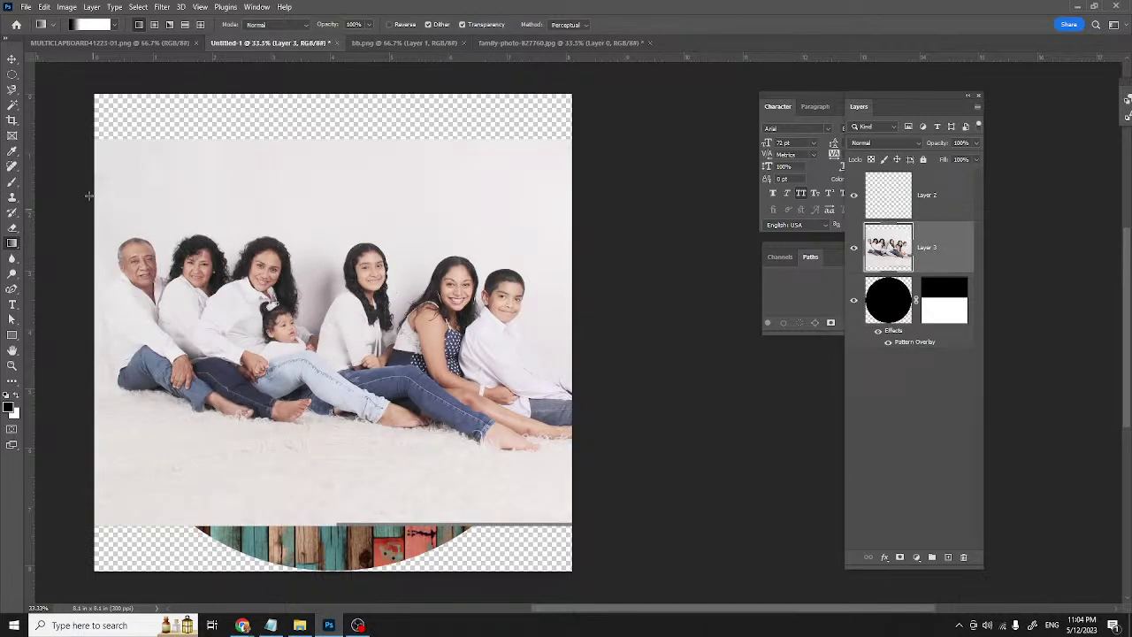
# - Move the pasted photo up over the canvas's upper part and distort its lower-left corner outward just past the canvas edge
pyautogui.click(11, 58)
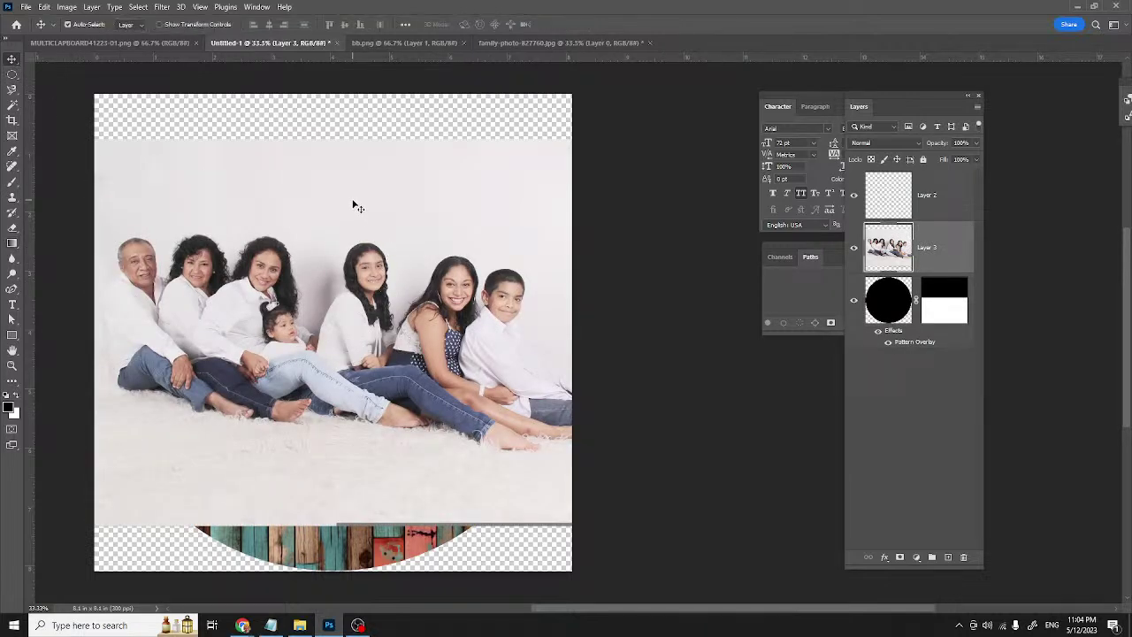
pyautogui.moveTo(354, 207); pyautogui.dragTo(366, 141)
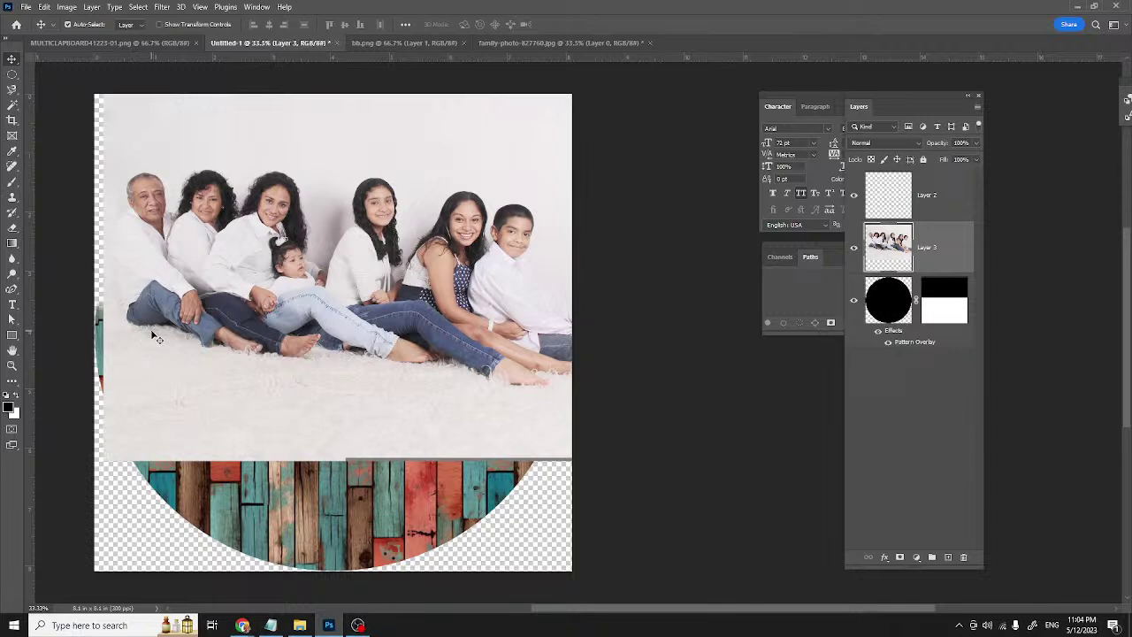
pyautogui.hotkey('ctrl', 't')
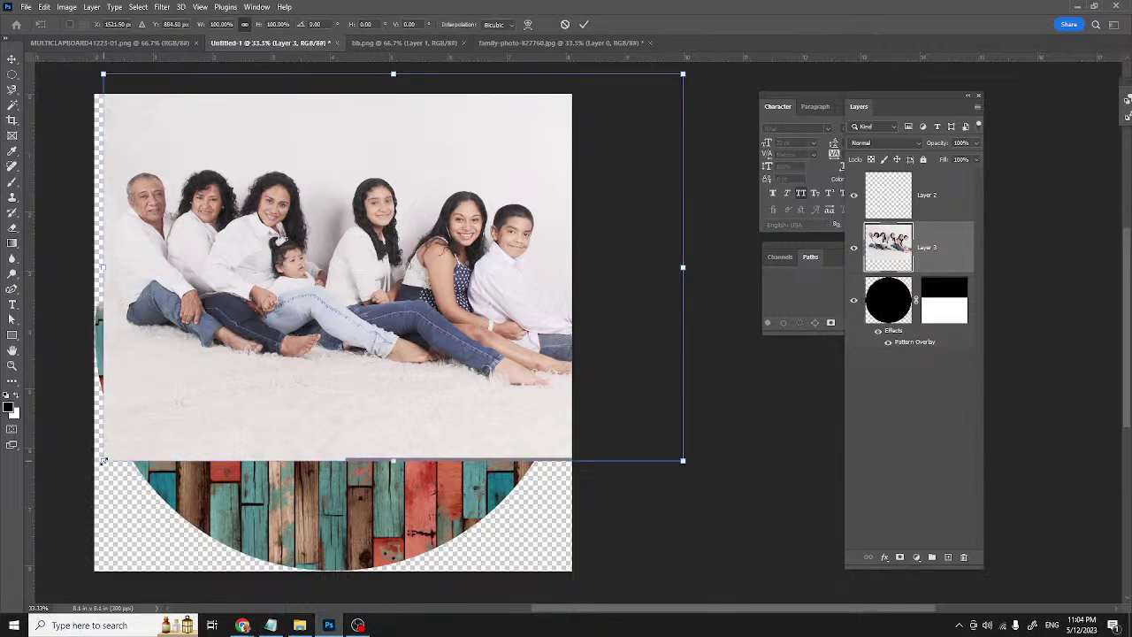
pyautogui.moveTo(102, 461); pyautogui.dragTo(89, 460)
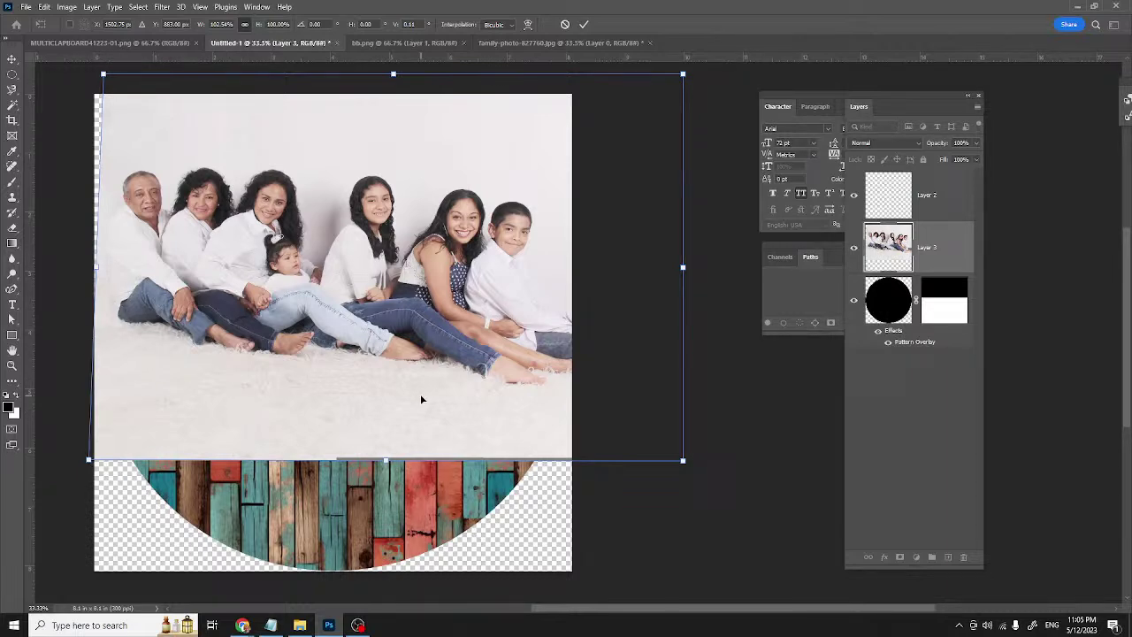
pyautogui.press('Return')
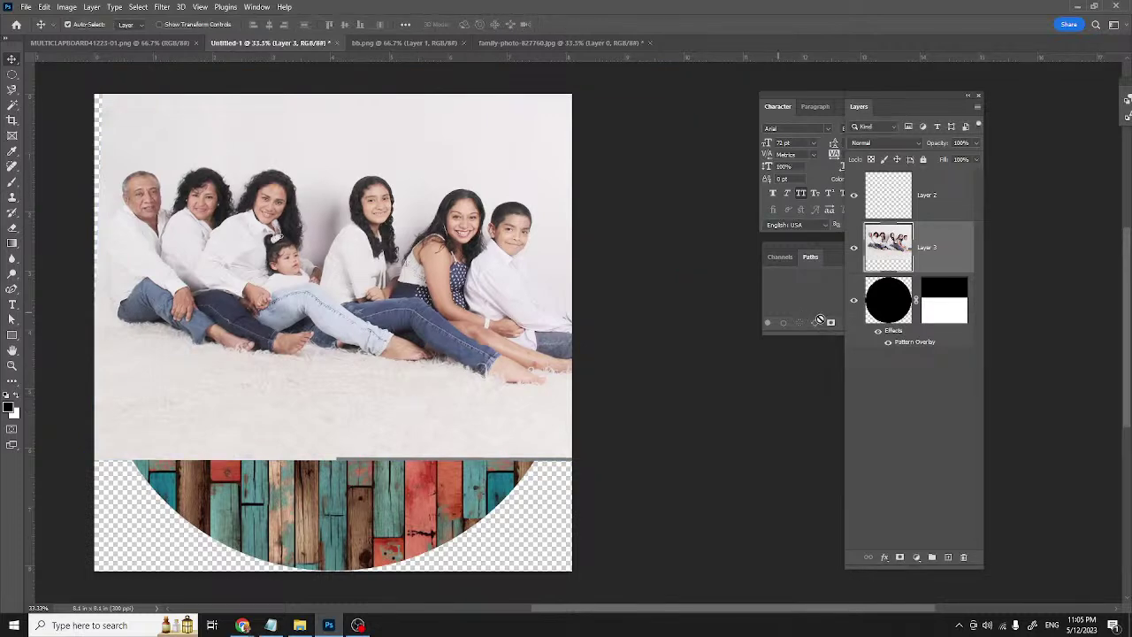
pyautogui.rightClick(889, 305)
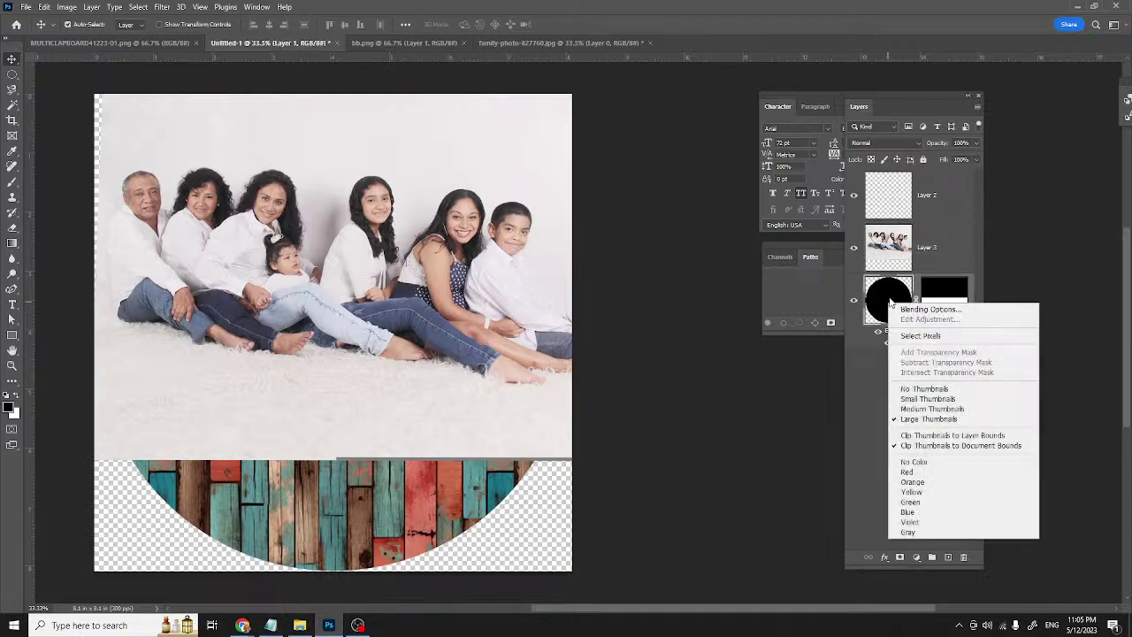
pyautogui.click(920, 336)
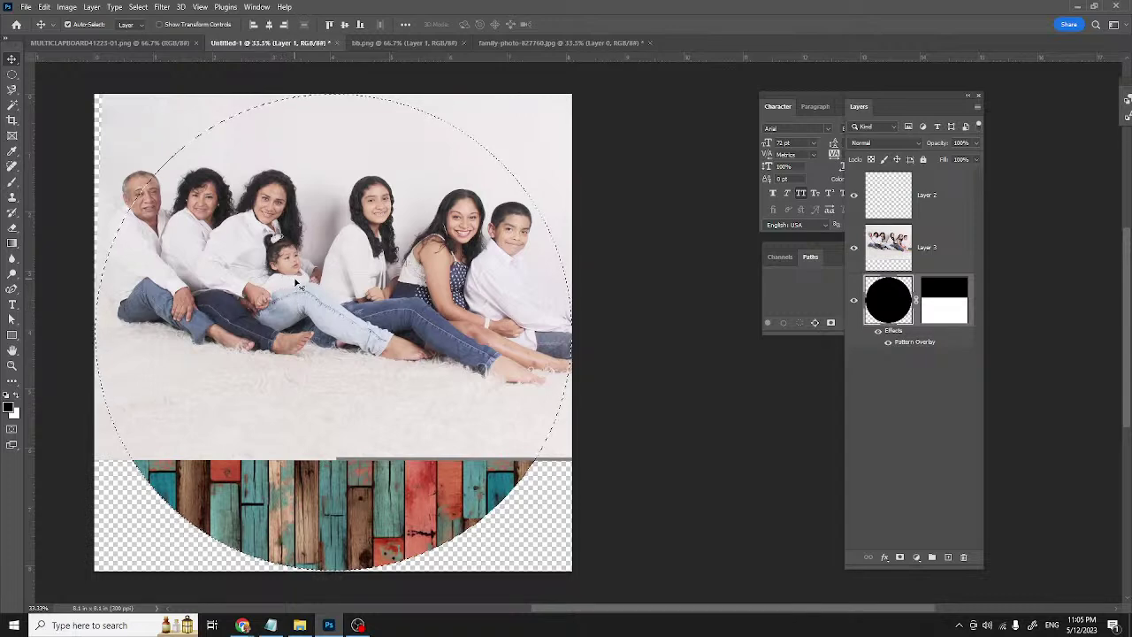
pyautogui.click(937, 238)
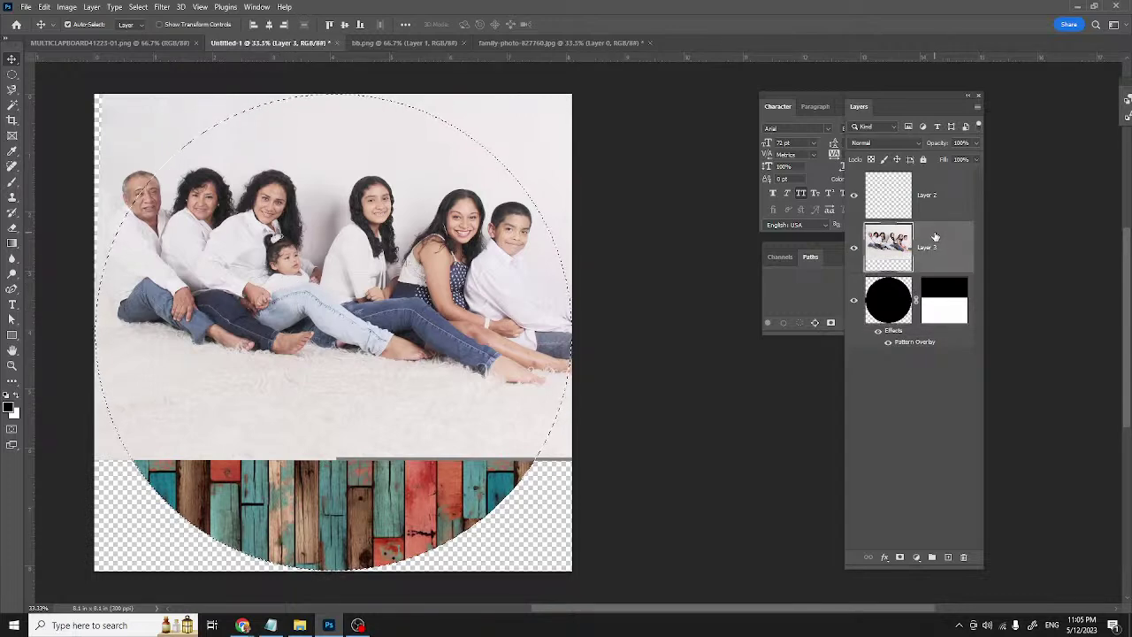
pyautogui.hotkey('ctrl', 'd')
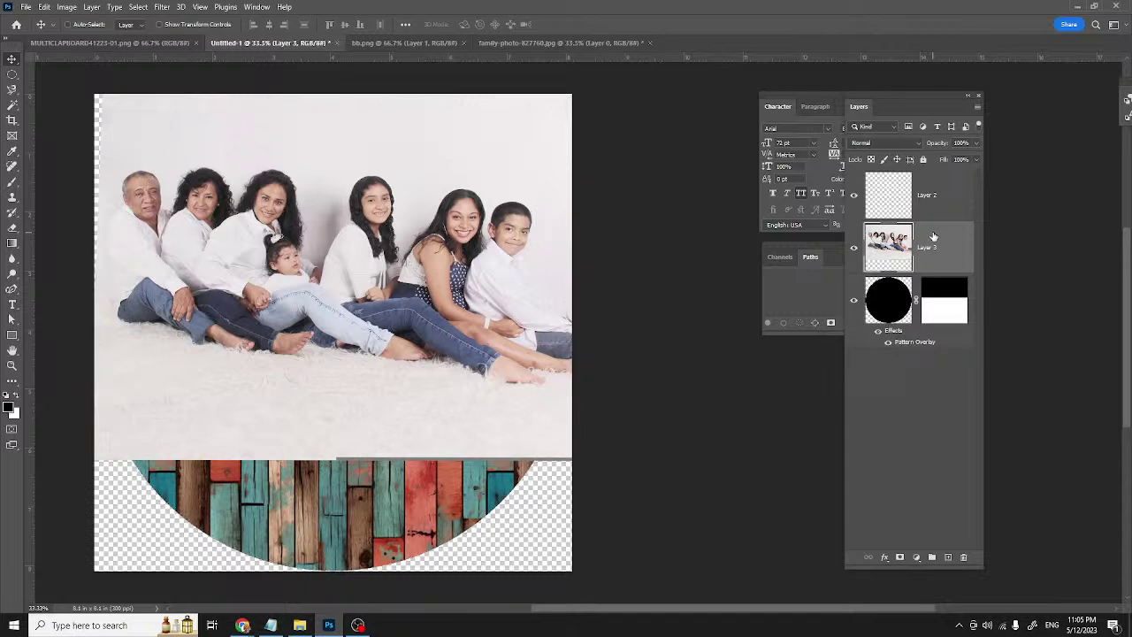
# - Shift the family photo slightly down and right so its top-left corner aligns with the canvas corner
pyautogui.hotkey('ctrl', 't')
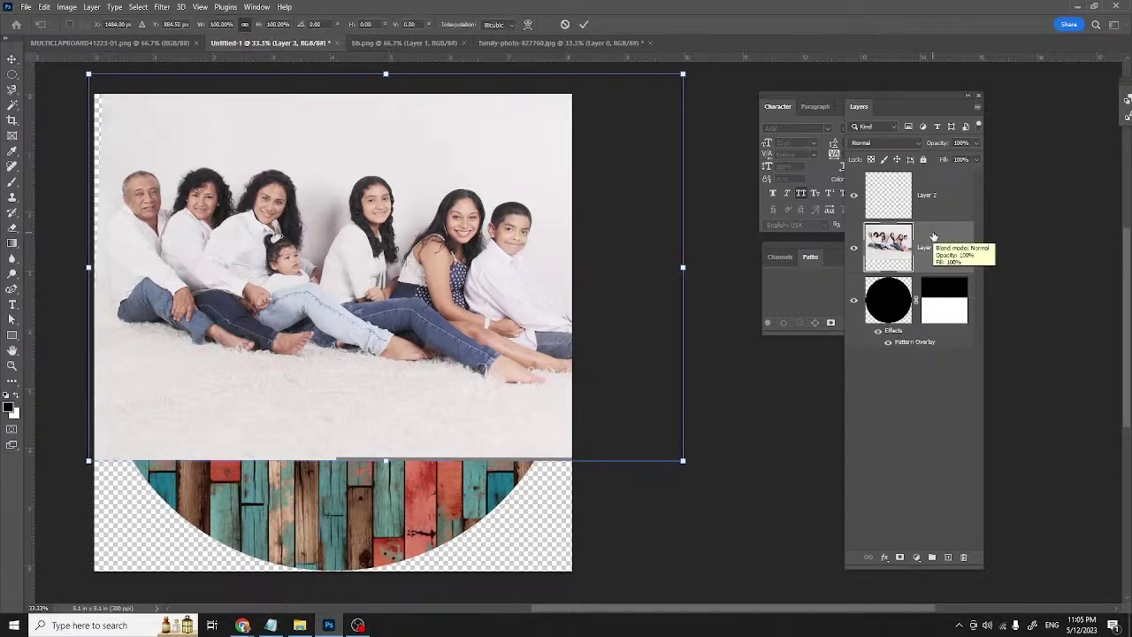
pyautogui.moveTo(403, 160); pyautogui.dragTo(406, 184)
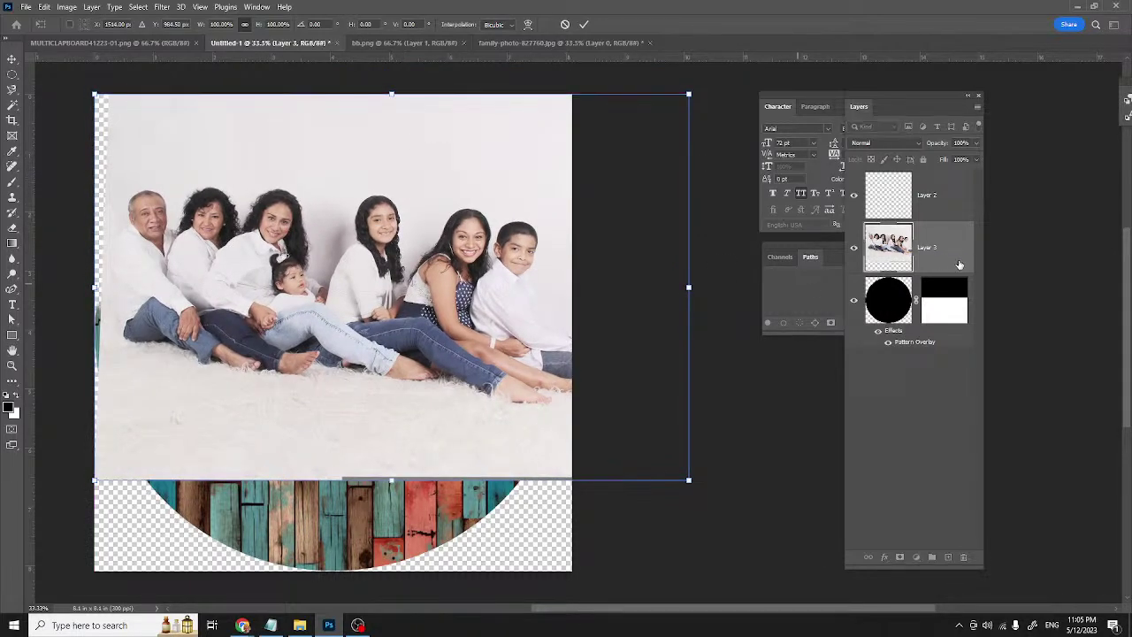
pyautogui.press('Return')
# - Load the circle on Layer 1 as a pixel selection over the family photo
pyautogui.click(893, 307)
pyautogui.rightClick(894, 308)
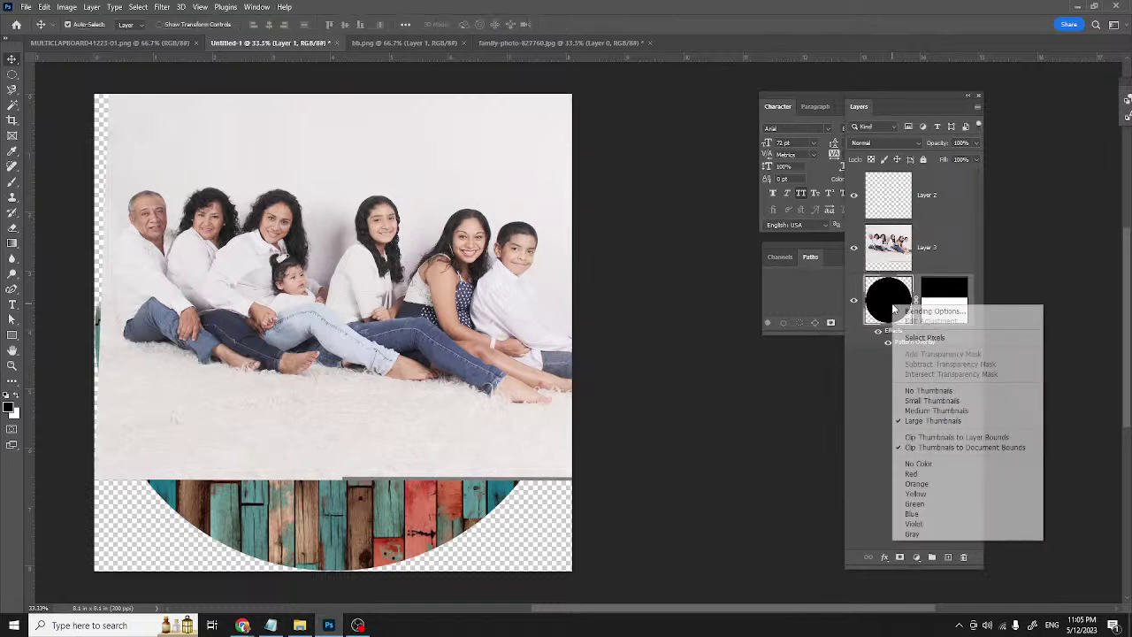
pyautogui.click(905, 339)
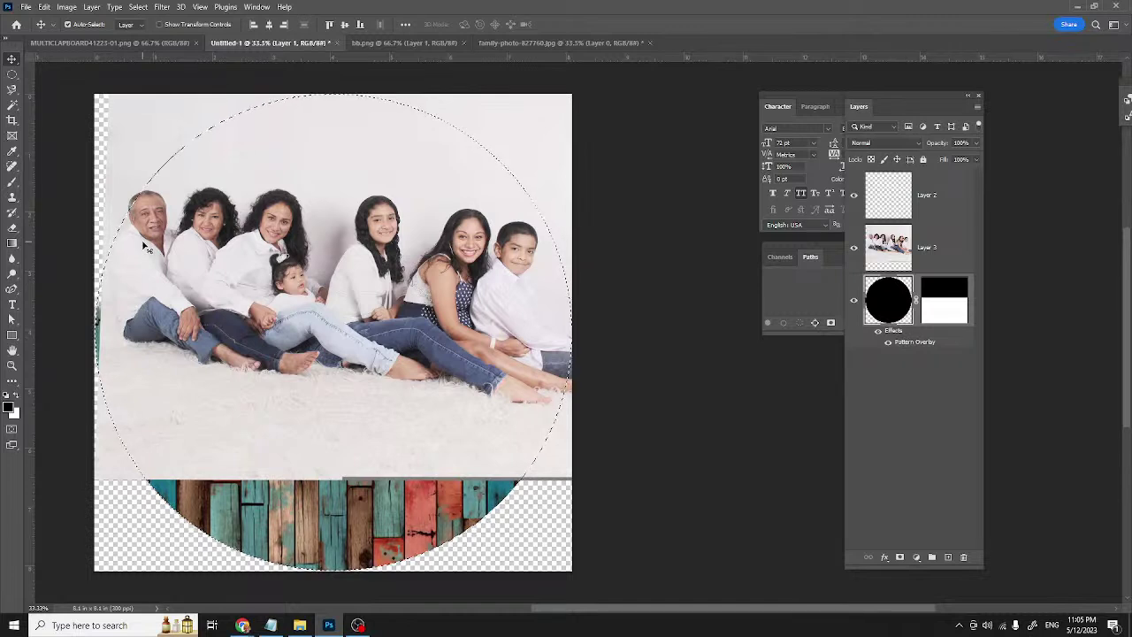
pyautogui.press('ctrl')
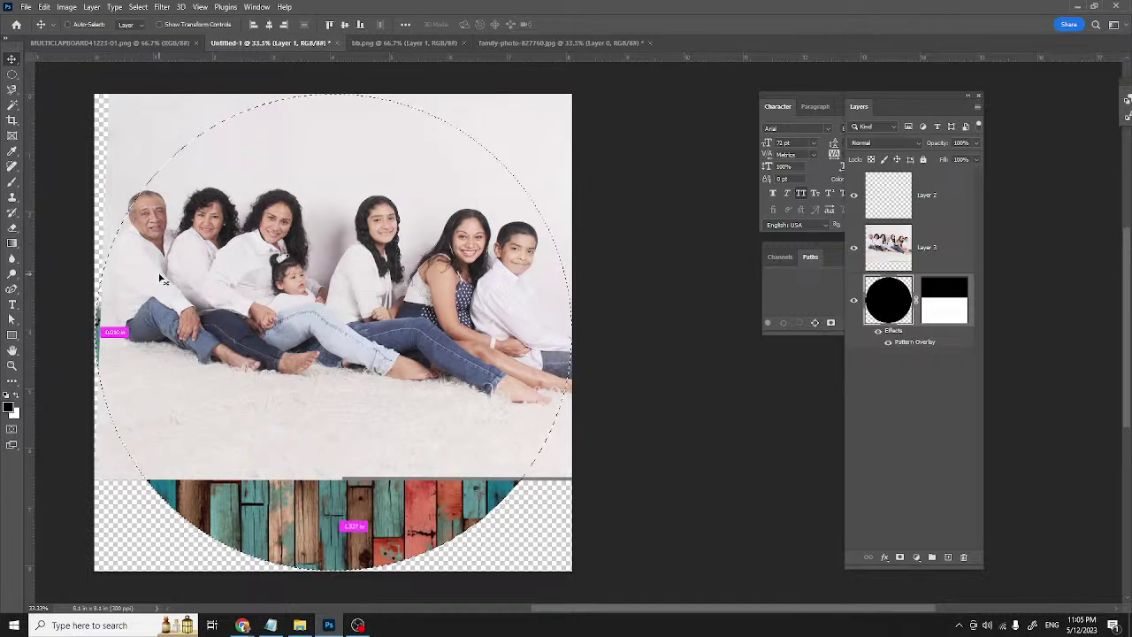
pyautogui.hotkey('ctrl', 't')
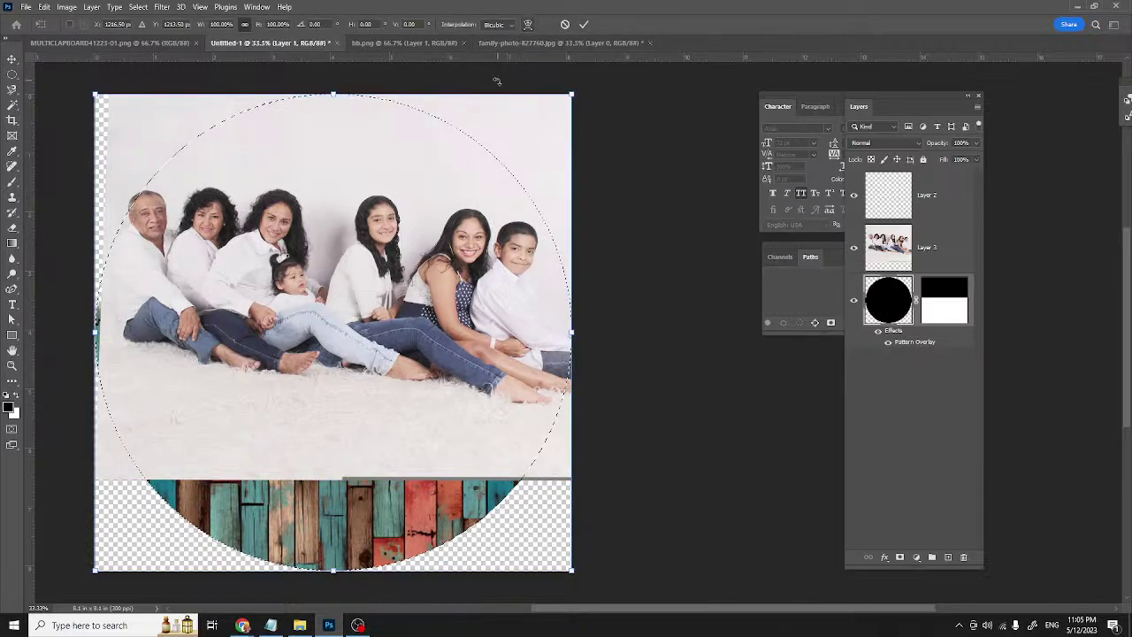
pyautogui.click(528, 26)
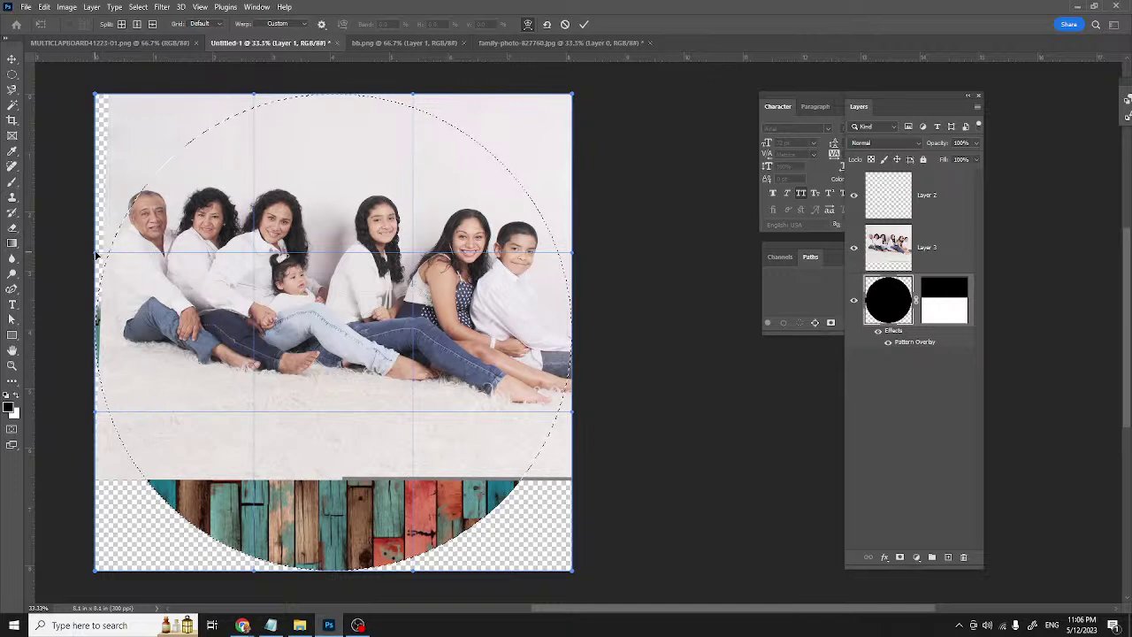
pyautogui.moveTo(97, 255)
pyautogui.mouseDown()
pyautogui.moveTo(110, 255)
pyautogui.moveTo(86, 250)
pyautogui.moveTo(108, 272)
pyautogui.mouseUp()
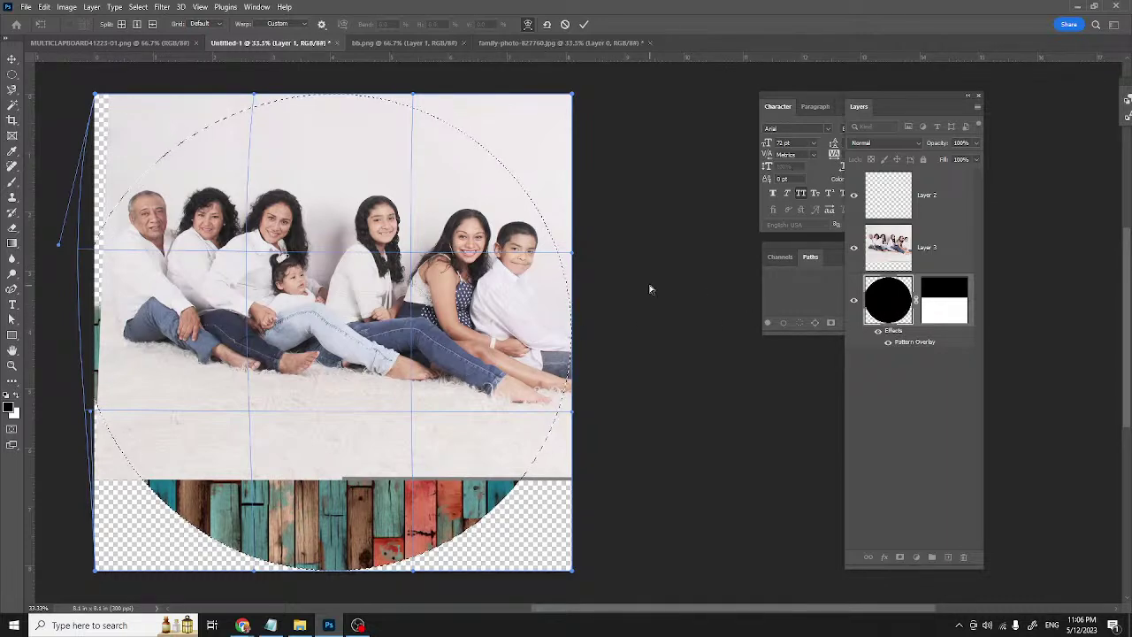
pyautogui.hotkey('ctrl', 'z')
pyautogui.hotkey('ctrl', 'z')
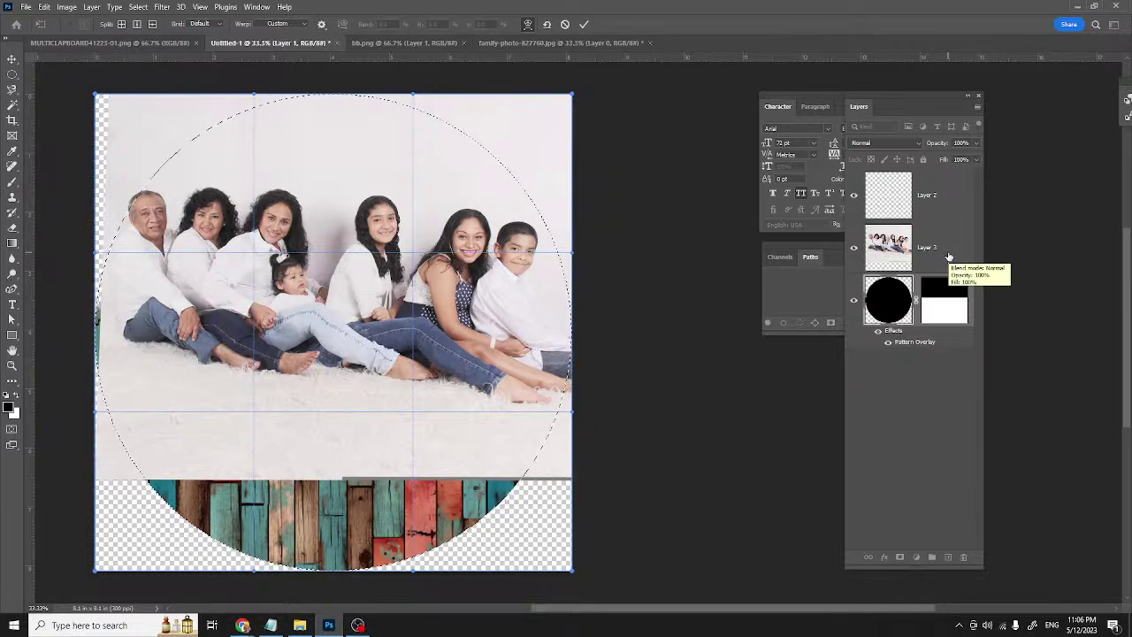
pyautogui.press('Return')
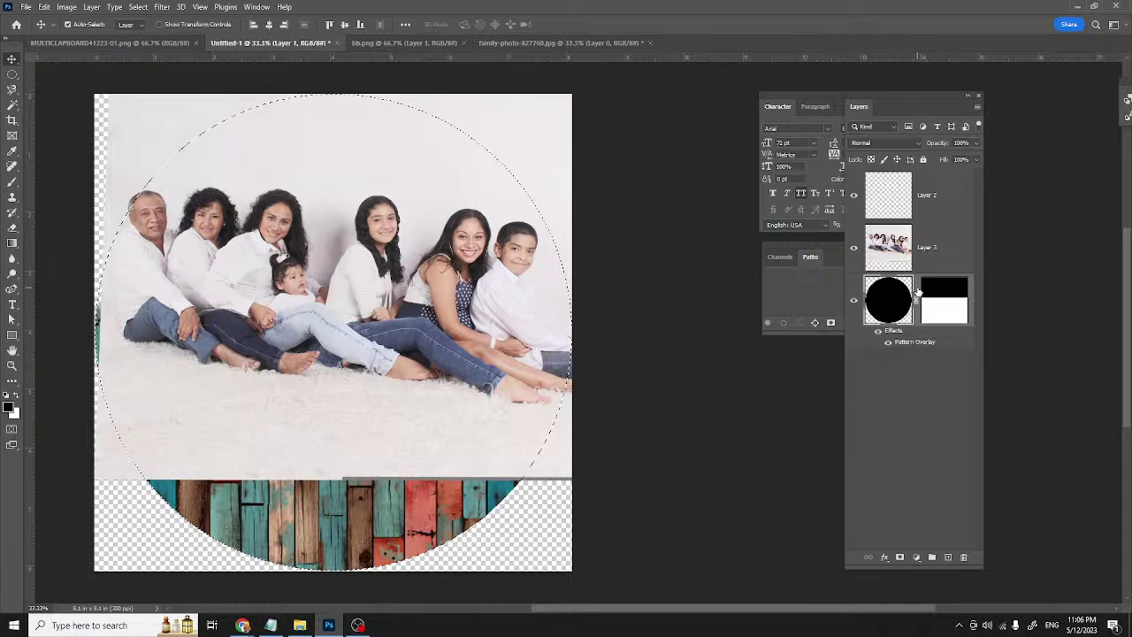
# - Move the wood-pattern circle layer, Layer 1, above the family photo layer and disable its layer mask
pyautogui.moveTo(916, 292); pyautogui.dragTo(917, 214)
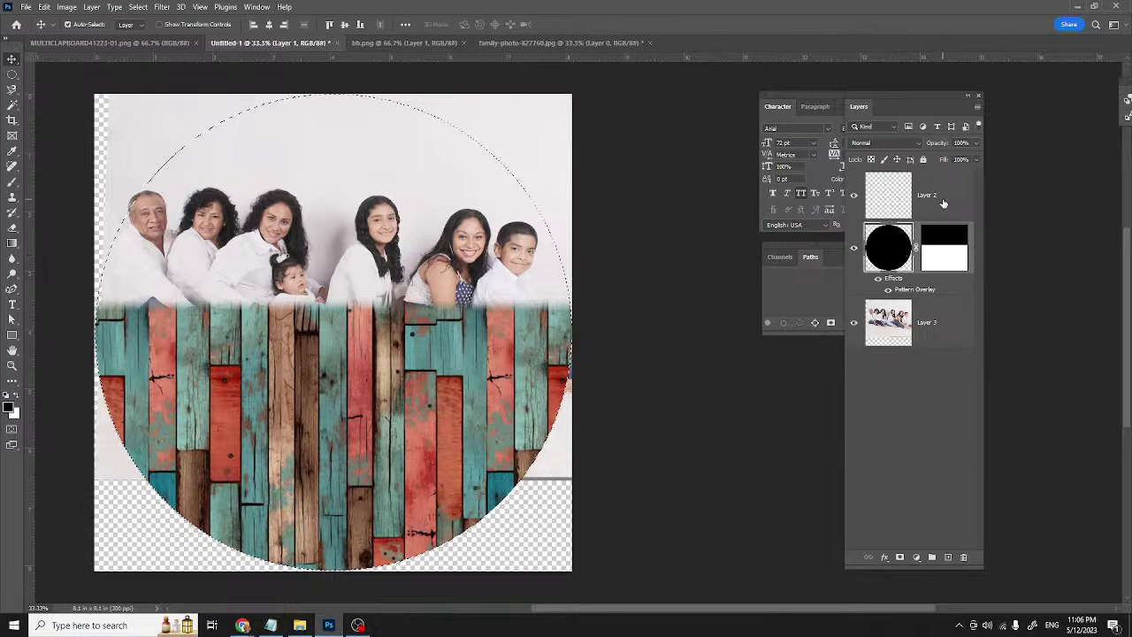
pyautogui.rightClick(946, 251)
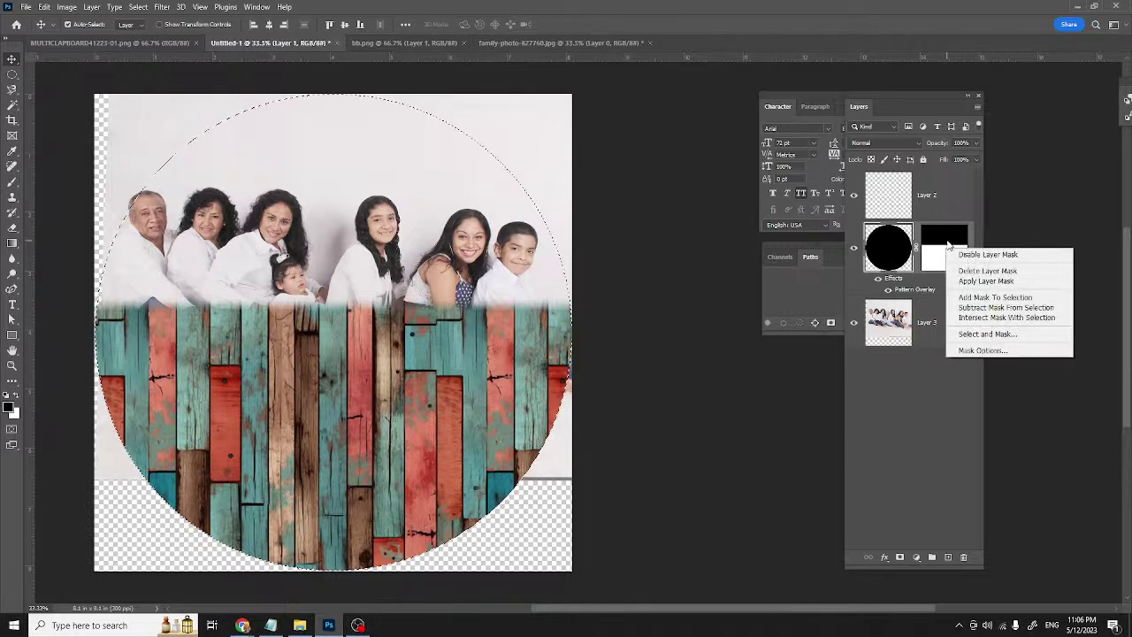
pyautogui.click(966, 255)
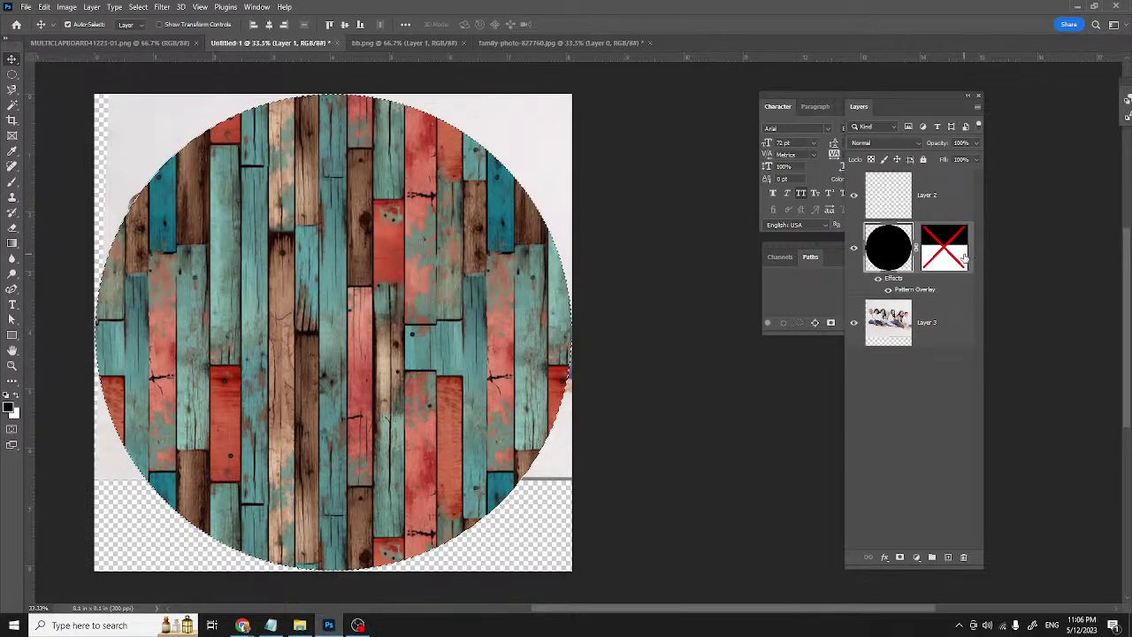
# - Lower Layer 1's opacity to 27% and try to warp the selected photo area's upper-left corner inward
pyautogui.click(978, 144)
pyautogui.moveTo(975, 156); pyautogui.dragTo(972, 160)
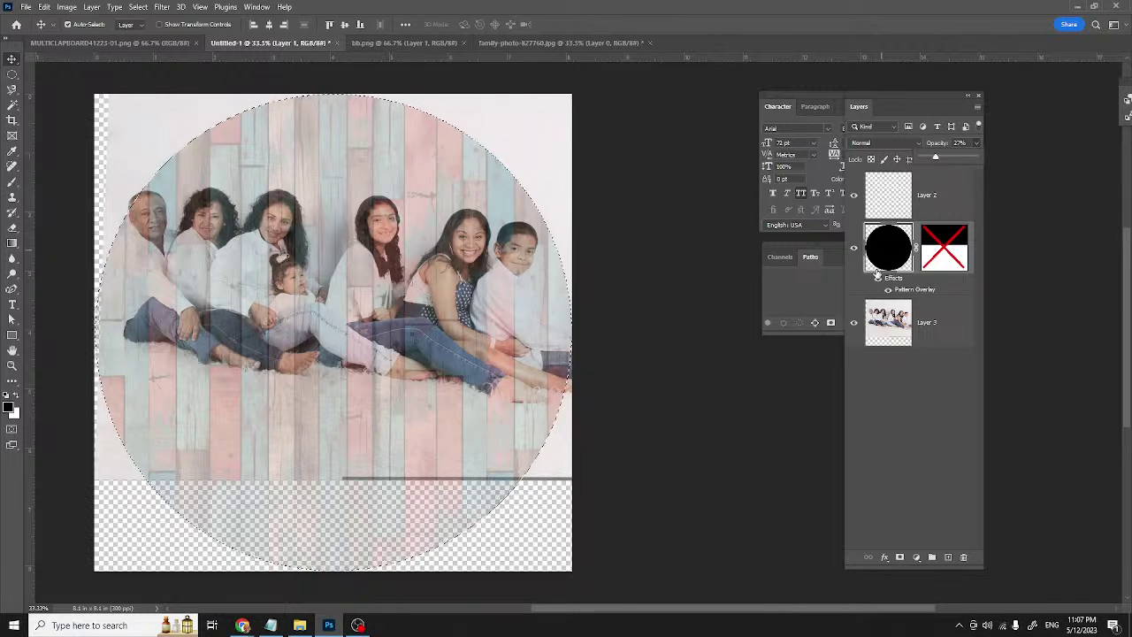
pyautogui.click(945, 318)
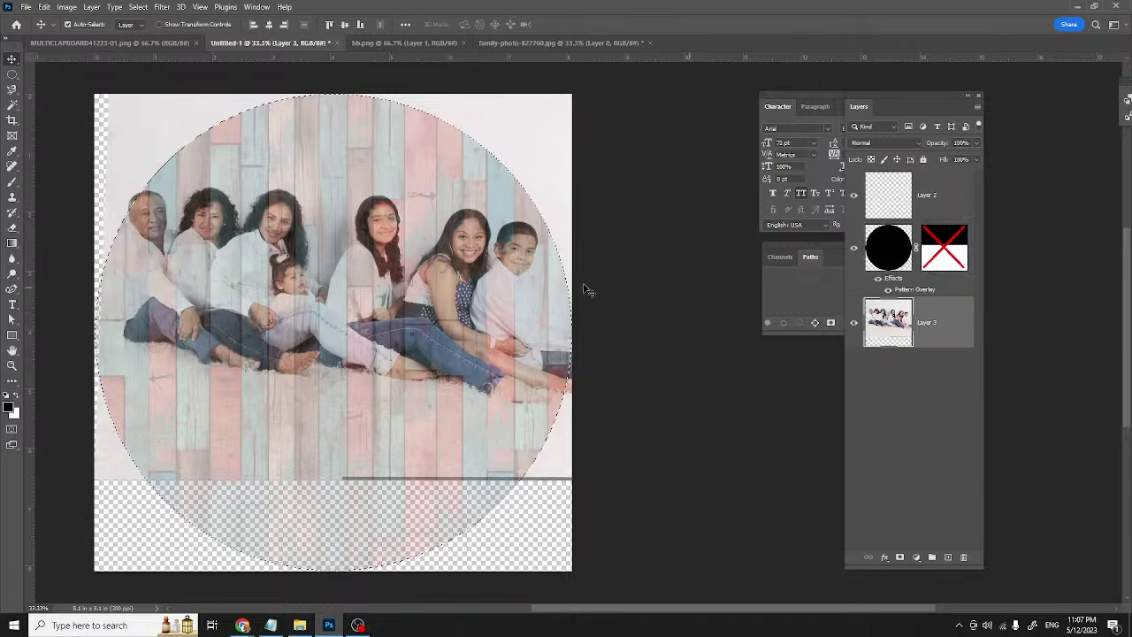
pyautogui.hotkey('ctrl', 't')
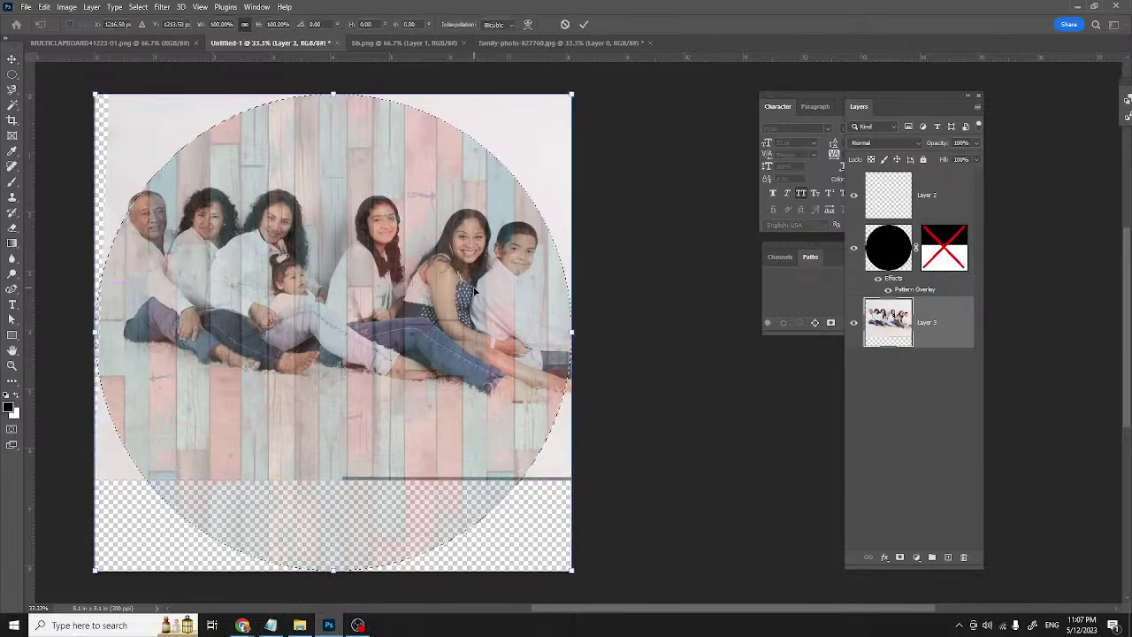
pyautogui.click(528, 25)
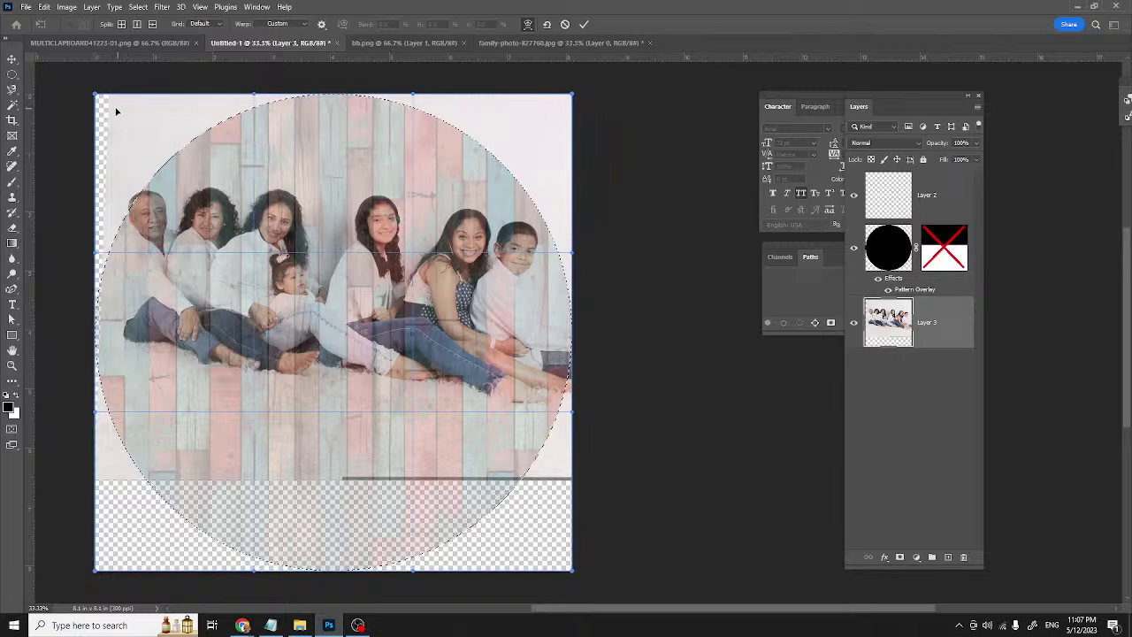
pyautogui.moveTo(95, 95); pyautogui.dragTo(123, 107)
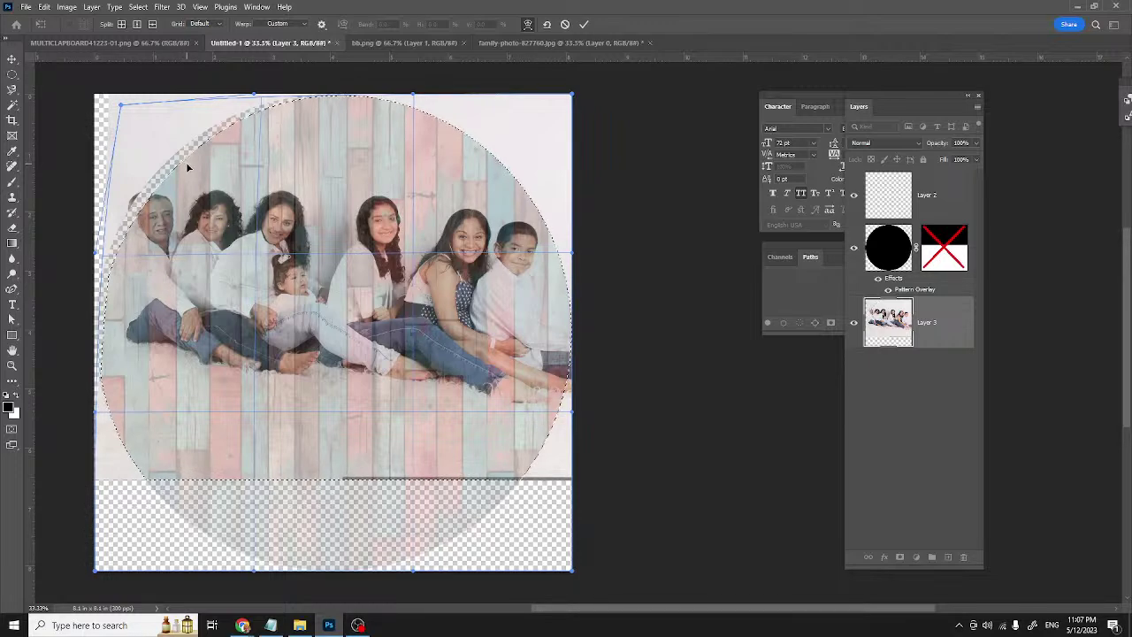
pyautogui.press('Return')
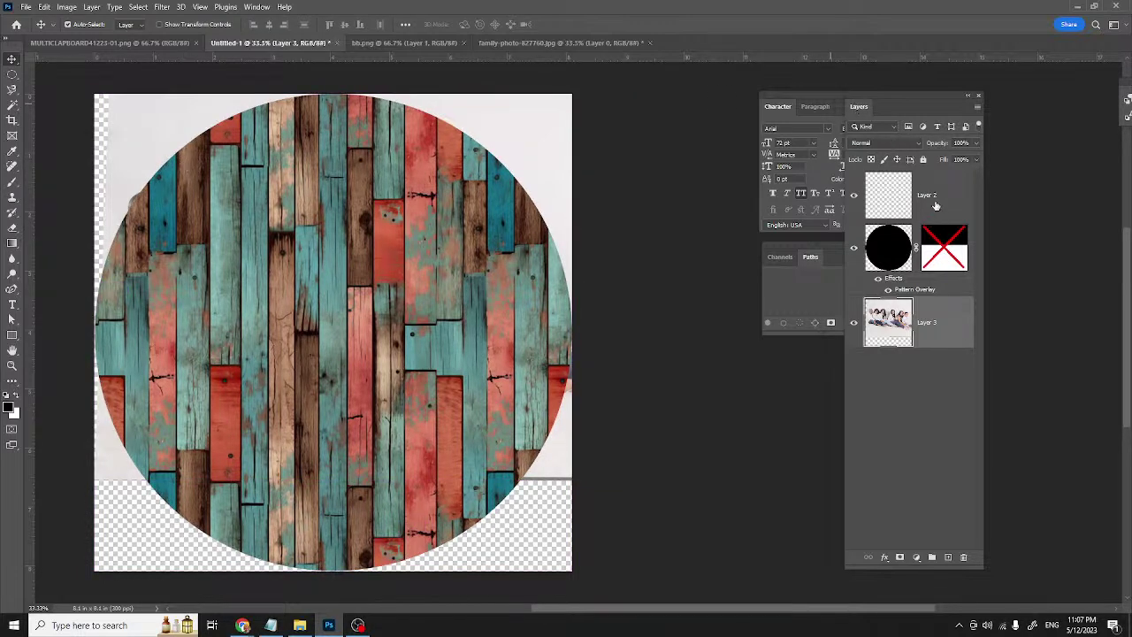
pyautogui.click(976, 144)
pyautogui.moveTo(933, 158); pyautogui.dragTo(925, 158)
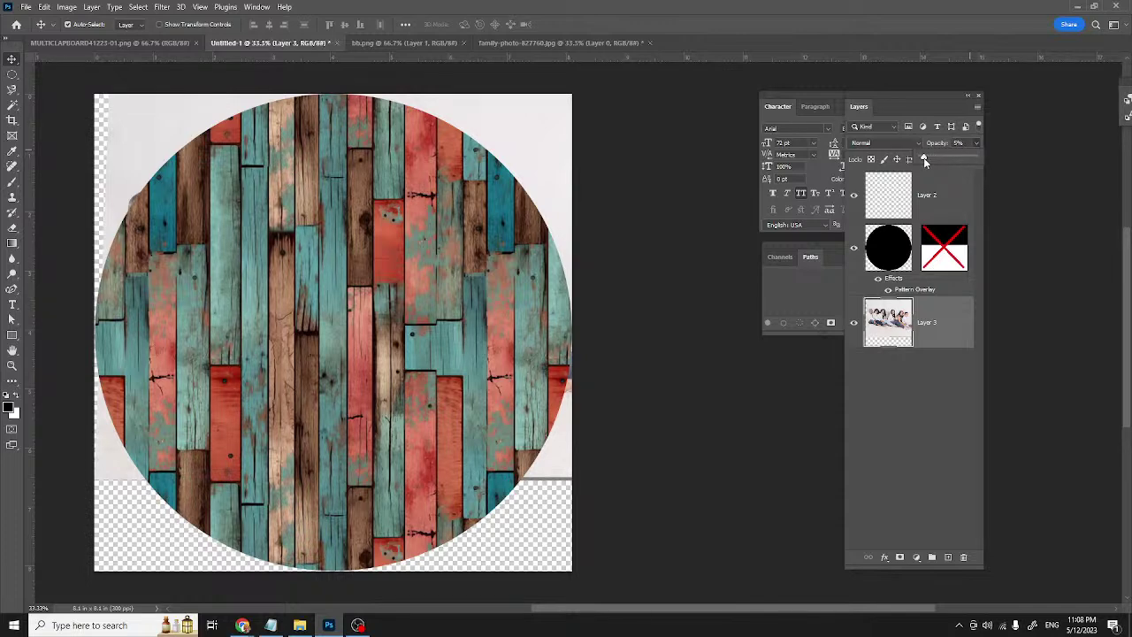
pyautogui.click(920, 235)
pyautogui.click(977, 143)
pyautogui.moveTo(975, 160); pyautogui.dragTo(948, 160)
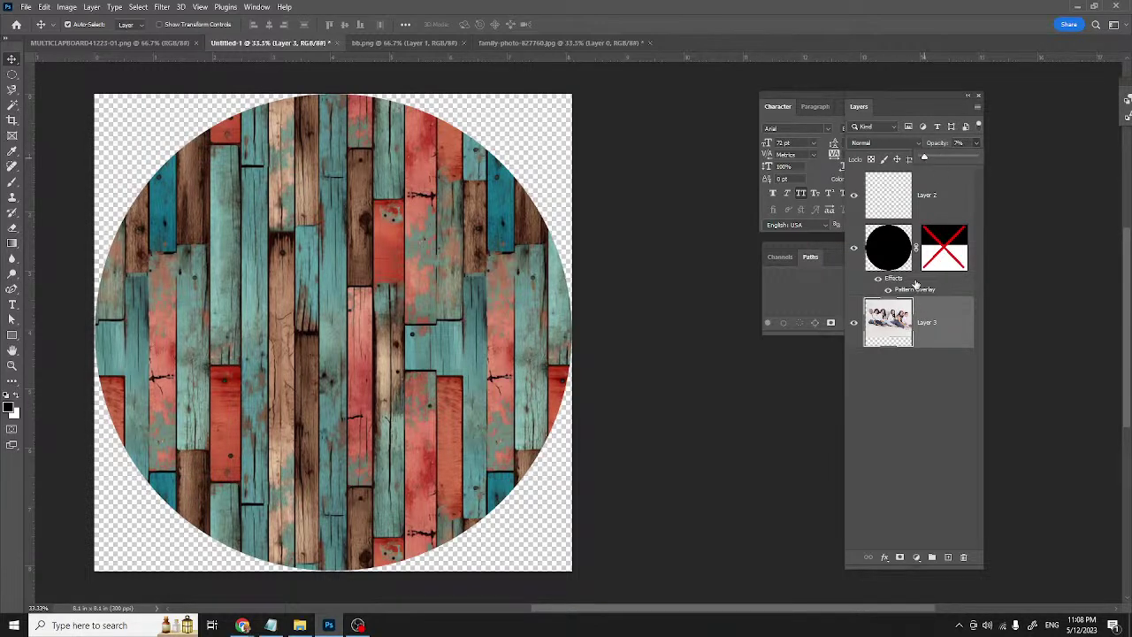
pyautogui.press('Escape')
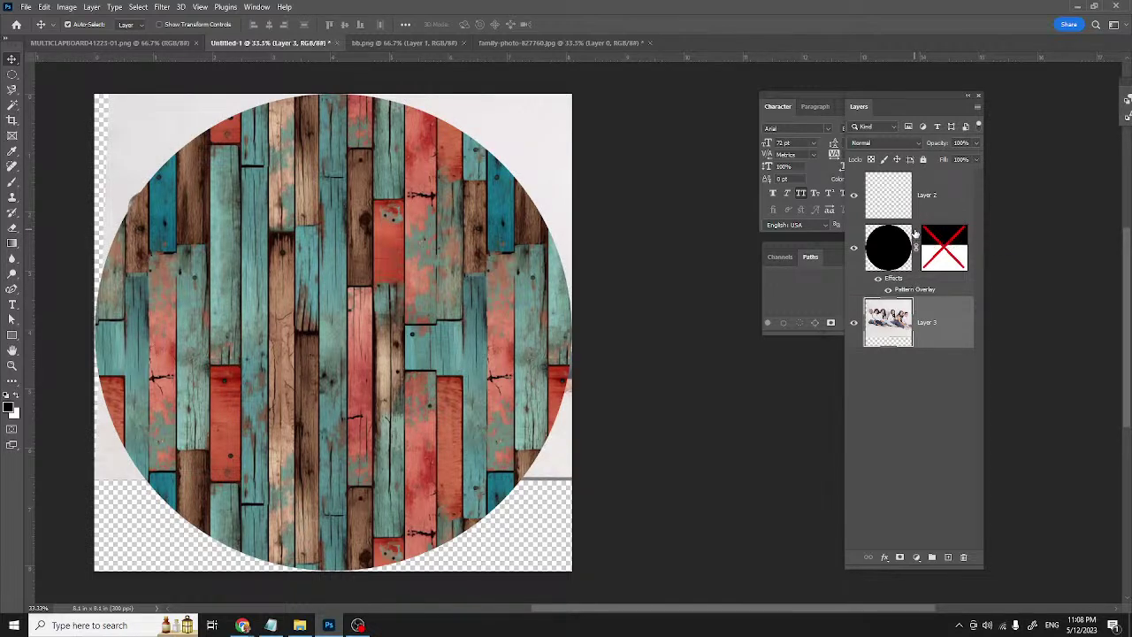
# - Set the opacity of the wood-pattern circle on Layer 1 to 13%
pyautogui.click(920, 281)
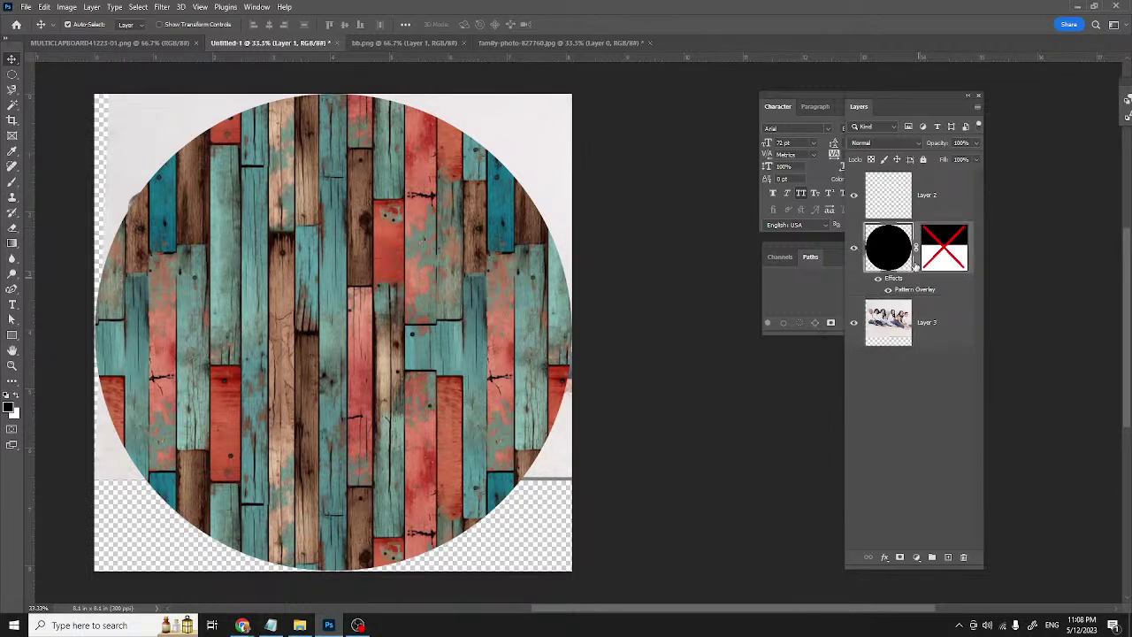
pyautogui.click(977, 145)
pyautogui.moveTo(976, 156); pyautogui.dragTo(924, 160)
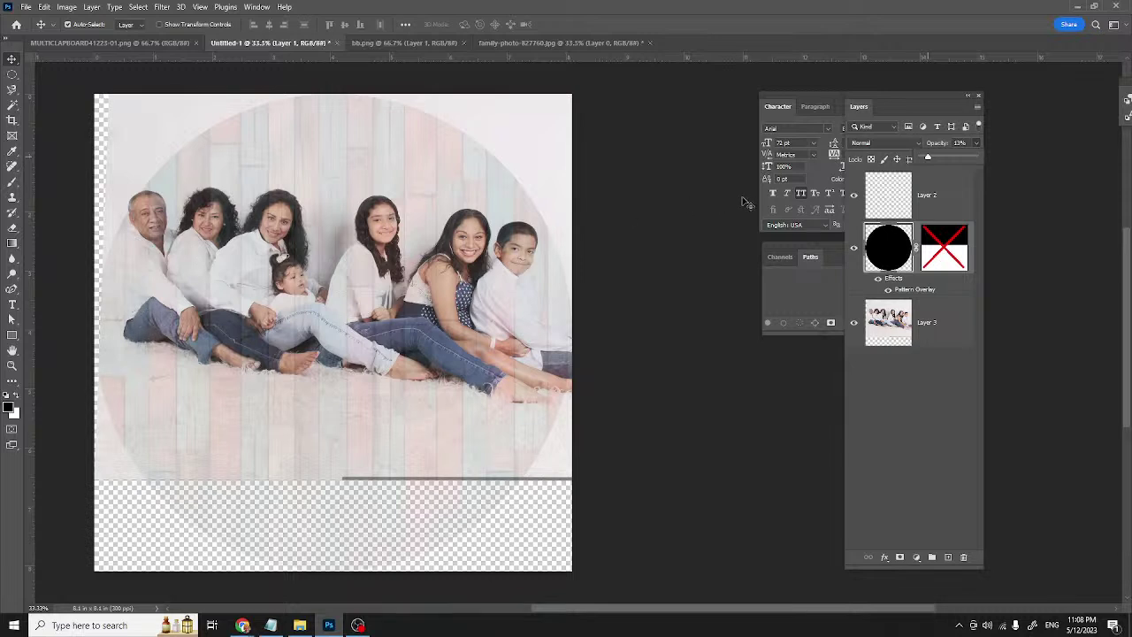
# - Warp the family photo on Layer 3, bending its left edge inward beside the heads and outward past the canvas beside the legs
pyautogui.click(937, 314)
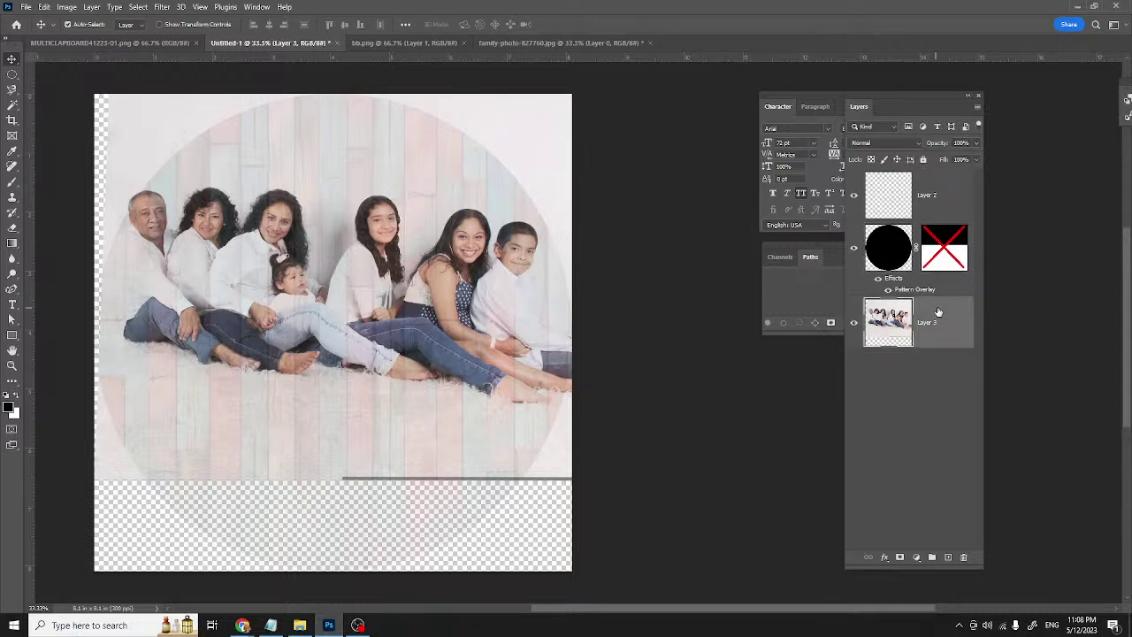
pyautogui.hotkey('ctrl', 't')
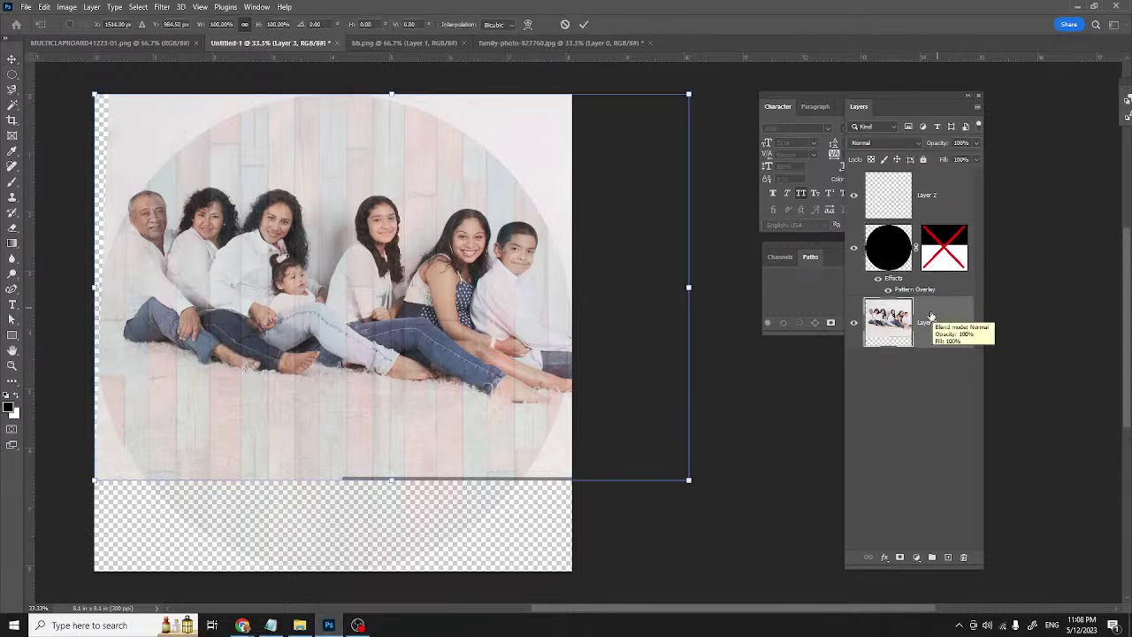
pyautogui.click(528, 27)
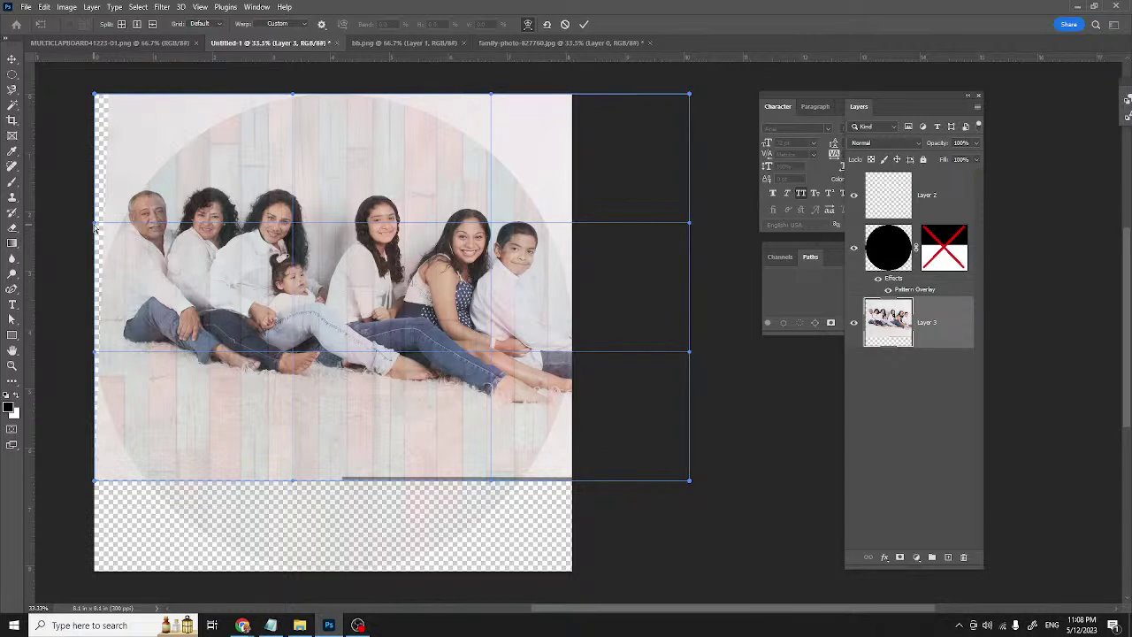
pyautogui.moveTo(99, 230); pyautogui.dragTo(106, 234)
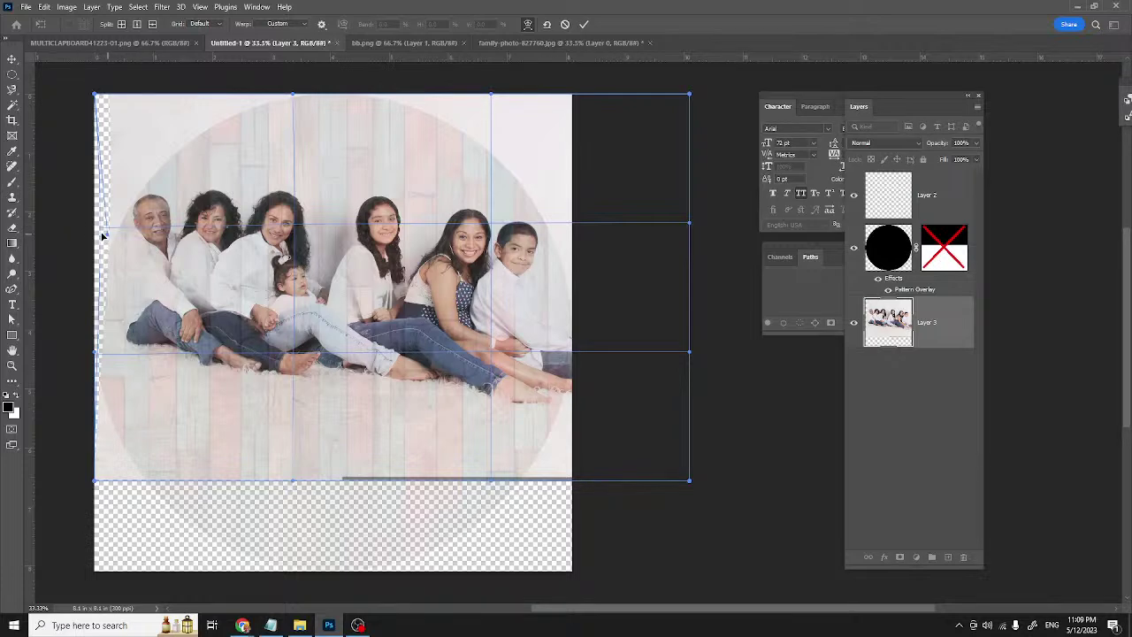
pyautogui.moveTo(102, 236); pyautogui.dragTo(105, 237)
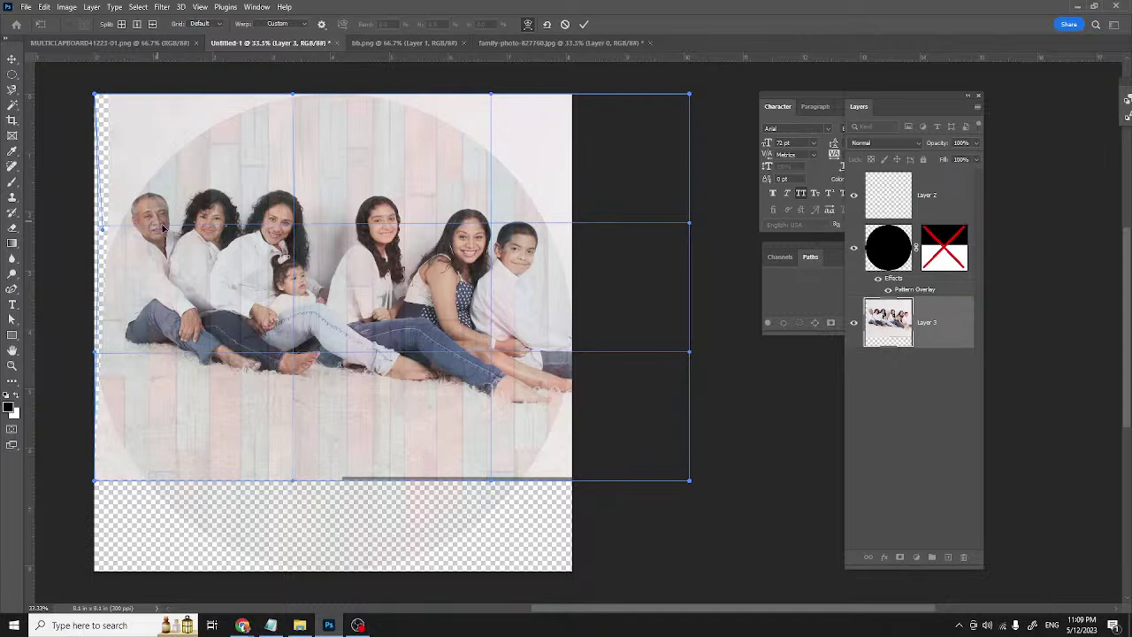
pyautogui.moveTo(163, 227); pyautogui.dragTo(174, 232)
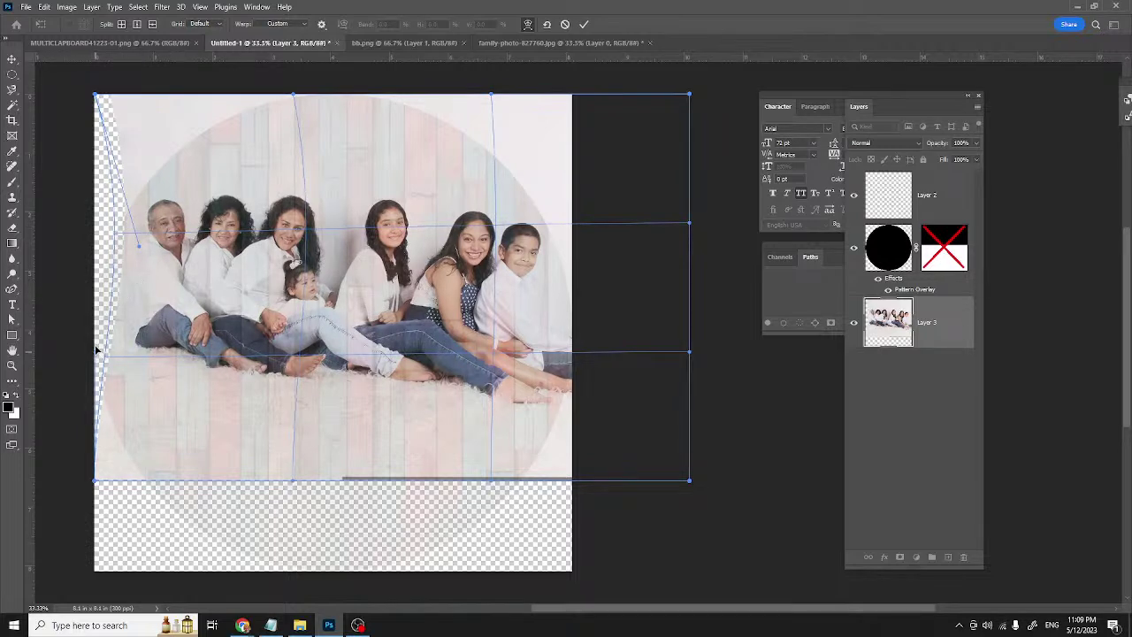
pyautogui.moveTo(97, 351); pyautogui.dragTo(38, 336)
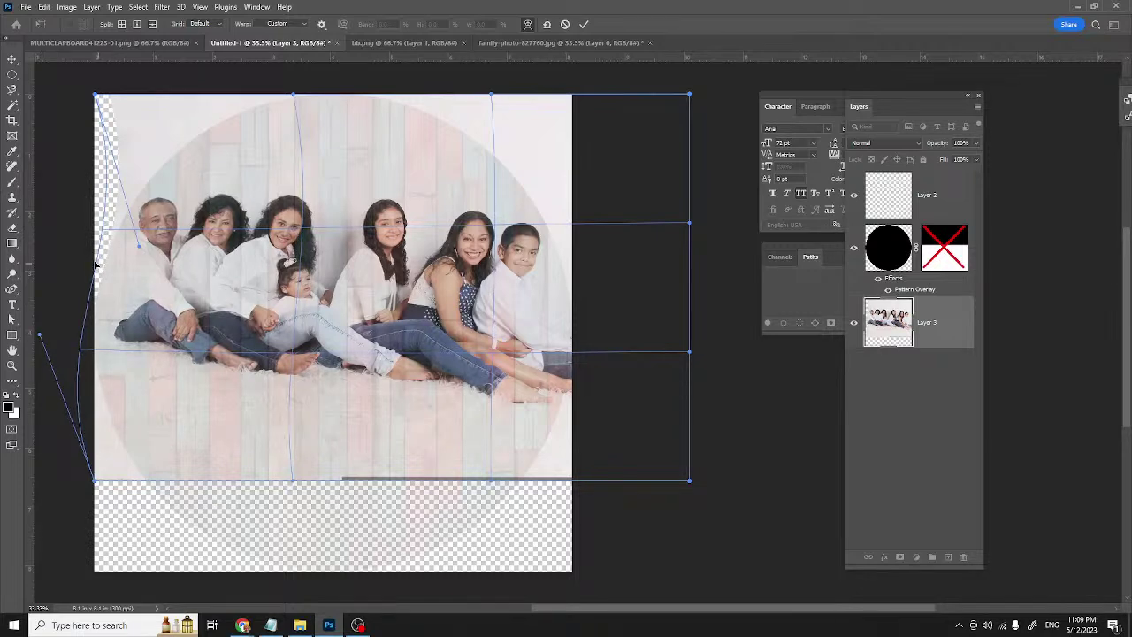
pyautogui.moveTo(99, 266); pyautogui.dragTo(96, 264)
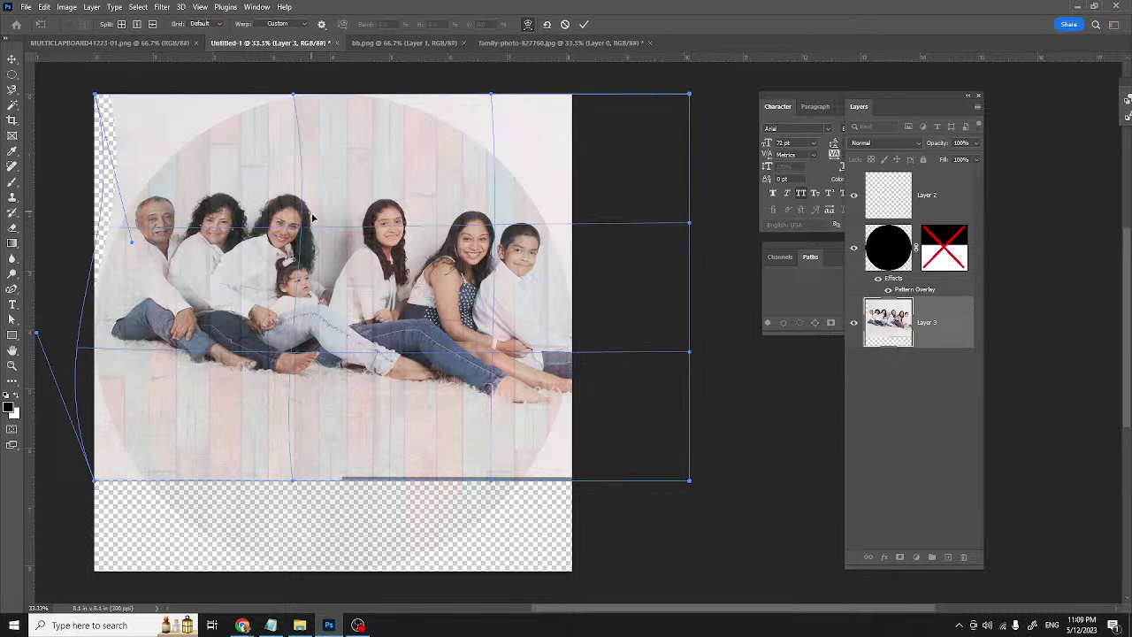
pyautogui.press('Return')
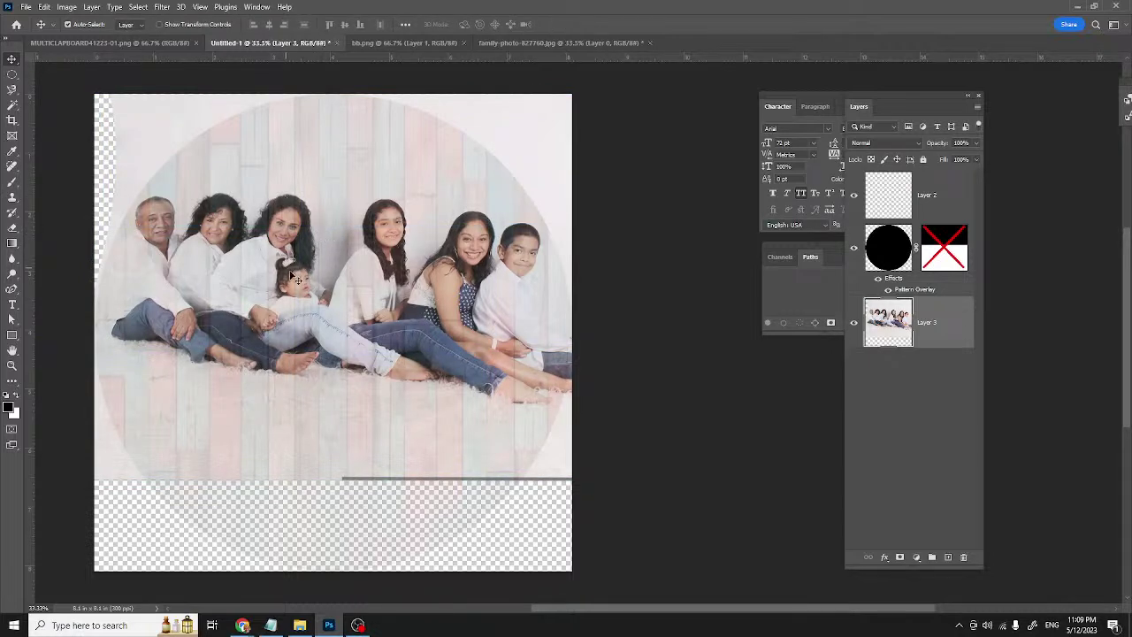
# - Re-enable Layer 1's layer mask and move the family photo layer back above Layer 1
pyautogui.keyDown('shift'); pyautogui.click(938, 246); pyautogui.keyUp('shift')
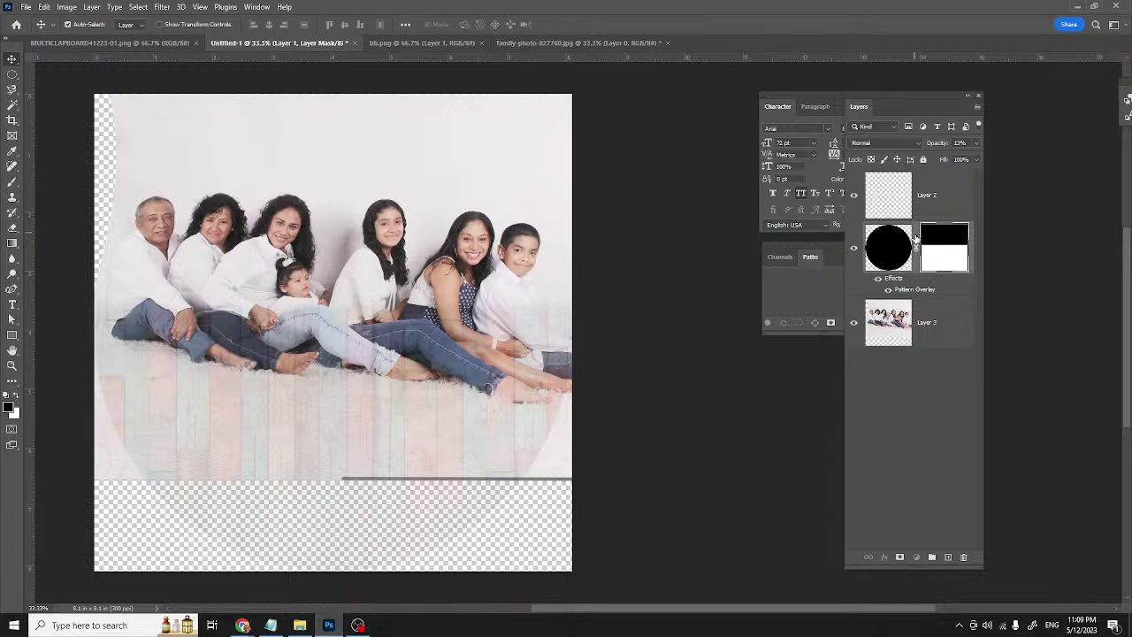
pyautogui.click(917, 234)
pyautogui.click(911, 269)
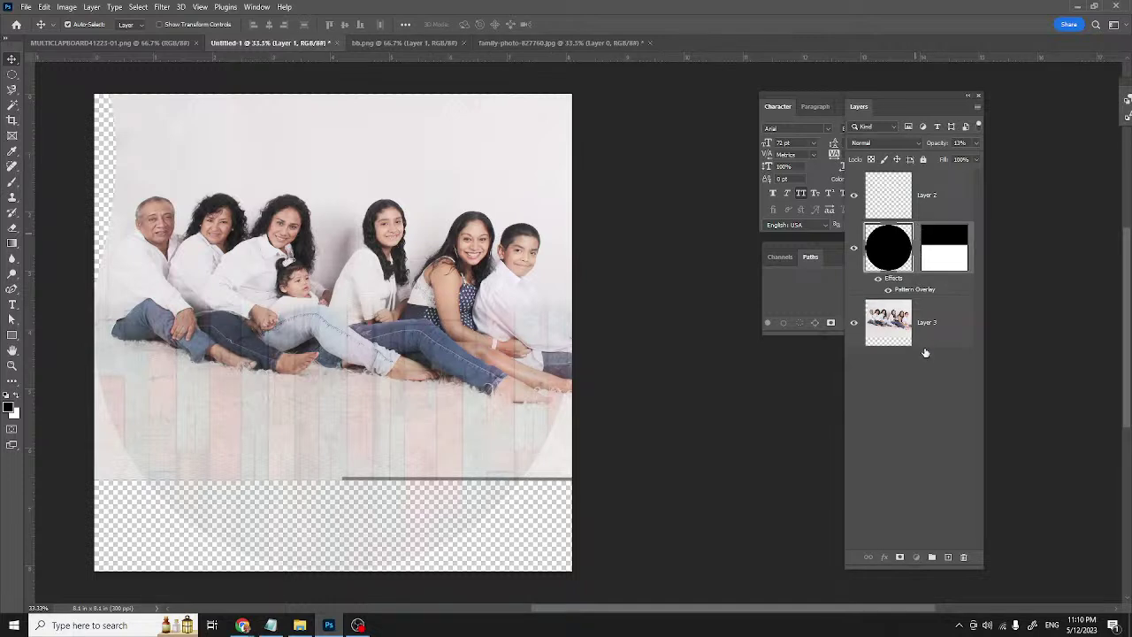
pyautogui.click(940, 313)
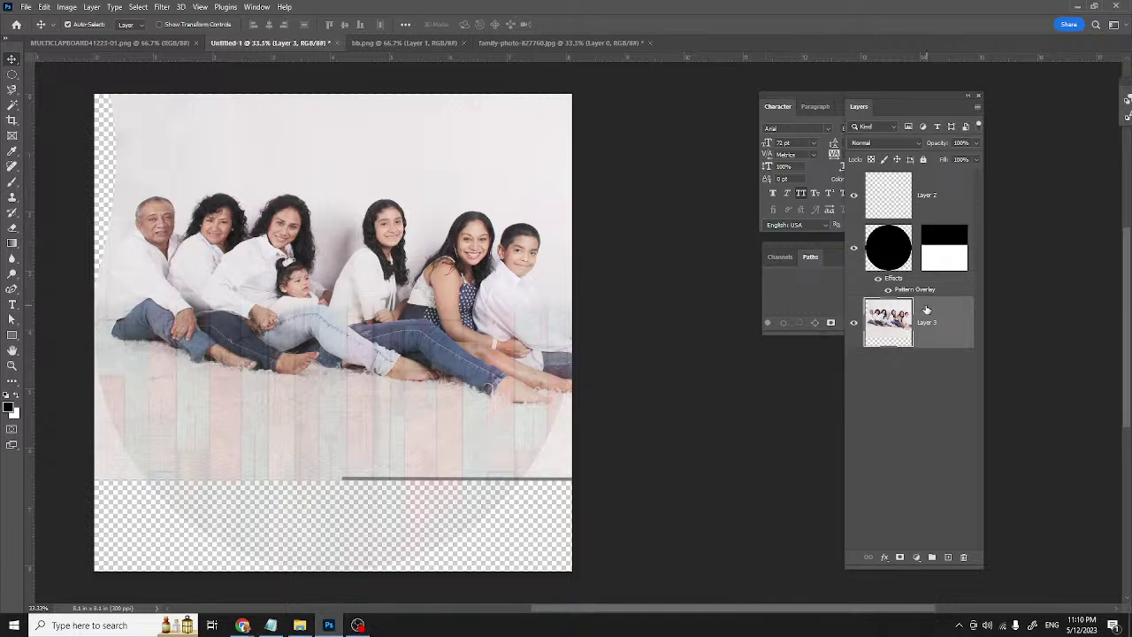
pyautogui.moveTo(926, 310); pyautogui.dragTo(926, 219)
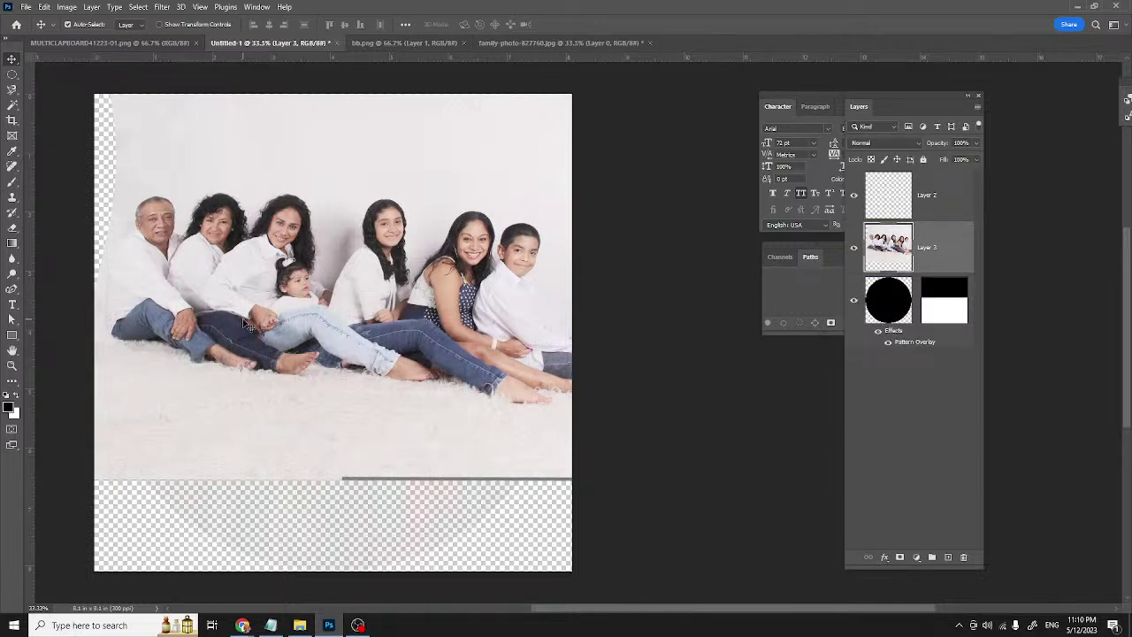
# - Load the circle on Layer 1 as a pixel selection over the warped family photo
pyautogui.click(889, 305)
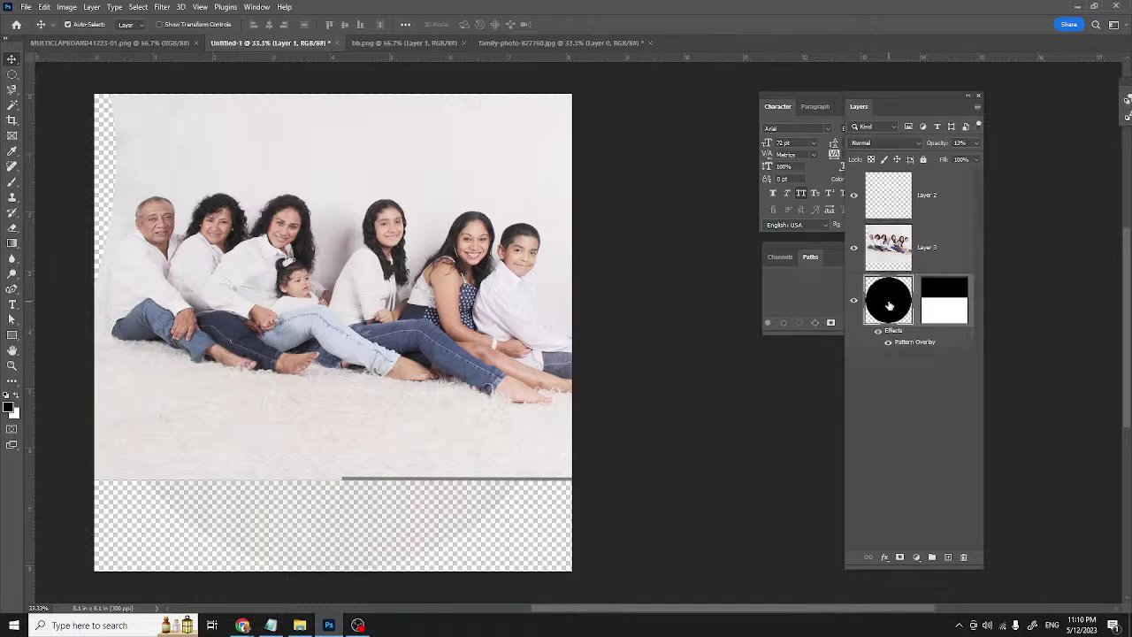
pyautogui.rightClick(889, 306)
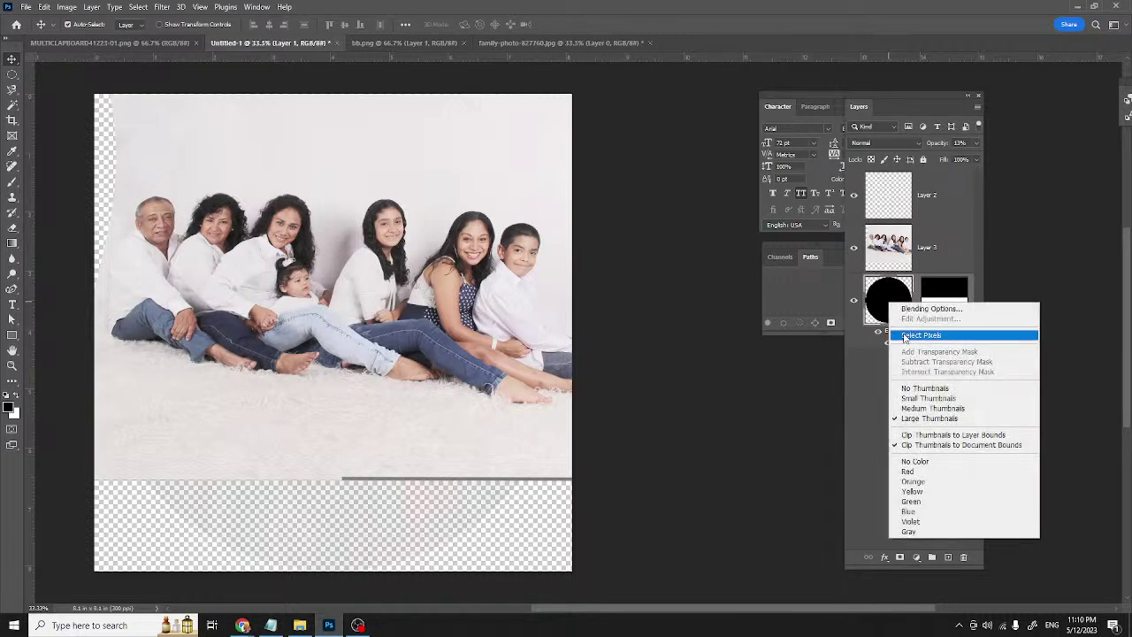
pyautogui.click(905, 337)
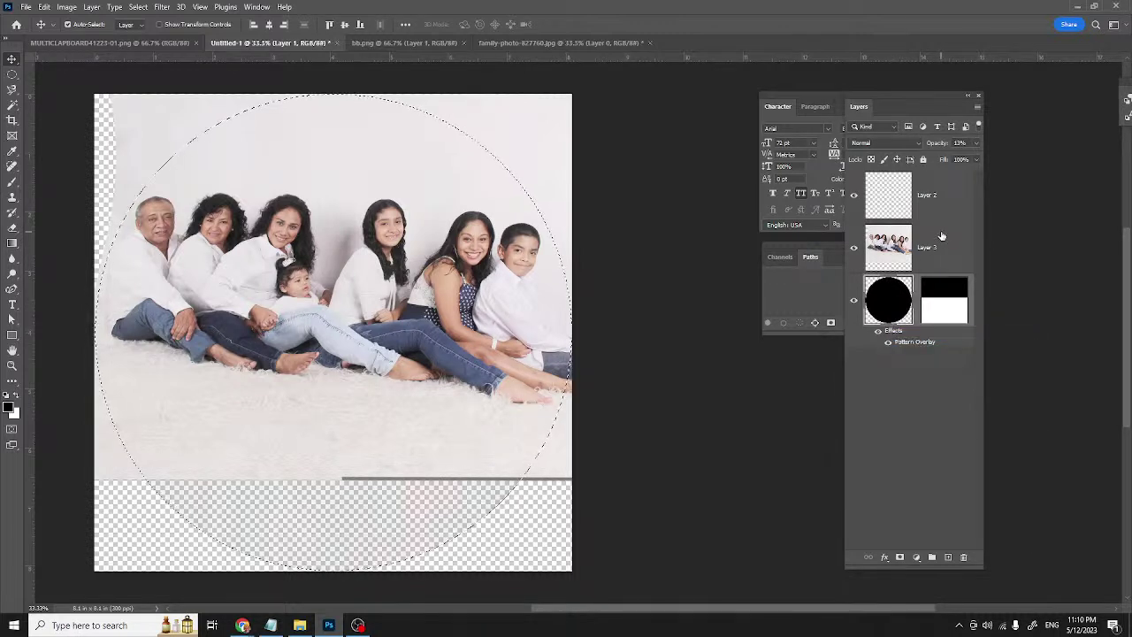
# - Add a layer mask to the family photo on Layer 3 from the circular selection, cropping it to the circle
pyautogui.click(940, 239)
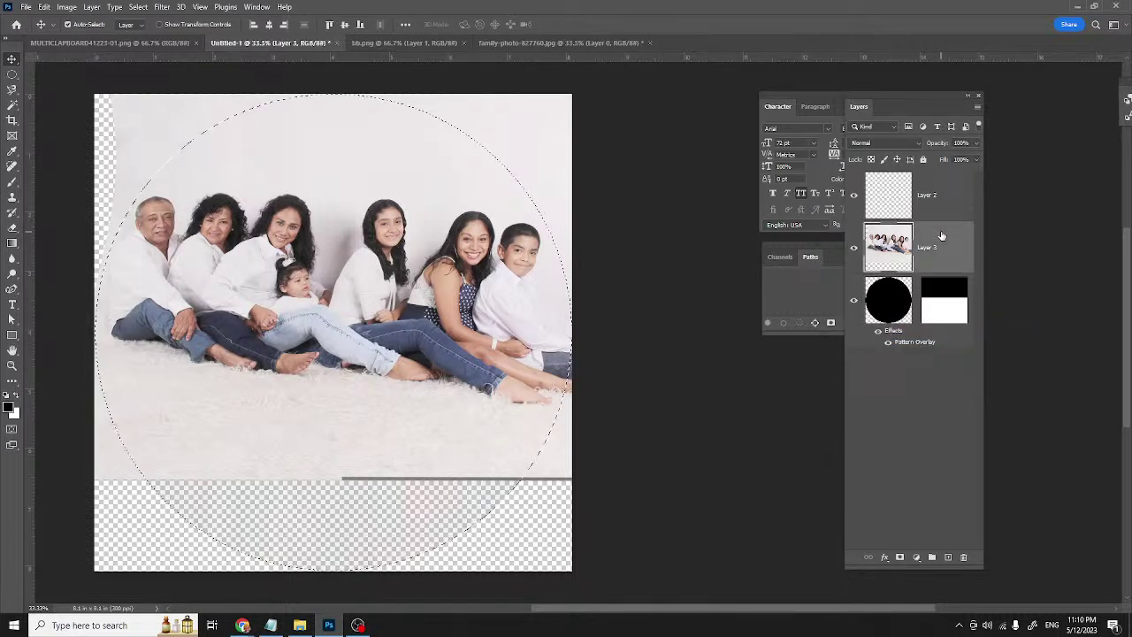
pyautogui.click(900, 558)
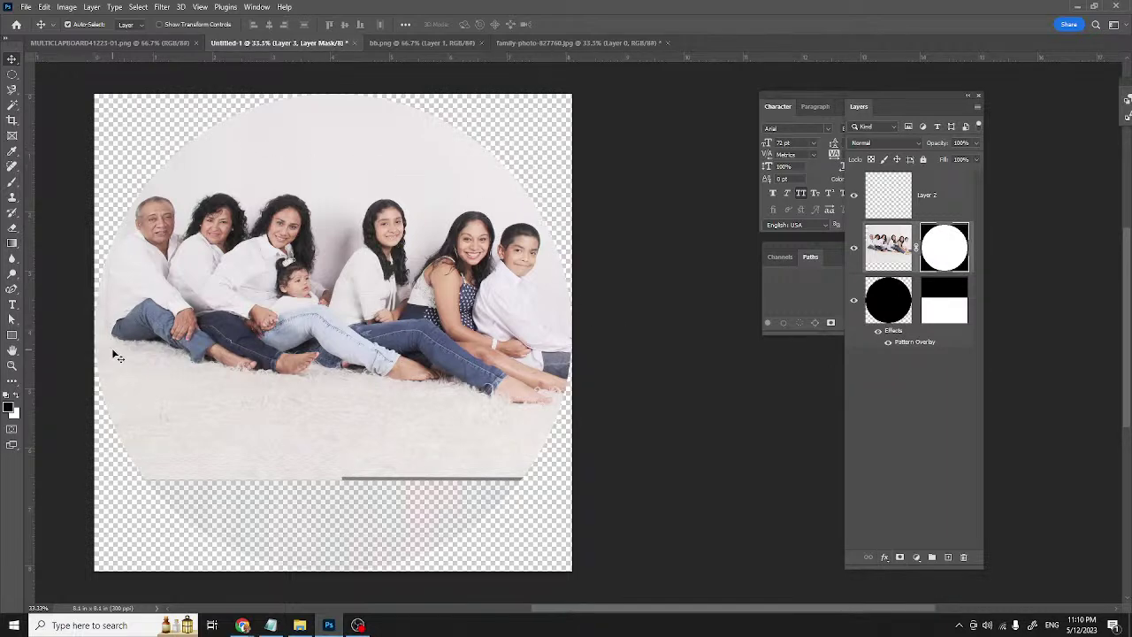
# - Set the opacity of the wood-pattern circle on Layer 1 to 100% and move it above the family photo layer
pyautogui.click(919, 338)
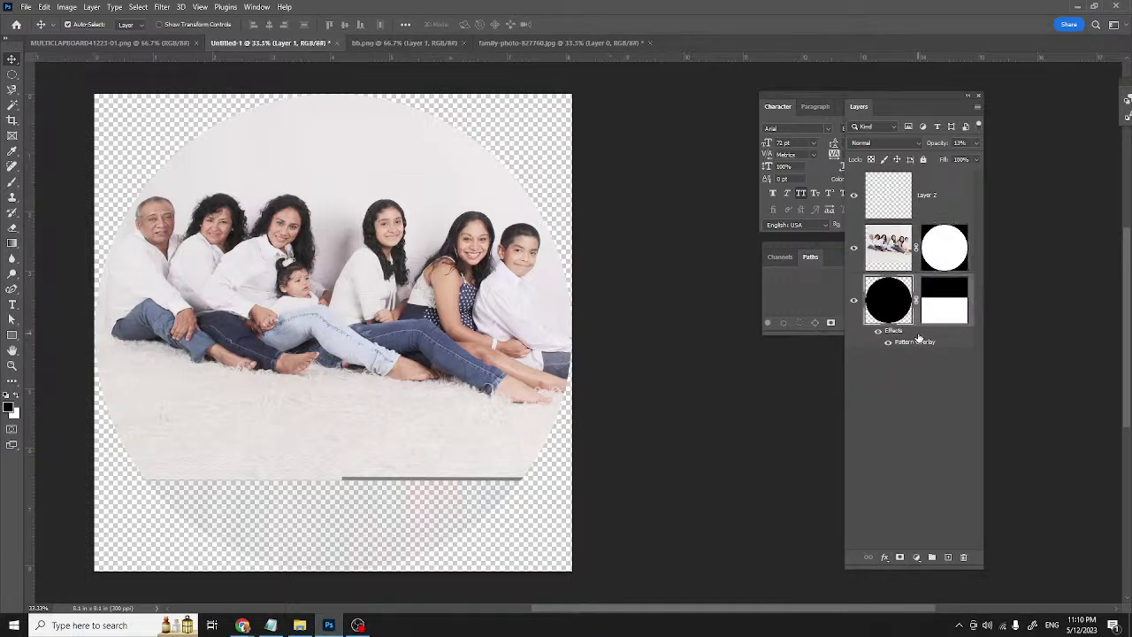
pyautogui.click(978, 147)
pyautogui.moveTo(930, 157); pyautogui.dragTo(979, 159)
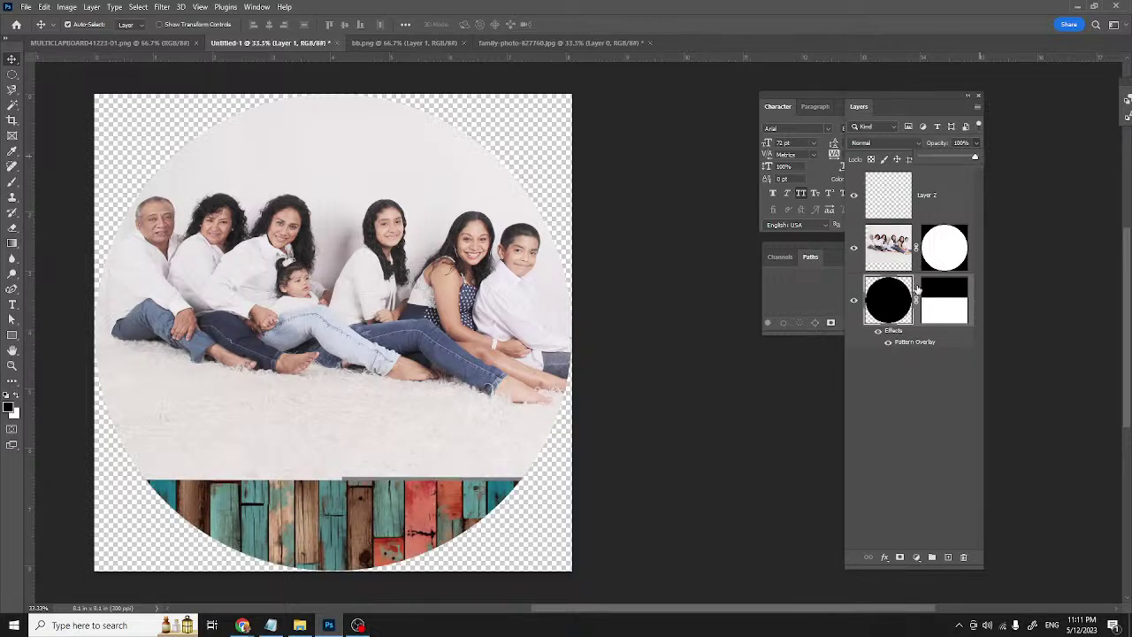
pyautogui.moveTo(917, 290); pyautogui.dragTo(918, 222)
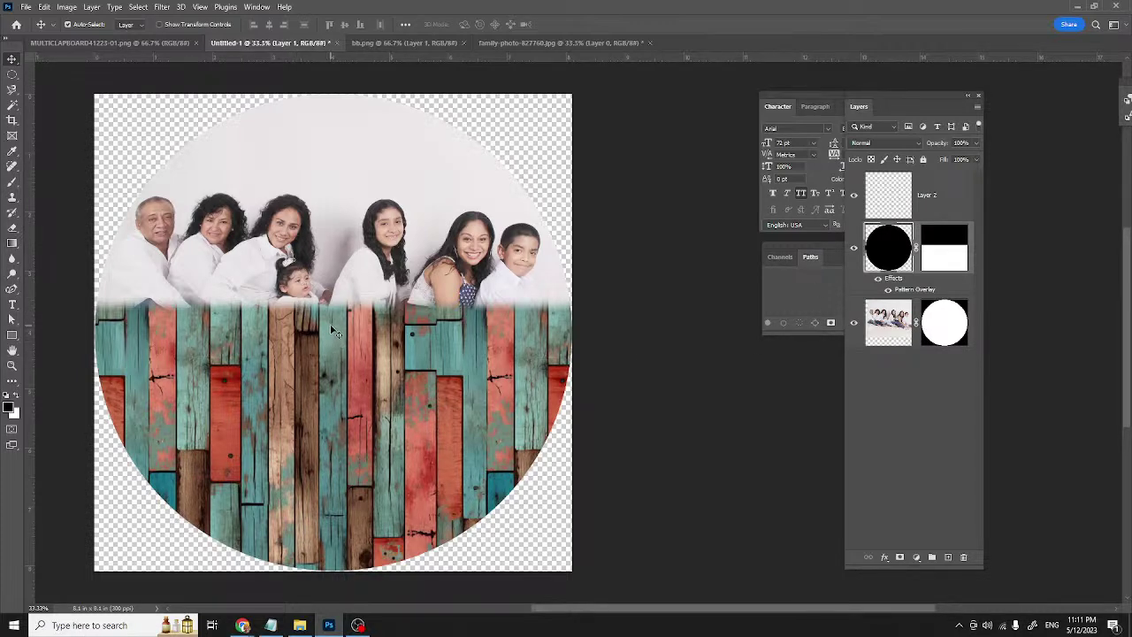
# - Redraw the black-to-white gradient on Layer 1's mask so the wood planks fade in just below the family's feet
pyautogui.click(943, 258)
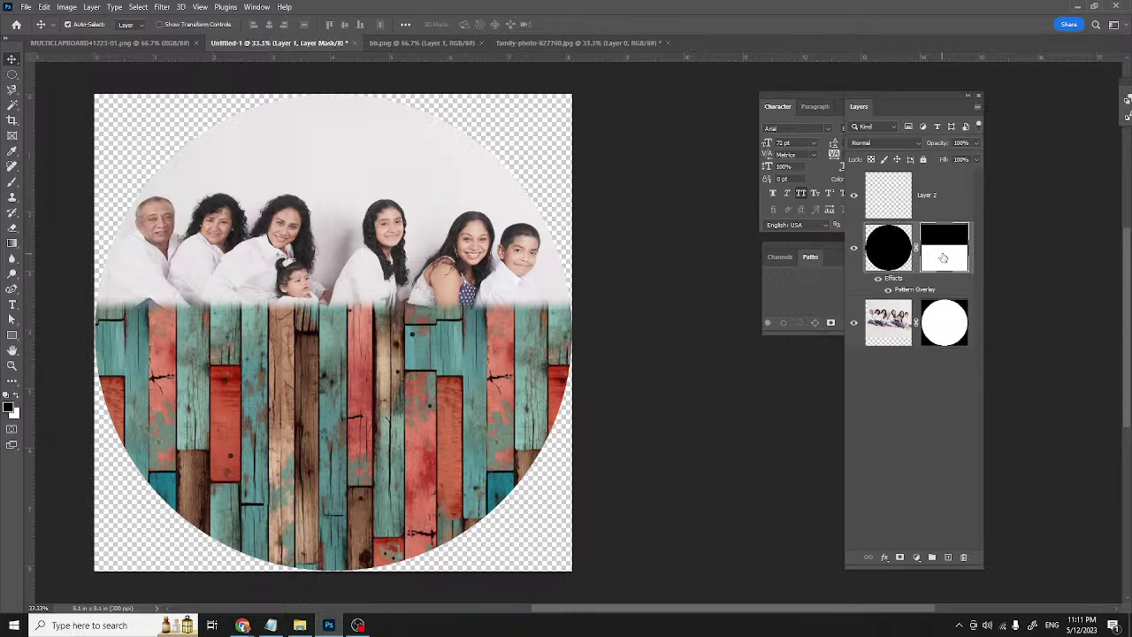
pyautogui.click(12, 243)
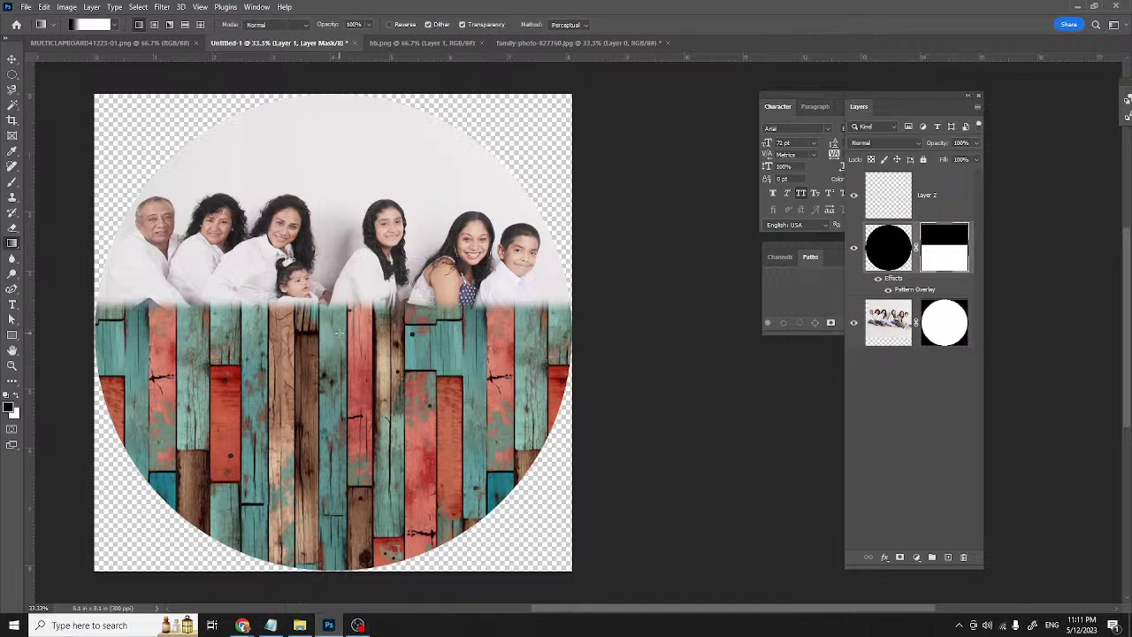
pyautogui.moveTo(338, 330); pyautogui.dragTo(334, 423)
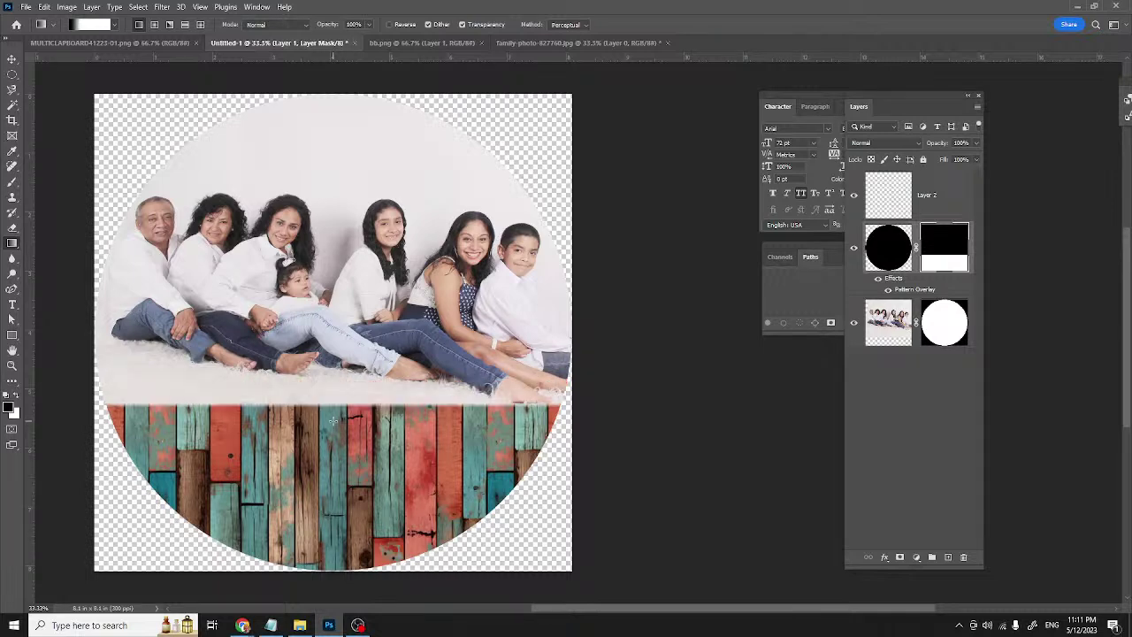
pyautogui.moveTo(335, 428); pyautogui.dragTo(333, 463)
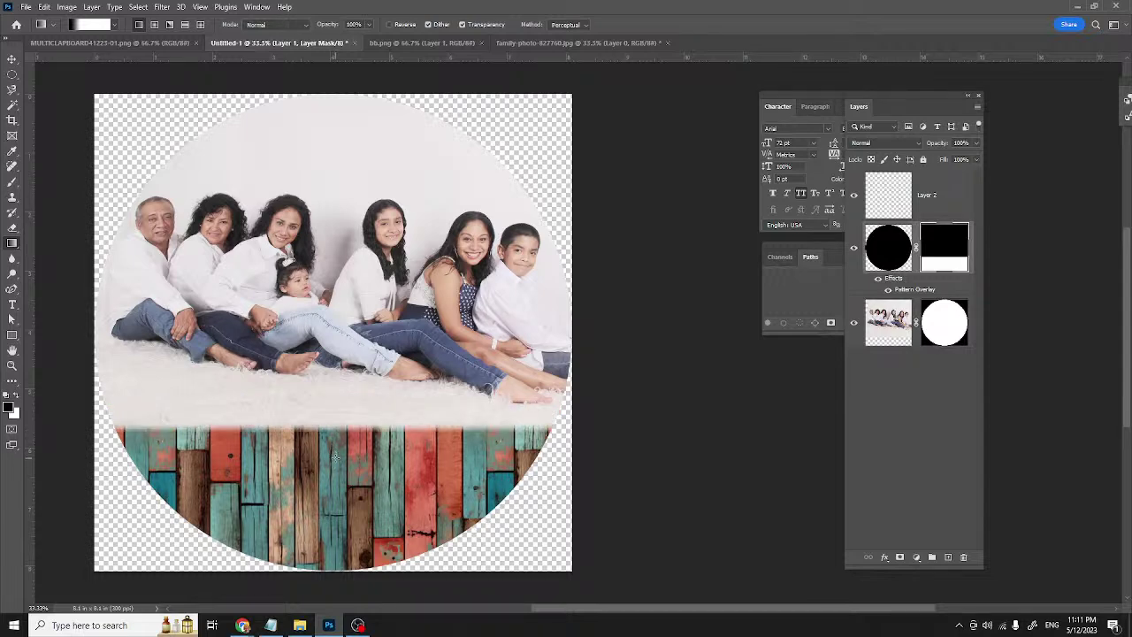
pyautogui.moveTo(335, 458); pyautogui.dragTo(335, 420)
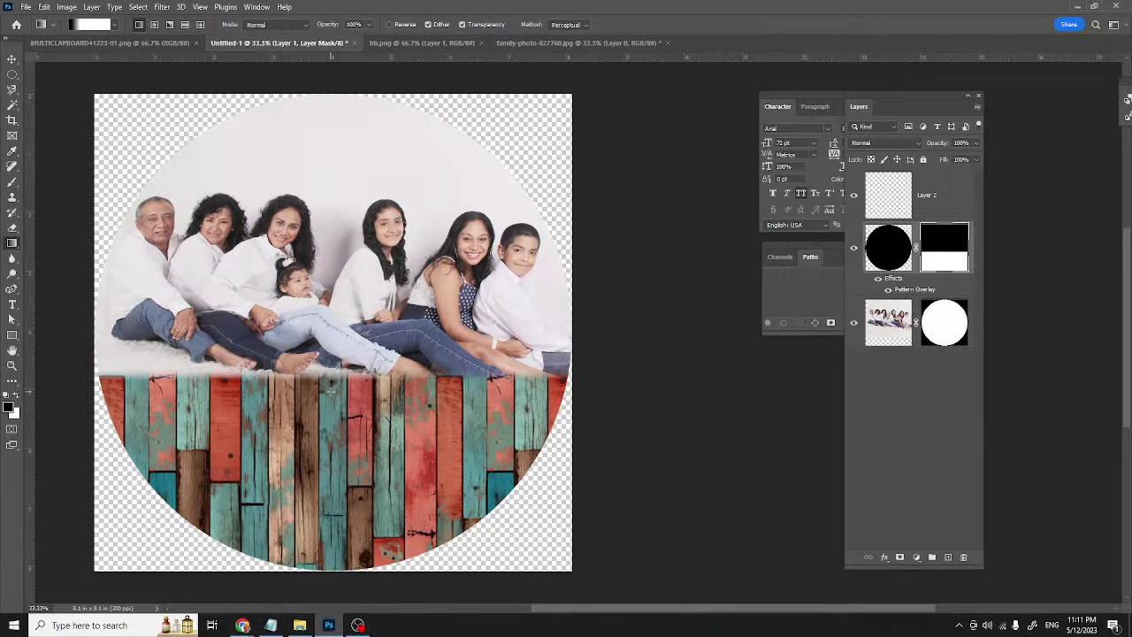
pyautogui.moveTo(331, 408); pyautogui.dragTo(333, 419)
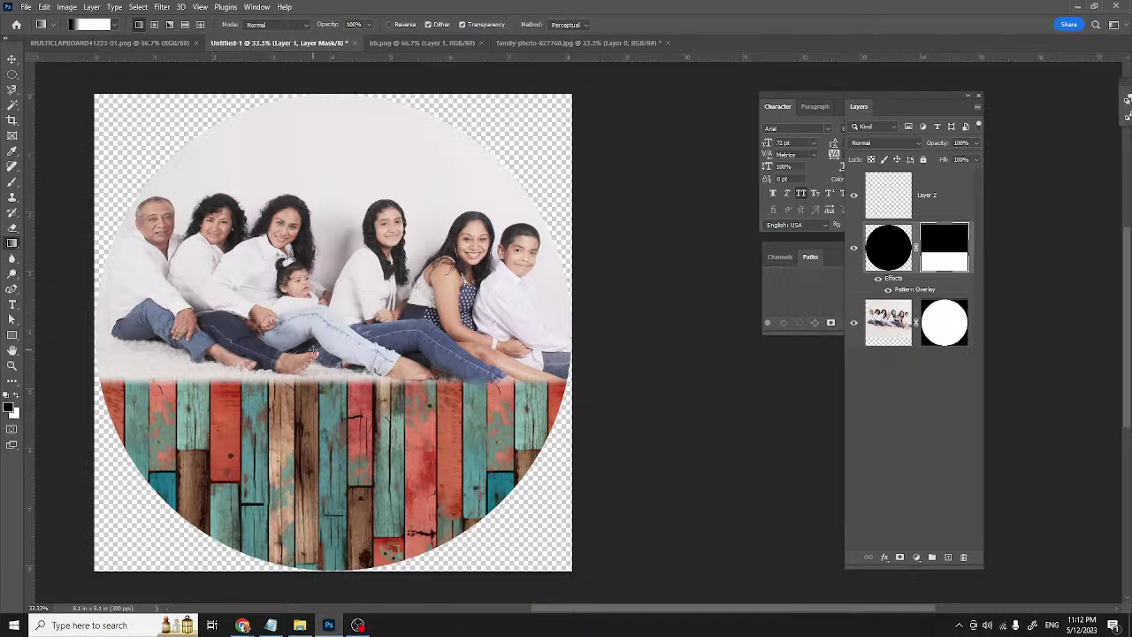
# - On Layer 2, draw a narrow upright elliptical selection at the circle's twelve o'clock position and fill it with black
pyautogui.click(854, 198)
pyautogui.click(944, 211)
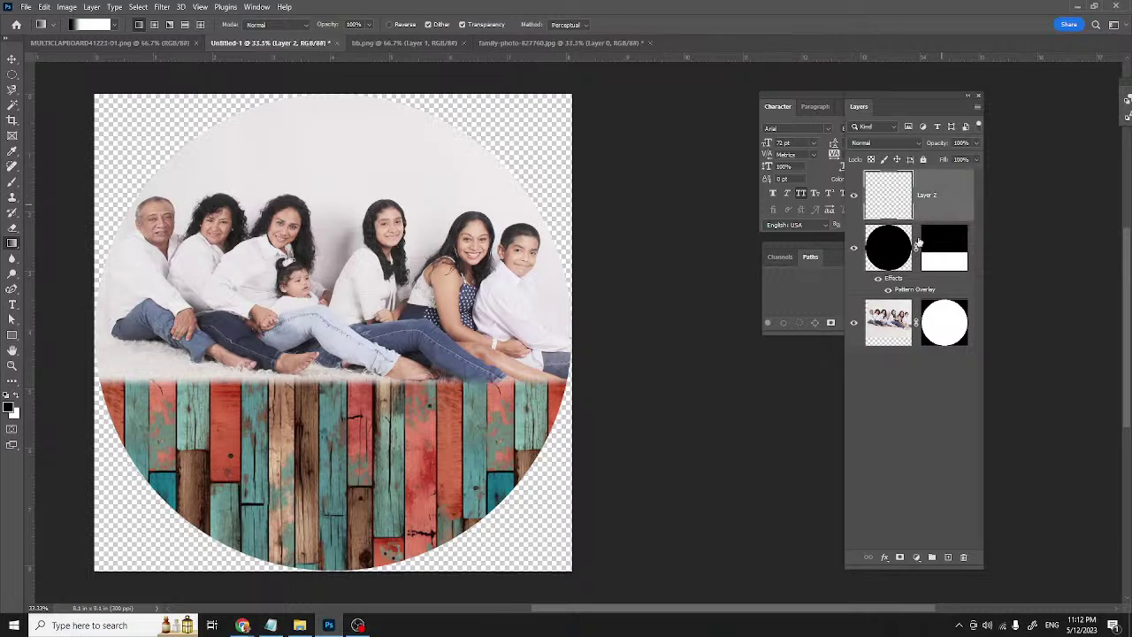
pyautogui.click(12, 77)
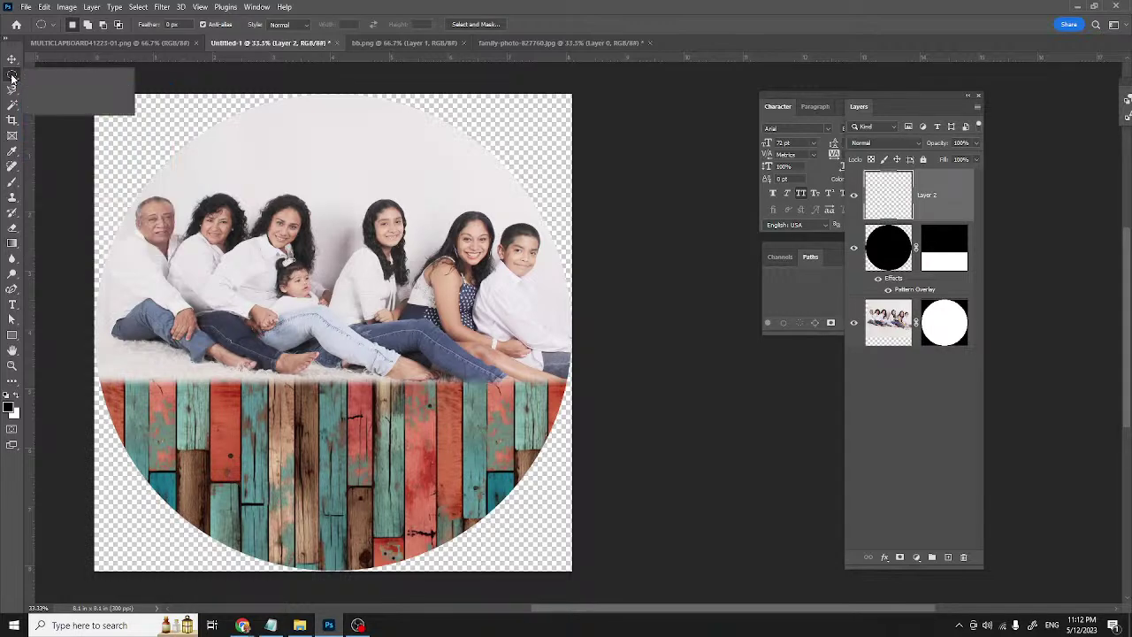
pyautogui.rightClick(11, 78)
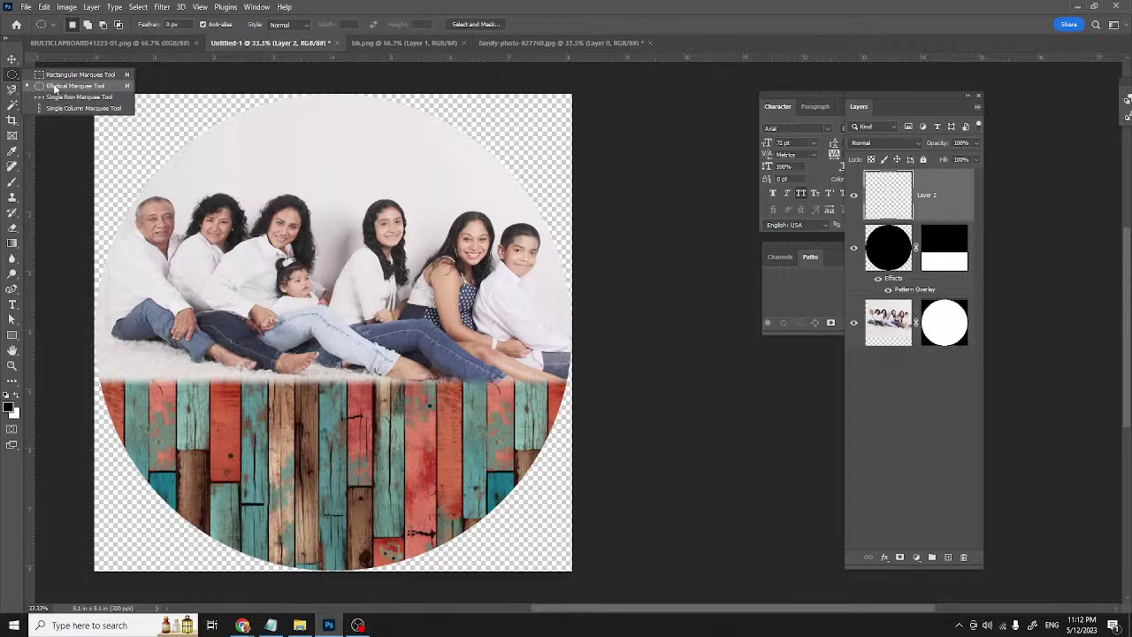
pyautogui.click(55, 87)
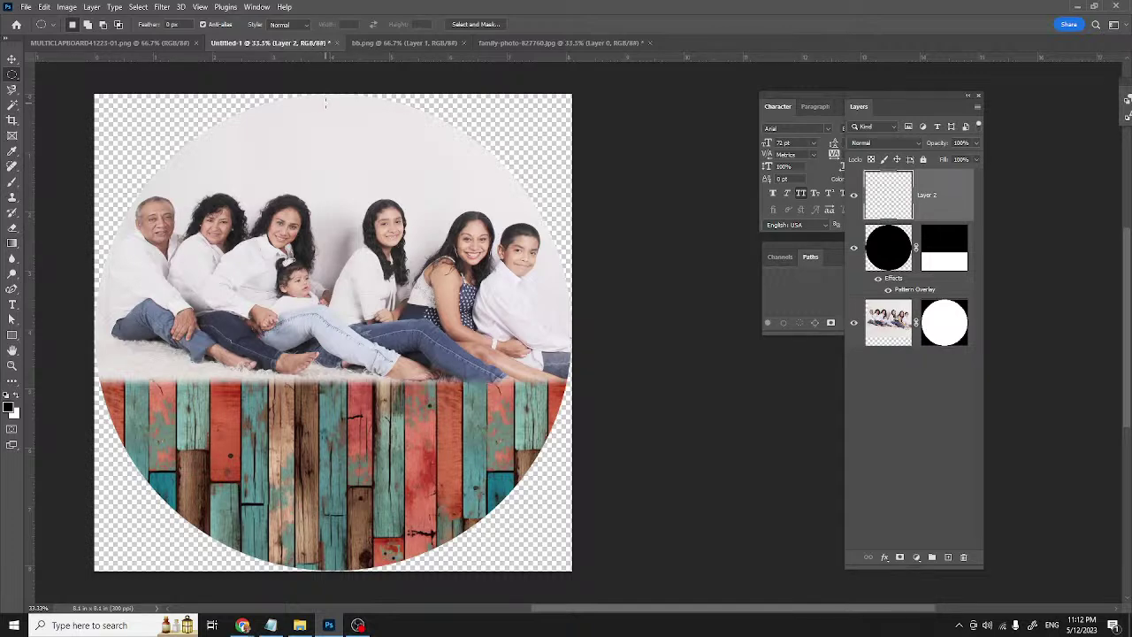
pyautogui.moveTo(325, 104); pyautogui.dragTo(329, 129)
pyautogui.rightClick(12, 246)
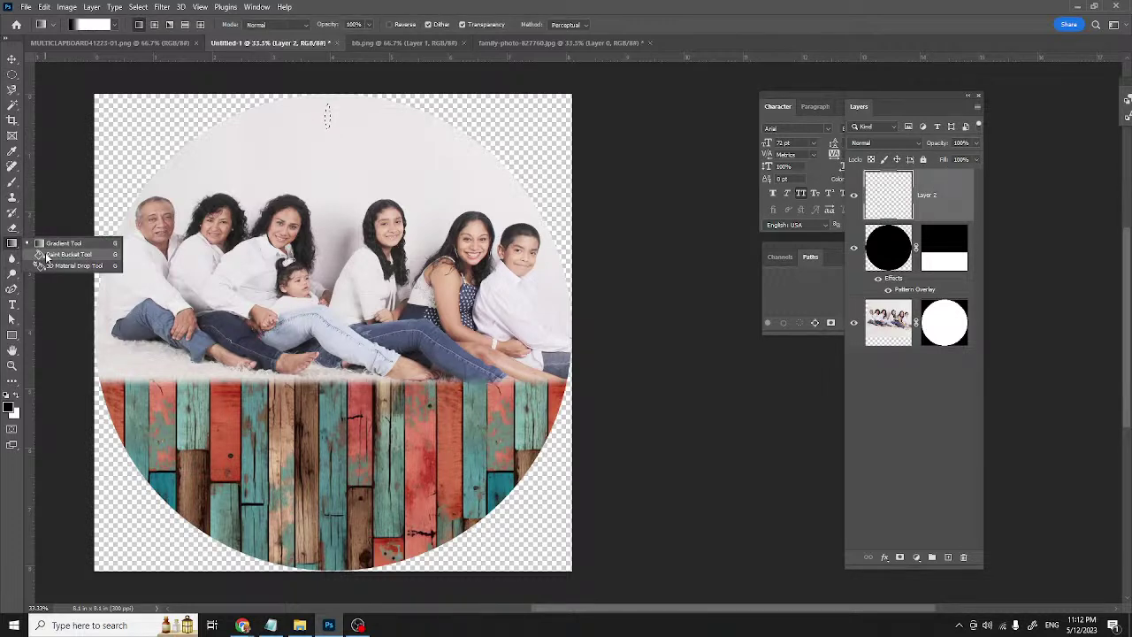
pyautogui.click(46, 256)
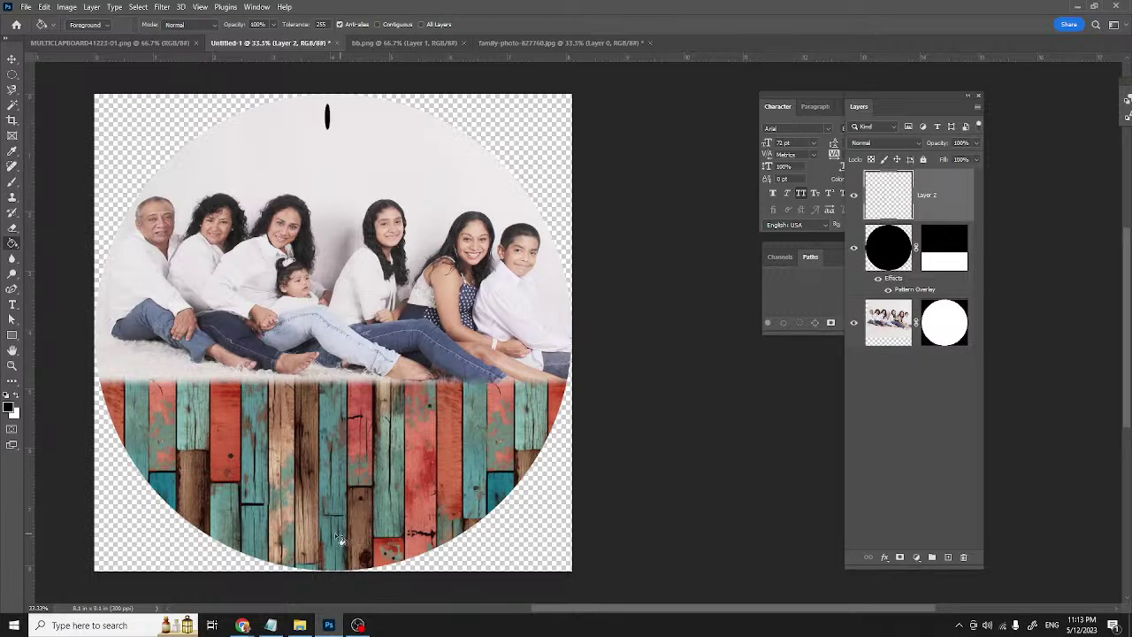
# - Duplicate Layer 2, which holds the black hour mark
pyautogui.rightClick(942, 212)
pyautogui.click(962, 162)
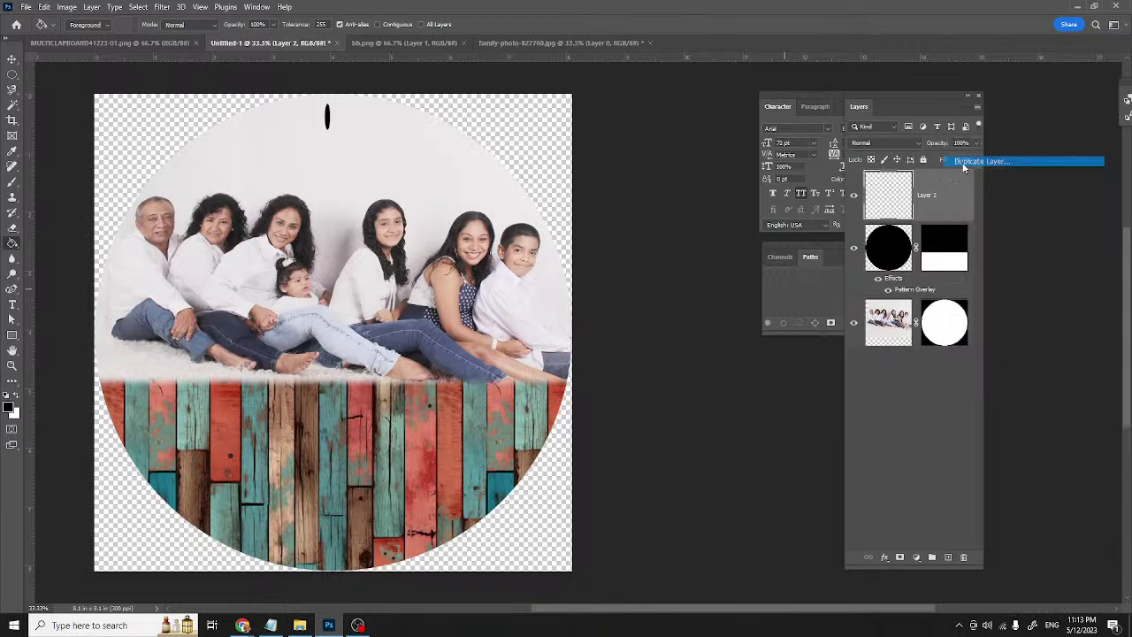
pyautogui.click(664, 174)
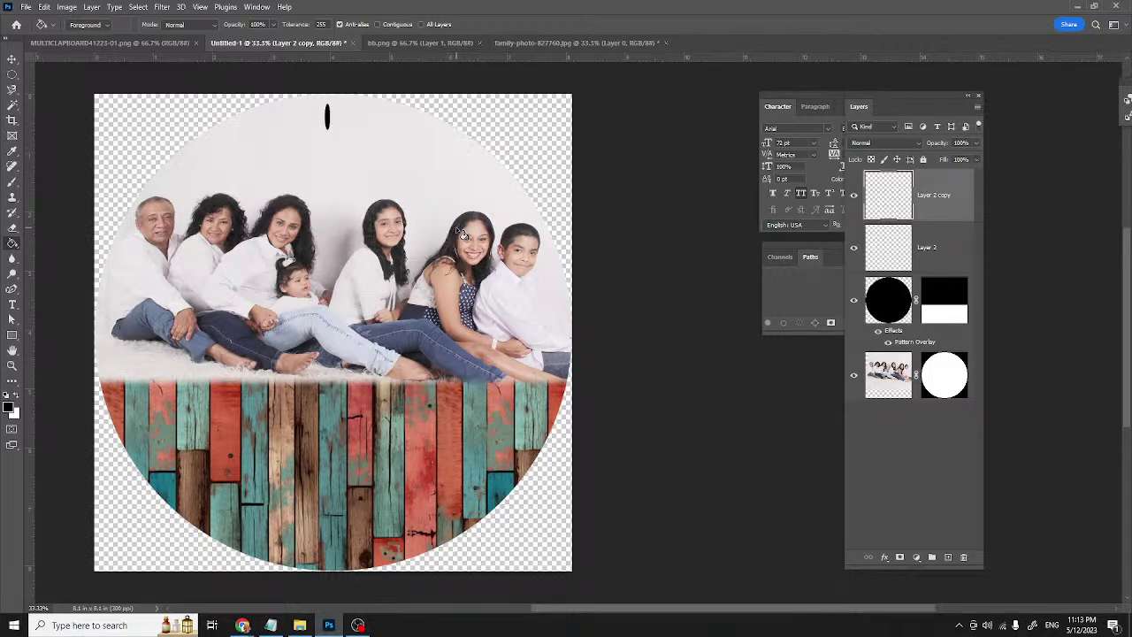
pyautogui.press('t')
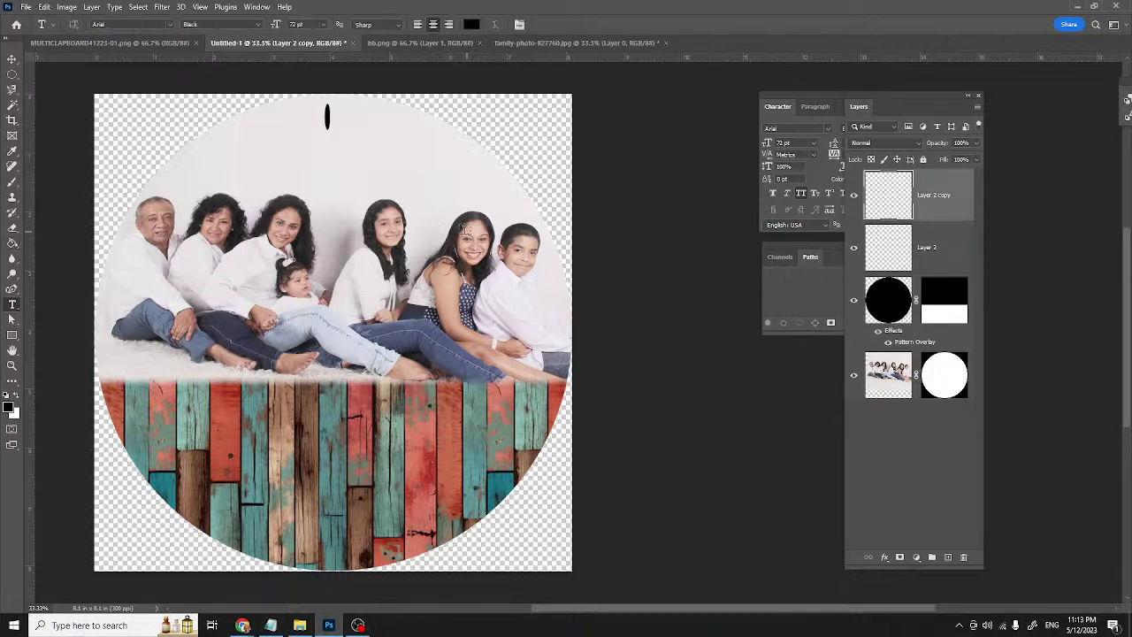
pyautogui.hotkey('ctrl', 't')
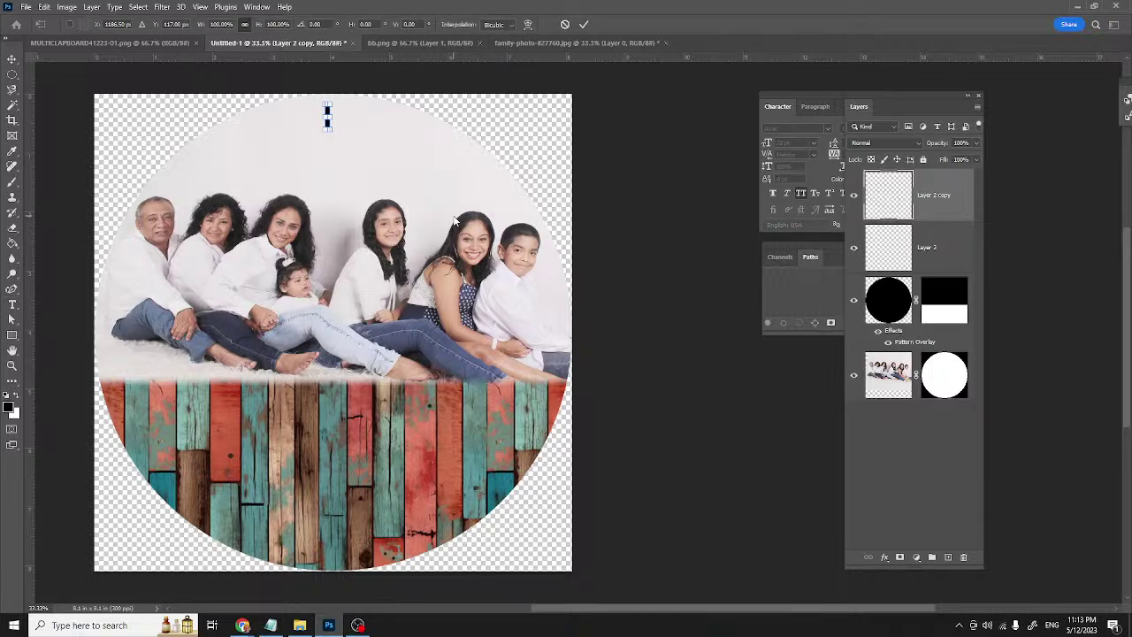
pyautogui.press('Return')
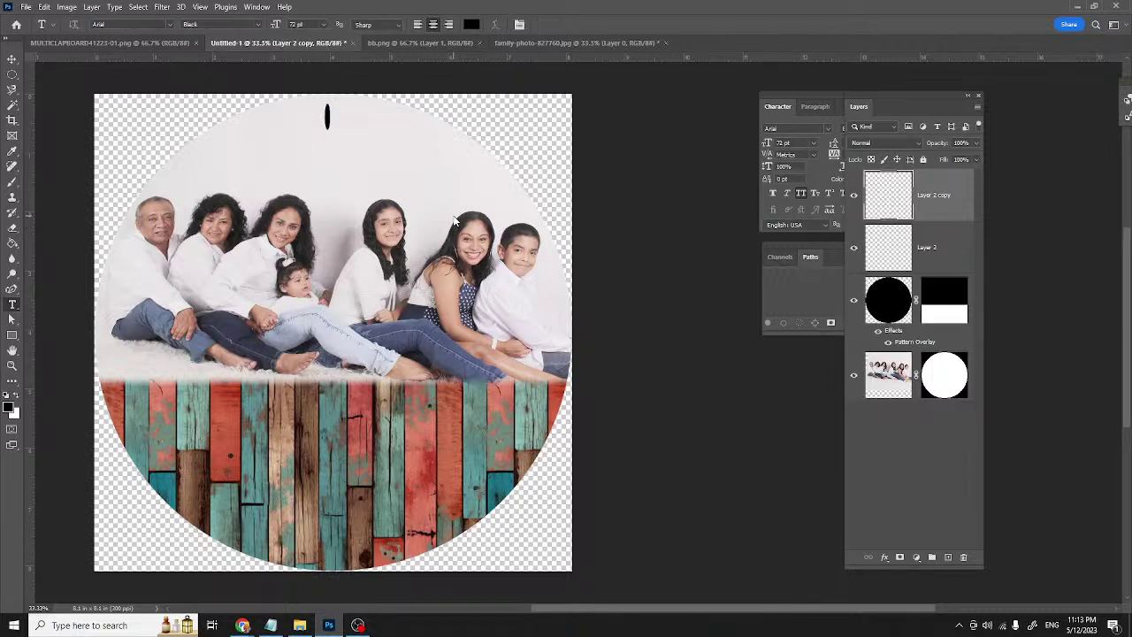
# - Select the whole canvas and rotate the duplicated hour mark 180° about its centre to the six o'clock position
pyautogui.hotkey('ctrl', 'a')
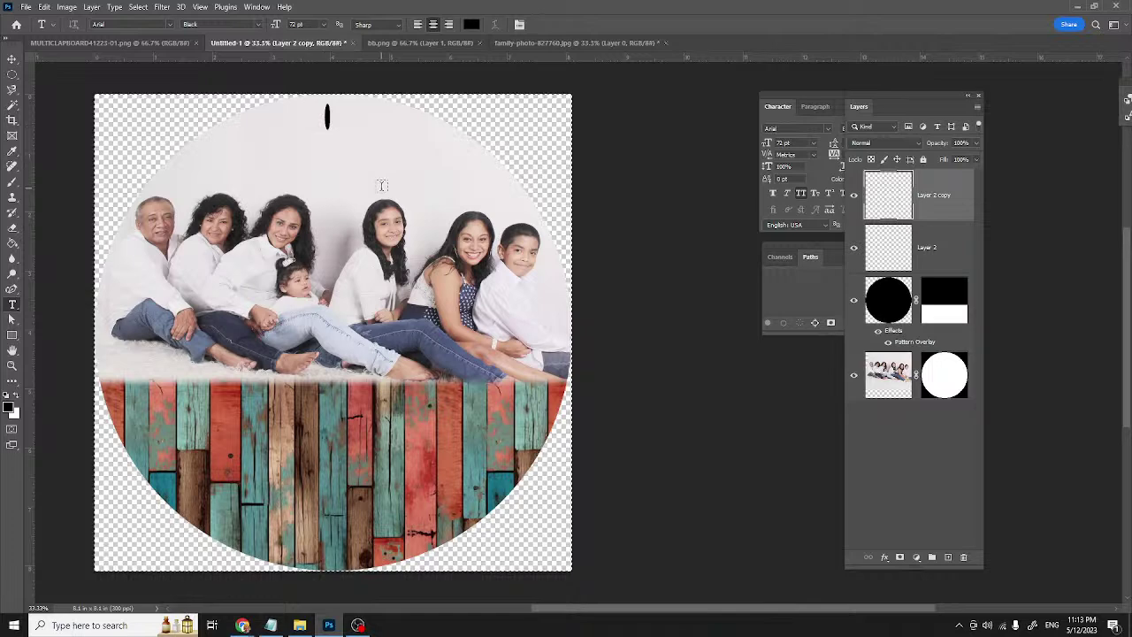
pyautogui.hotkey('ctrl', 't')
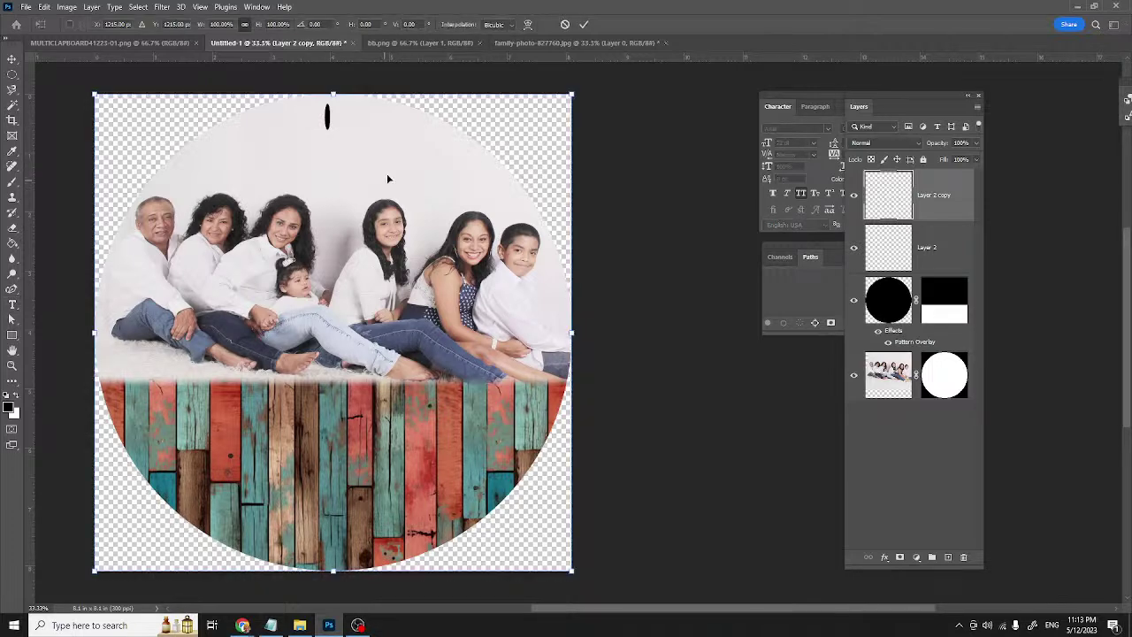
pyautogui.rightClick(395, 163)
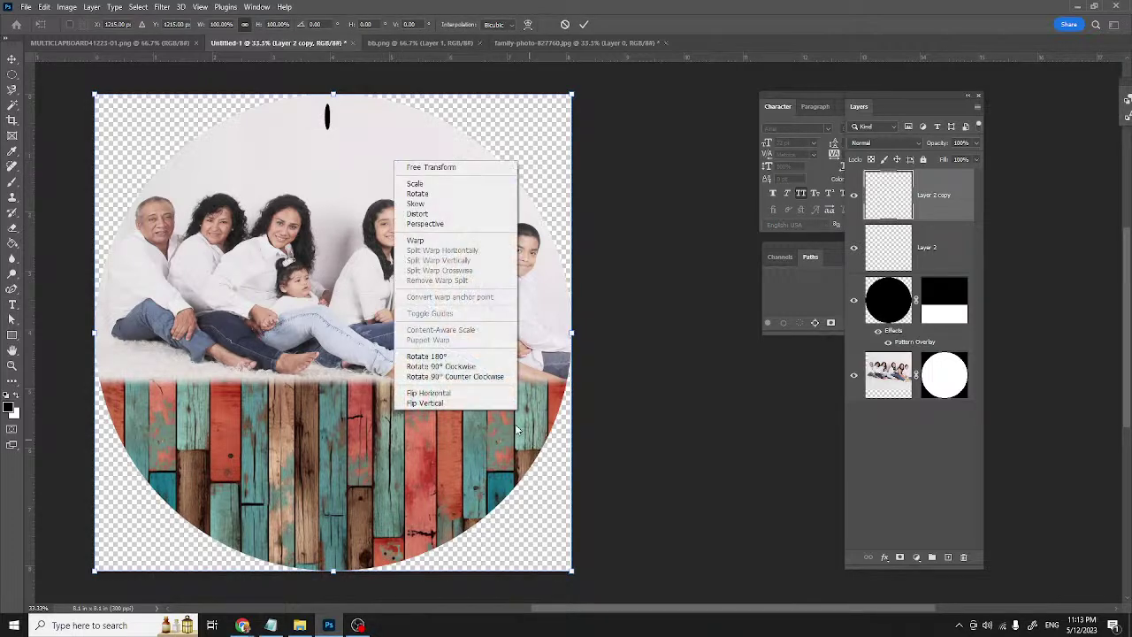
pyautogui.click(442, 357)
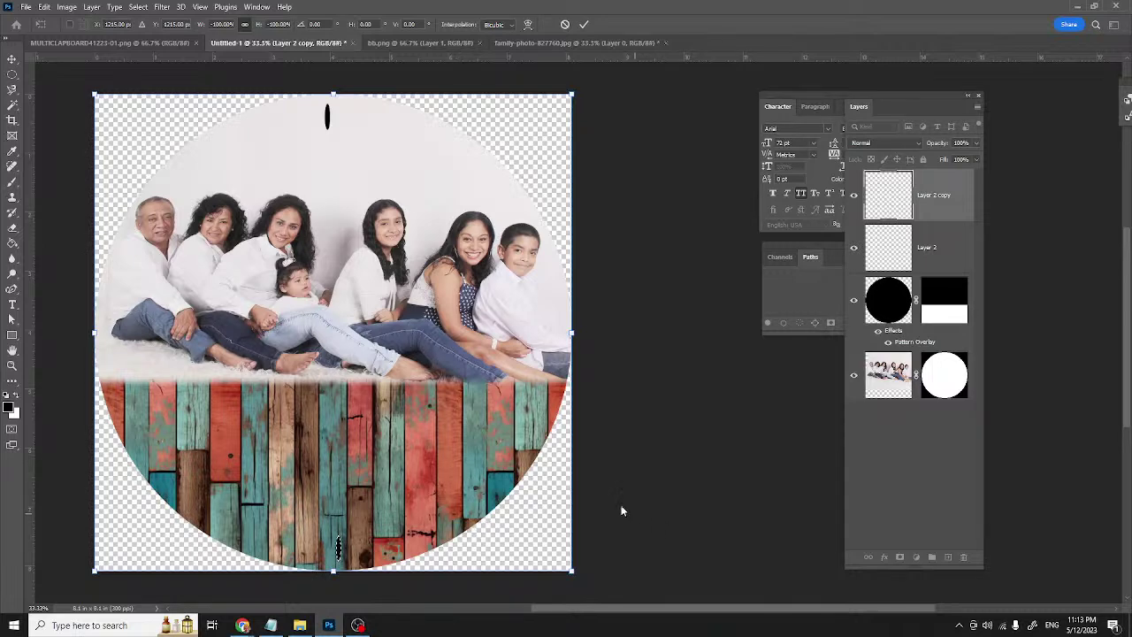
pyautogui.press('Return')
pyautogui.press('t')
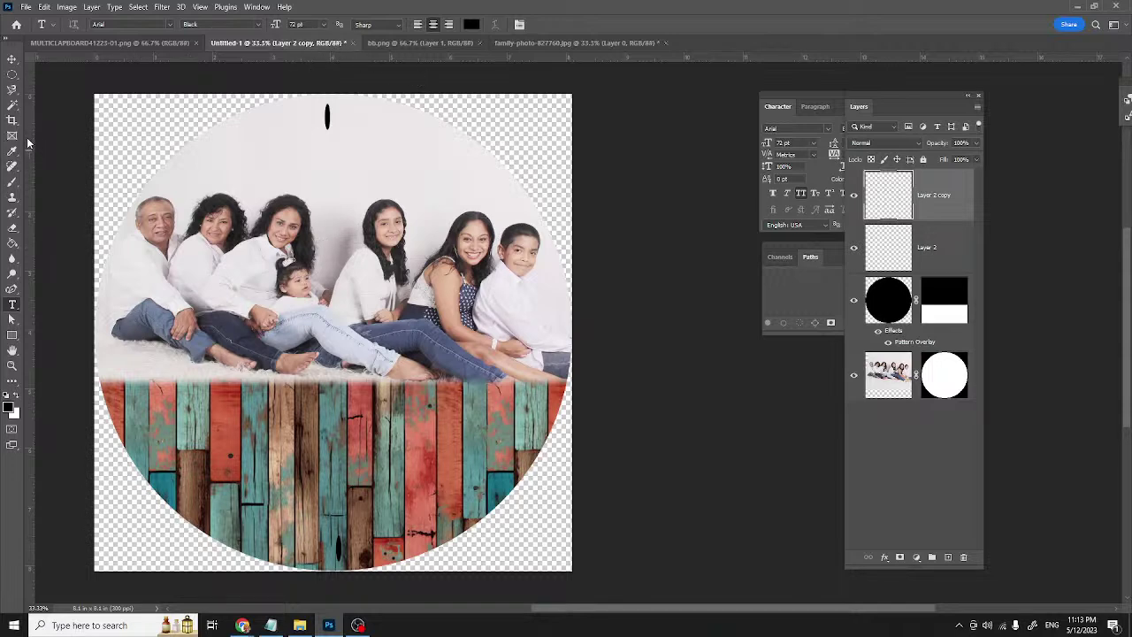
# - Place a vertical guide through the canvas centre and align the twelve and six o'clock marks on it
pyautogui.moveTo(28, 141); pyautogui.dragTo(329, 137)
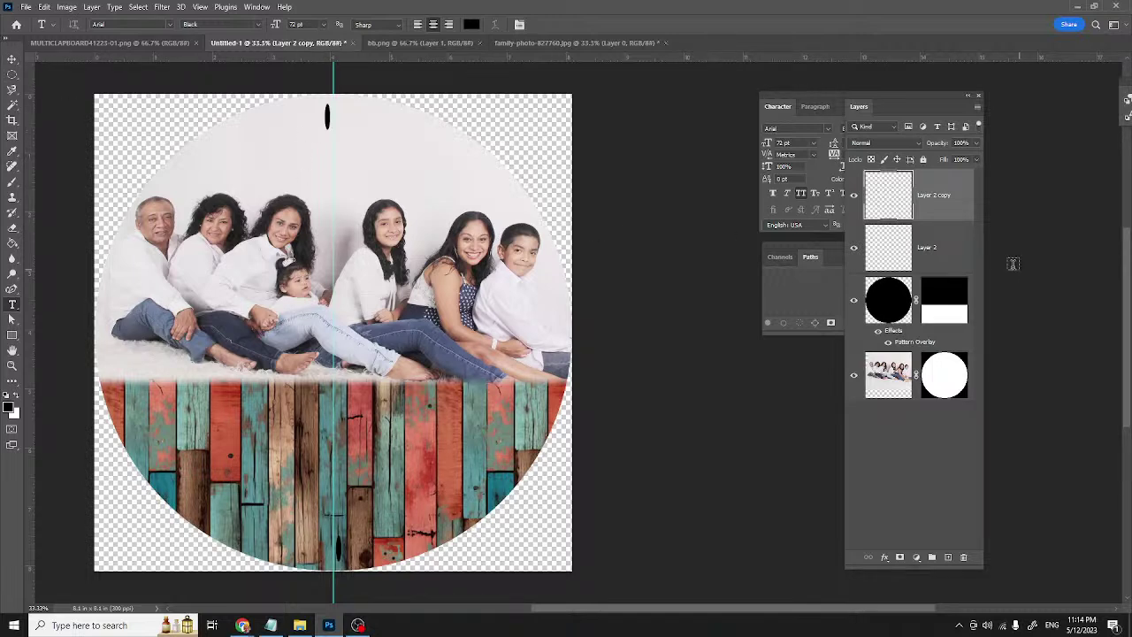
pyautogui.click(925, 237)
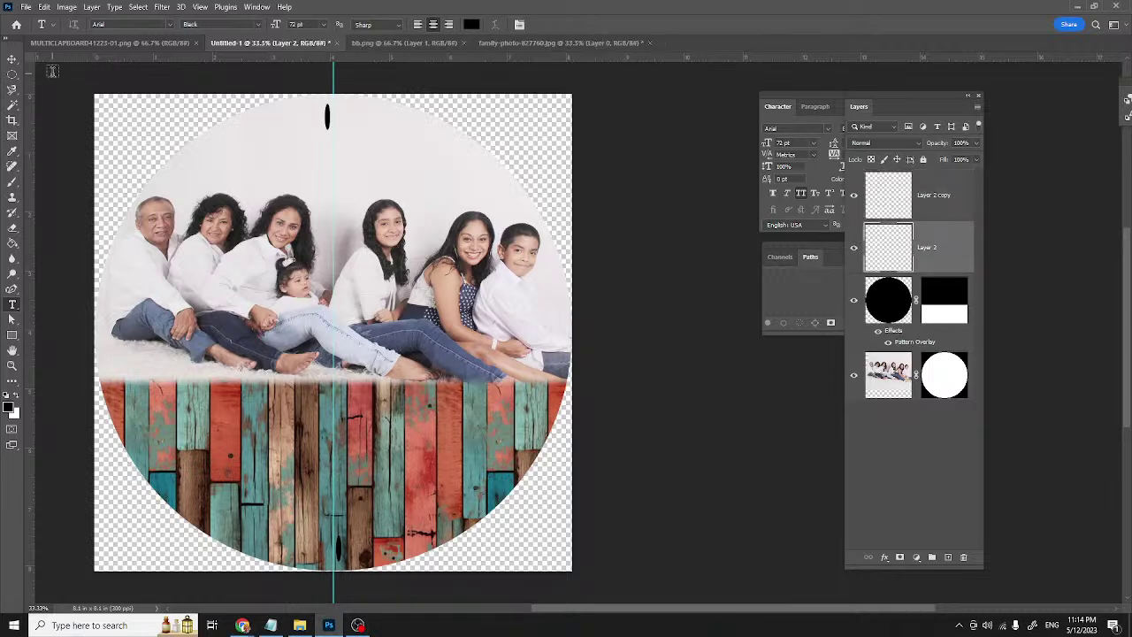
pyautogui.click(13, 58)
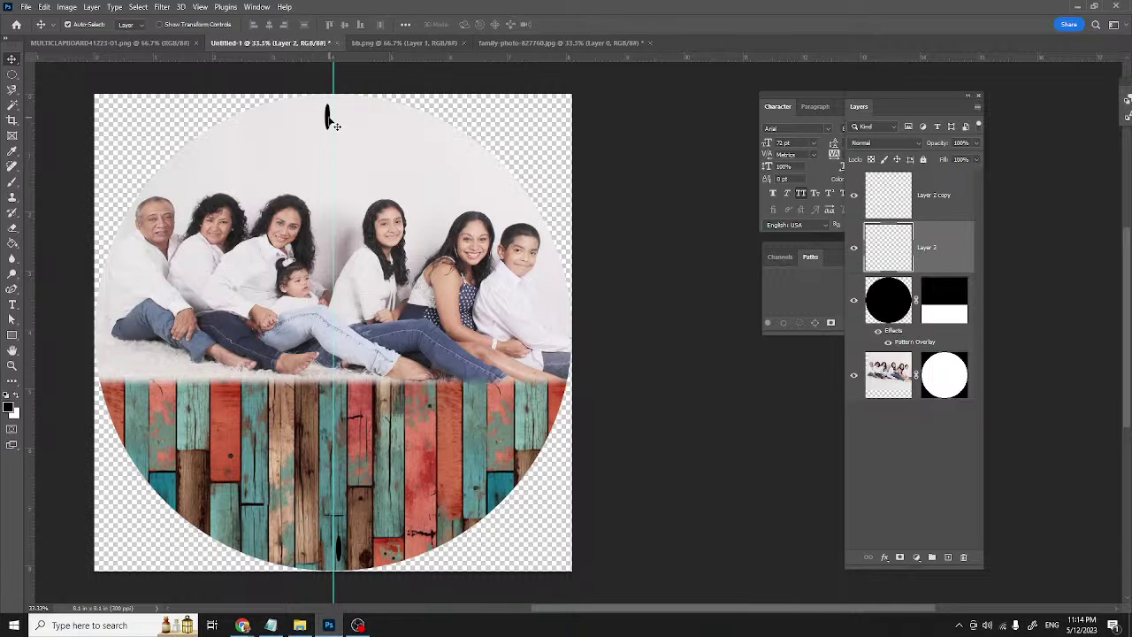
pyautogui.moveTo(330, 119); pyautogui.dragTo(333, 118)
pyautogui.click(952, 209)
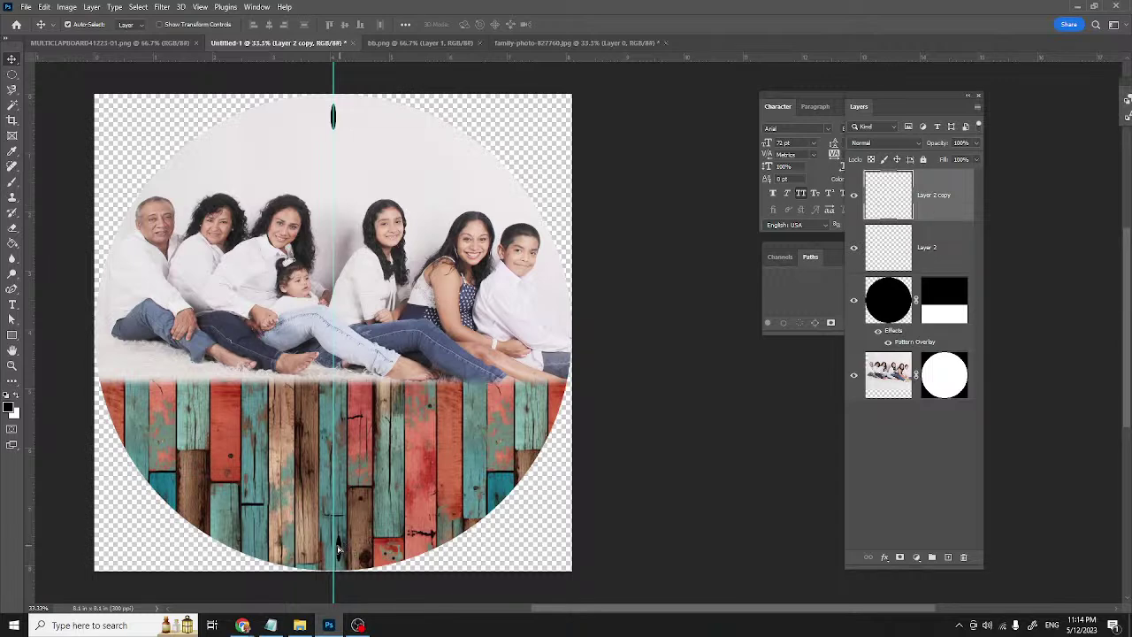
pyautogui.moveTo(340, 550)
pyautogui.mouseDown()
pyautogui.moveTo(336, 541)
pyautogui.moveTo(343, 551)
pyautogui.mouseUp()
# - Clear the guides from the canvas
pyautogui.click(201, 7)
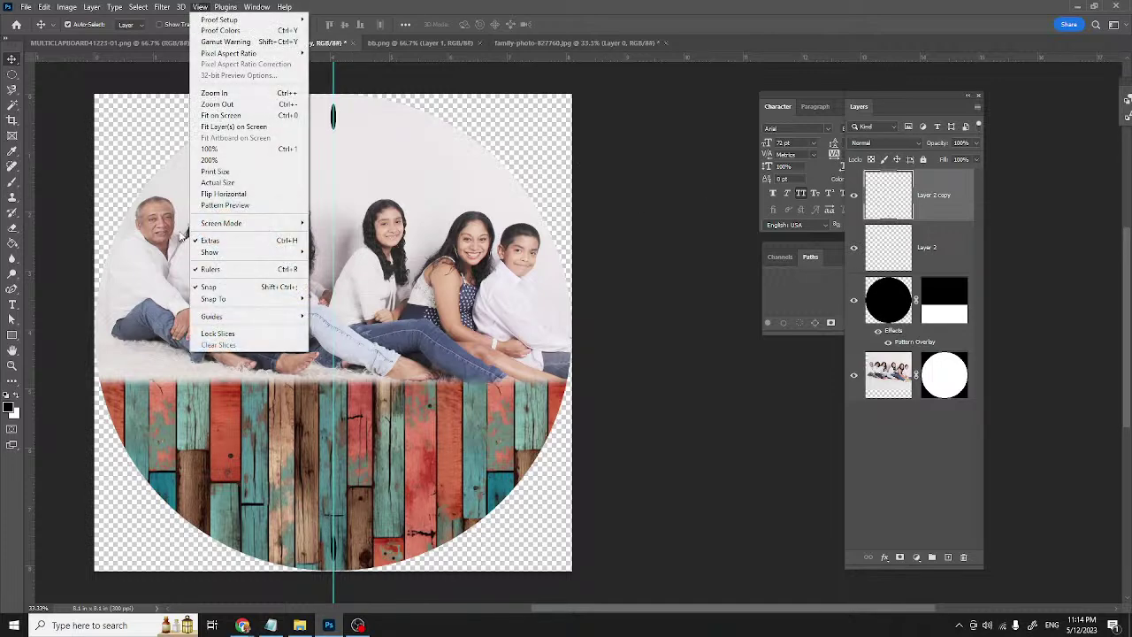
pyautogui.moveTo(244, 319)
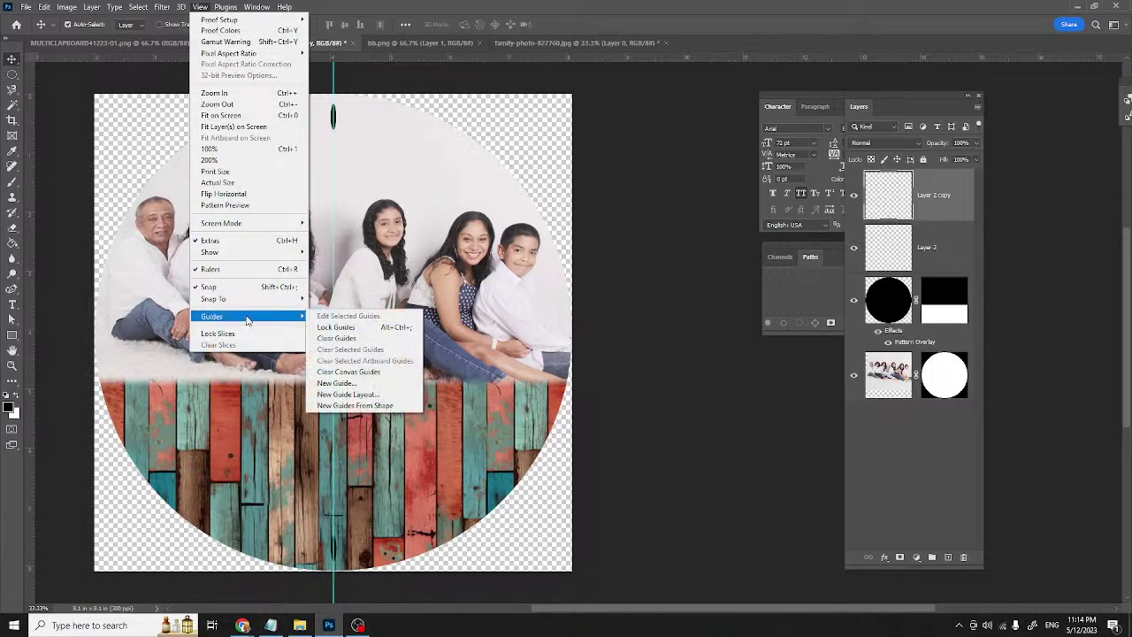
pyautogui.click(336, 340)
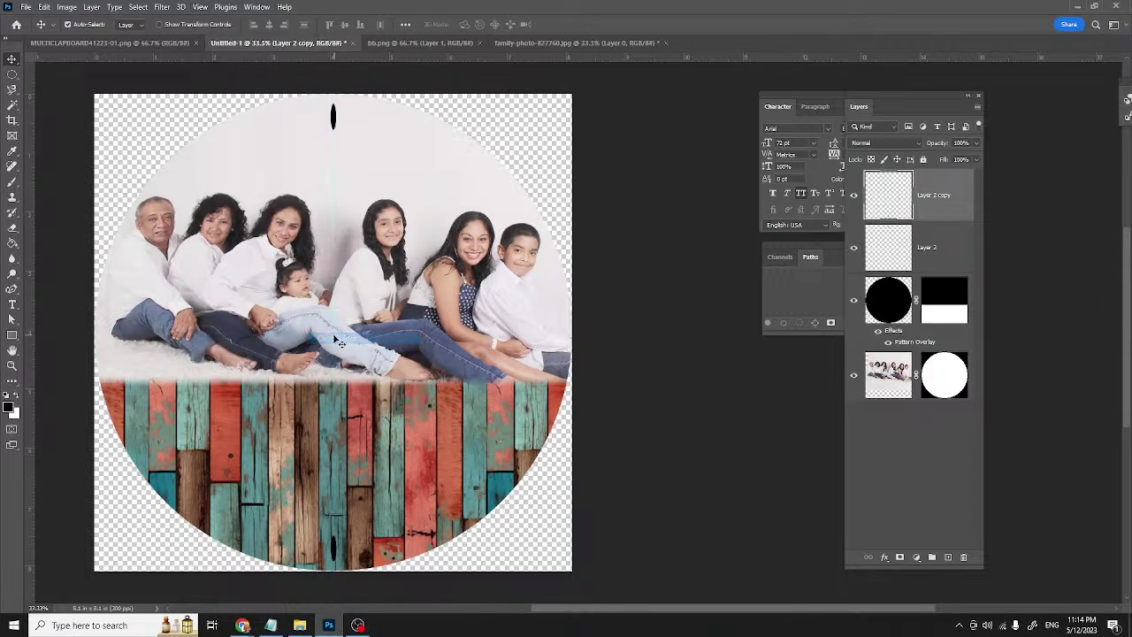
# - Merge the six o'clock mark layer down into Layer 2 and duplicate the merged layer
pyautogui.rightClick(935, 211)
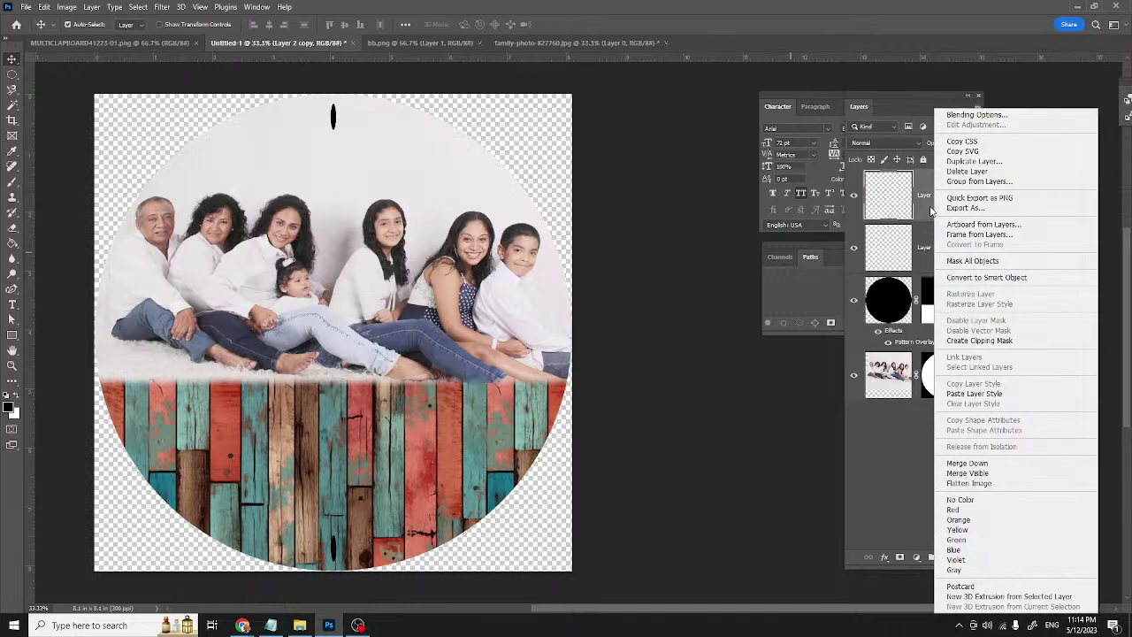
pyautogui.click(951, 467)
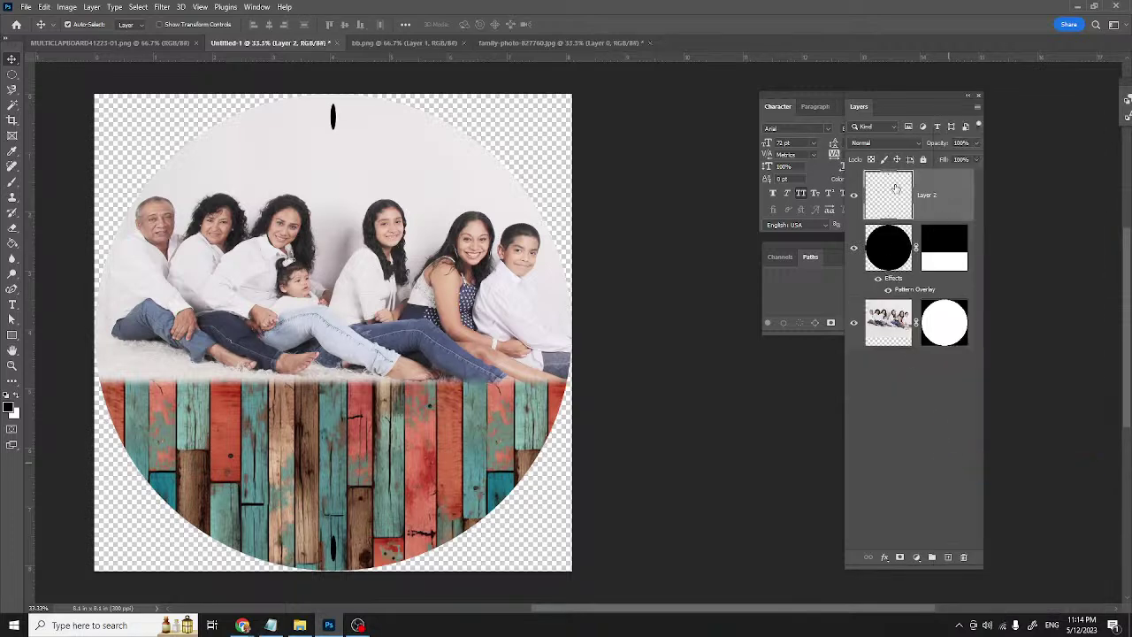
pyautogui.rightClick(946, 207)
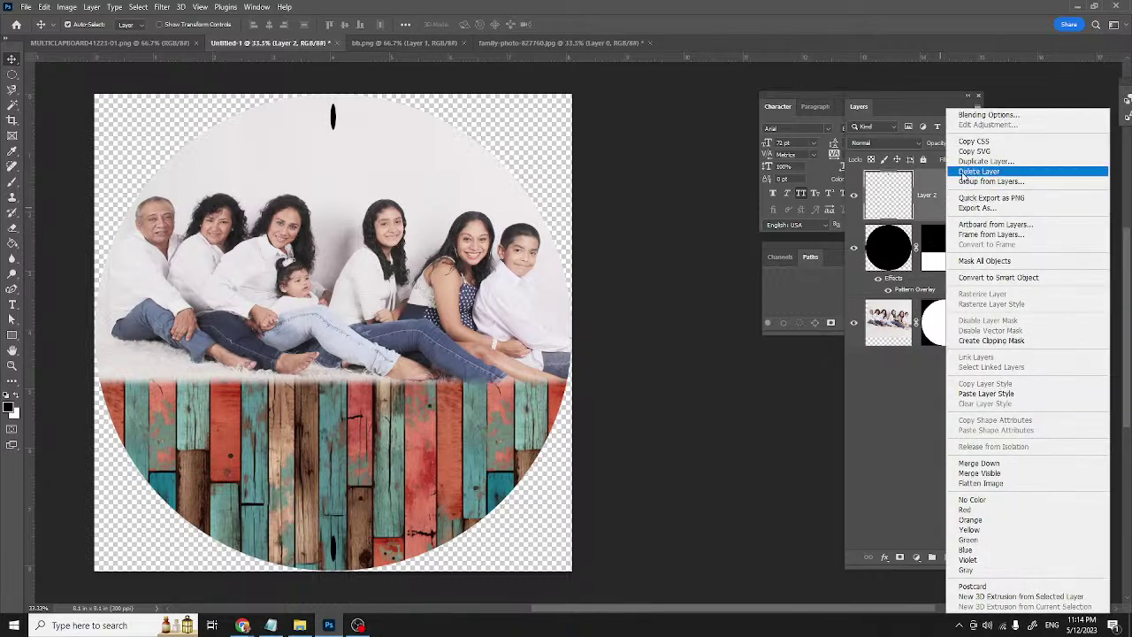
pyautogui.click(961, 163)
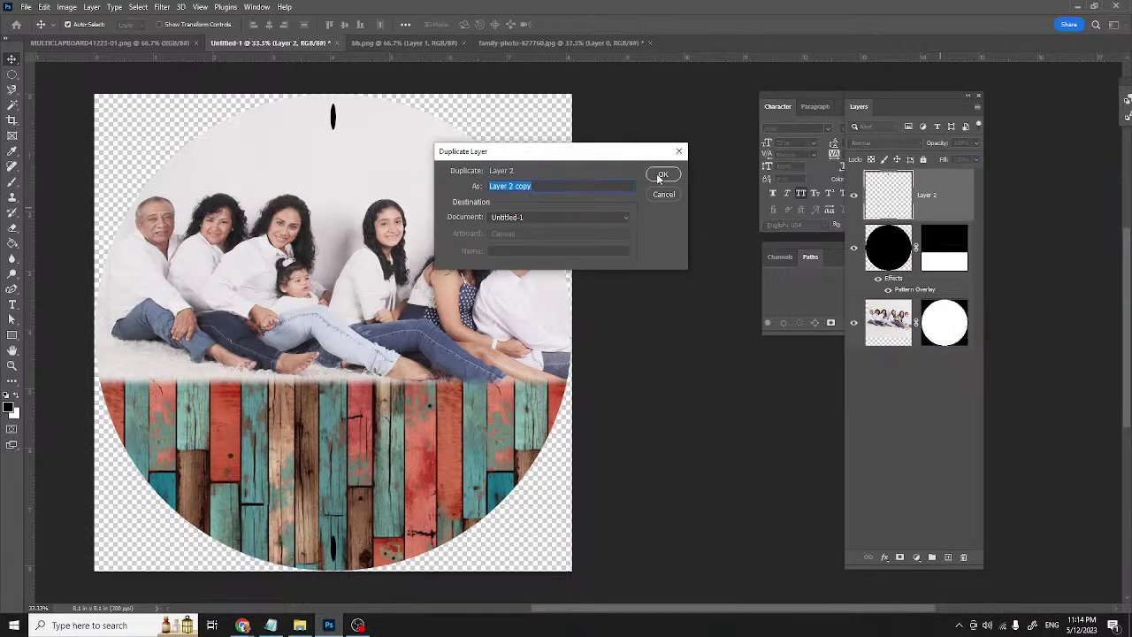
pyautogui.click(659, 178)
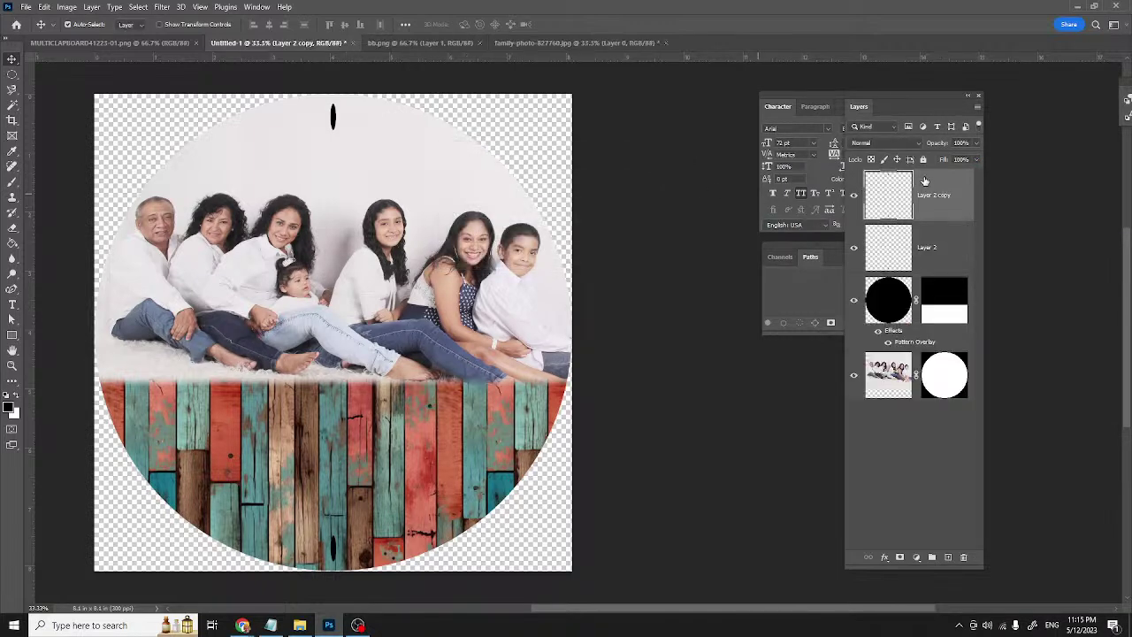
# - Select the whole canvas and rotate the duplicated pair of marks 90° clockwise to the three and nine o'clock positions
pyautogui.hotkey('ctrl', 'a')
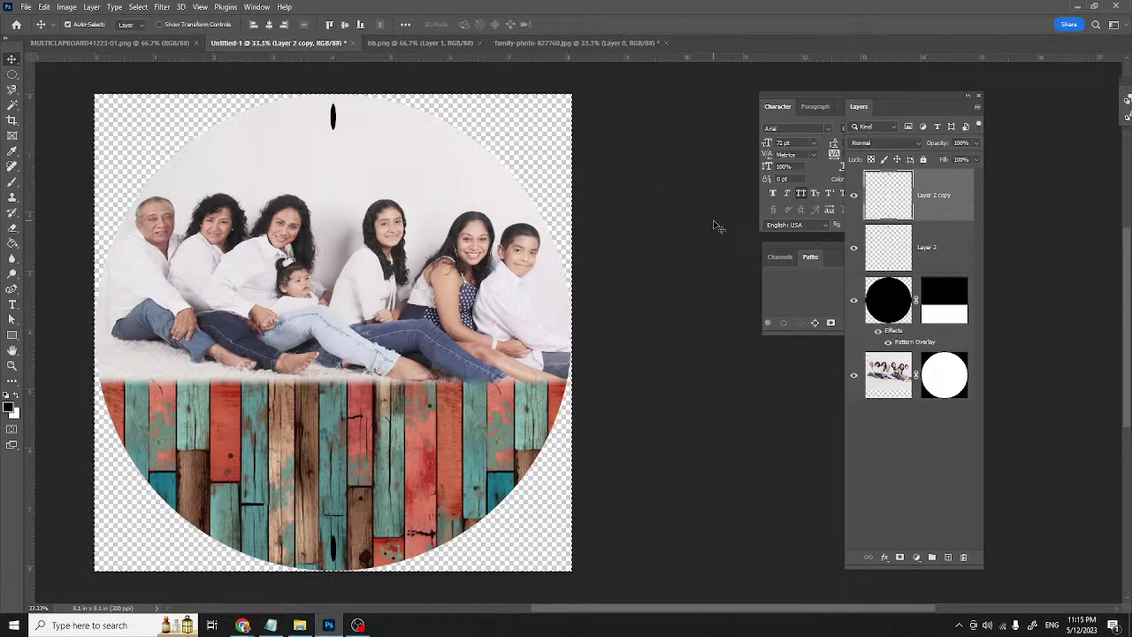
pyautogui.hotkey('ctrl', 't')
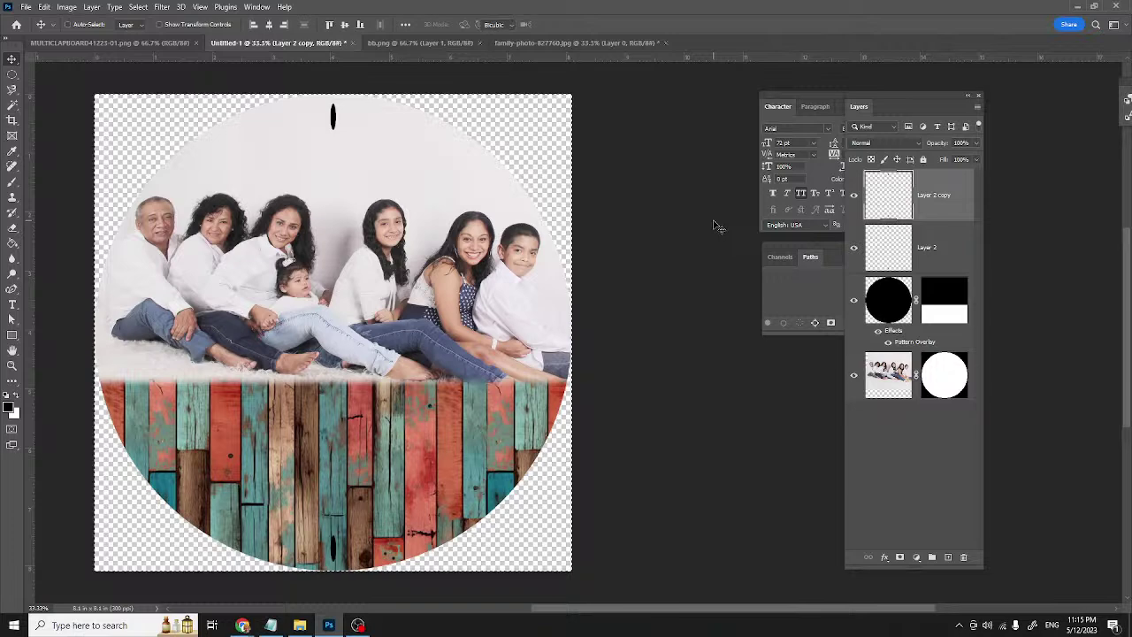
pyautogui.rightClick(423, 172)
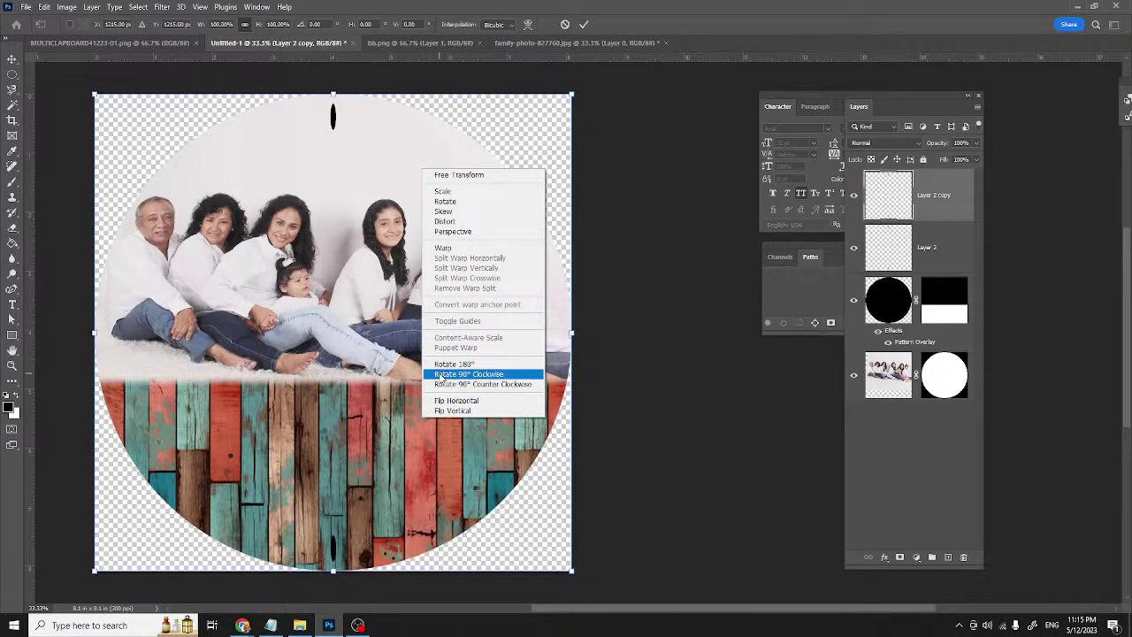
pyautogui.click(469, 375)
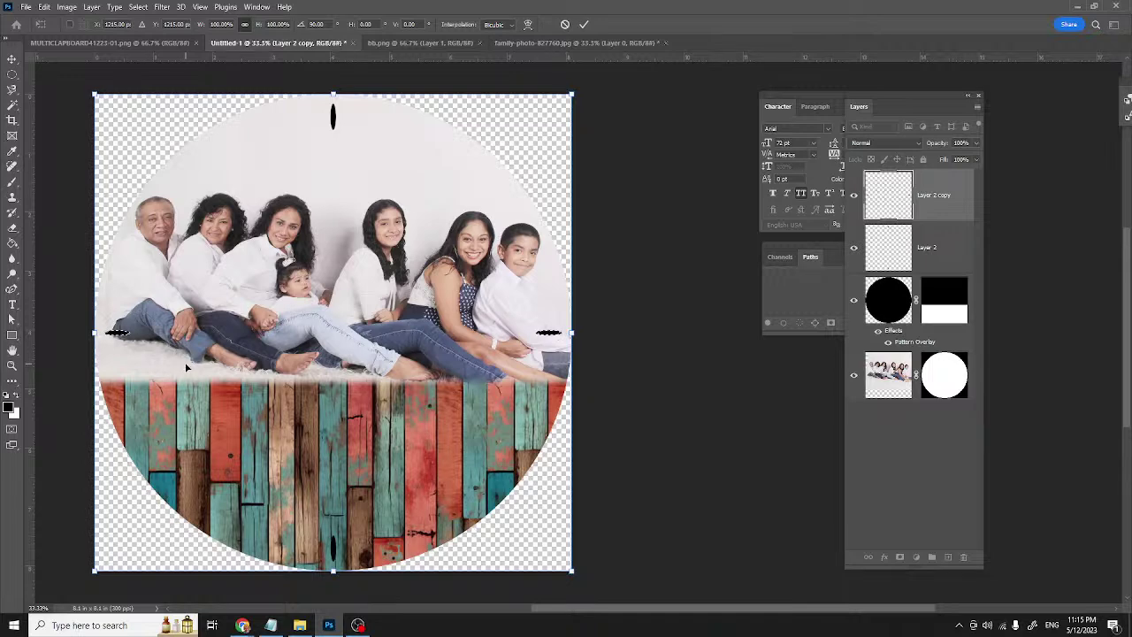
pyautogui.press('Return')
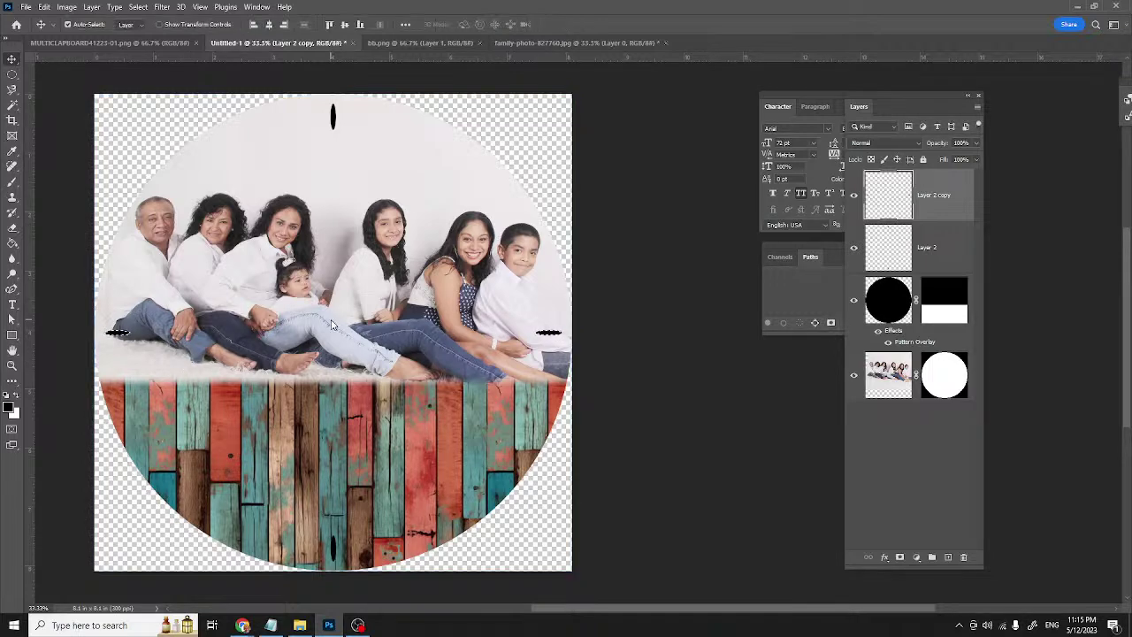
# - Merge the three and nine o'clock marks down into Layer 2 and duplicate the layer holding all four marks
pyautogui.rightClick(940, 213)
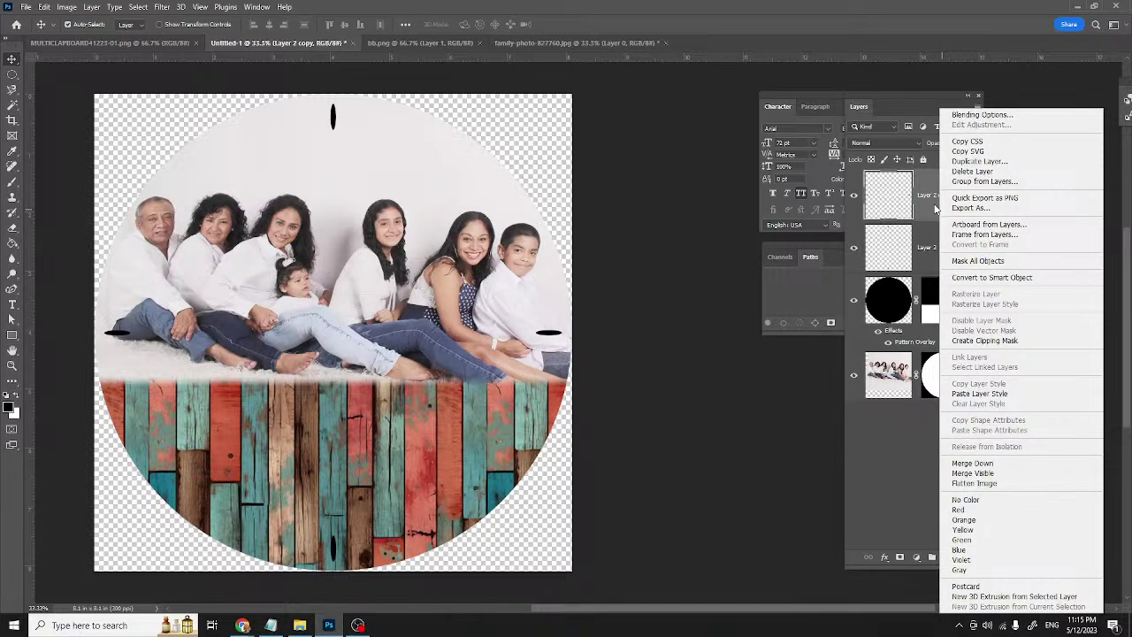
pyautogui.click(966, 464)
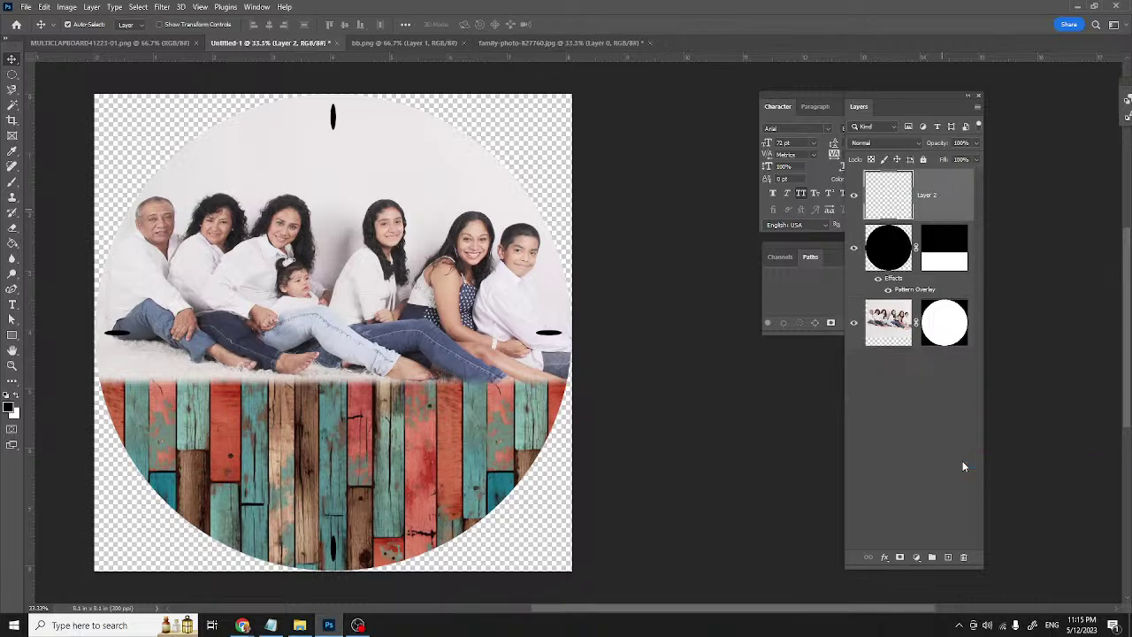
pyautogui.rightClick(950, 191)
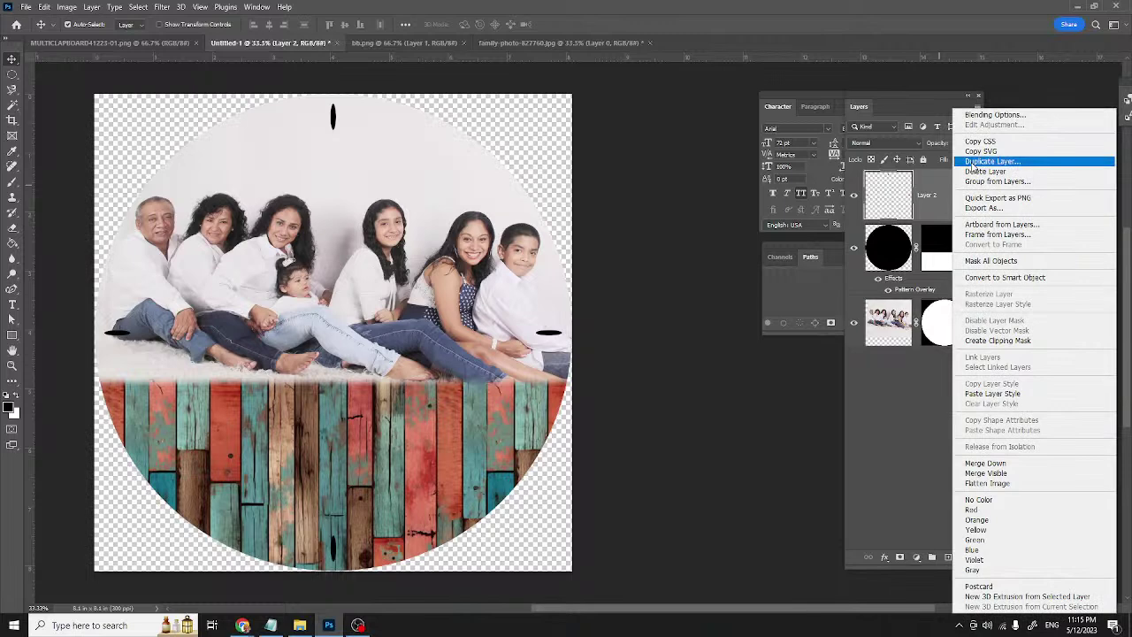
pyautogui.click(971, 163)
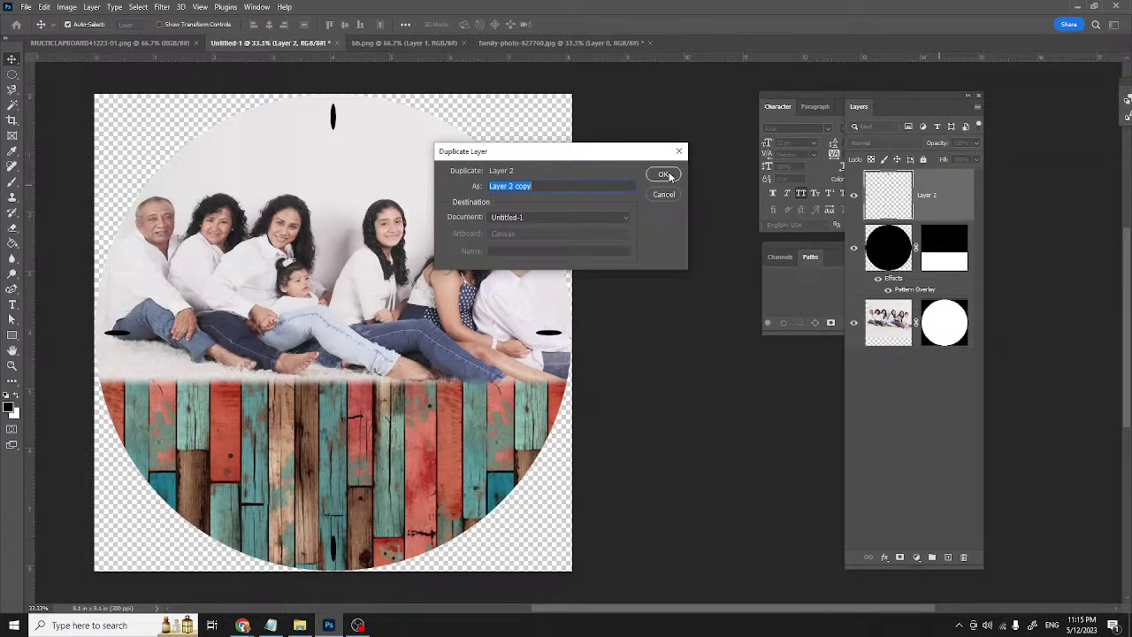
pyautogui.click(665, 175)
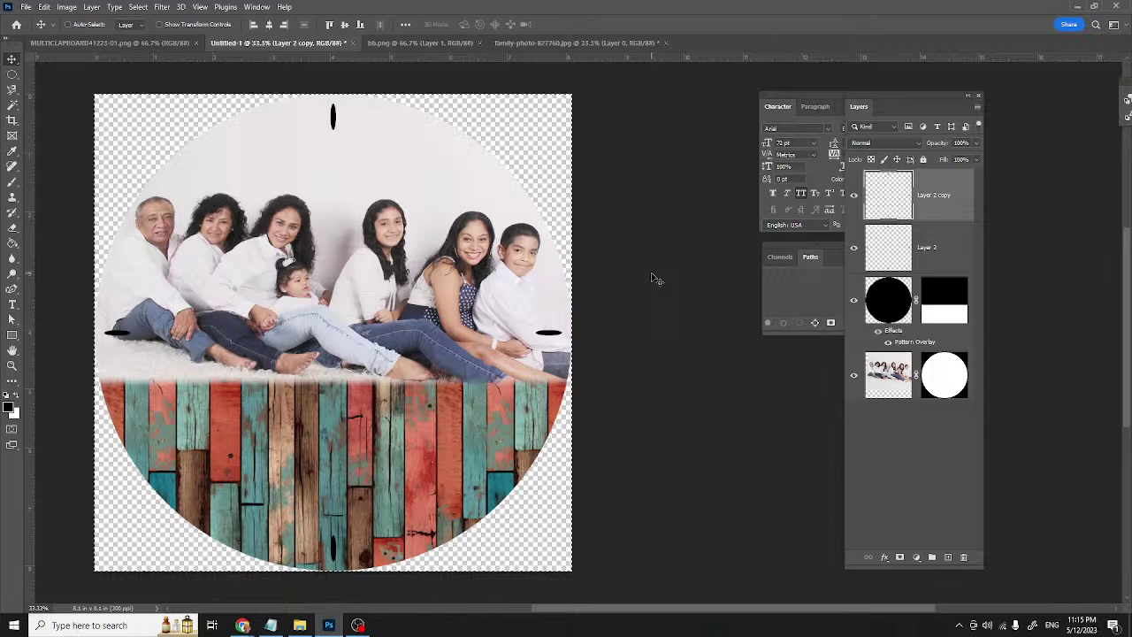
# - With the whole canvas selected, rotate the duplicated set of four hour marks by 30° about the canvas centre
pyautogui.hotkey('ctrl', 't')
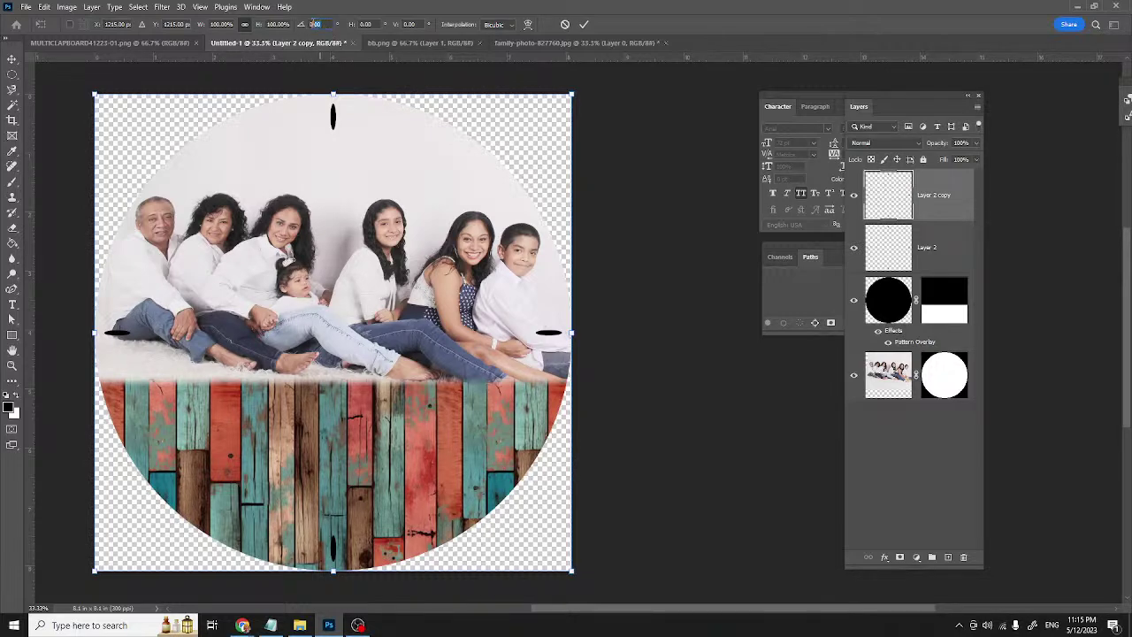
pyautogui.write('3')
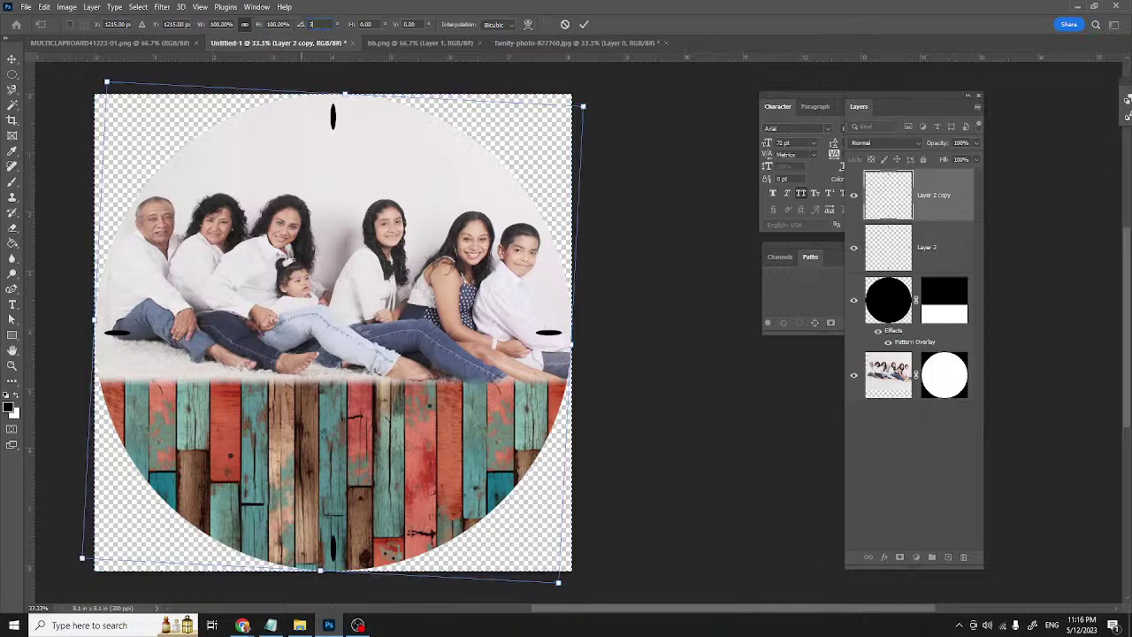
pyautogui.write('0')
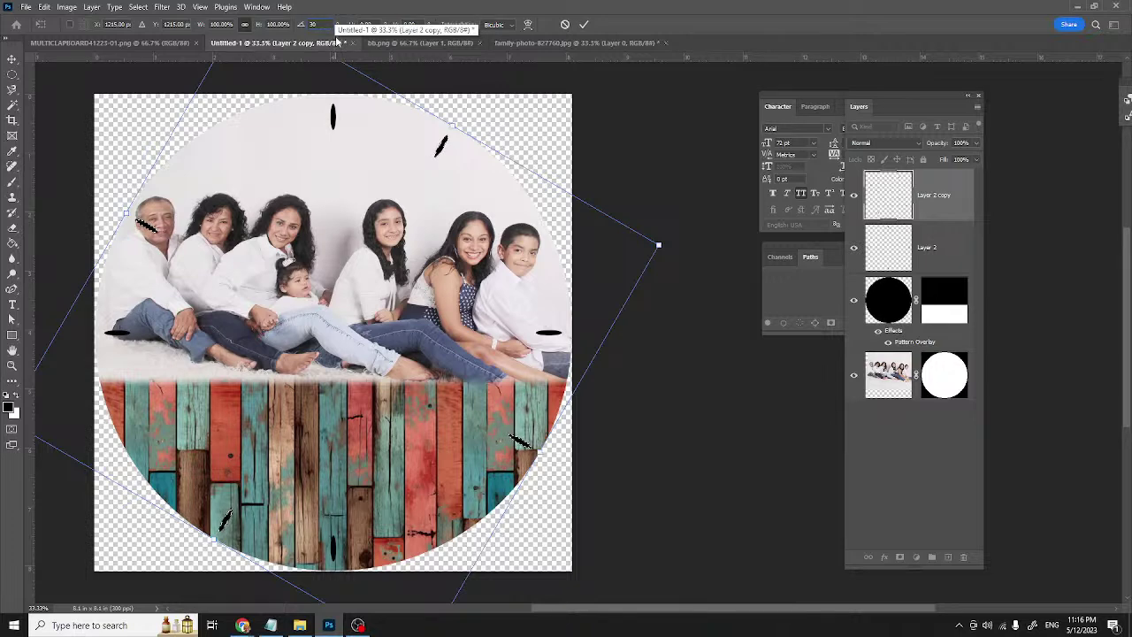
pyautogui.press('Return')
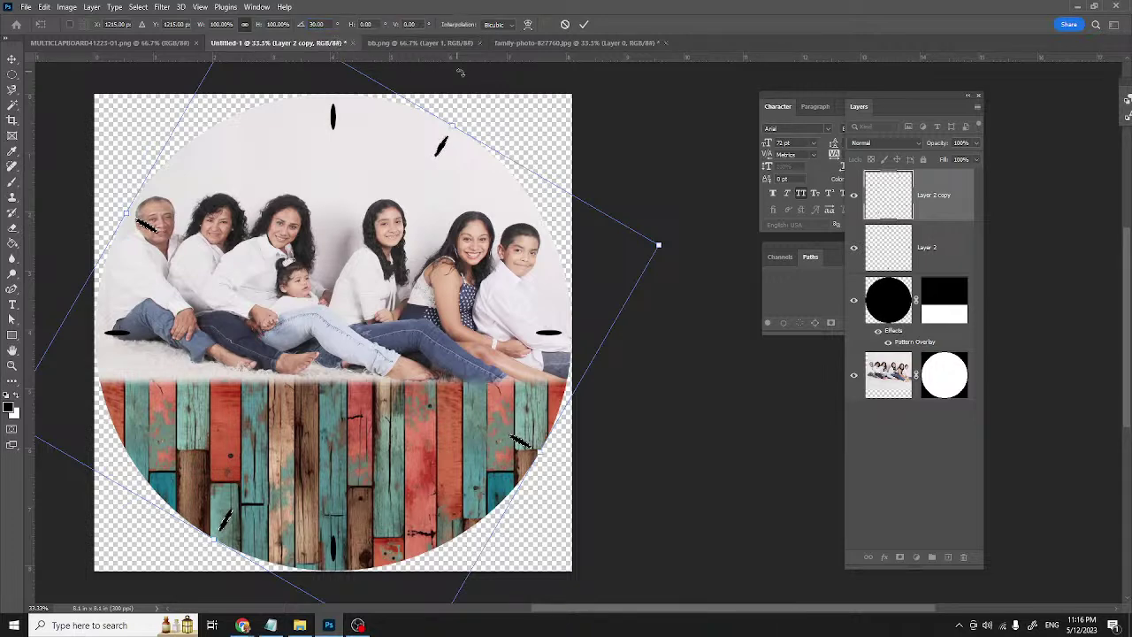
pyautogui.press('Return')
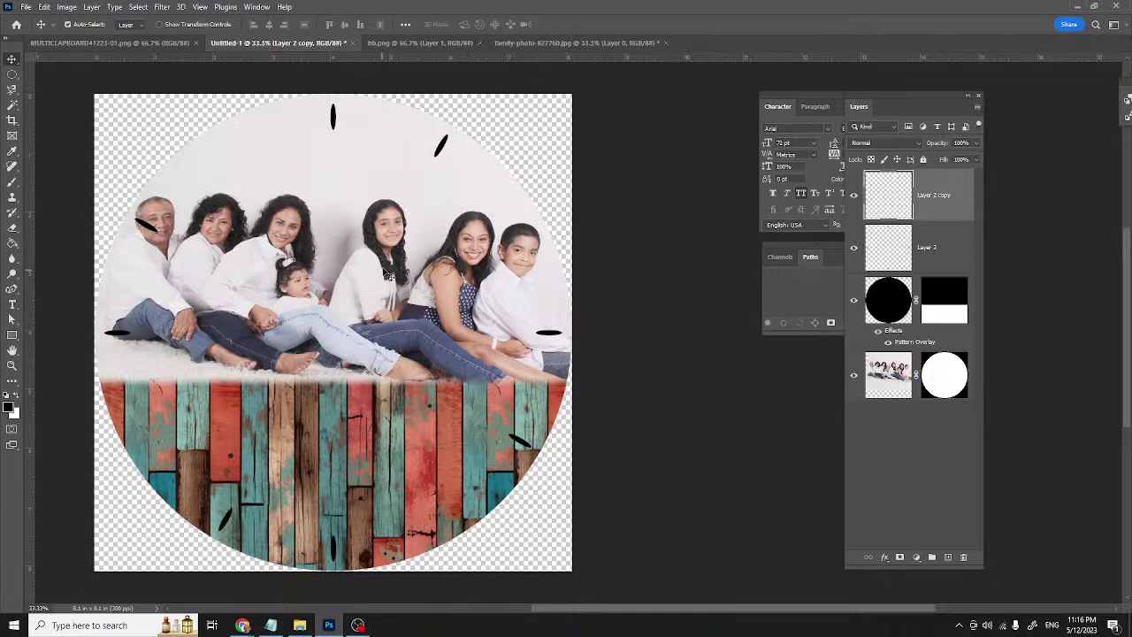
# - Duplicate the Layer 2 copy and rotate the new copy a further 30° about the canvas centre to complete the twelve hour marks
pyautogui.rightClick(940, 210)
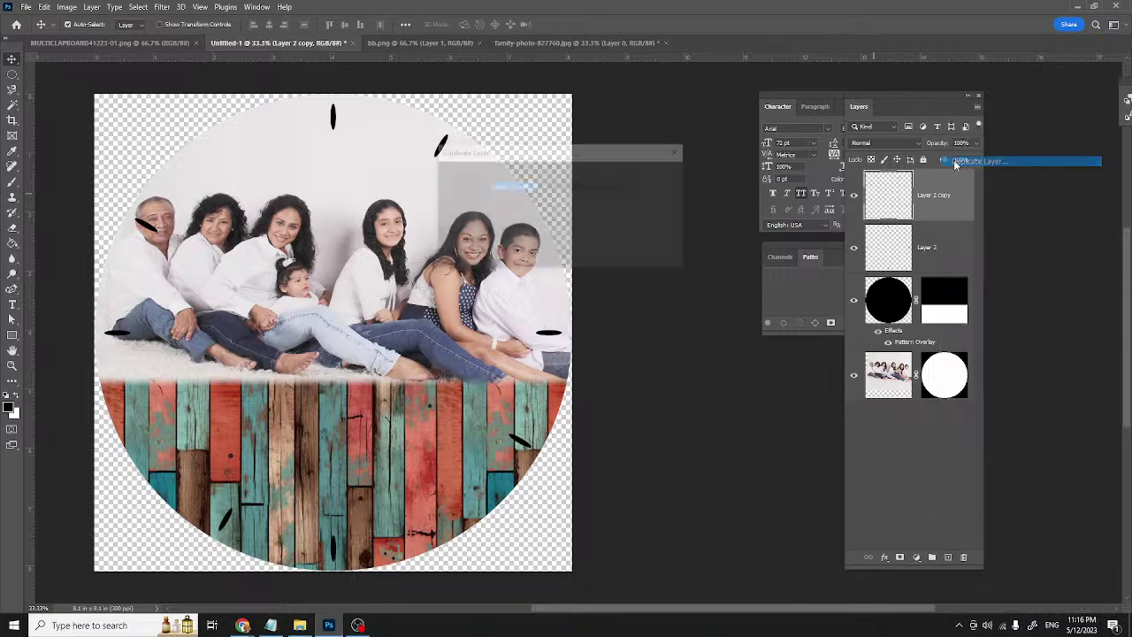
pyautogui.click(958, 162)
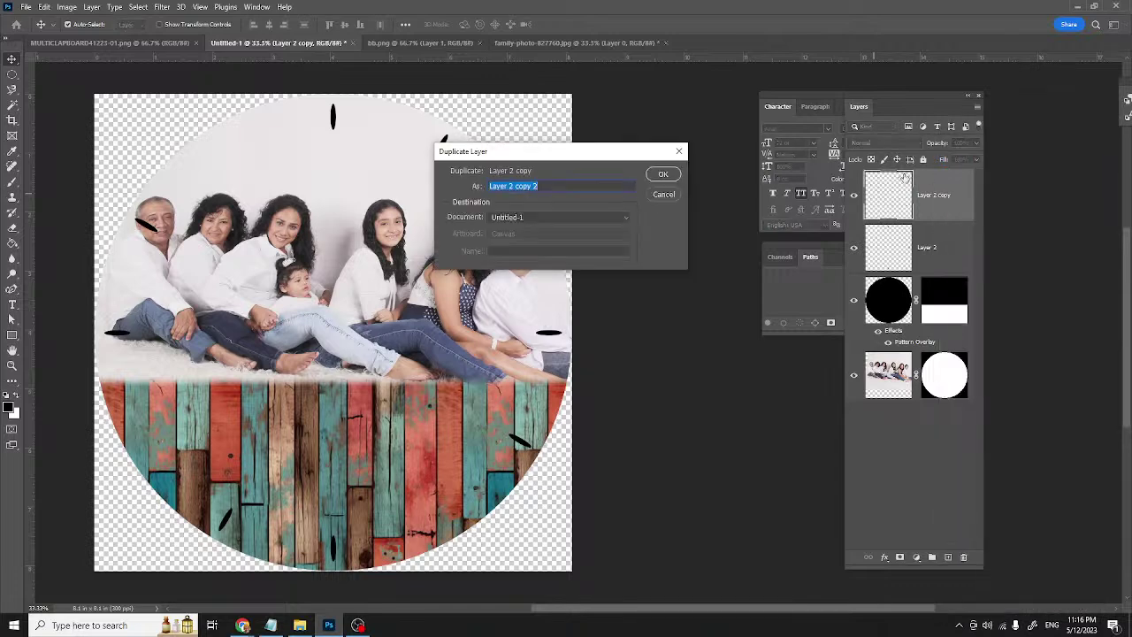
pyautogui.click(662, 175)
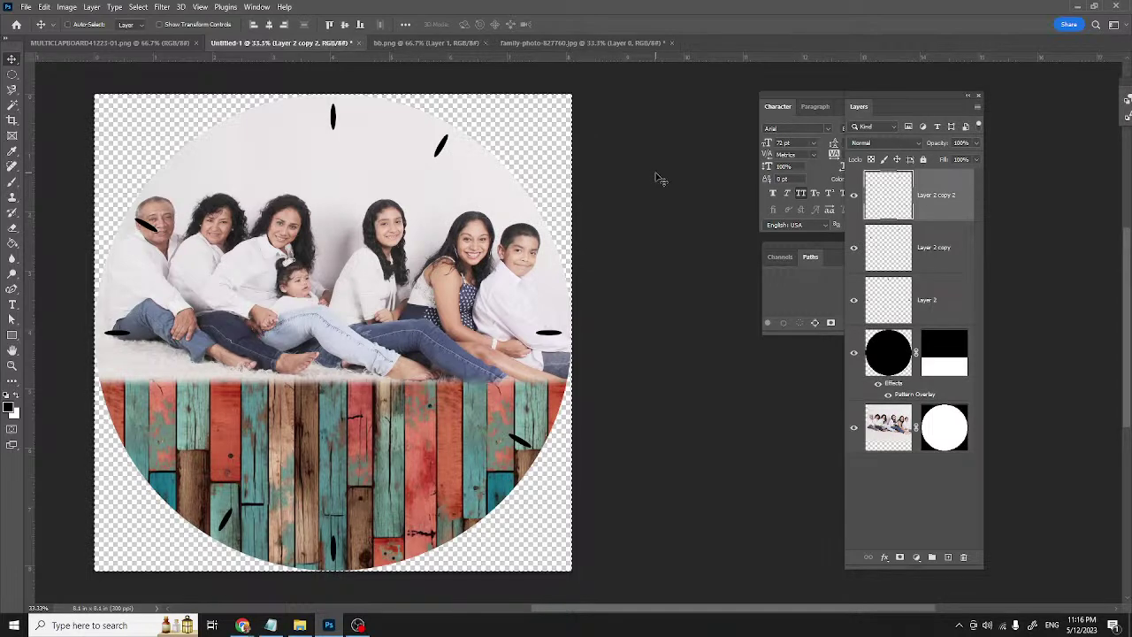
pyautogui.hotkey('ctrl', 't')
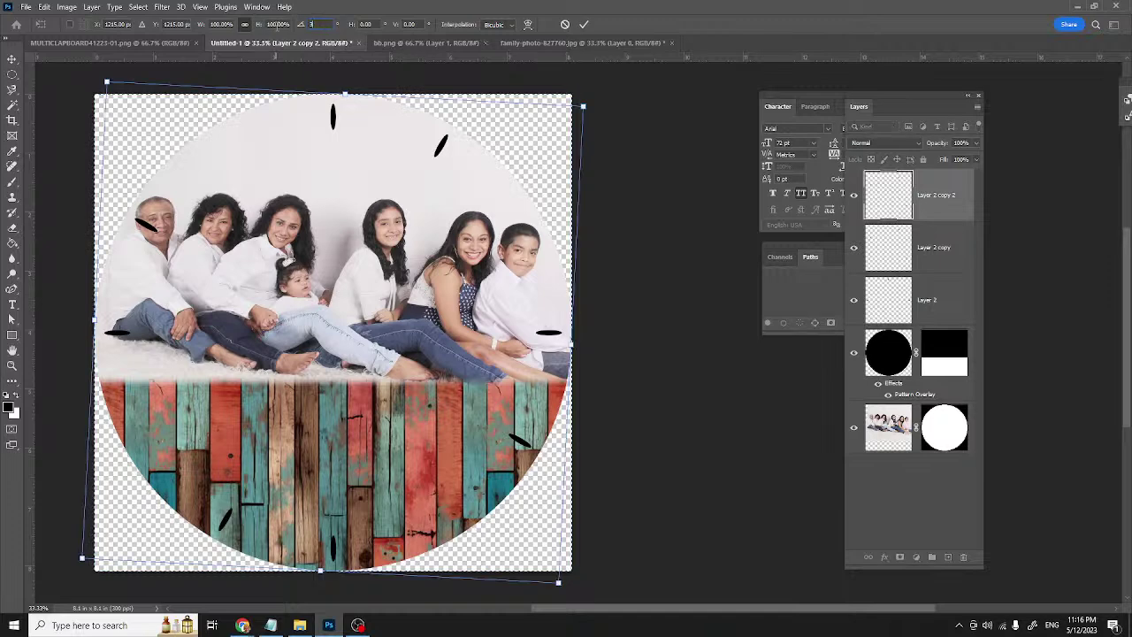
pyautogui.write('30')
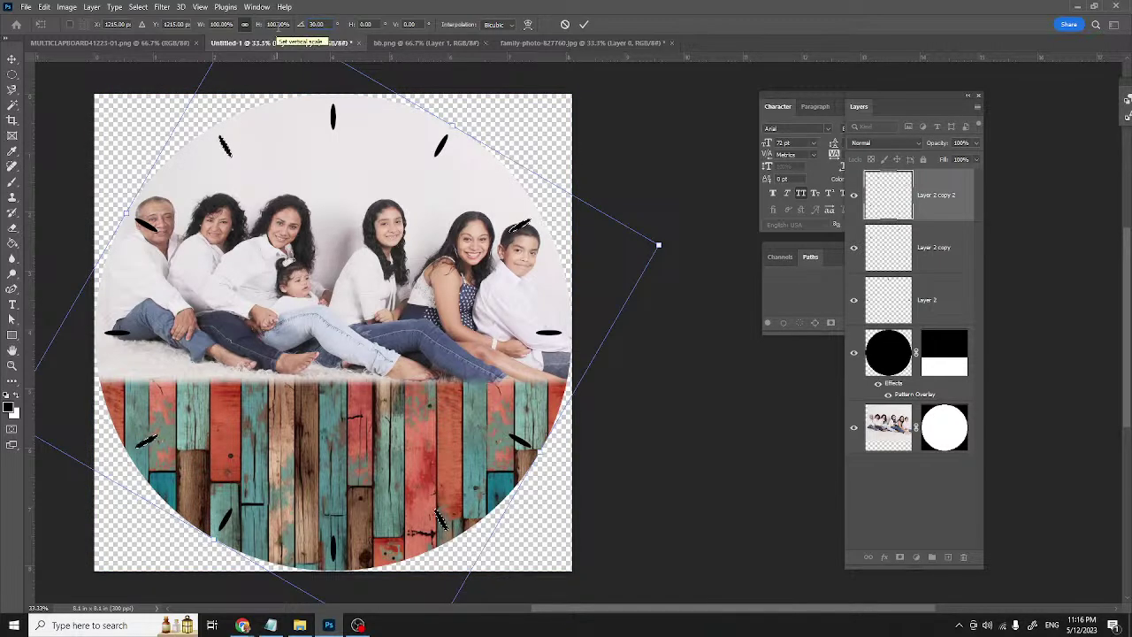
pyautogui.press('Return')
pyautogui.click(13, 58)
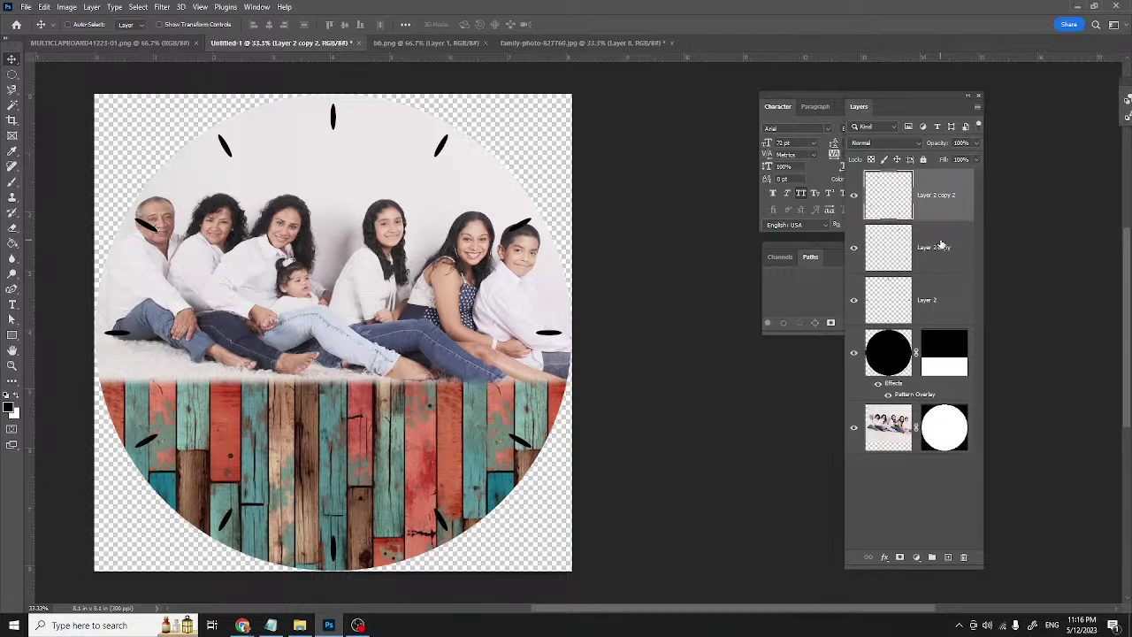
# - Select Layer 2, Layer 2 copy and Layer 2 copy 2 and merge them into a single hour mark layer
pyautogui.click(942, 248)
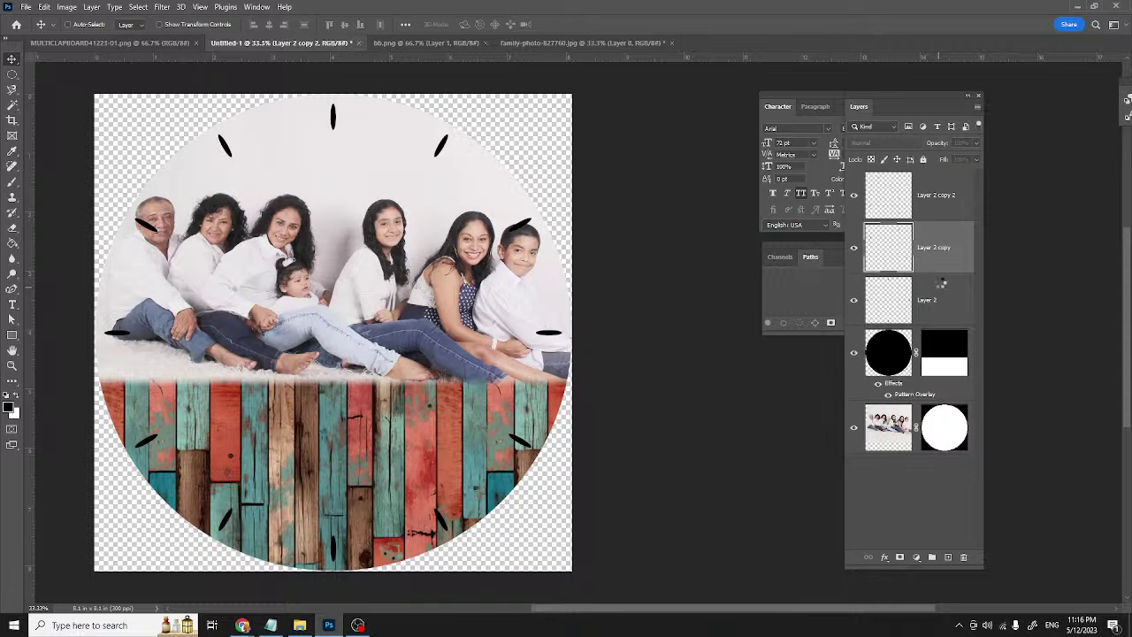
pyautogui.click(941, 283)
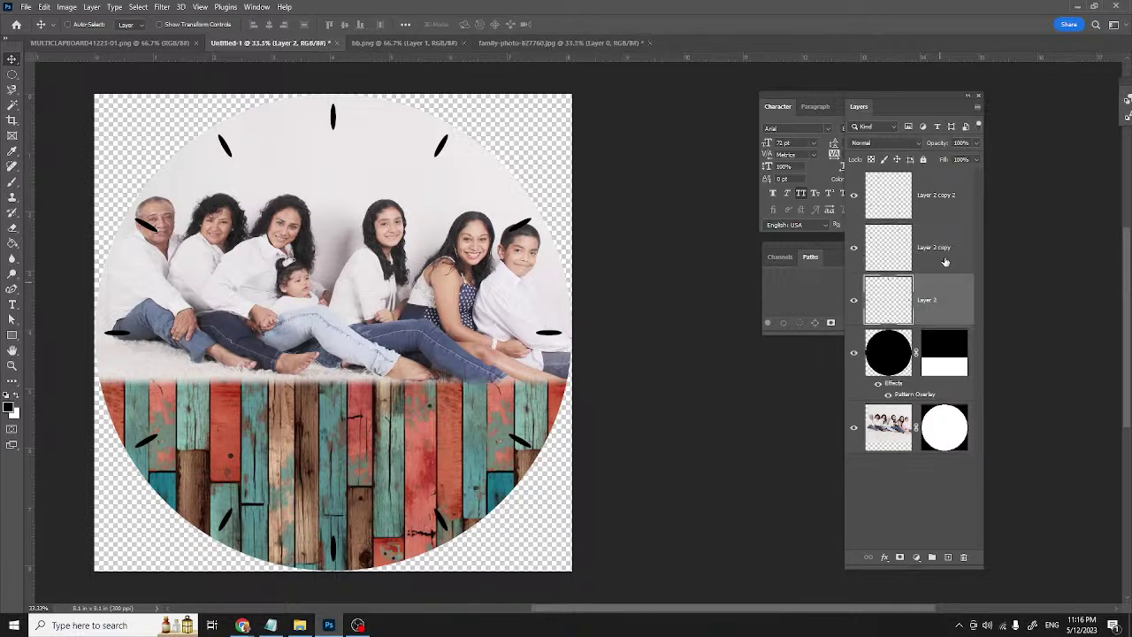
pyautogui.keyDown('shift'); pyautogui.click(945, 262); pyautogui.keyUp('shift')
pyautogui.keyDown('shift'); pyautogui.click(941, 213); pyautogui.keyUp('shift')
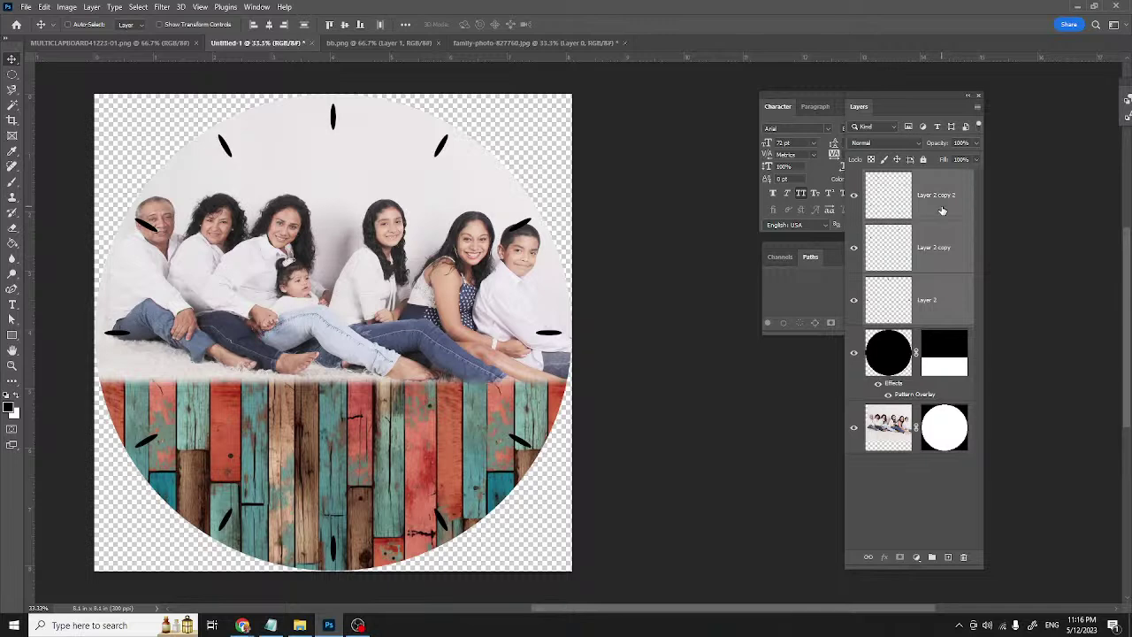
pyautogui.rightClick(939, 265)
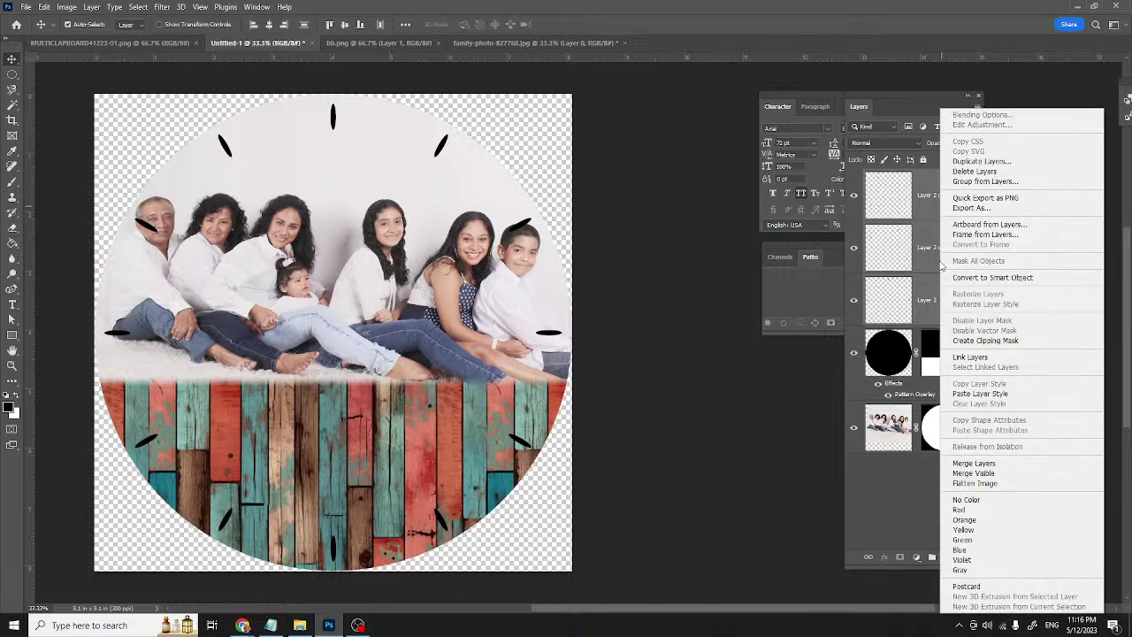
pyautogui.click(964, 463)
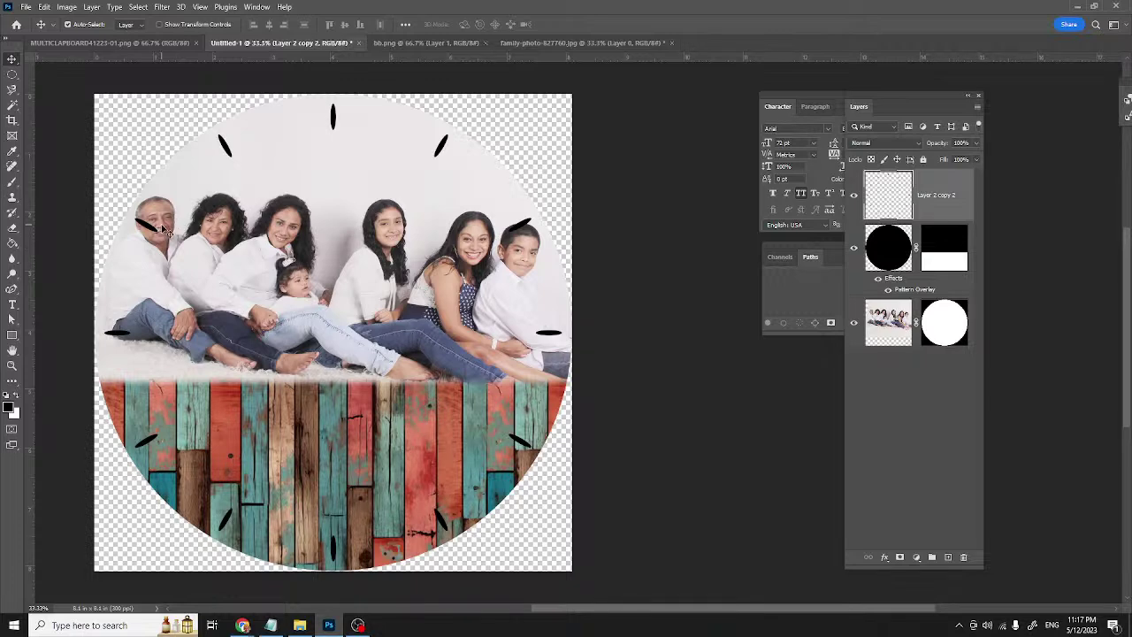
# - Move the family photo layer up about 63 px with Free Transform, keeping its horizontal position and scale
pyautogui.click(885, 327)
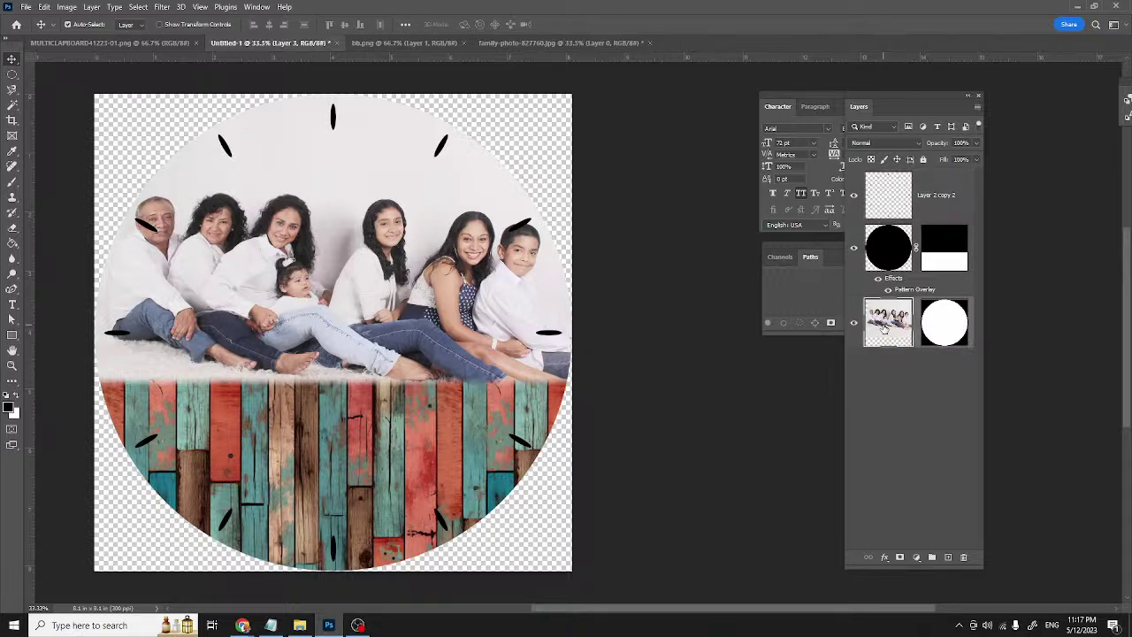
pyautogui.hotkey('ctrl', 't')
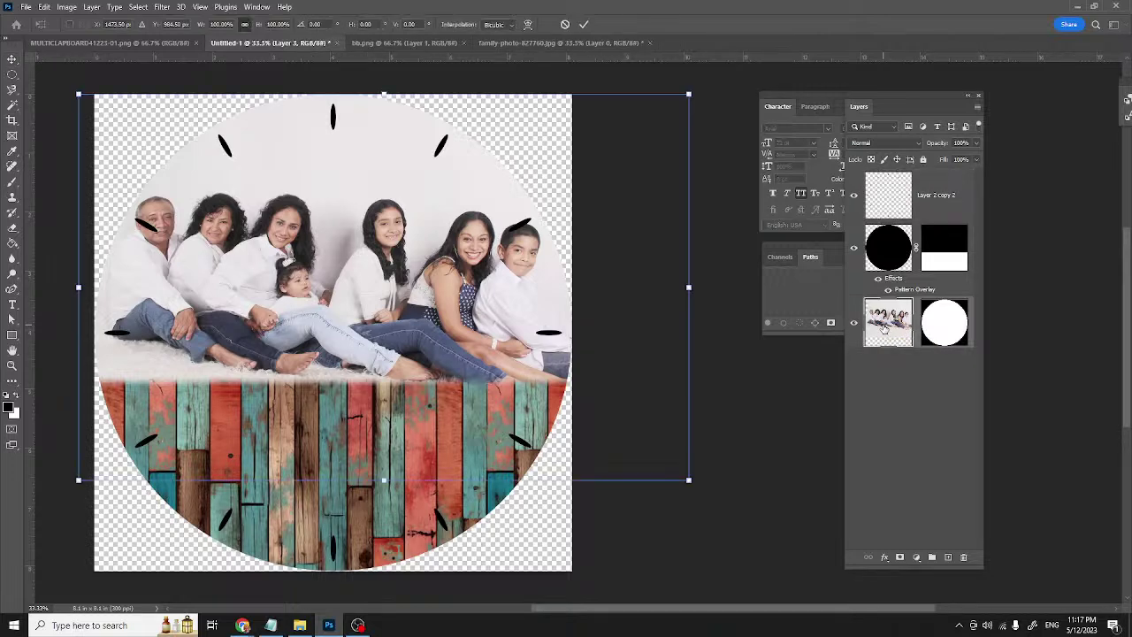
pyautogui.press('Up')
pyautogui.press('Up')
pyautogui.press('Up')
pyautogui.press('Up')
pyautogui.press('Up')
pyautogui.press('Up')
pyautogui.press('Up')
pyautogui.press('Up')
pyautogui.press('Up')
pyautogui.press('Up')
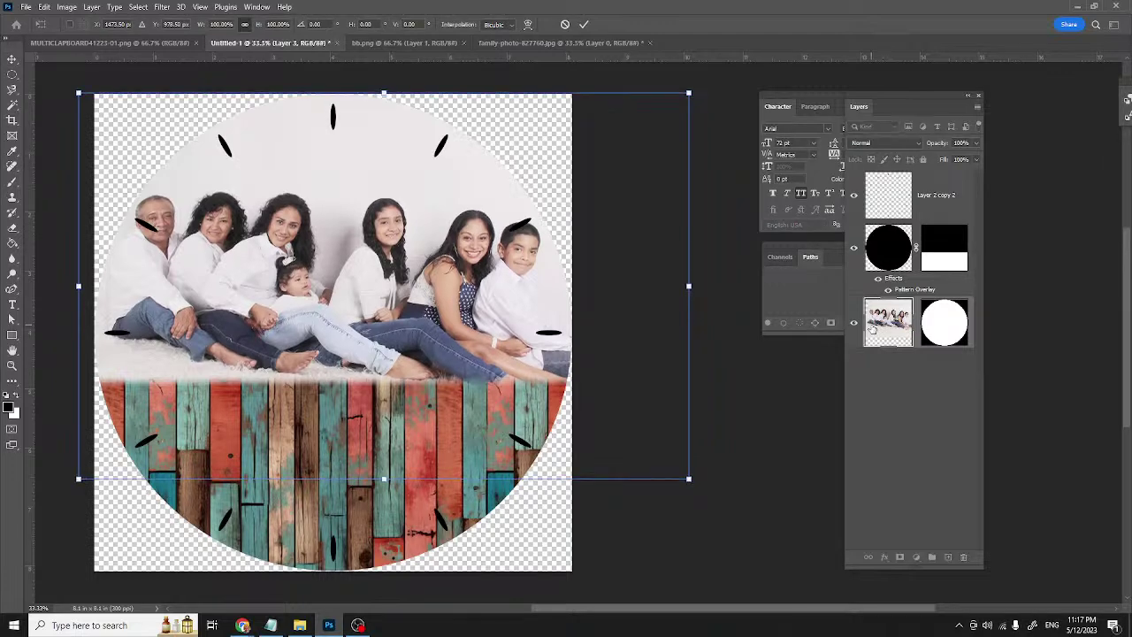
pyautogui.press('Up')
pyautogui.press('Up')
pyautogui.press('Up')
pyautogui.press('Up')
pyautogui.press('Up')
pyautogui.press('Up')
pyautogui.press('Up')
pyautogui.press('Up')
pyautogui.press('Up')
pyautogui.press('Up')
pyautogui.press('Up')
pyautogui.press('Up')
pyautogui.press('Up')
pyautogui.press('Up')
pyautogui.press('Up')
pyautogui.press('Up')
pyautogui.press('Up')
pyautogui.press('Up')
pyautogui.press('Up')
pyautogui.press('Up')
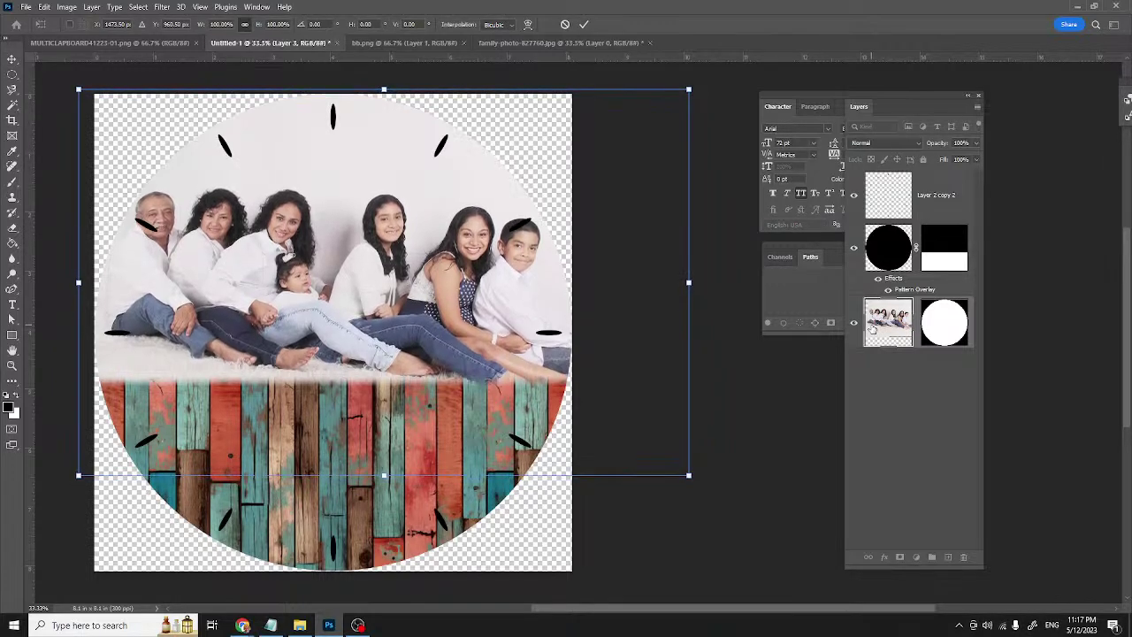
pyautogui.press('Up')
pyautogui.press('Up')
pyautogui.press('Up')
pyautogui.press('Up')
pyautogui.press('Up')
pyautogui.press('Up')
pyautogui.press('Up')
pyautogui.press('Up')
pyautogui.press('Up')
pyautogui.press('Up')
pyautogui.press('Up')
pyautogui.press('Up')
pyautogui.press('Up')
pyautogui.press('Up')
pyautogui.press('Up')
pyautogui.press('Up')
pyautogui.press('Up')
pyautogui.press('Up')
pyautogui.press('Up')
pyautogui.press('Up')
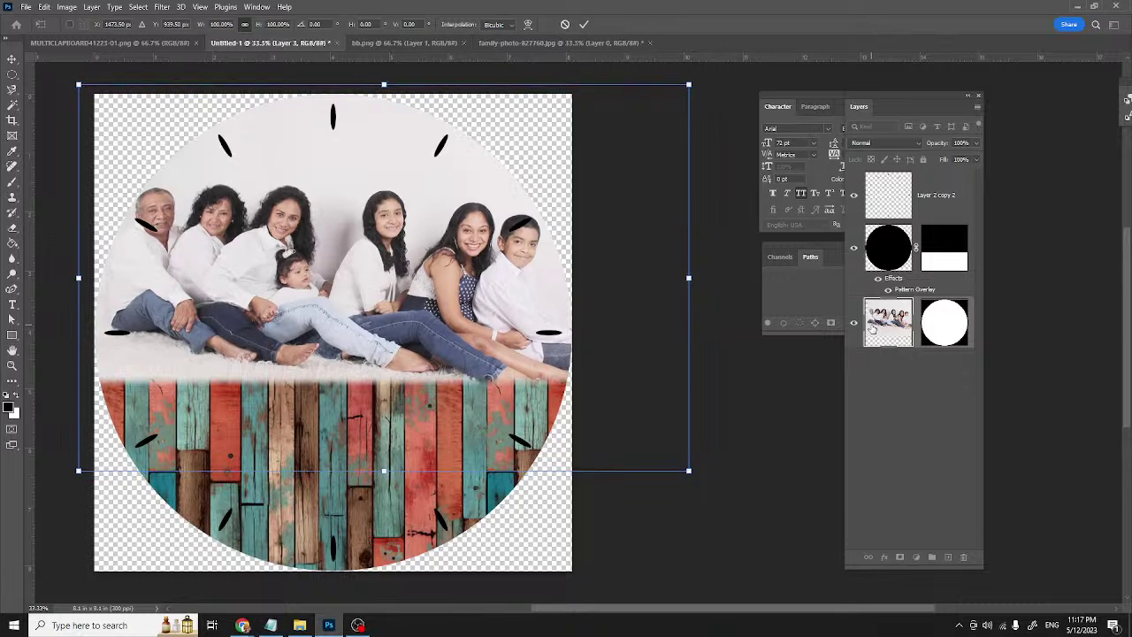
pyautogui.press('Up')
pyautogui.press('Up')
pyautogui.press('Up')
pyautogui.press('Up')
pyautogui.press('Up')
pyautogui.press('Up')
pyautogui.press('Up')
pyautogui.press('Up')
pyautogui.press('Up')
pyautogui.press('Up')
pyautogui.press('Up')
pyautogui.press('Up')
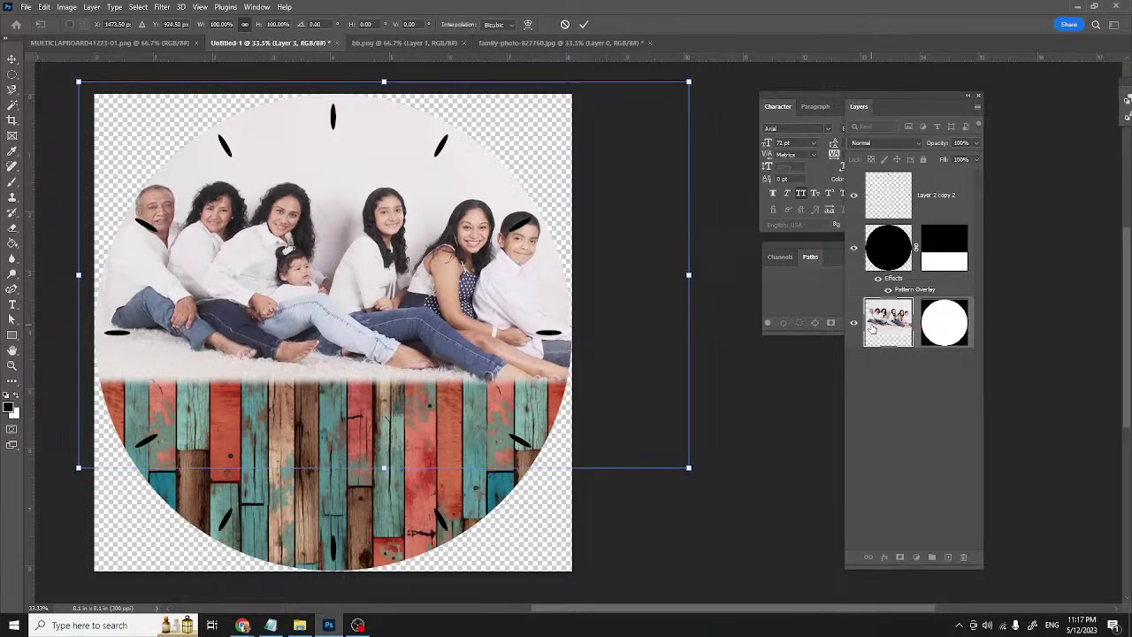
pyautogui.press('Up')
pyautogui.press('Up')
pyautogui.press('Up')
pyautogui.press('Up')
pyautogui.press('Up')
pyautogui.press('Up')
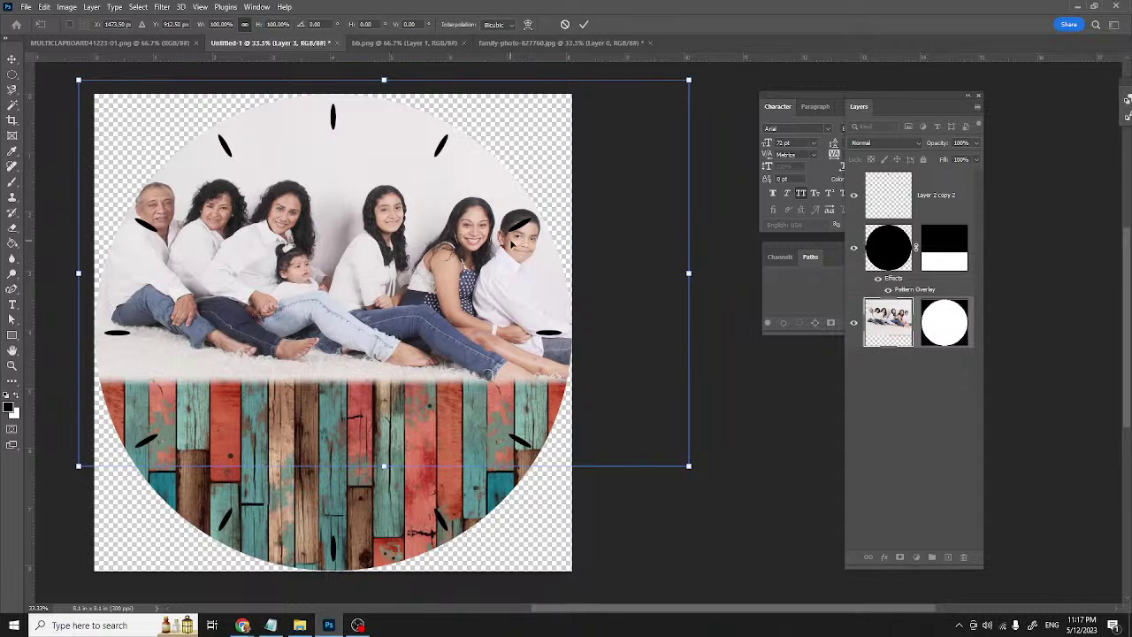
pyautogui.press('Down')
pyautogui.press('Down')
pyautogui.press('Down')
pyautogui.press('Down')
pyautogui.press('Down')
pyautogui.press('Down')
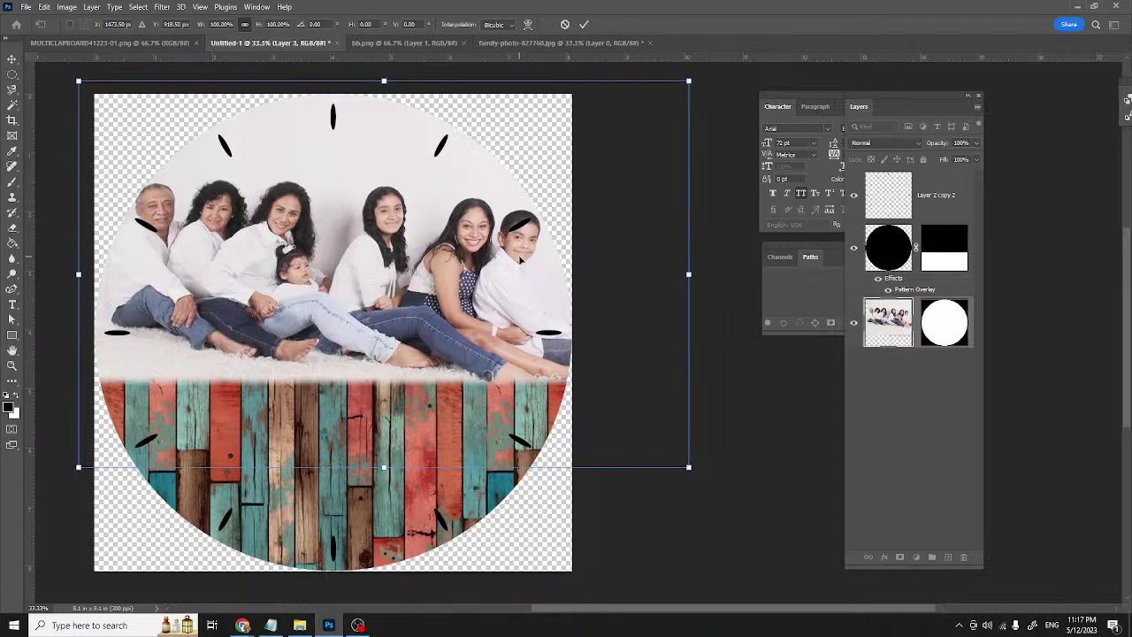
pyautogui.press('Down')
pyautogui.press('Down')
pyautogui.press('Down')
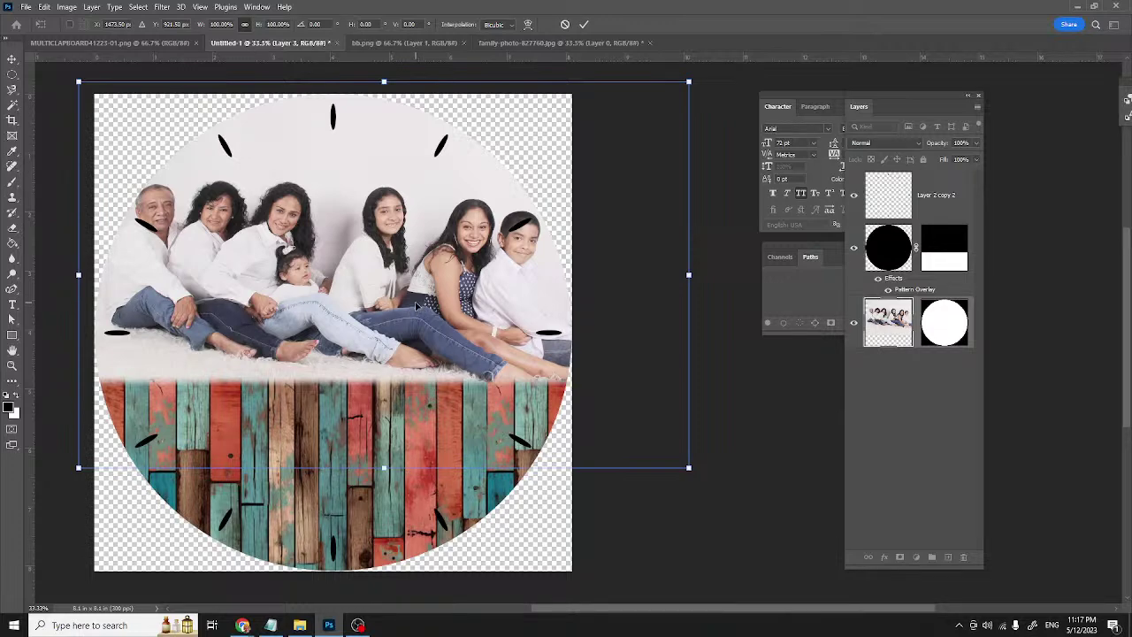
pyautogui.press('Return')
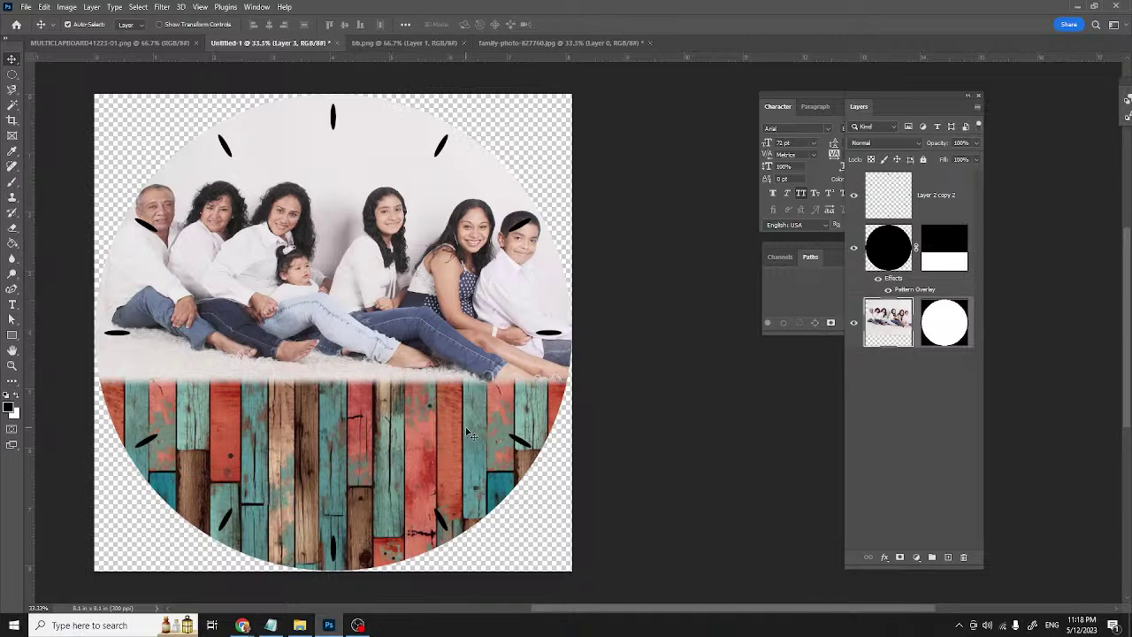
# - Activate the Horizontal Type tool and set its font to DK Lemon Yellow Sun from the recently used fonts
pyautogui.click(13, 304)
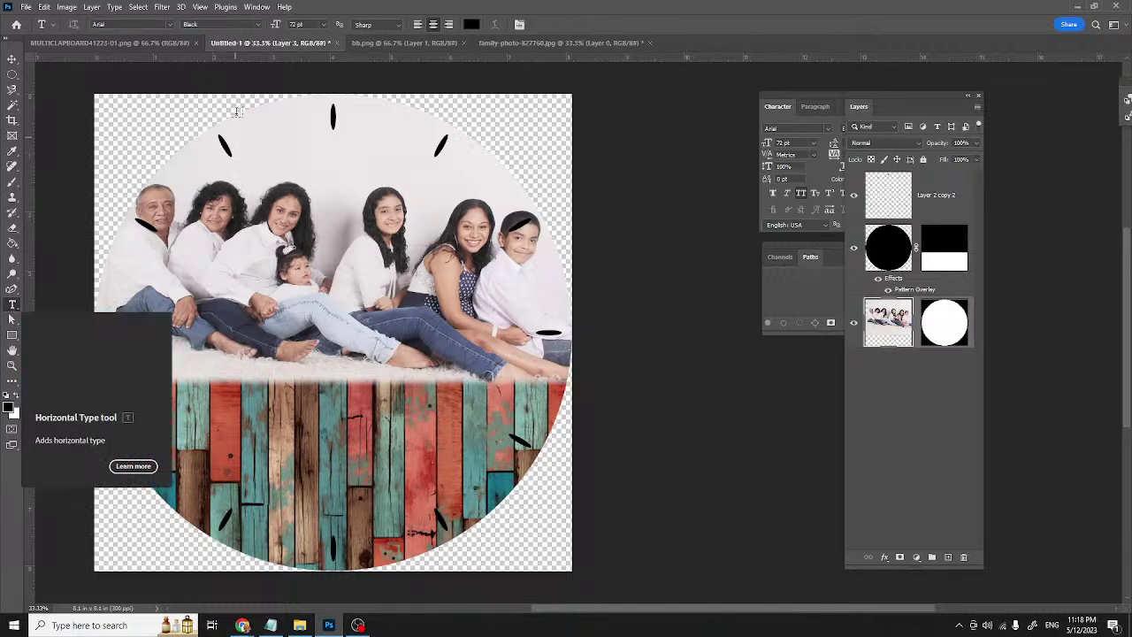
pyautogui.click(170, 26)
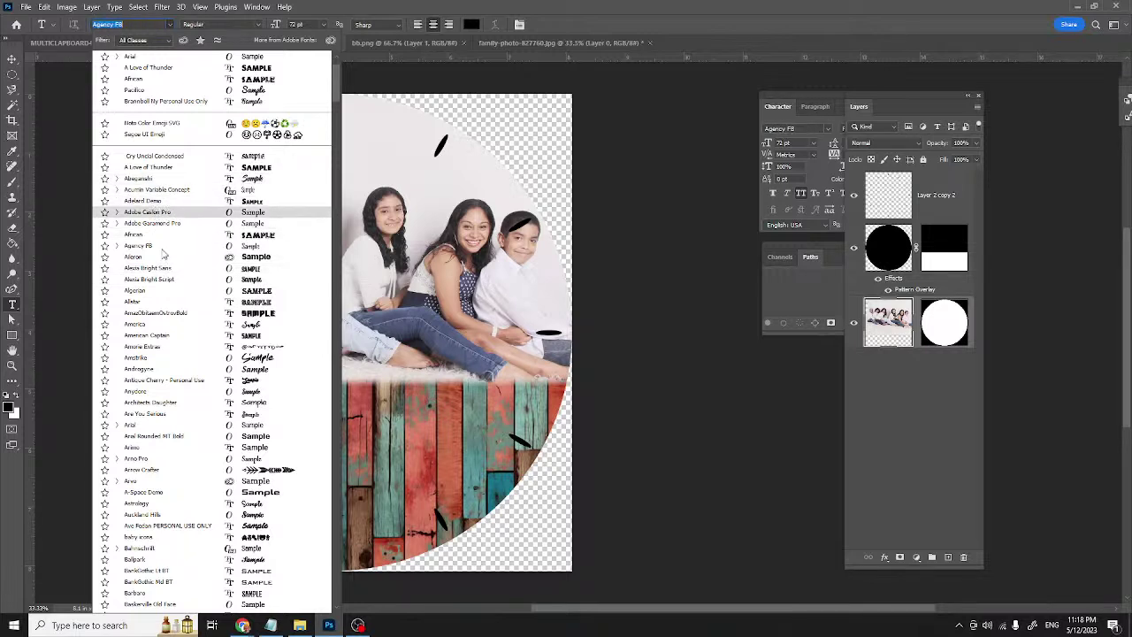
pyautogui.scroll(-2, 162, 254)
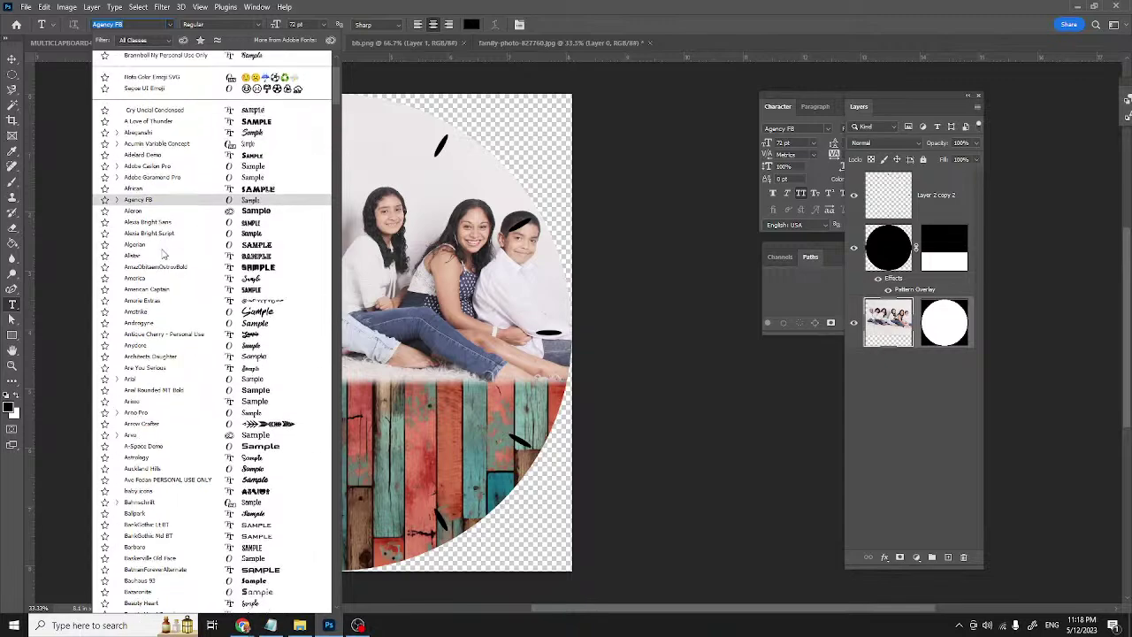
pyautogui.scroll(-8, 162, 255)
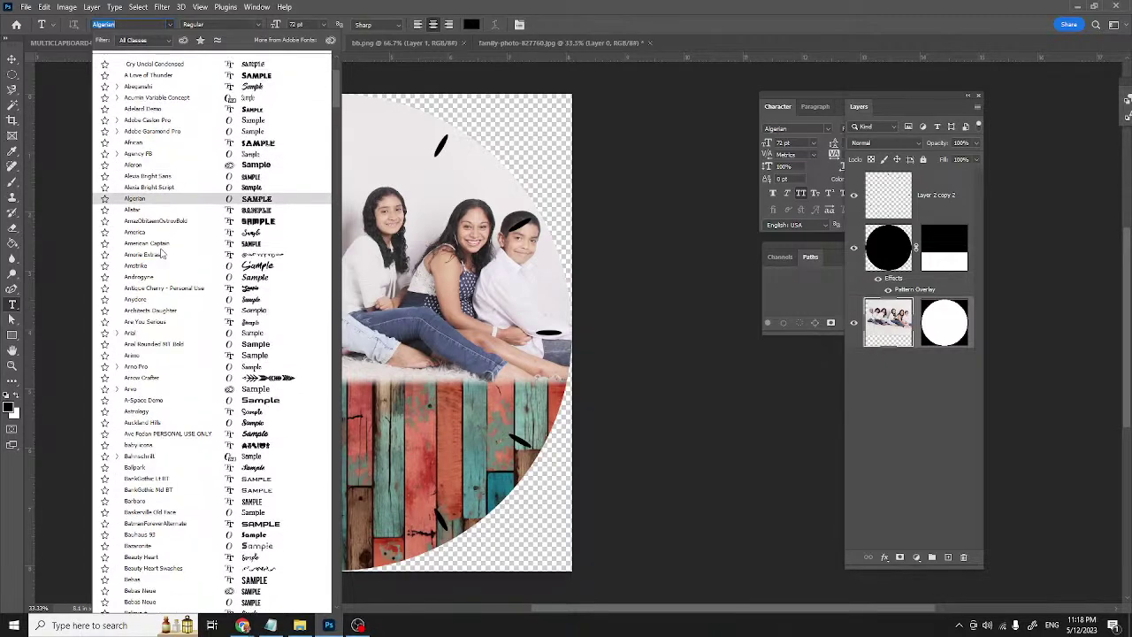
pyautogui.scroll(-14, 162, 255)
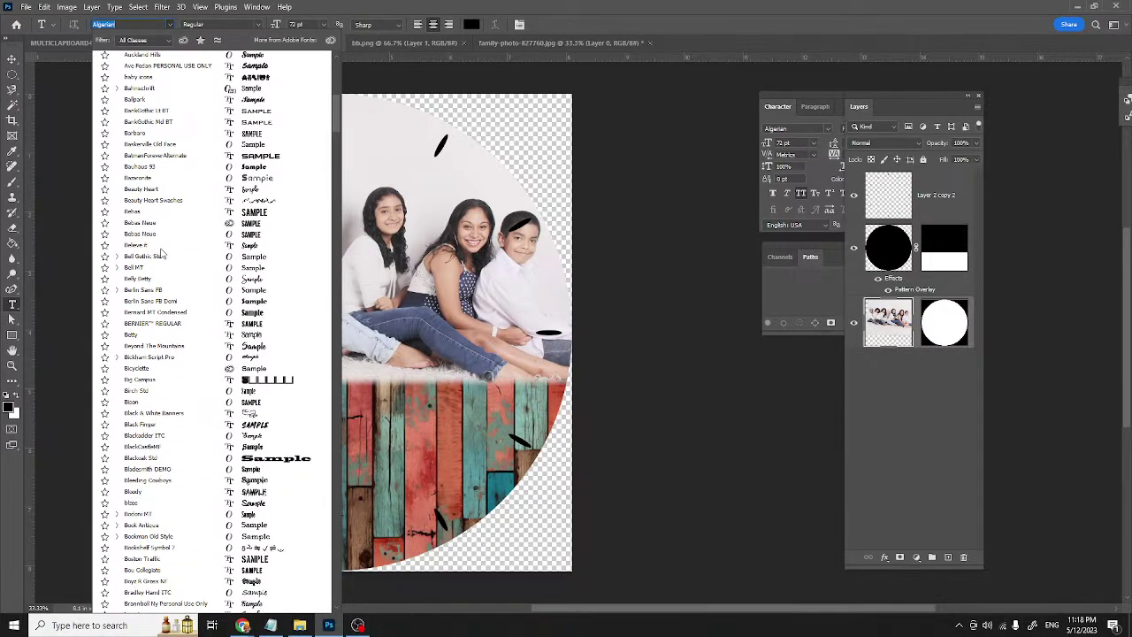
pyautogui.scroll(-15, 162, 255)
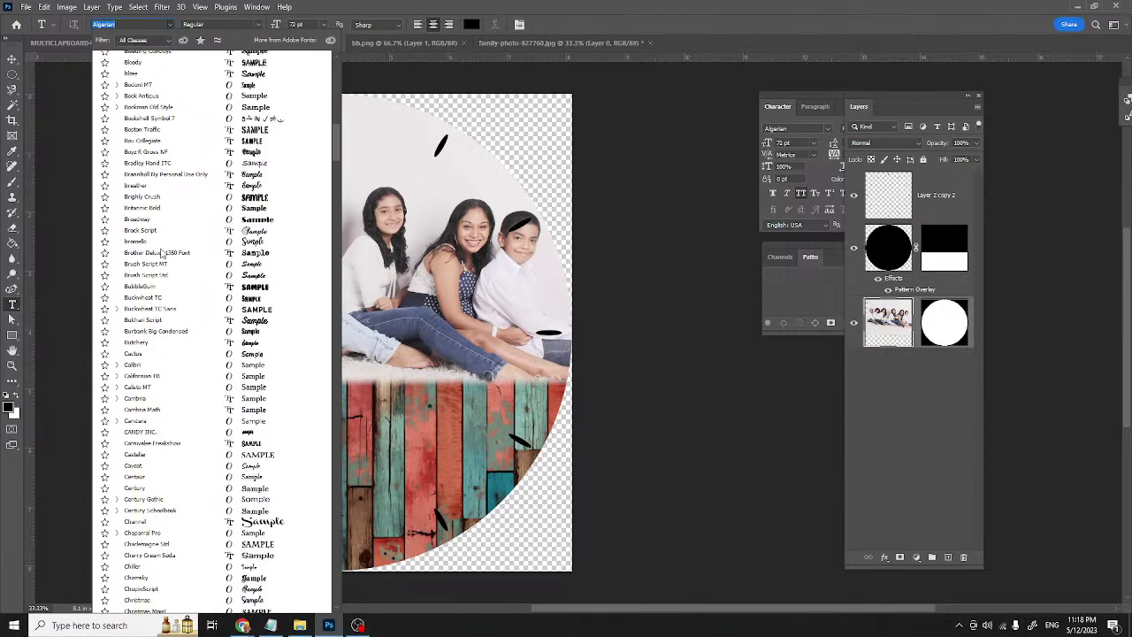
pyautogui.scroll(-17, 161, 255)
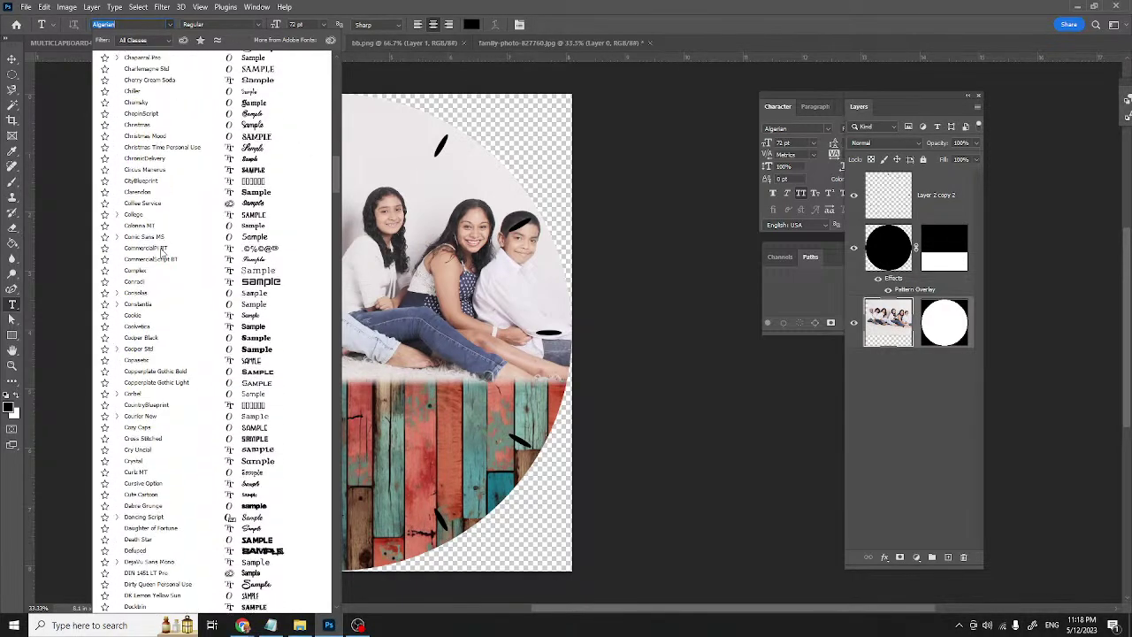
pyautogui.scroll(-15, 162, 255)
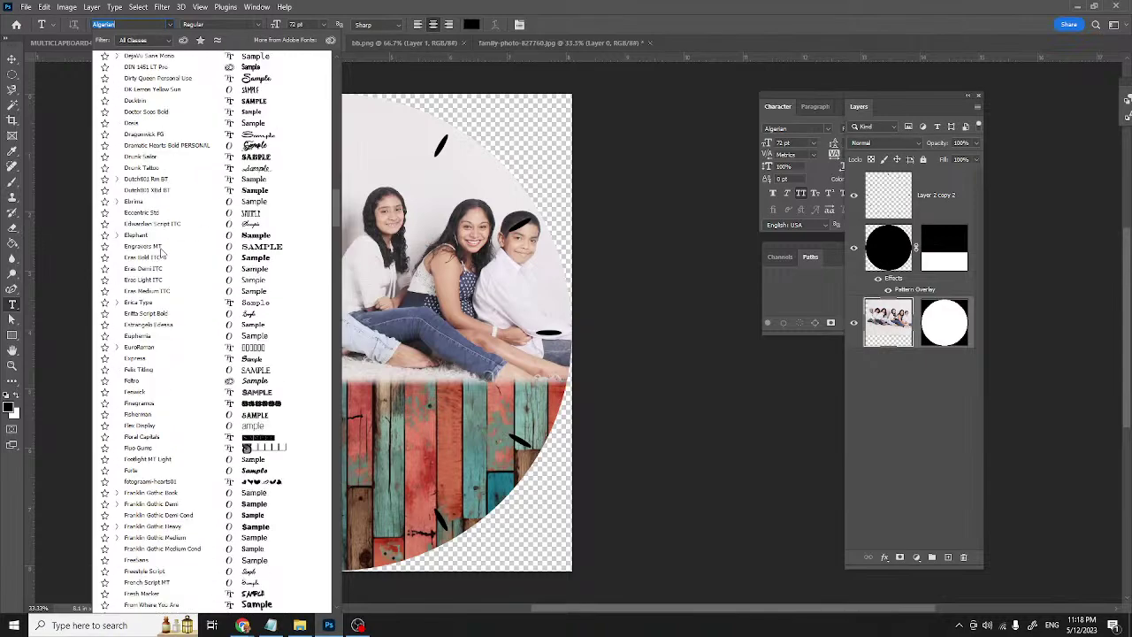
pyautogui.scroll(-1, 162, 255)
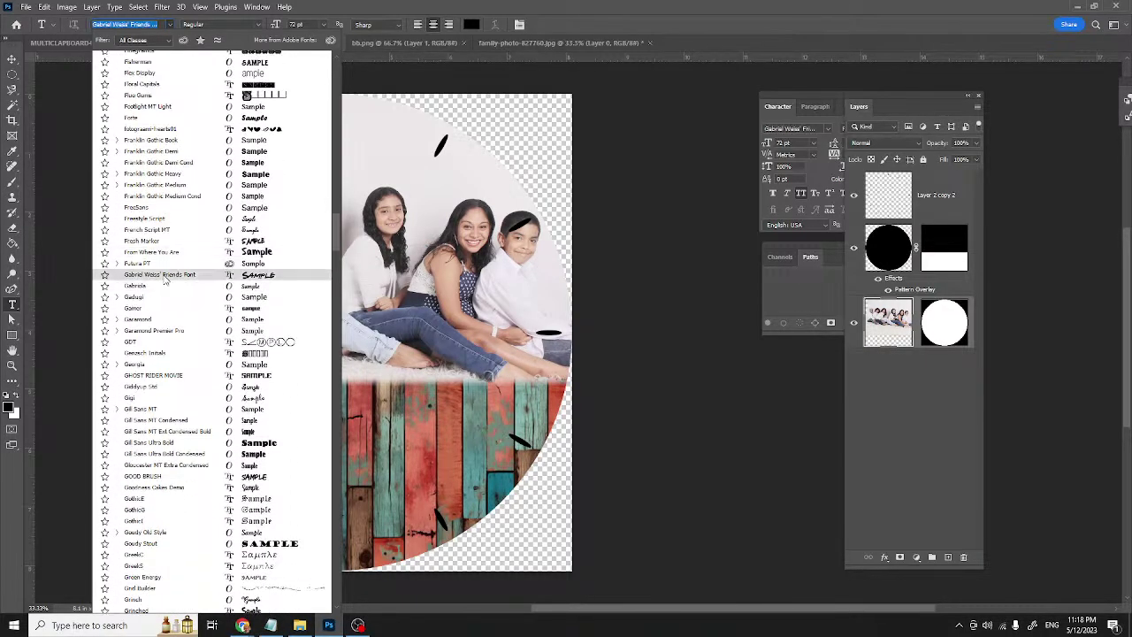
pyautogui.scroll(-12, 165, 278)
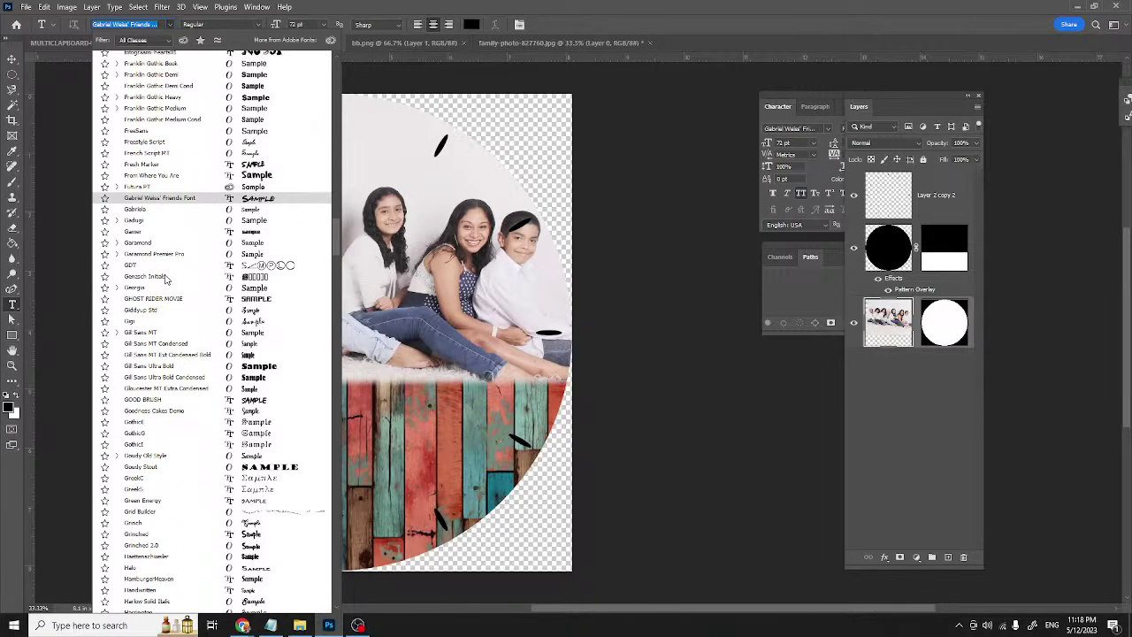
pyautogui.scroll(-8, 165, 278)
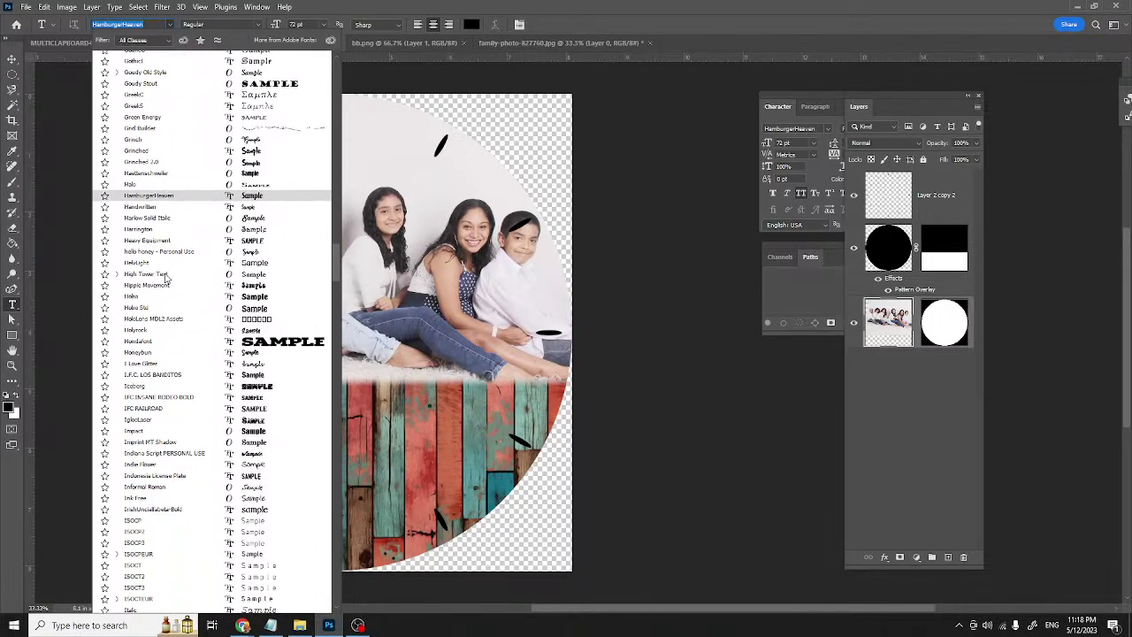
pyautogui.scroll(-5, 165, 278)
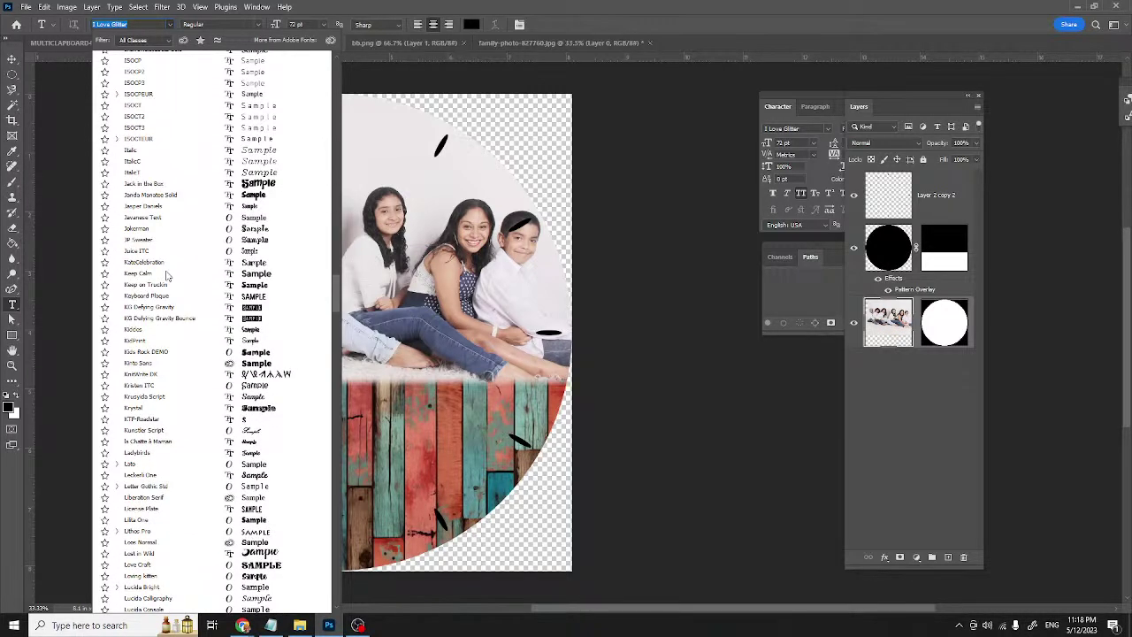
pyautogui.scroll(-1, 165, 277)
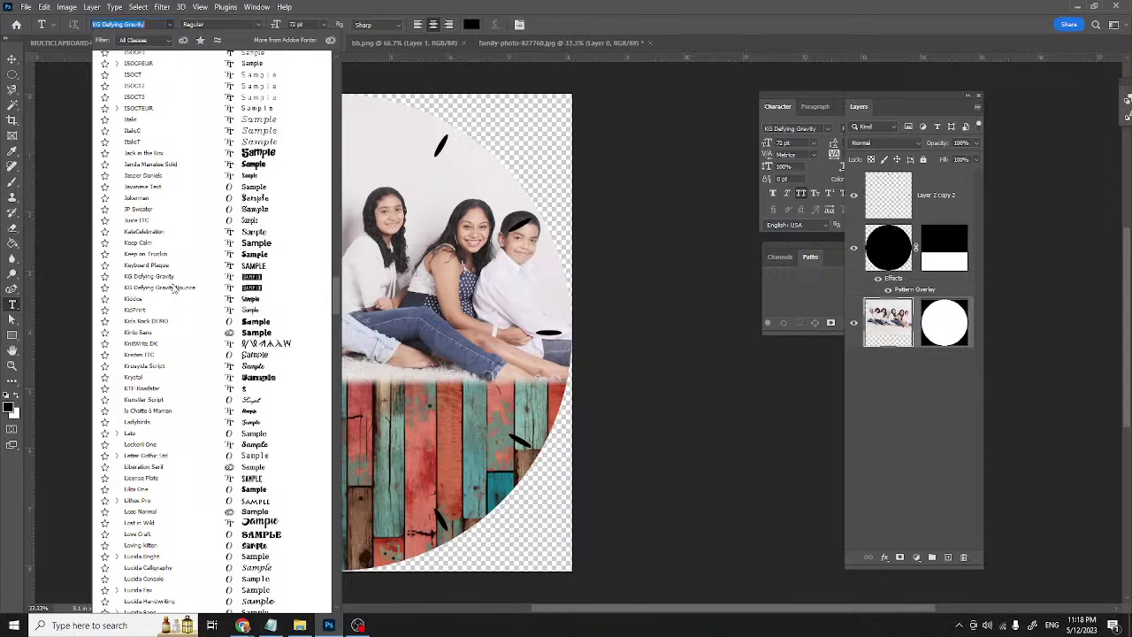
pyautogui.scroll(6, 173, 292)
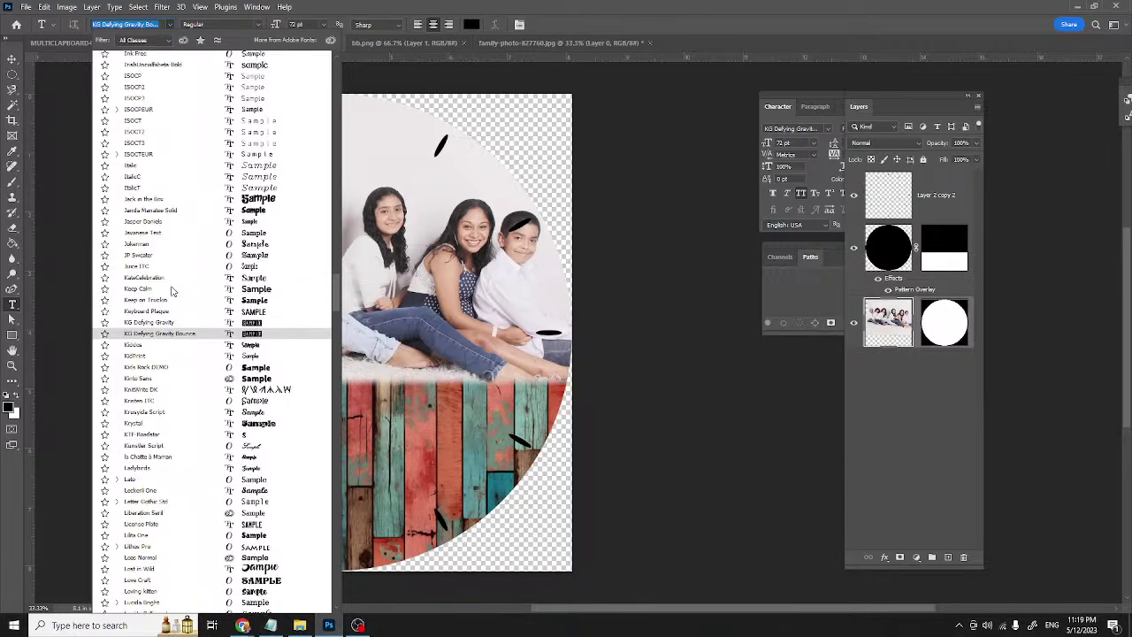
pyautogui.scroll(7, 172, 292)
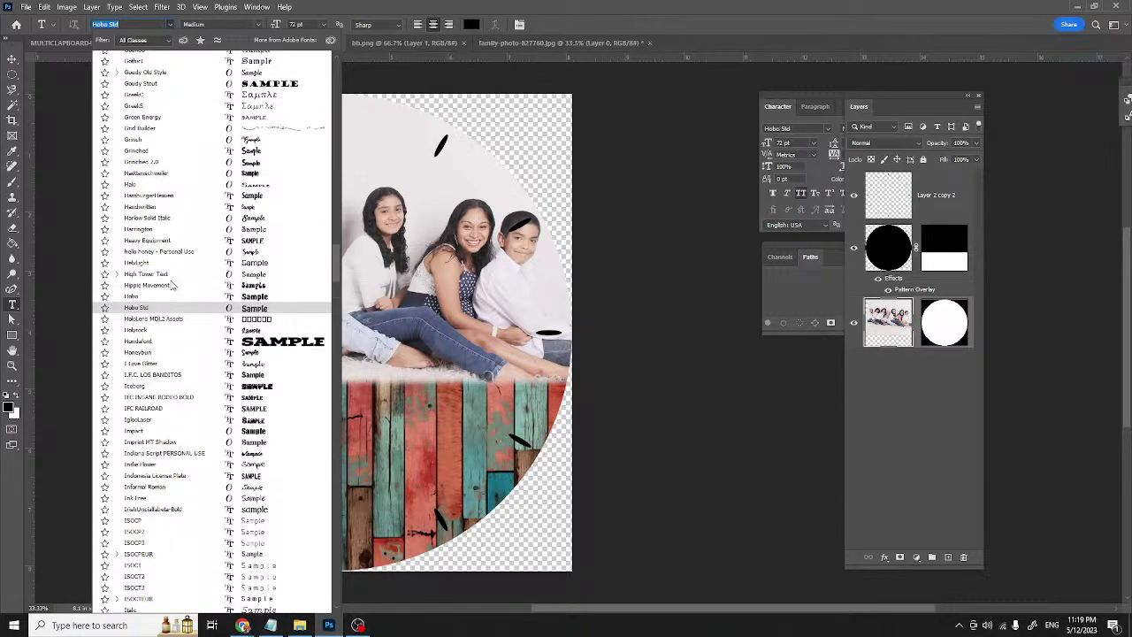
pyautogui.scroll(10, 172, 284)
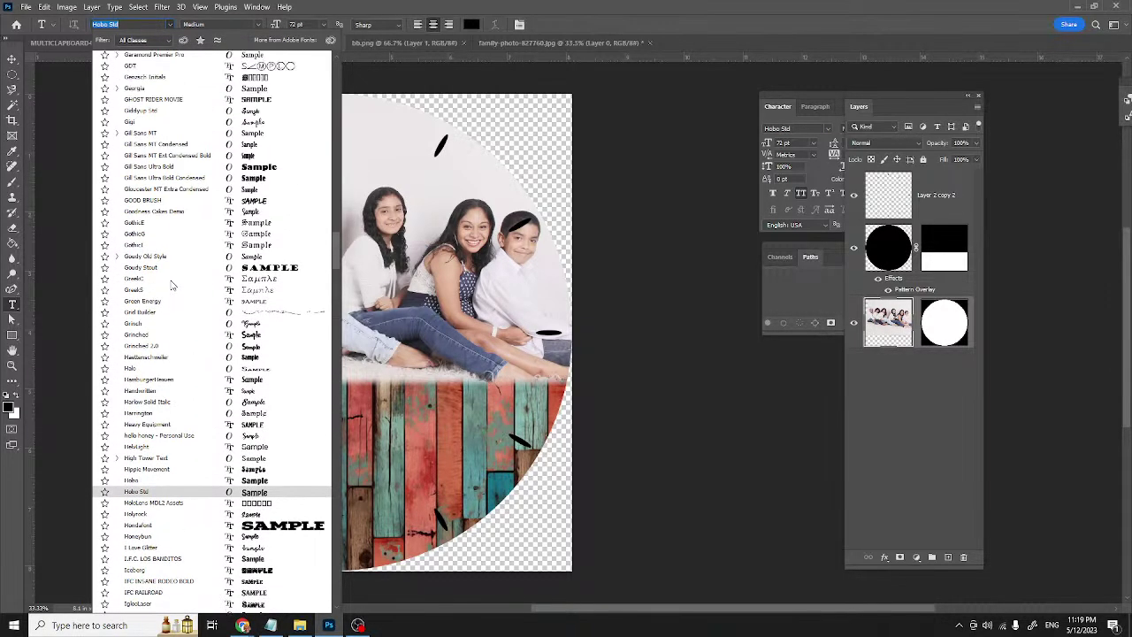
pyautogui.scroll(5, 173, 284)
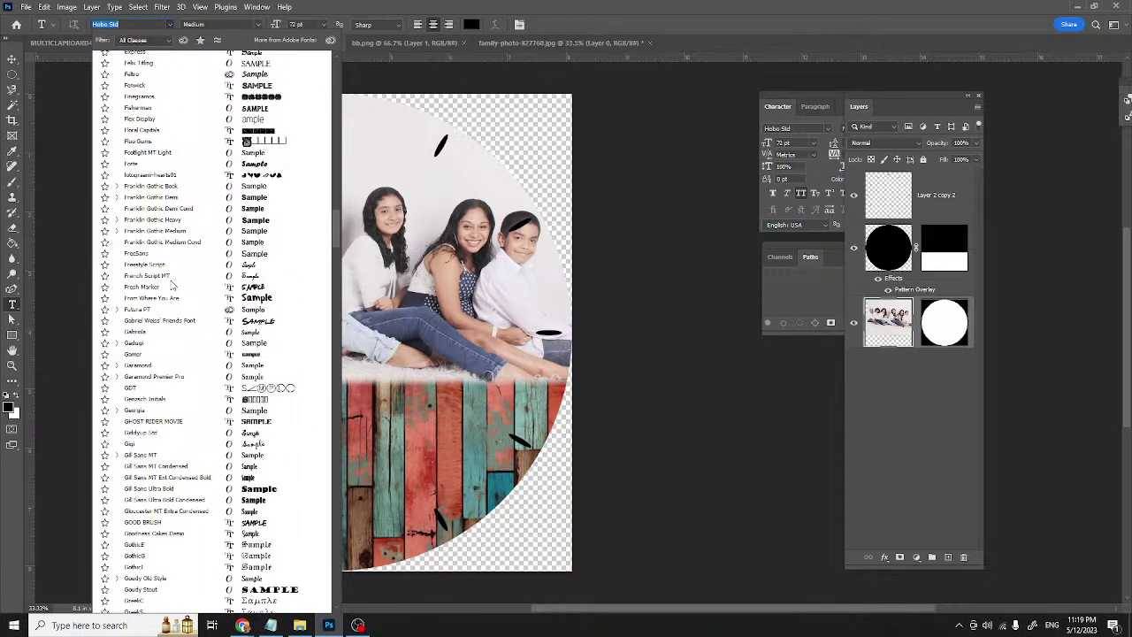
pyautogui.scroll(4, 173, 284)
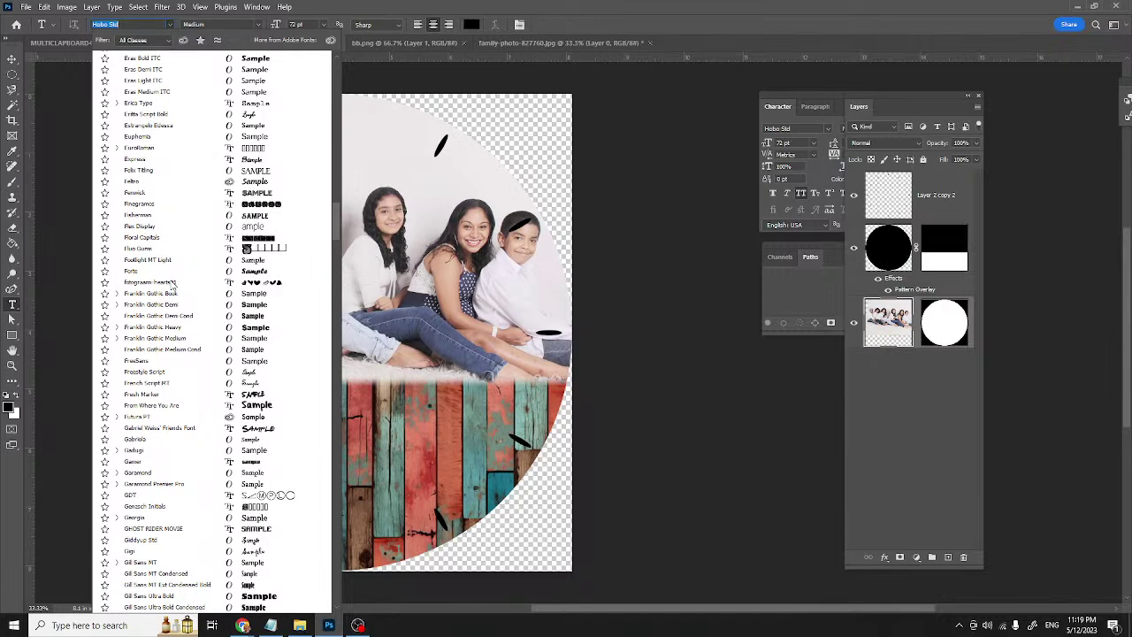
pyautogui.scroll(3, 174, 283)
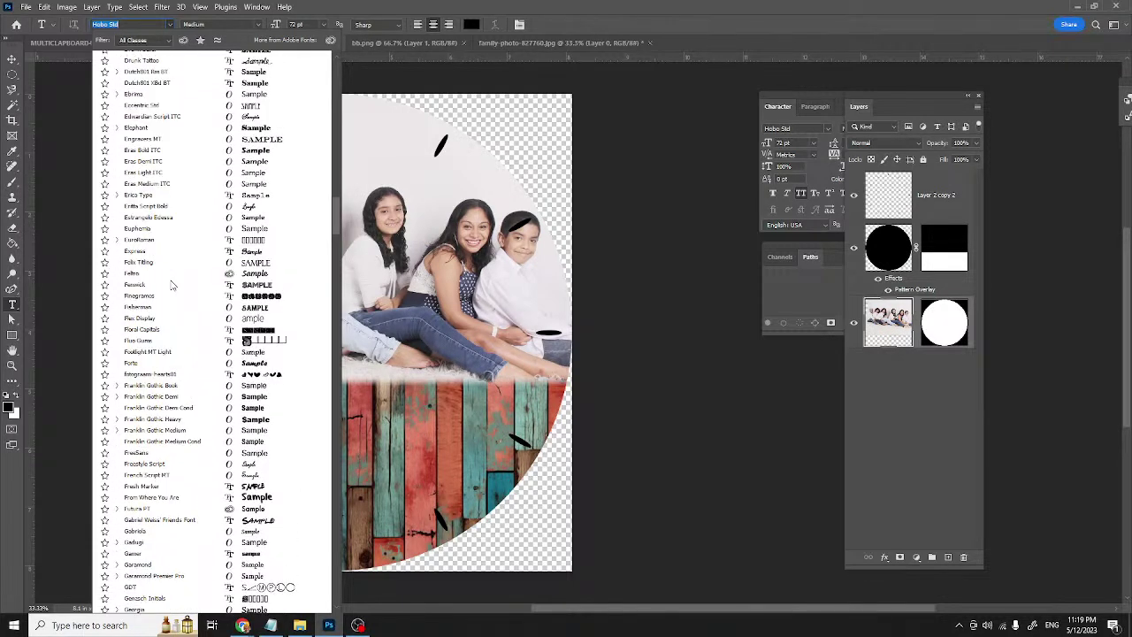
pyautogui.scroll(4, 172, 284)
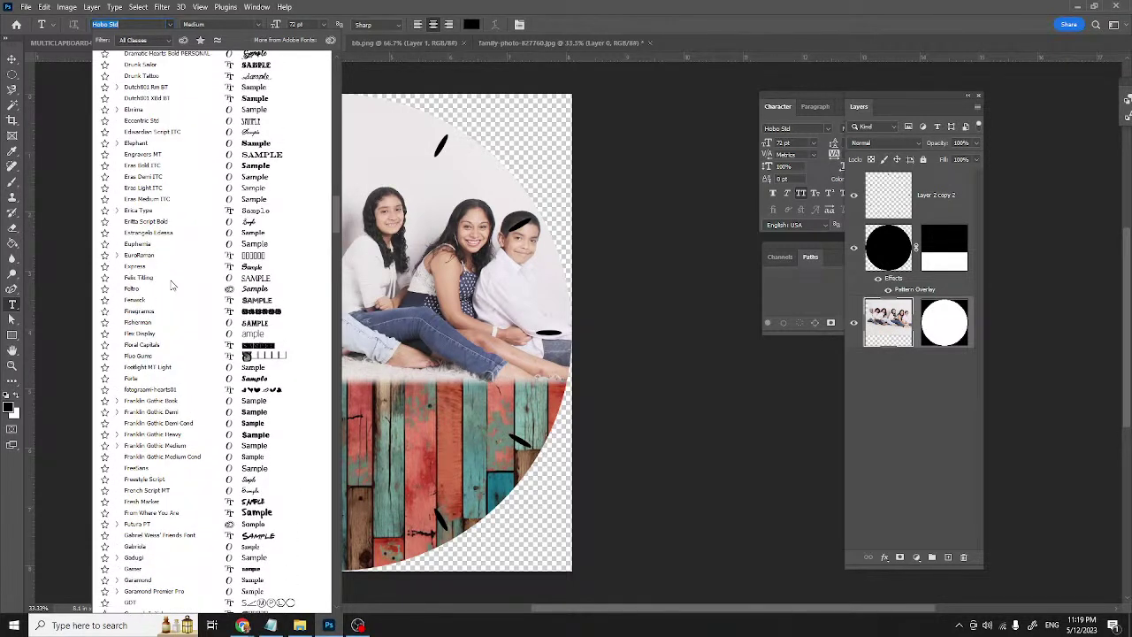
pyautogui.scroll(6, 173, 284)
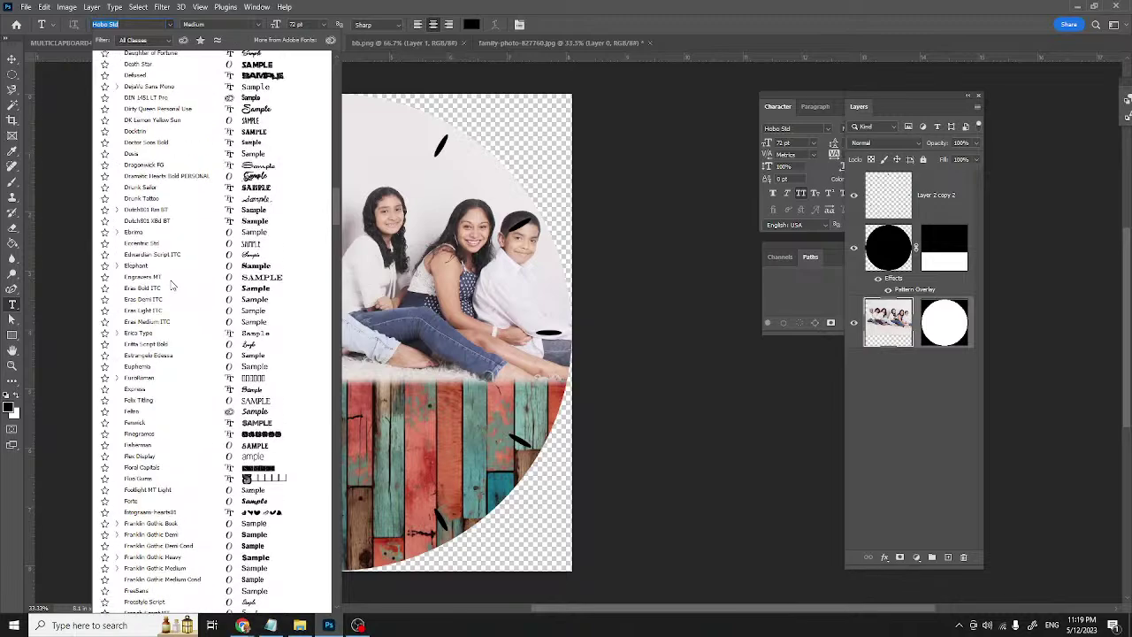
pyautogui.scroll(12, 174, 285)
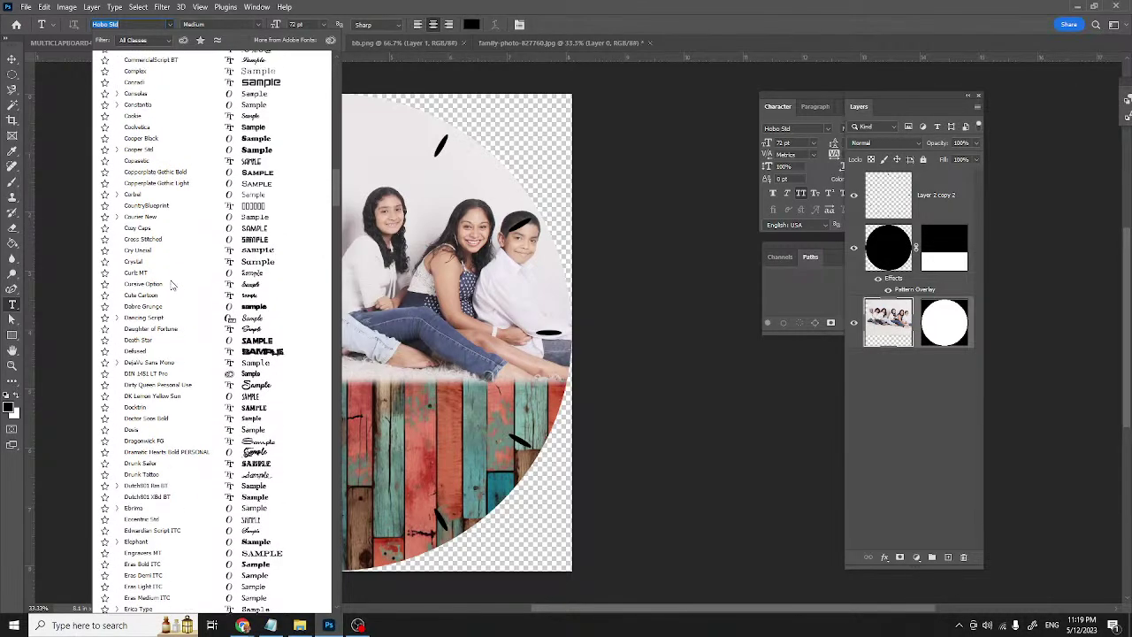
pyautogui.scroll(6, 173, 284)
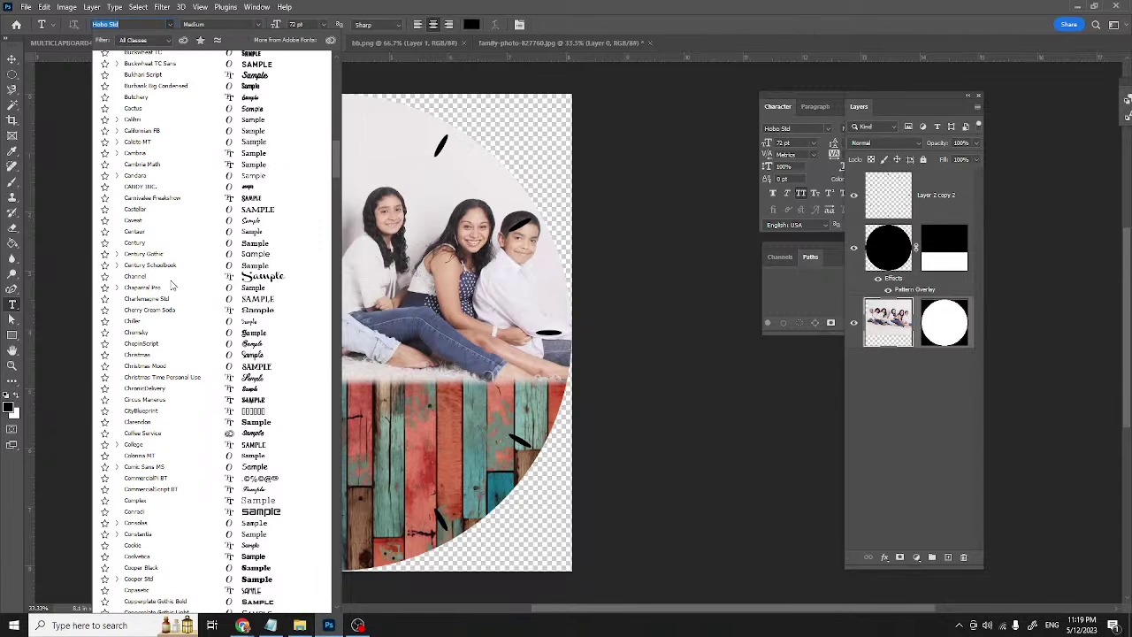
pyautogui.moveTo(338, 160); pyautogui.dragTo(335, 68)
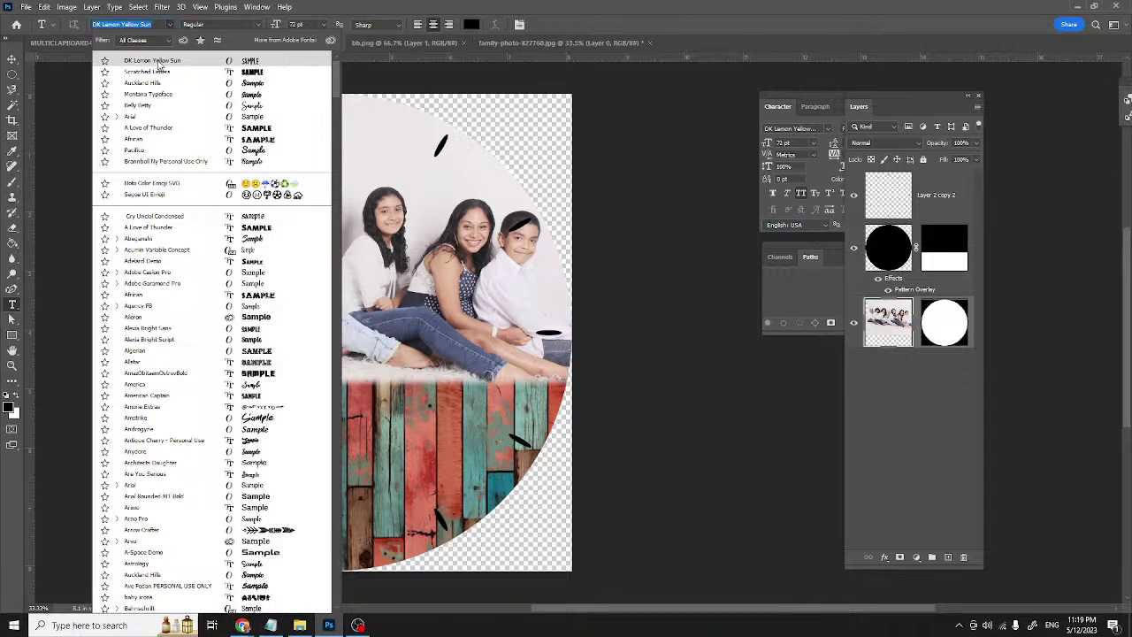
pyautogui.click(159, 62)
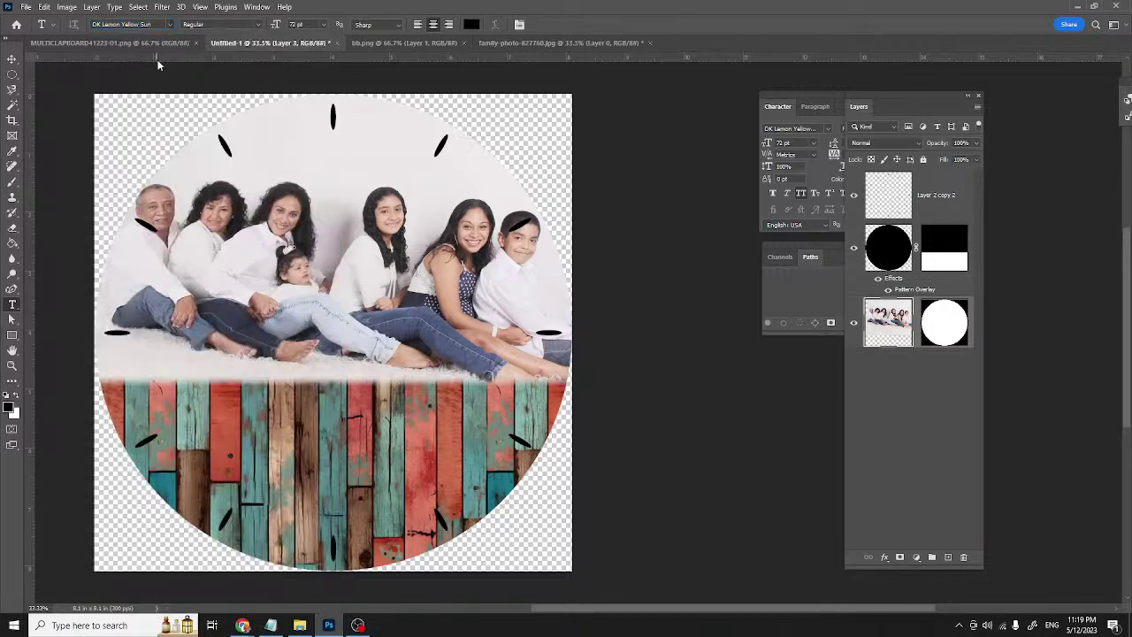
# - Start a text layer over the wood planks and place it above the Pattern Overlay circle layer in the layer order
pyautogui.click(301, 430)
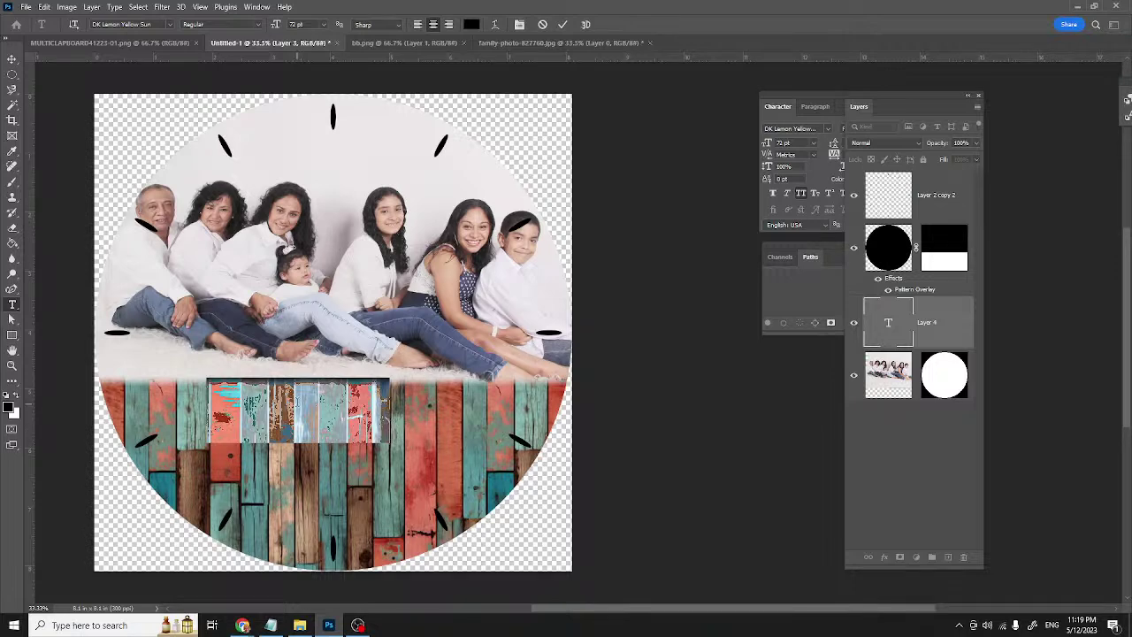
pyautogui.press('BackSpace')
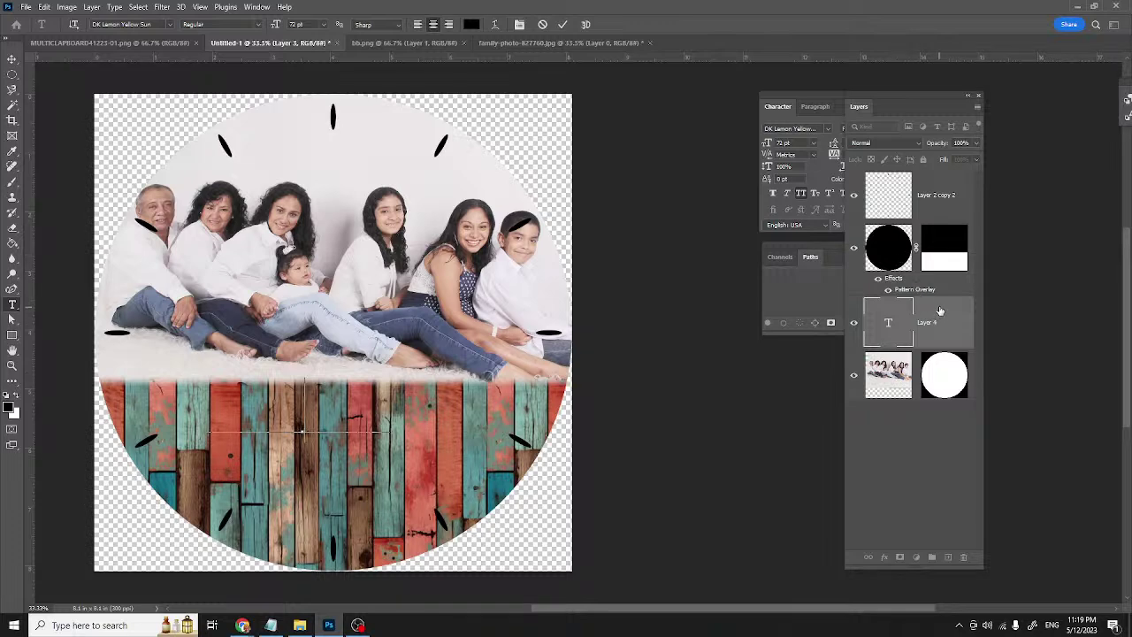
pyautogui.moveTo(940, 319); pyautogui.dragTo(940, 195)
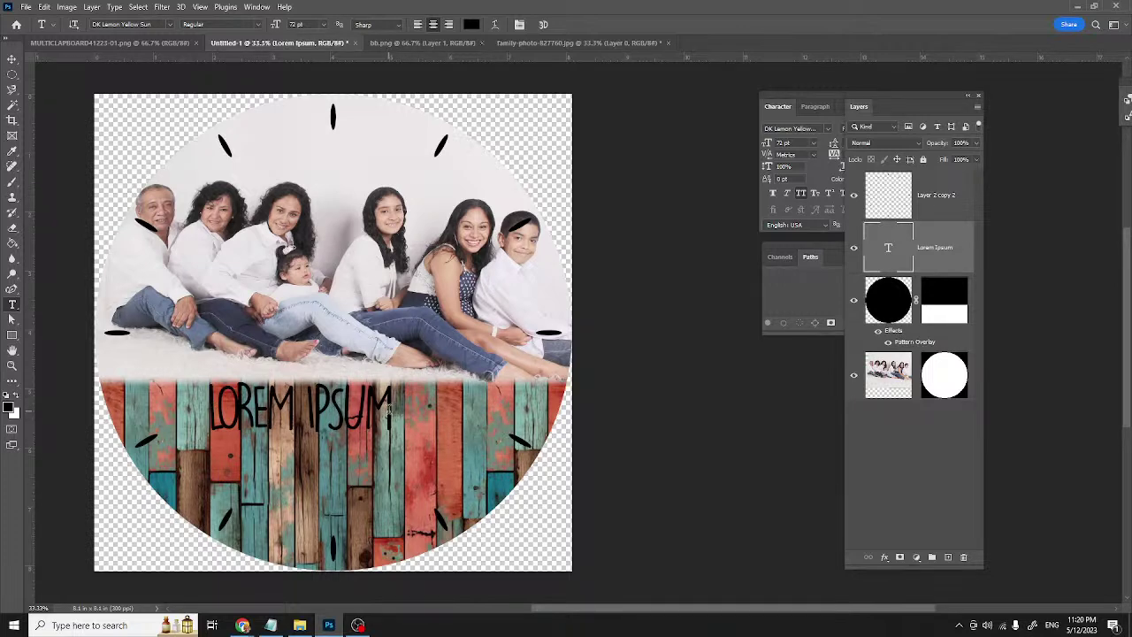
# - Replace the Lorem Ipsum placeholder with the word FAMILY and move the text down to the middle of the planks
pyautogui.moveTo(389, 409); pyautogui.dragTo(213, 411)
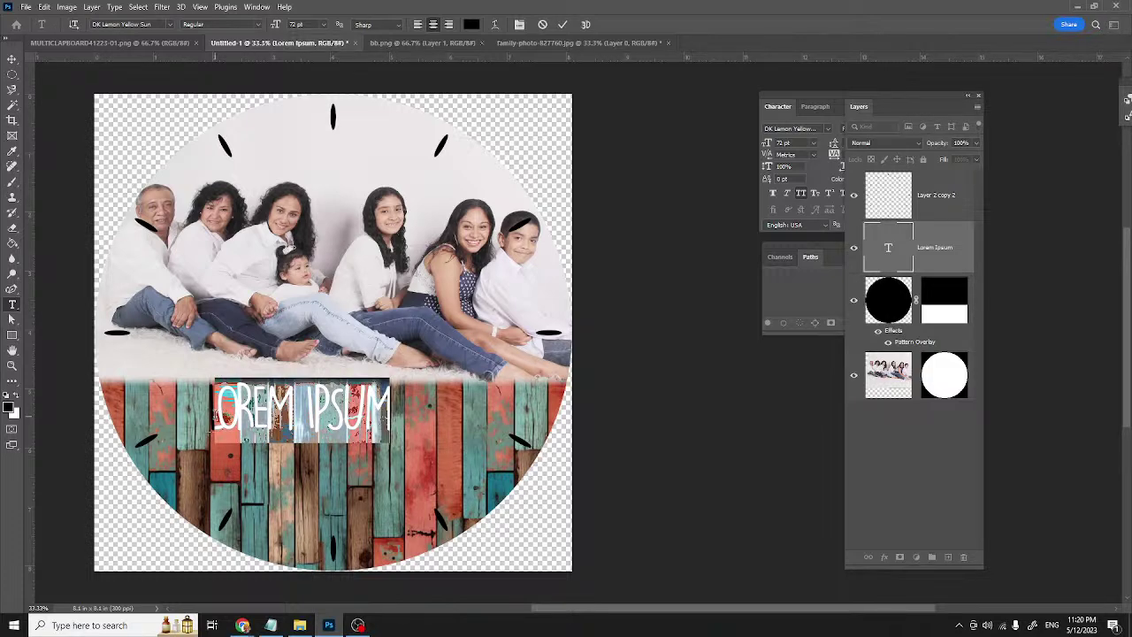
pyautogui.write('EA')
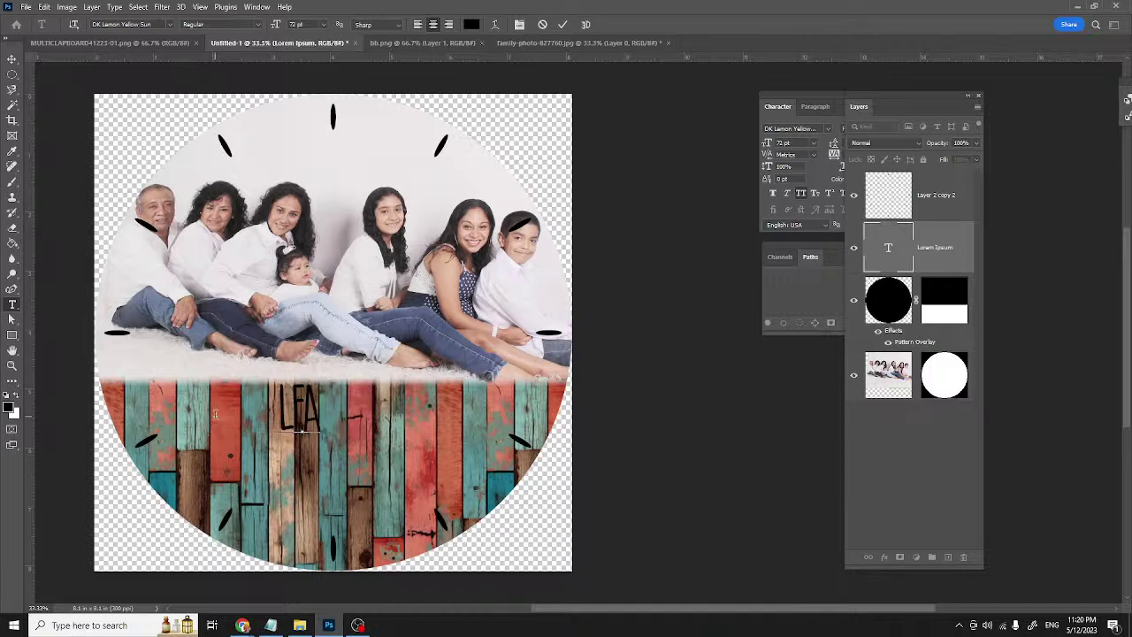
pyautogui.press('BackSpace')
pyautogui.press('BackSpace')
pyautogui.press('BackSpace')
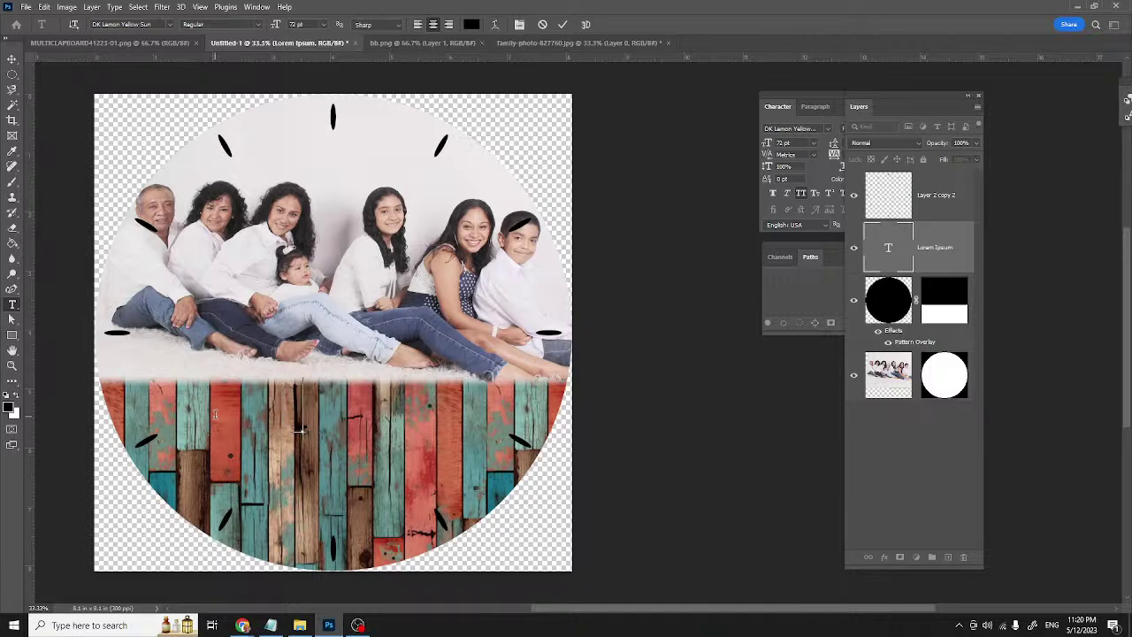
pyautogui.write('FAM')
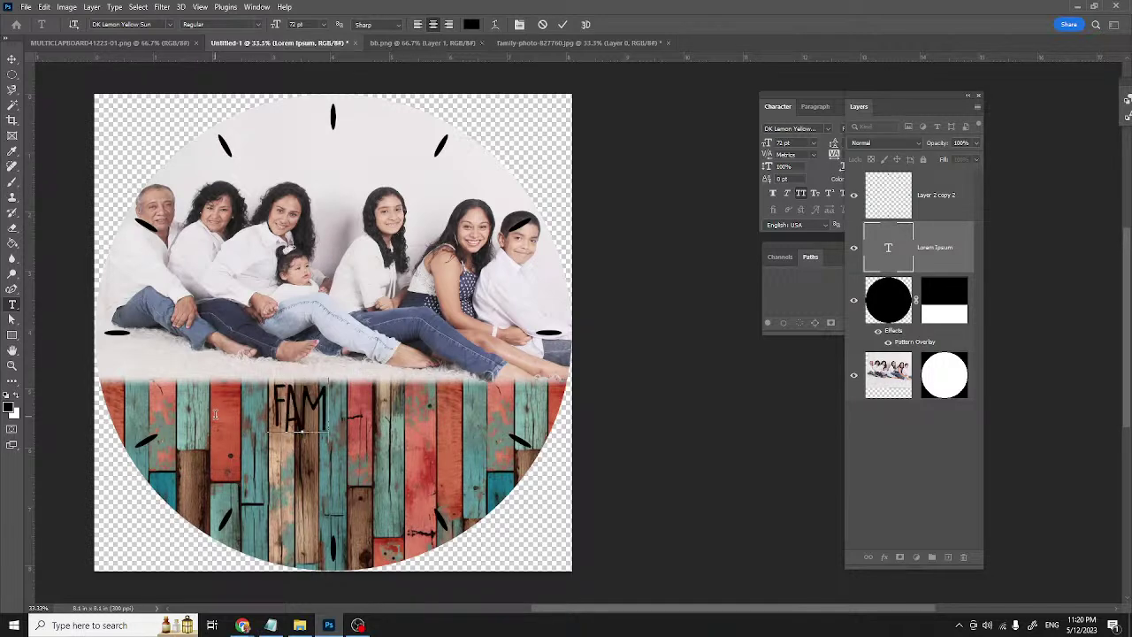
pyautogui.write('ILY')
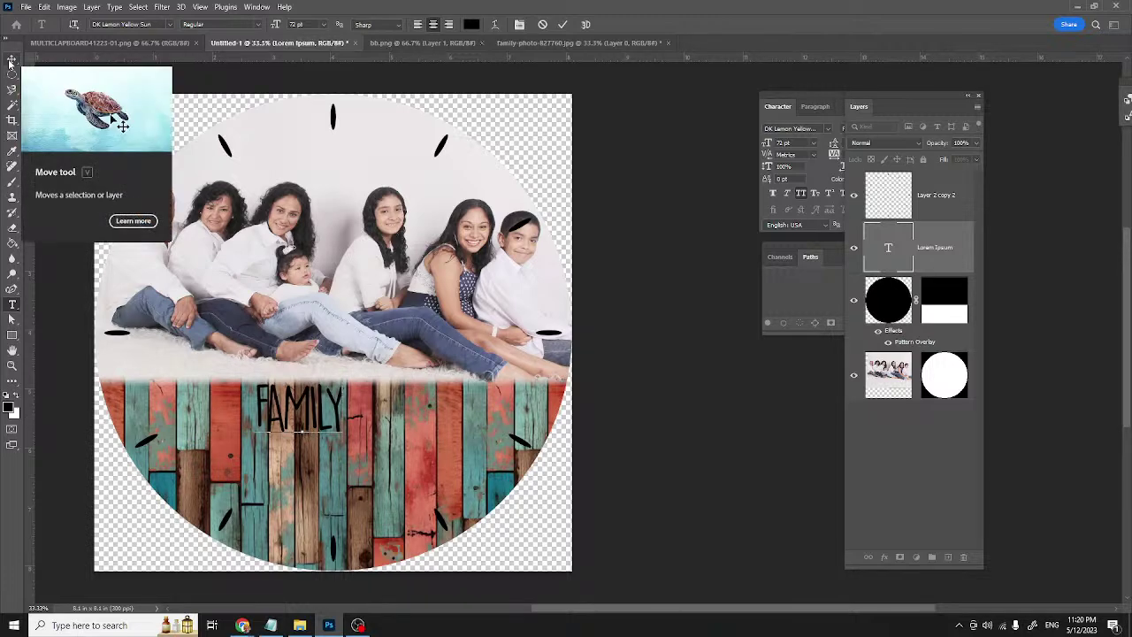
pyautogui.moveTo(338, 414); pyautogui.dragTo(318, 438)
# - Set the tracking of the FAMILY text to 100 and move the text up, just below the photo's fading edge
pyautogui.click(326, 412)
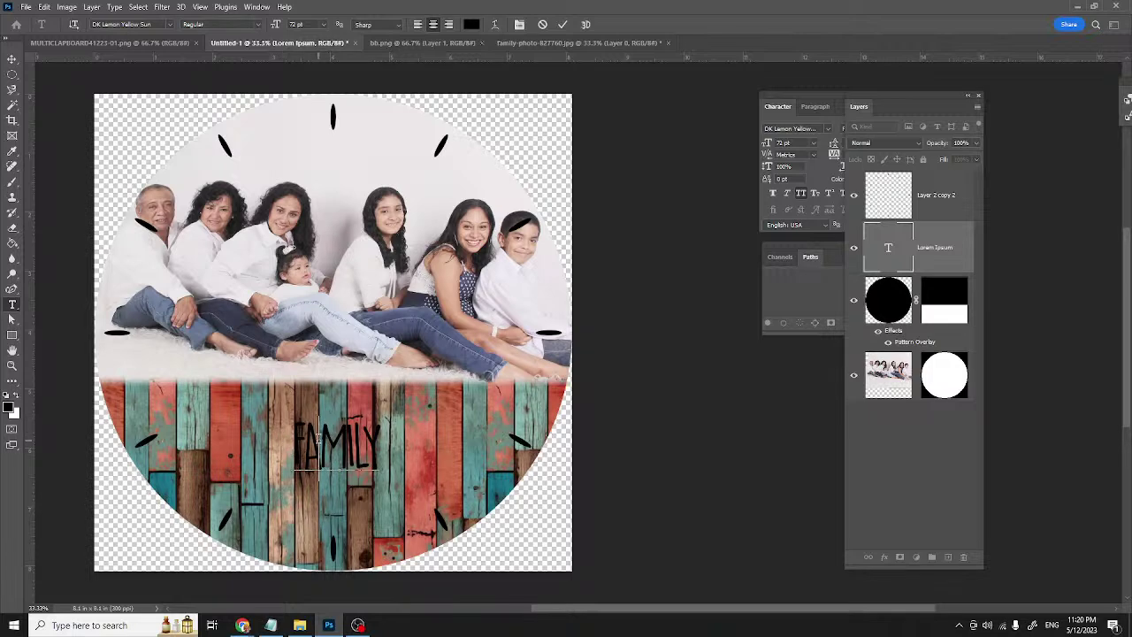
pyautogui.doubleClick(319, 439)
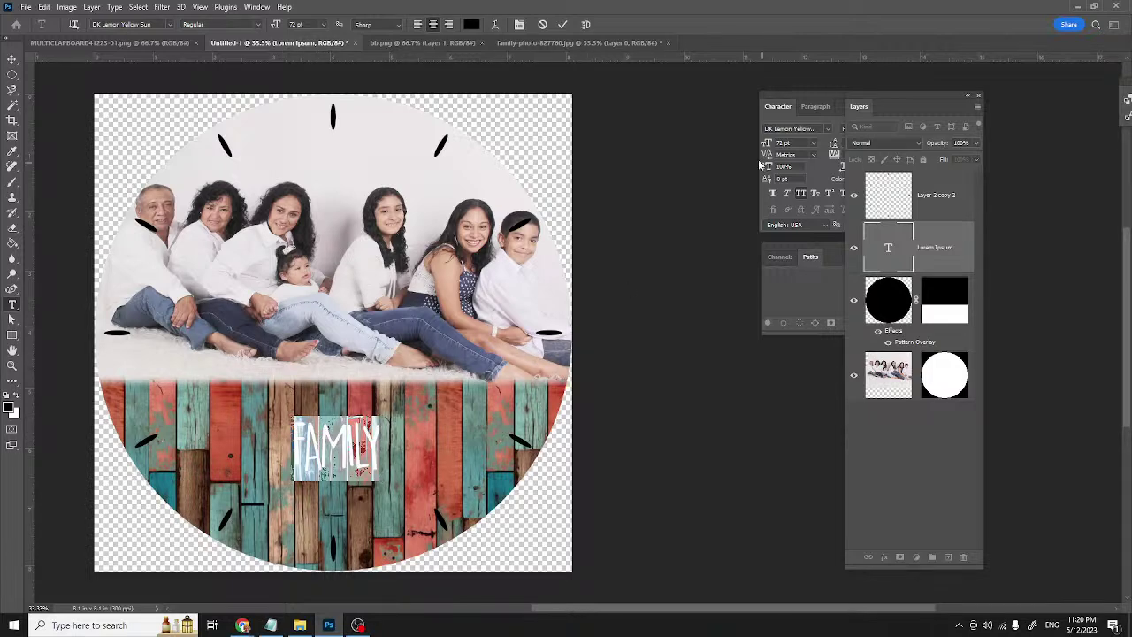
pyautogui.moveTo(797, 96); pyautogui.dragTo(614, 177)
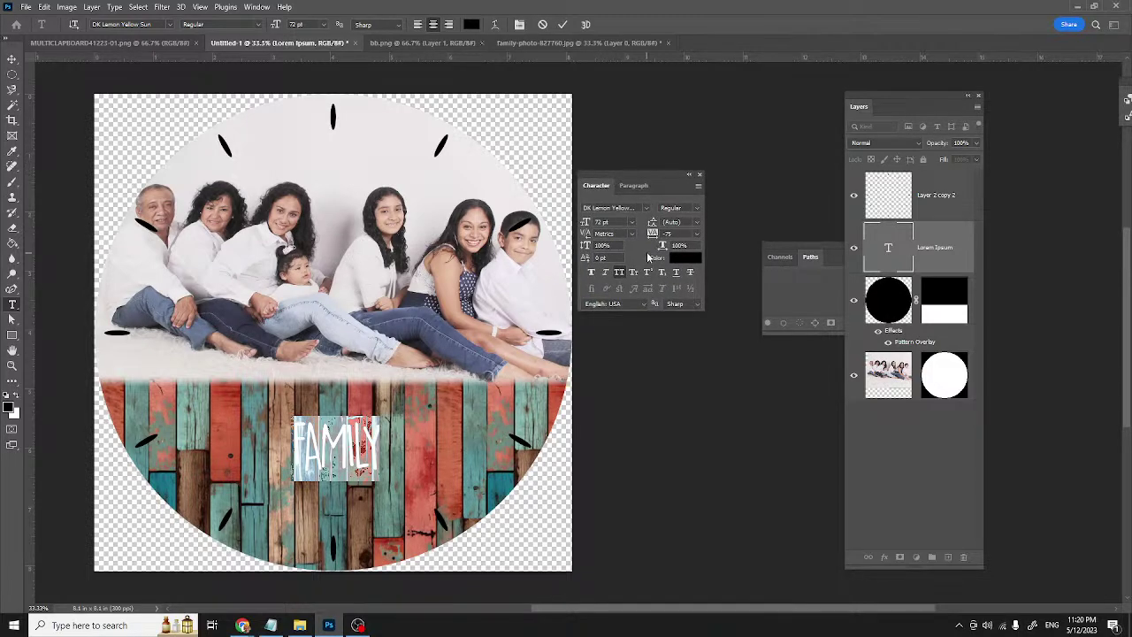
pyautogui.click(698, 235)
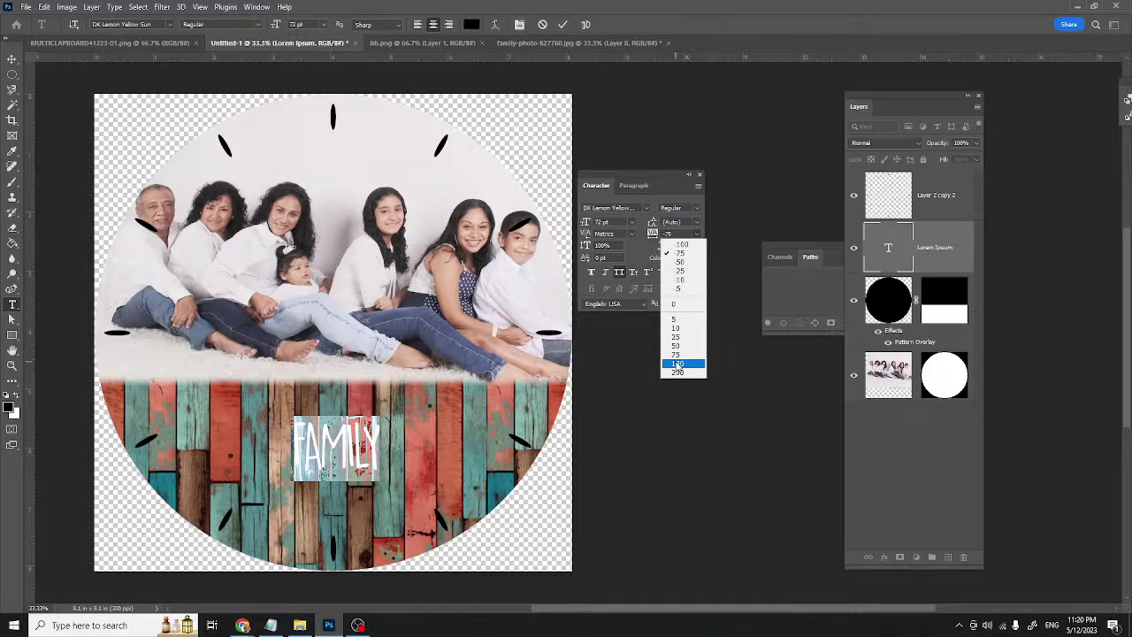
pyautogui.click(677, 365)
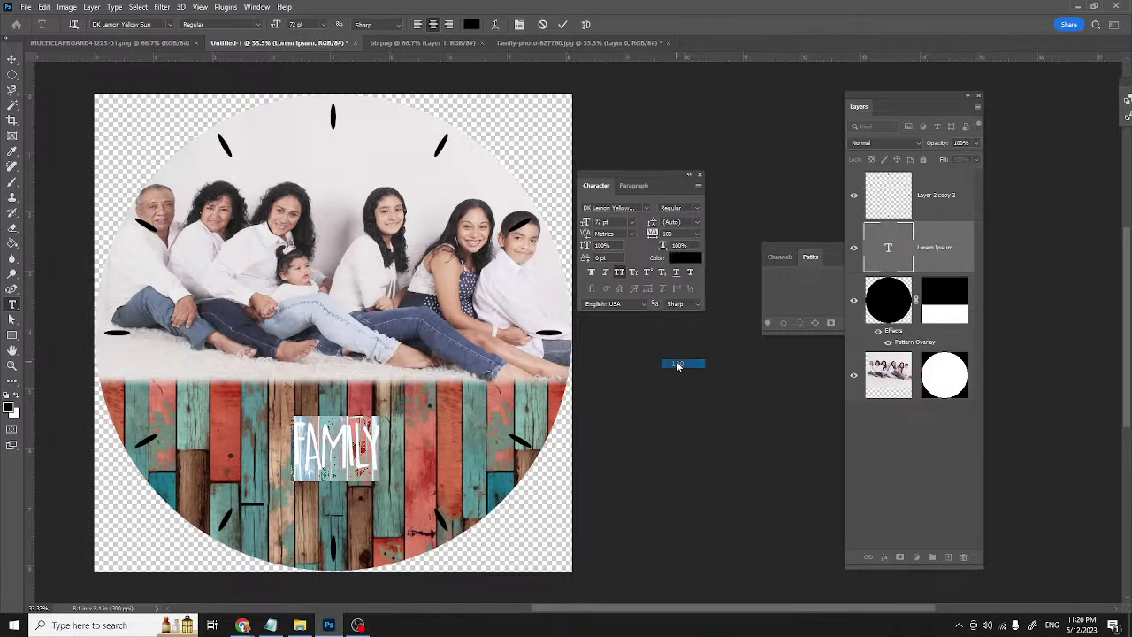
pyautogui.click(12, 58)
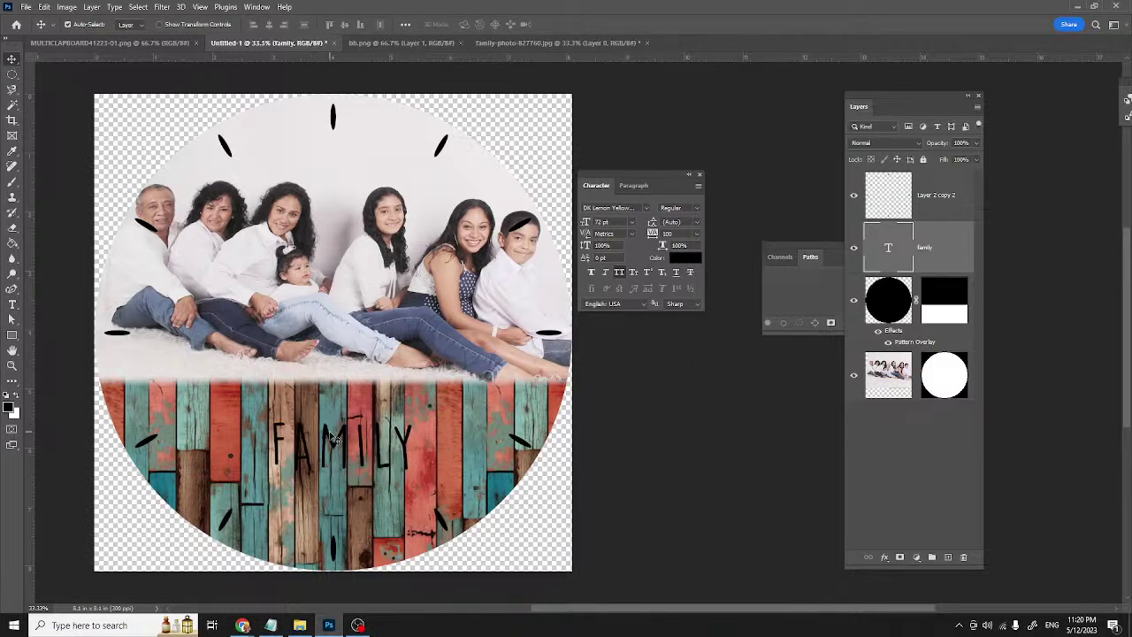
pyautogui.moveTo(329, 438); pyautogui.dragTo(323, 405)
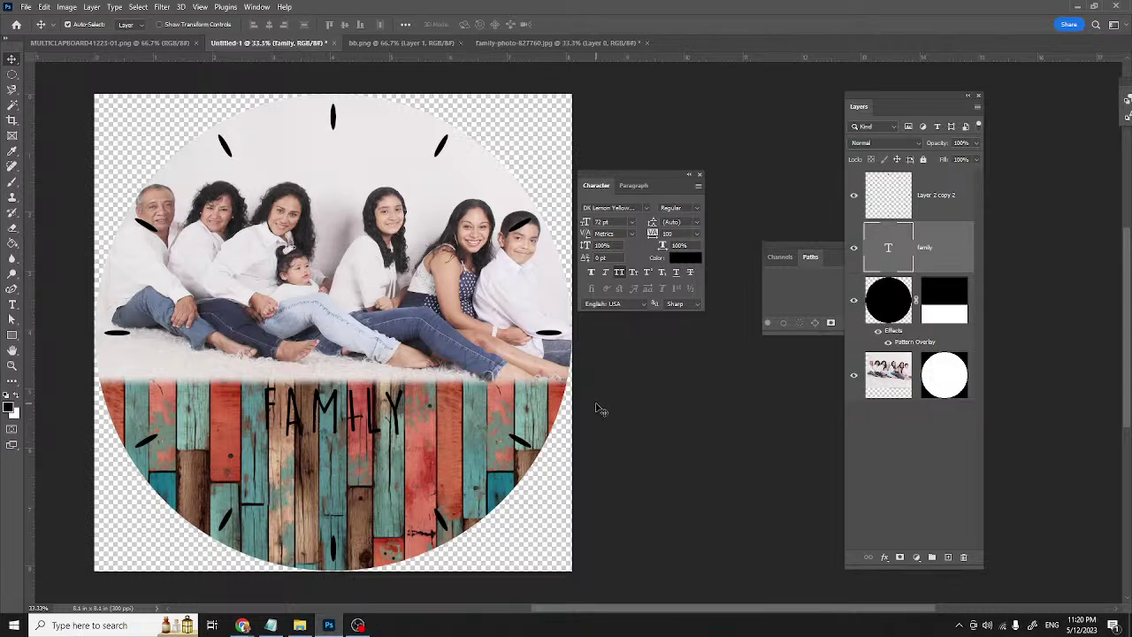
# - Change the FAMILY text colour to near-white #fefcfc and commit the text edit
pyautogui.doubleClick(346, 412)
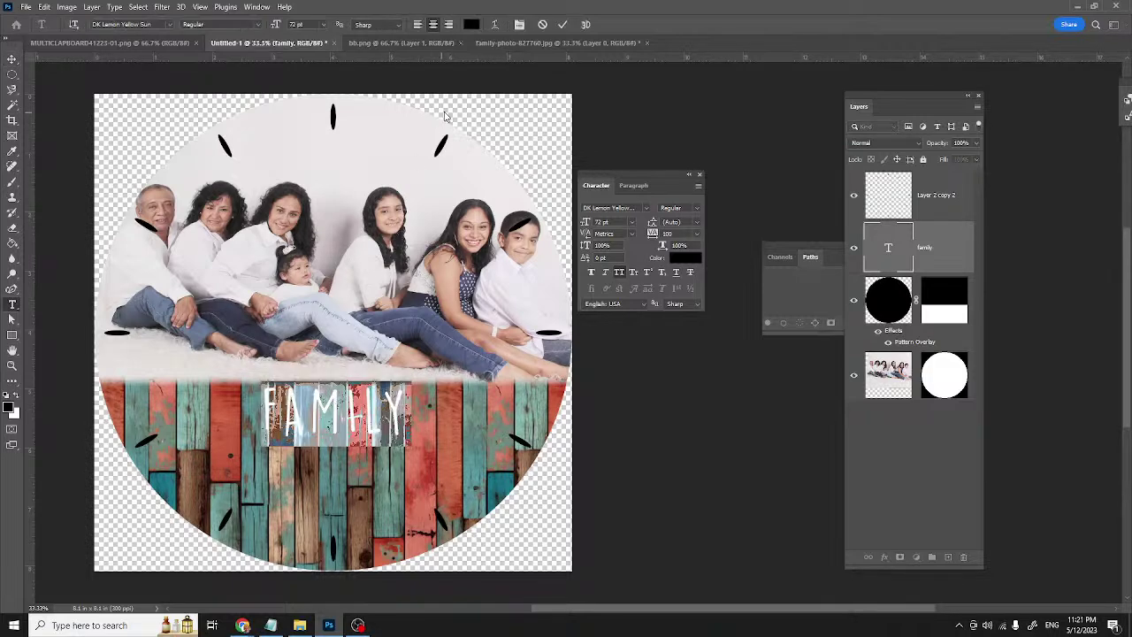
pyautogui.click(471, 24)
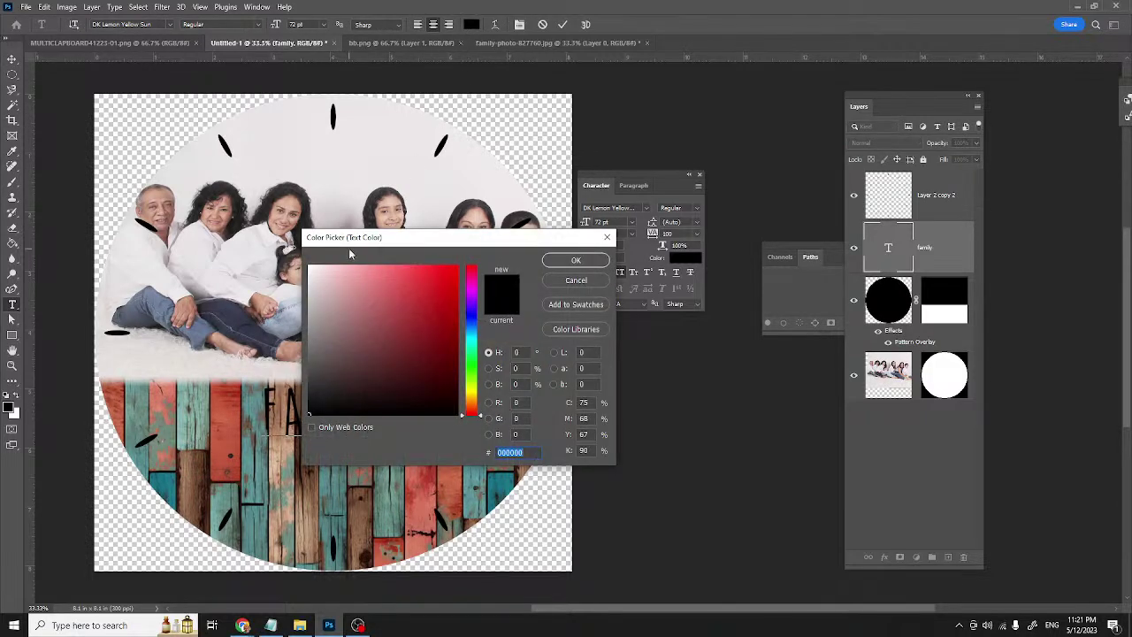
pyautogui.click(309, 265)
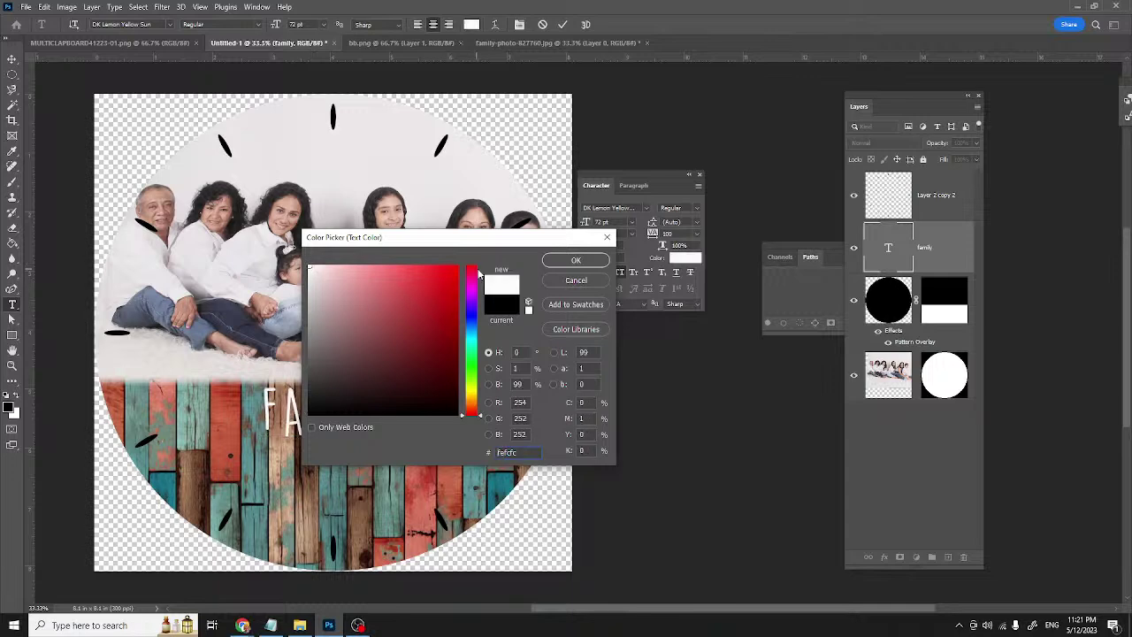
pyautogui.click(561, 262)
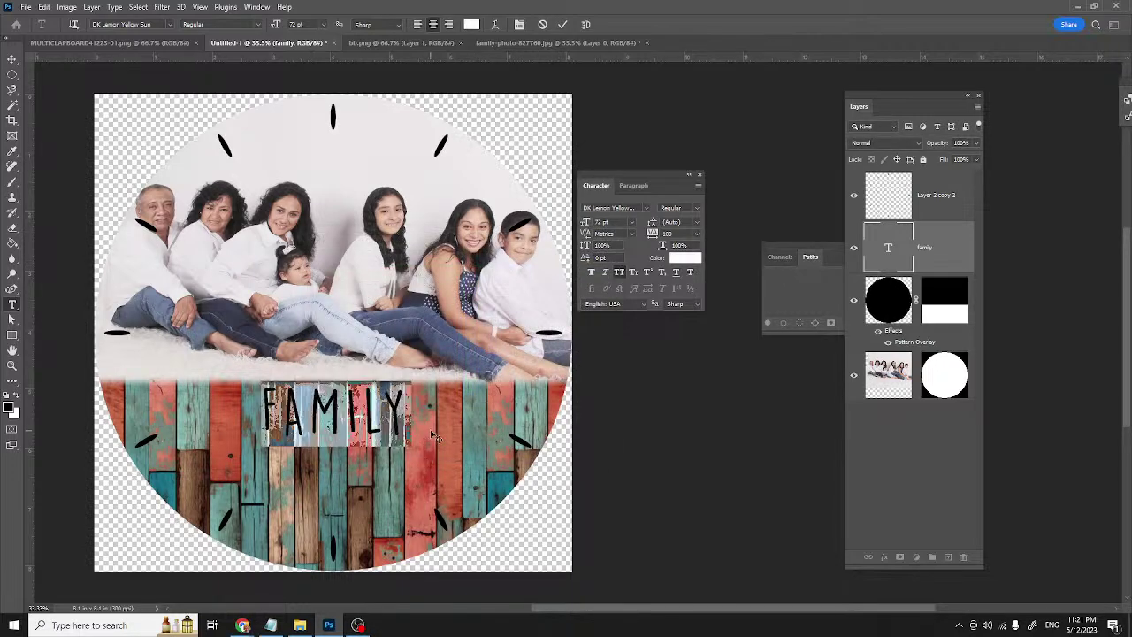
pyautogui.click(554, 442)
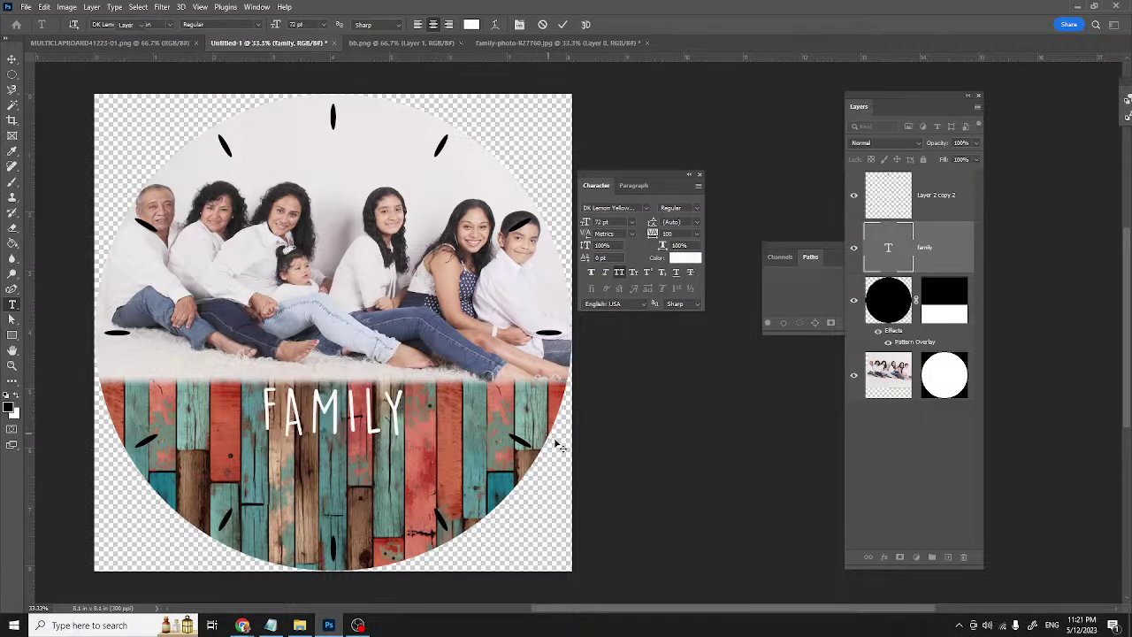
pyautogui.press('v')
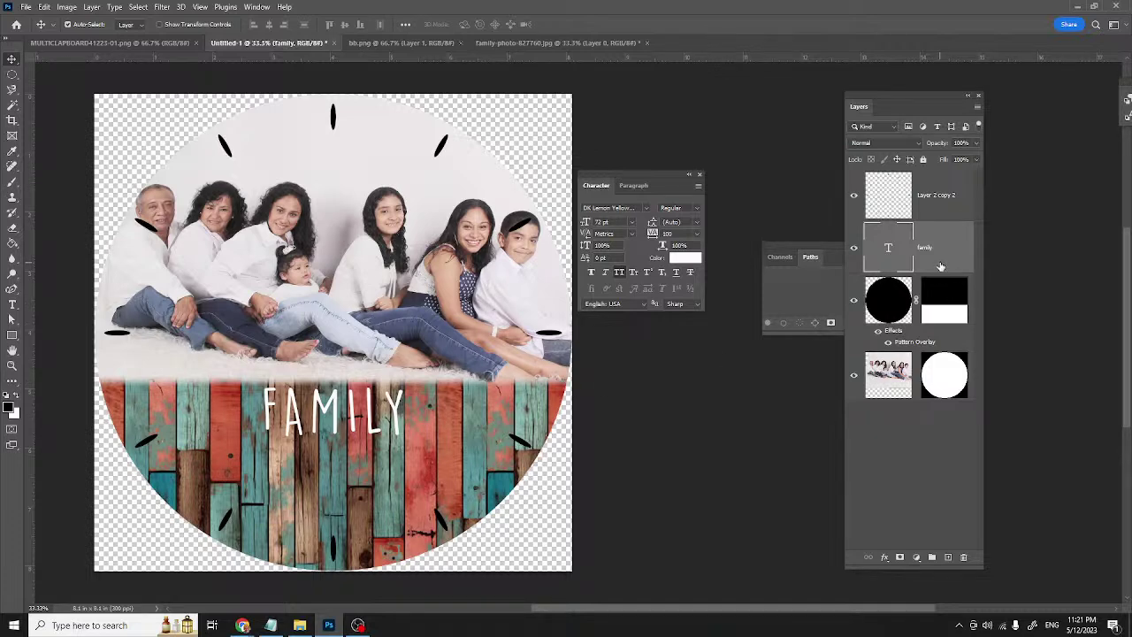
# - Give the family text layer a Color Overlay effect with Normal blend mode and black #000000
pyautogui.doubleClick(940, 267)
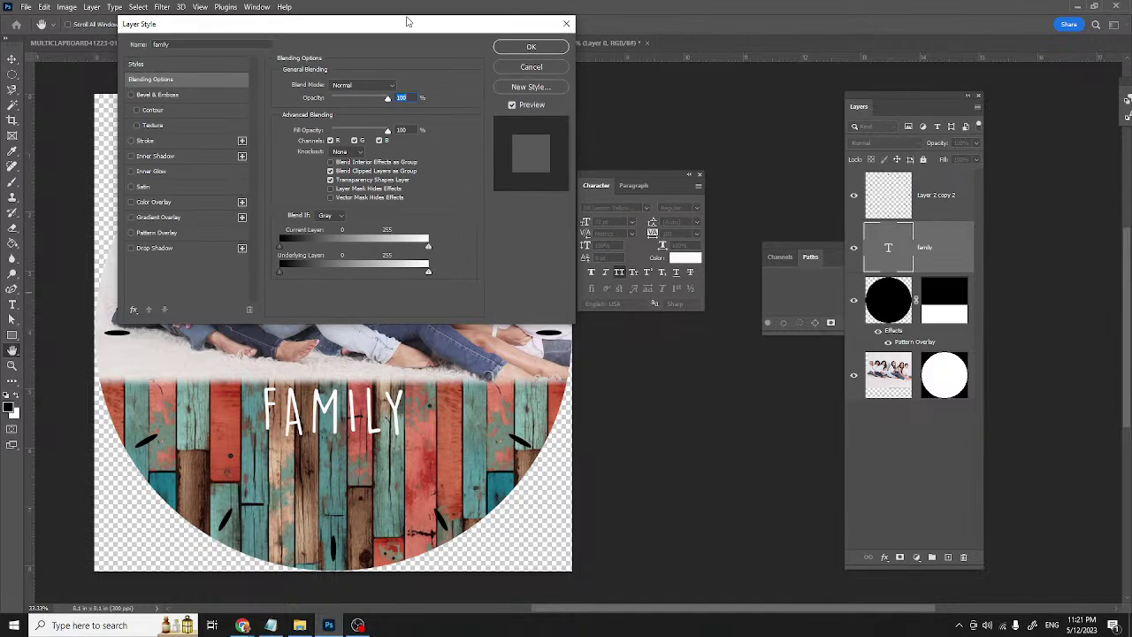
pyautogui.moveTo(402, 27); pyautogui.dragTo(741, 42)
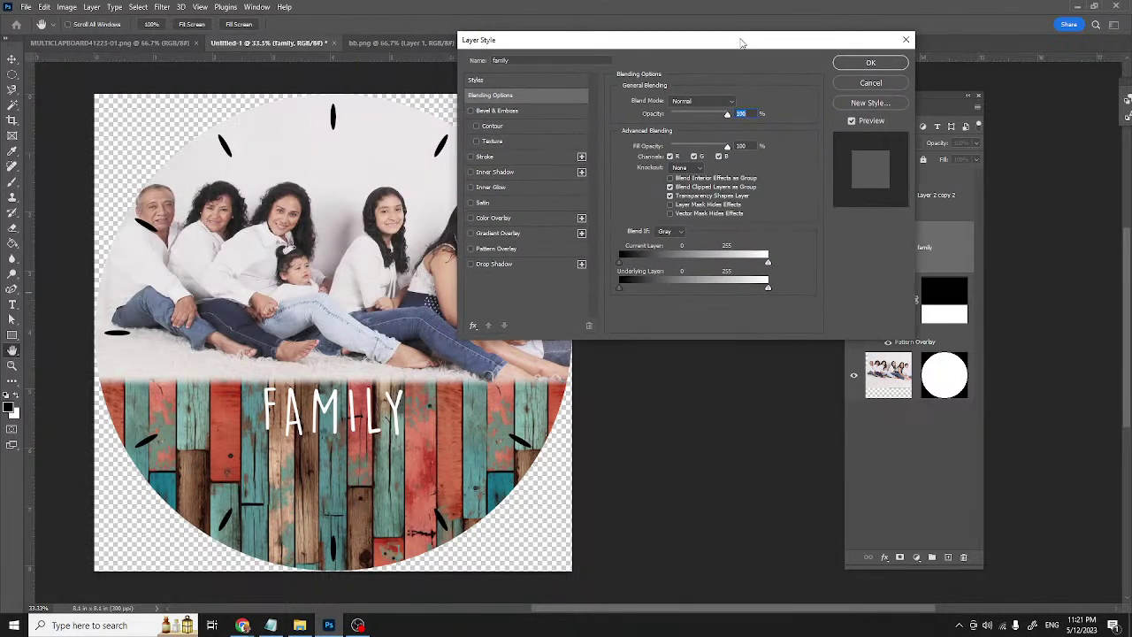
pyautogui.click(484, 220)
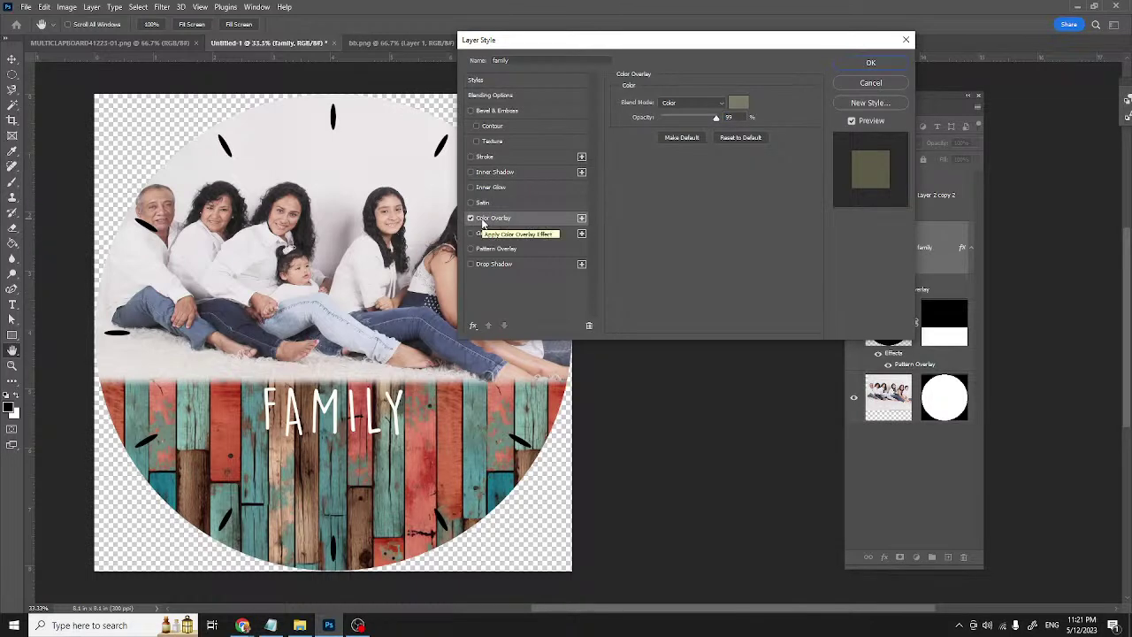
pyautogui.click(687, 105)
pyautogui.click(683, 104)
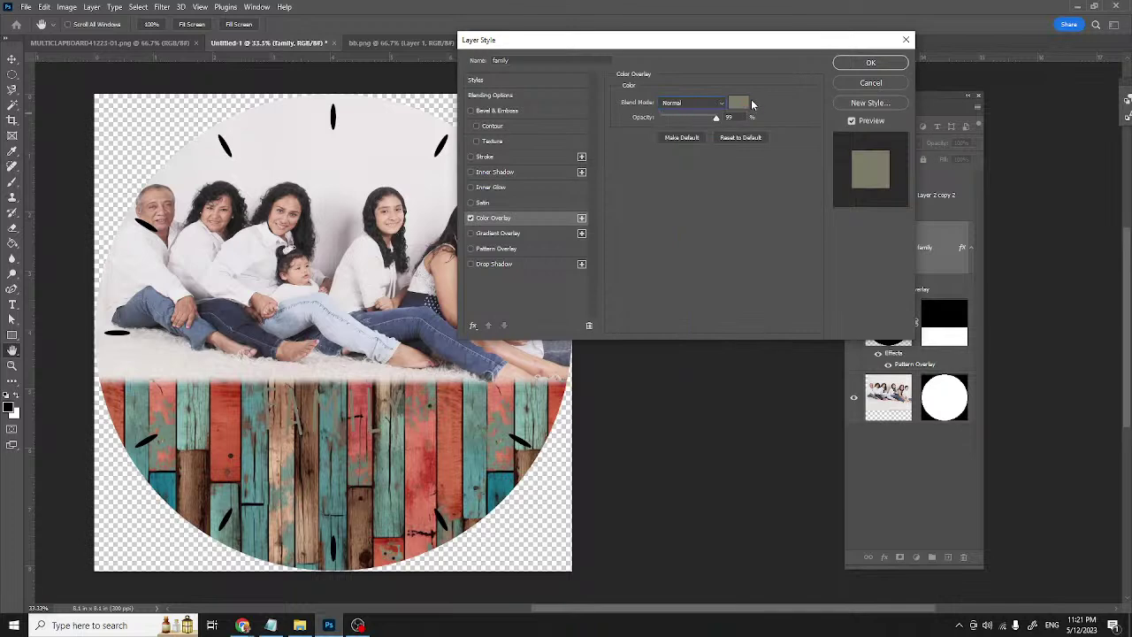
pyautogui.click(738, 103)
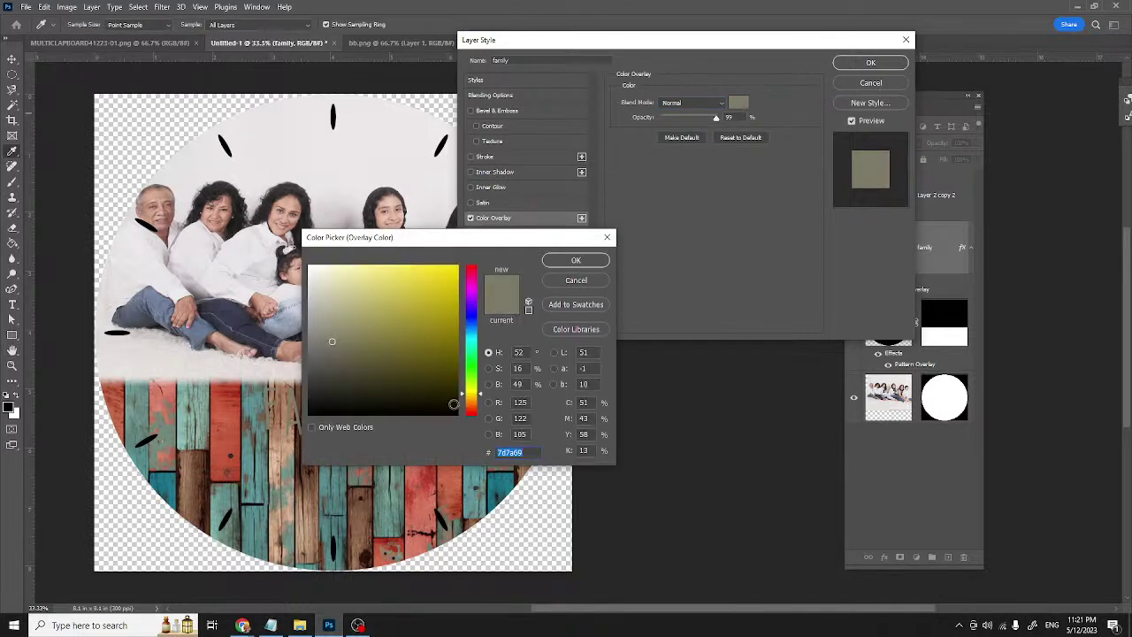
pyautogui.click(458, 415)
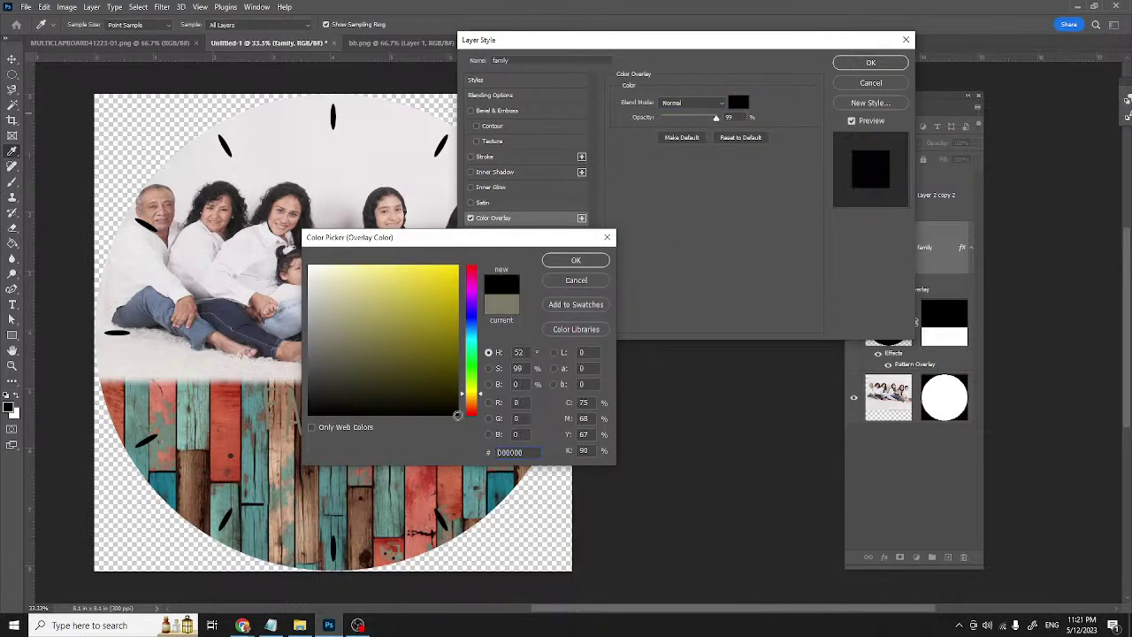
pyautogui.click(572, 262)
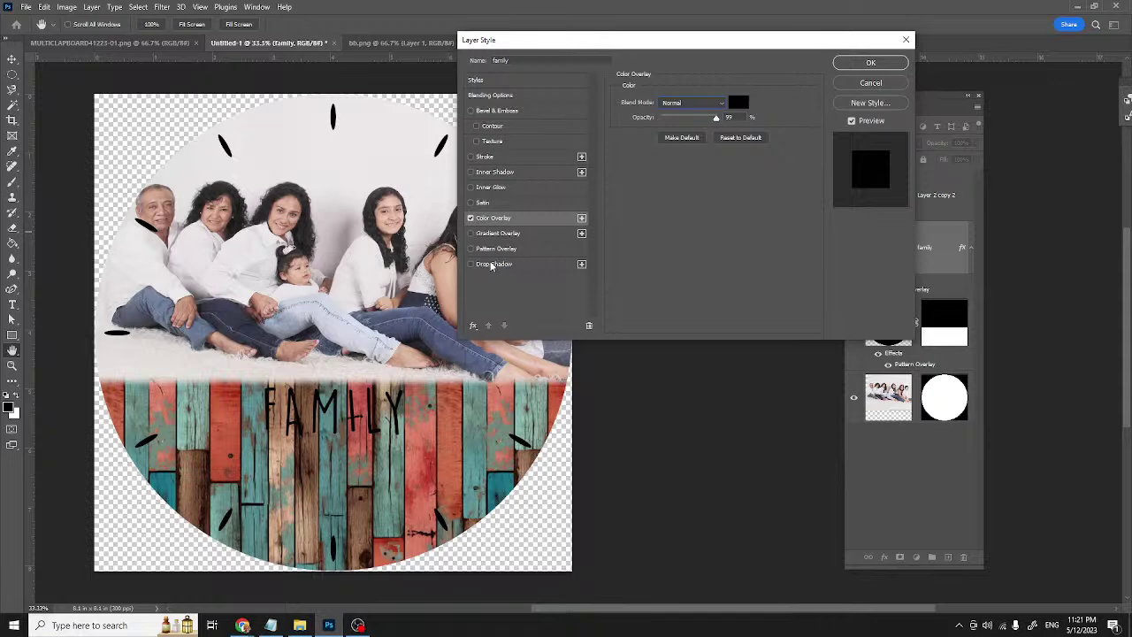
# - Add a 43 px outside Stroke with a Shape Burst gradient to the FAMILY text and place the gradient's end opacity stop at location 100
pyautogui.click(484, 158)
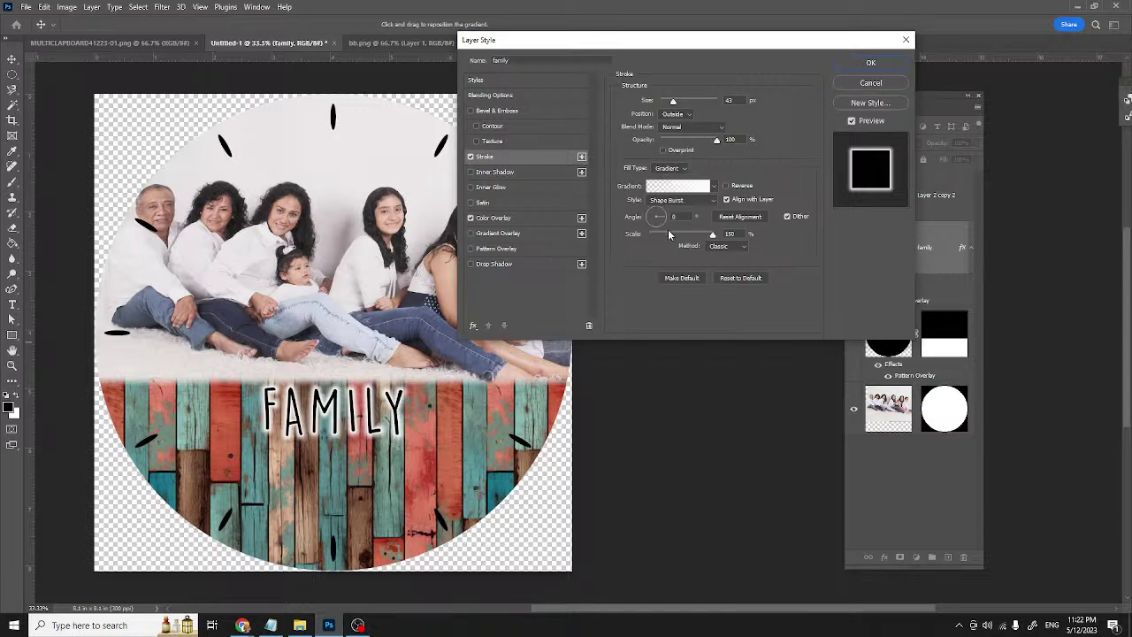
pyautogui.click(677, 187)
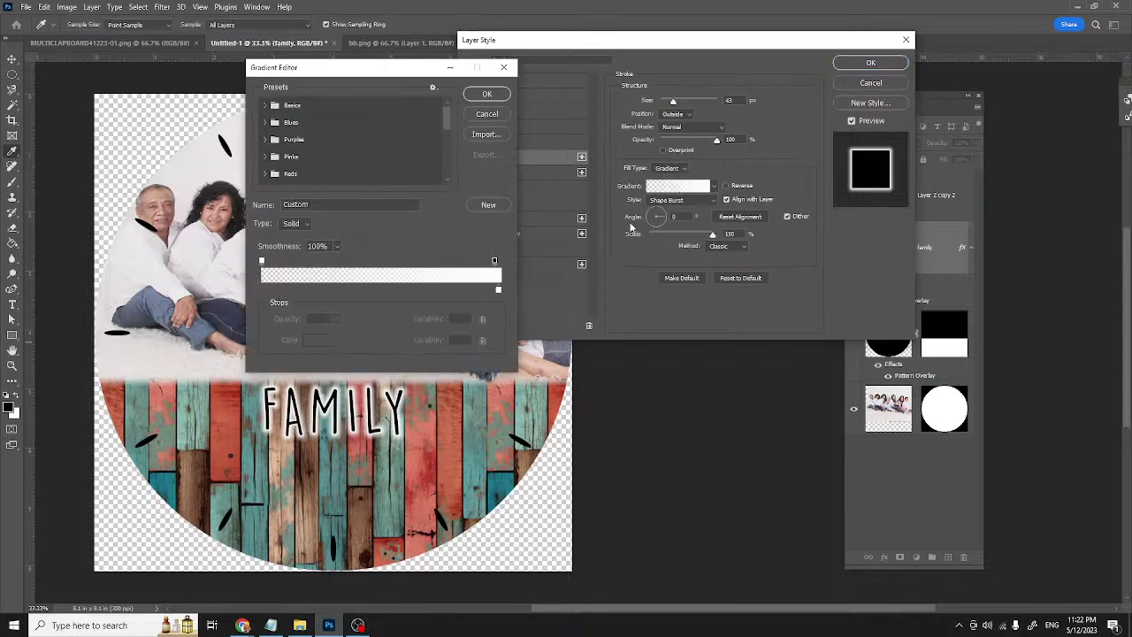
pyautogui.click(495, 261)
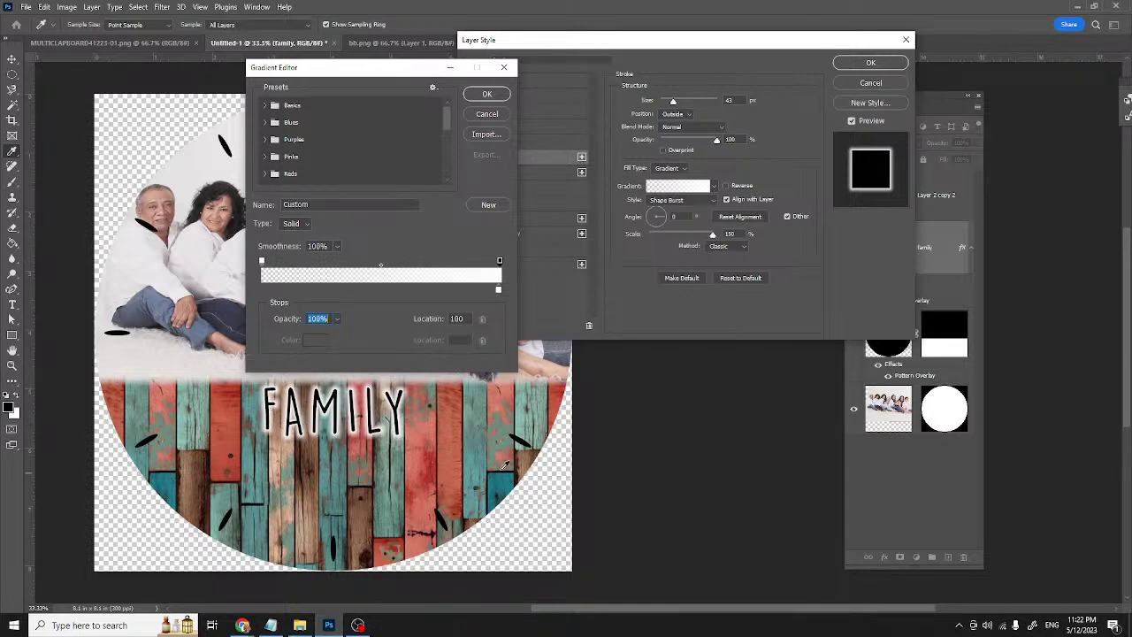
pyautogui.click(499, 291)
pyautogui.doubleClick(499, 293)
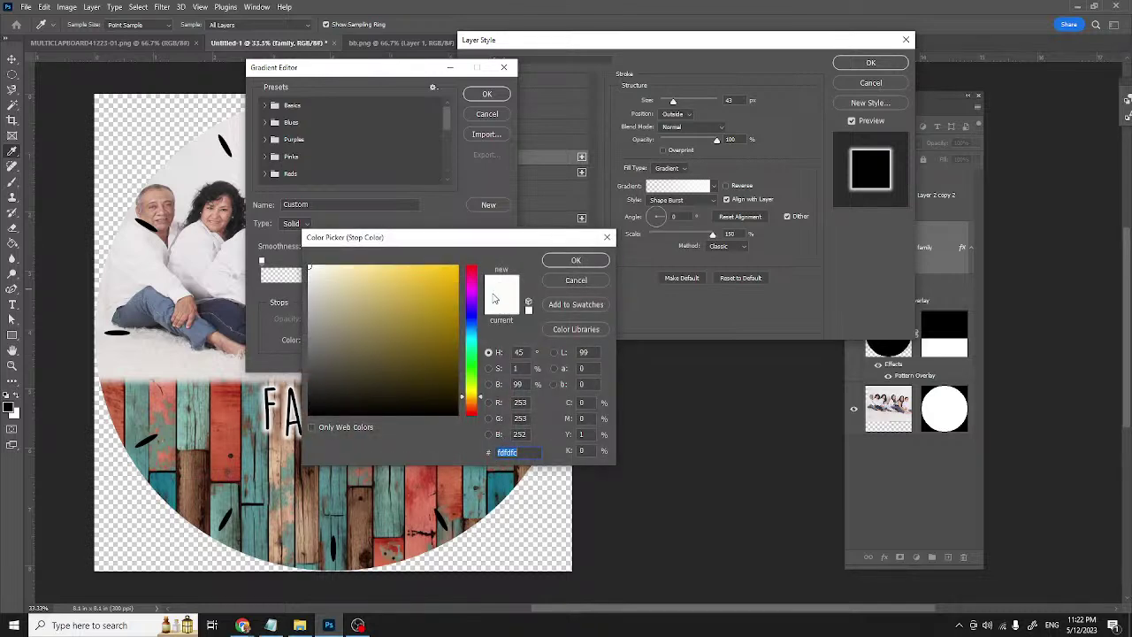
pyautogui.moveTo(504, 241); pyautogui.dragTo(717, 239)
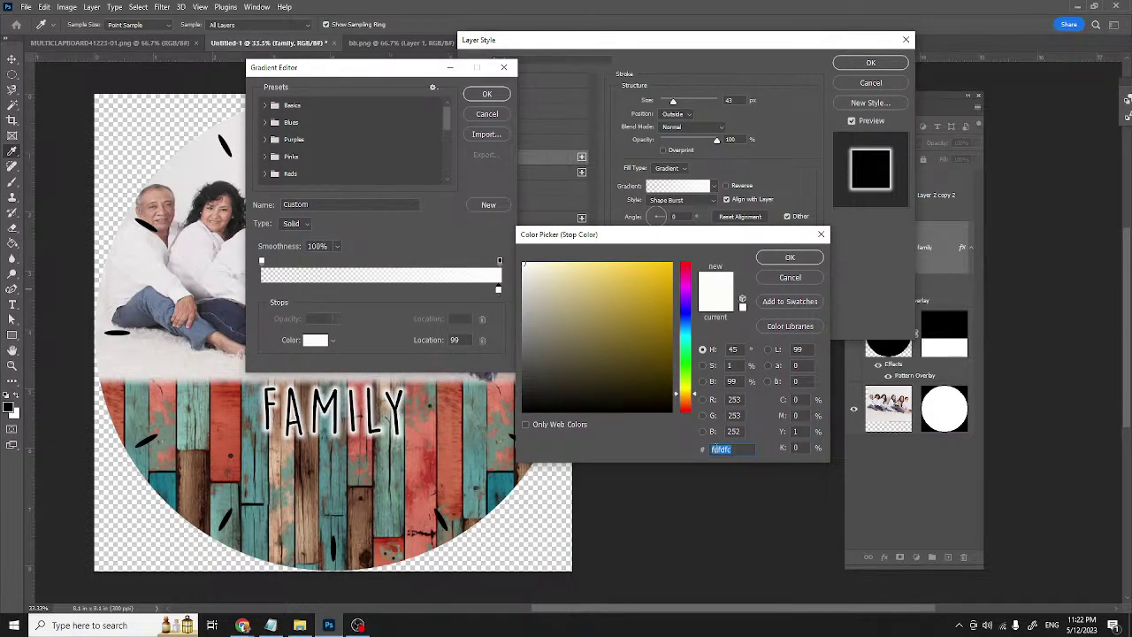
# - Try plank colours #186a7e, #5a999d, #e08069 and #8ebaaf for the stroke gradient's end colour stop
pyautogui.click(505, 478)
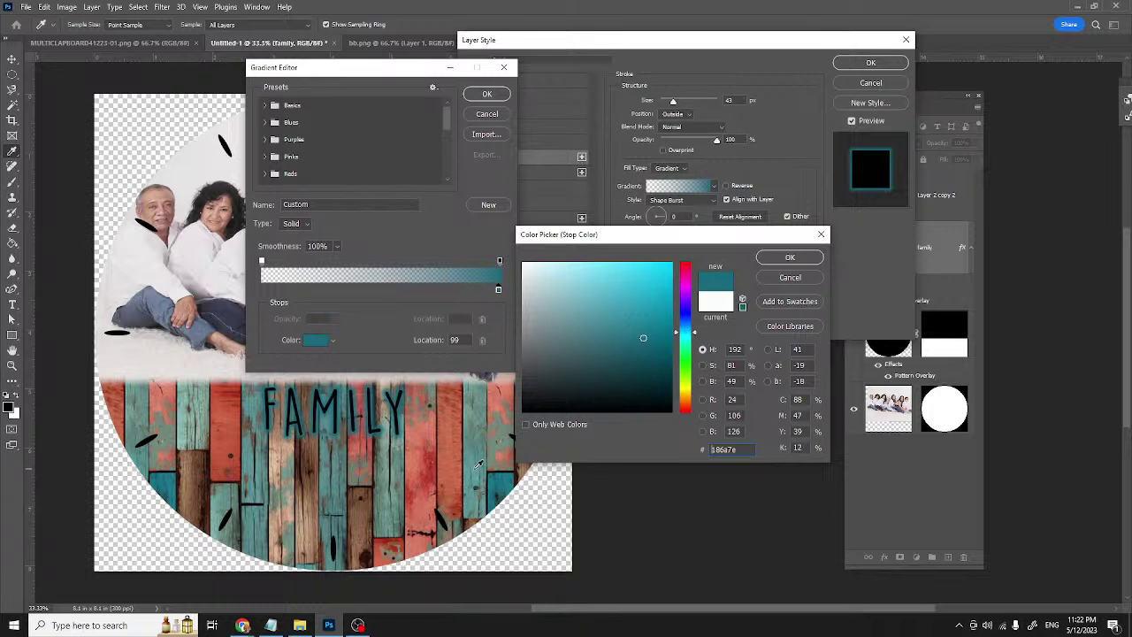
pyautogui.click(477, 467)
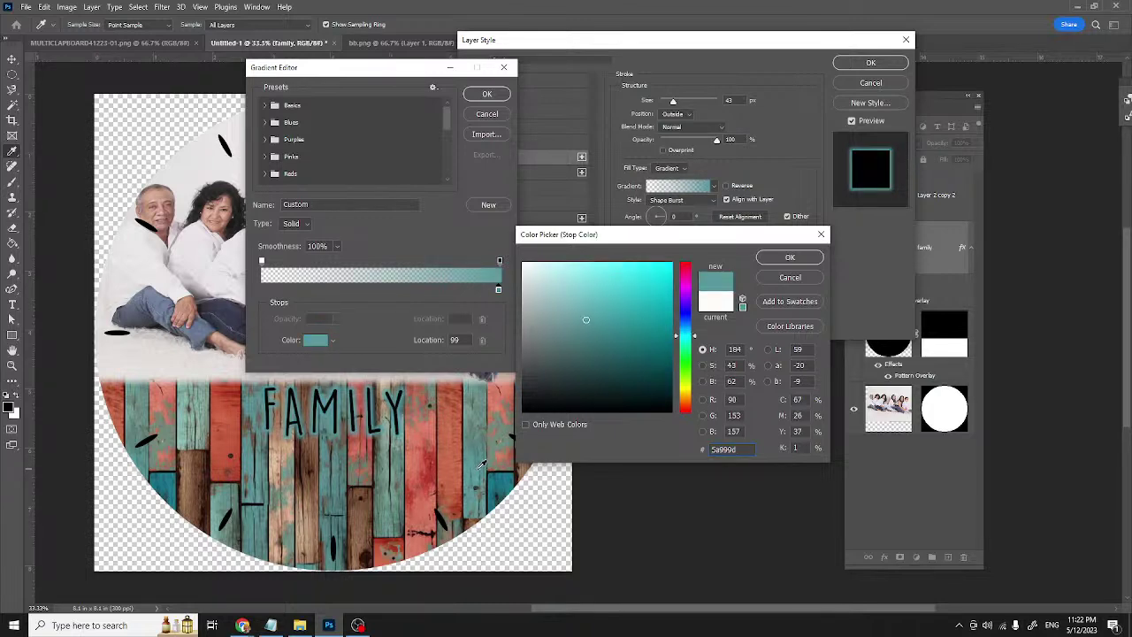
pyautogui.click(433, 424)
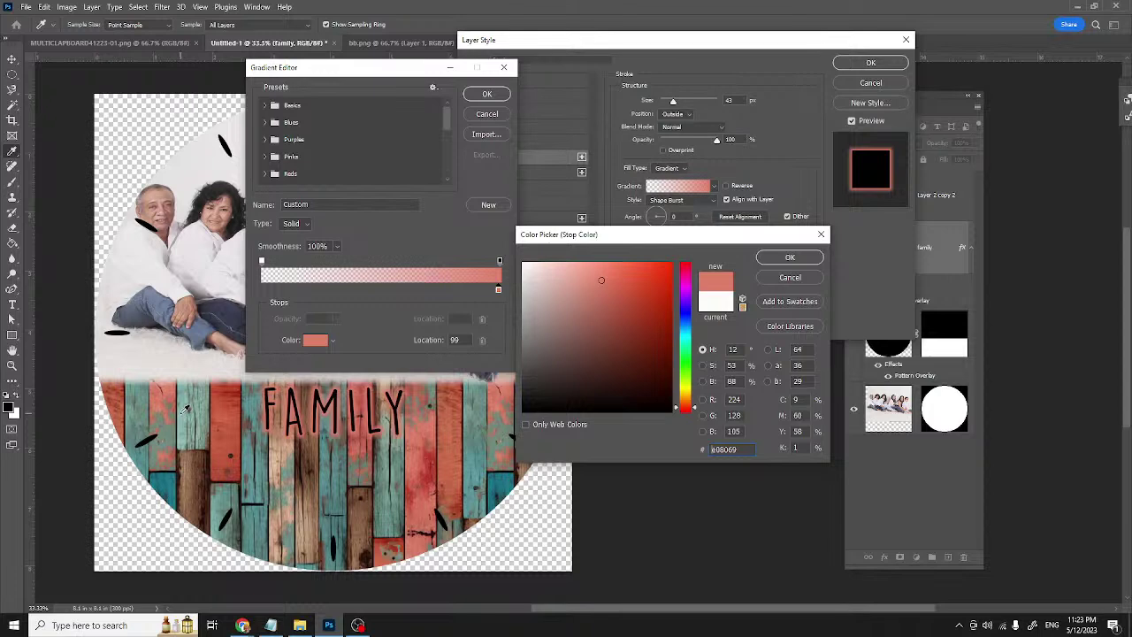
pyautogui.hotkey('ctrl', 'a')
pyautogui.write('8ebaaf')
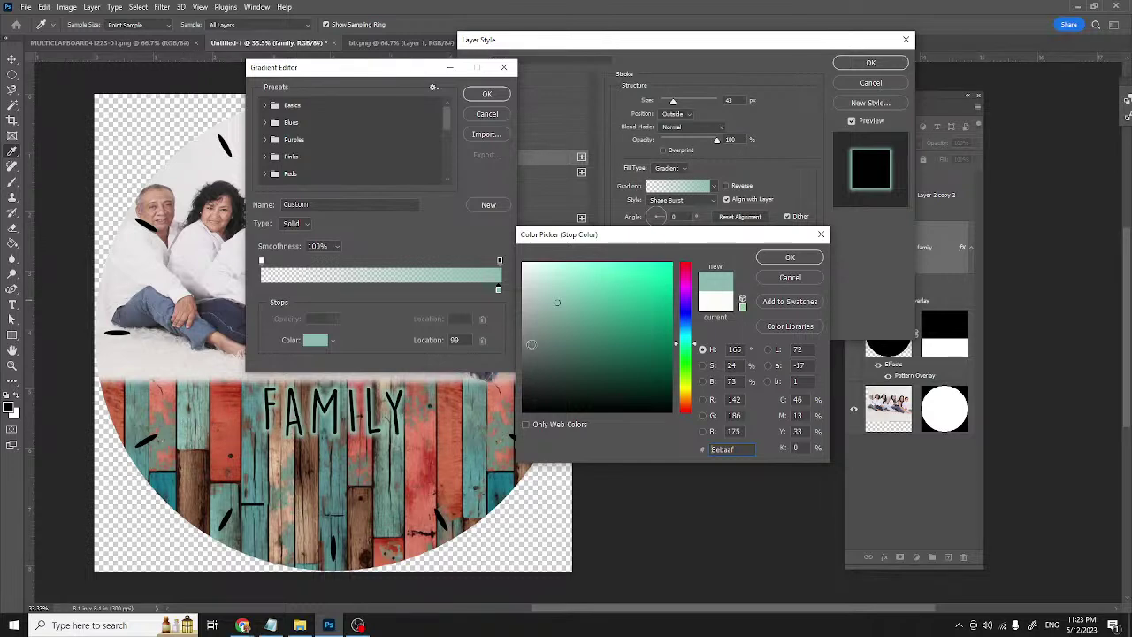
# - Sample a dark blue plank, lighten it to a pale blue for the stroke gradient's end colour, and apply the layer style
pyautogui.click(510, 477)
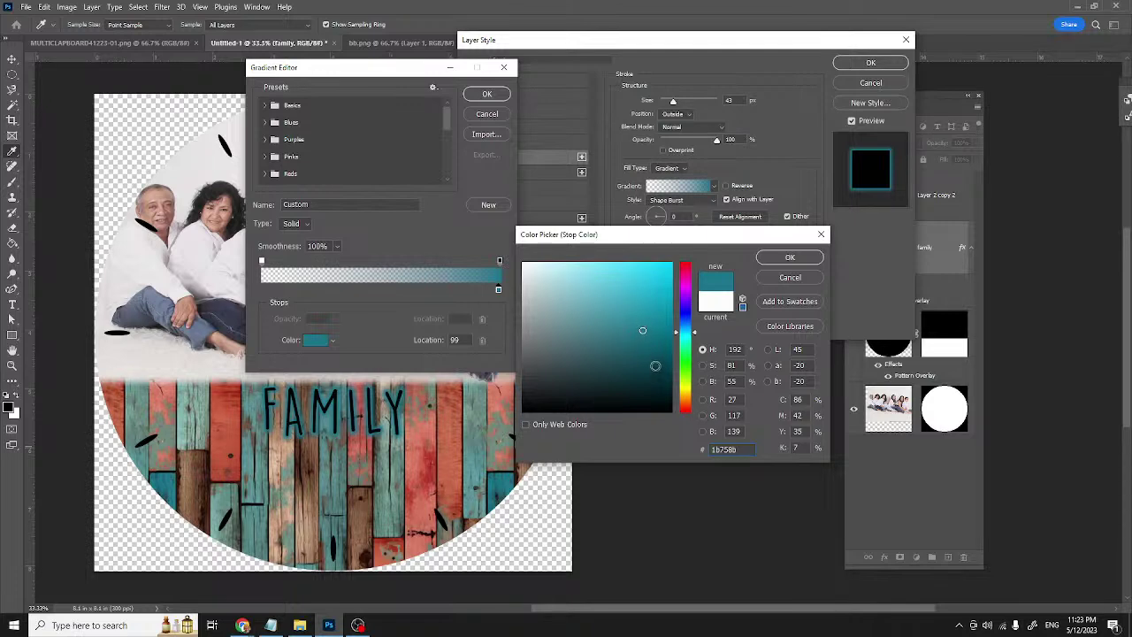
pyautogui.click(584, 276)
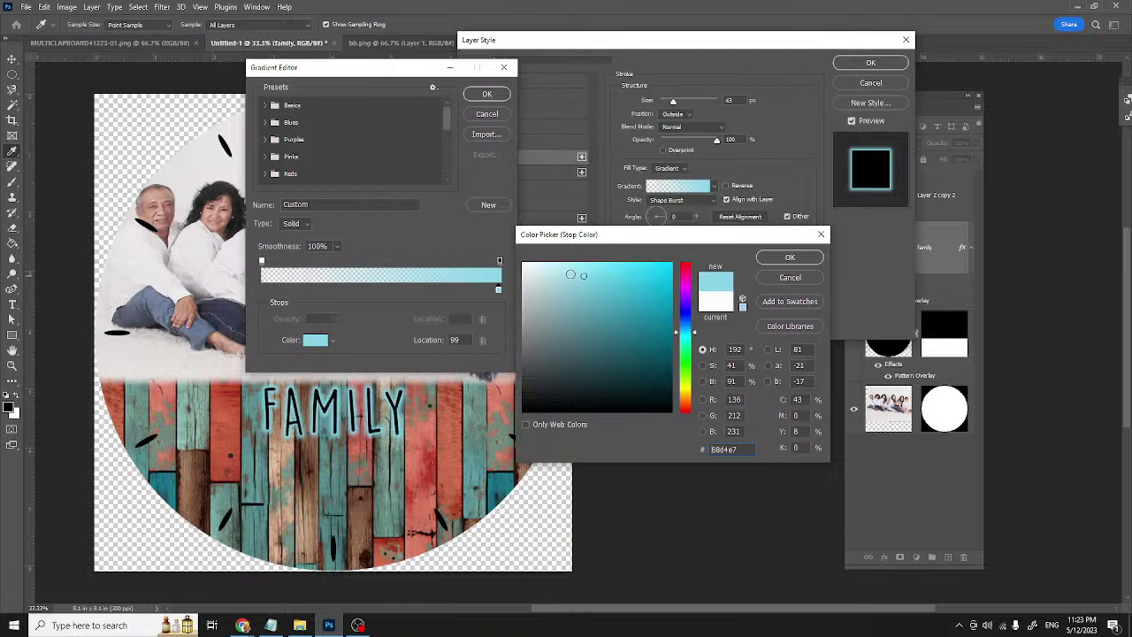
pyautogui.click(567, 283)
pyautogui.click(567, 283)
pyautogui.click(791, 256)
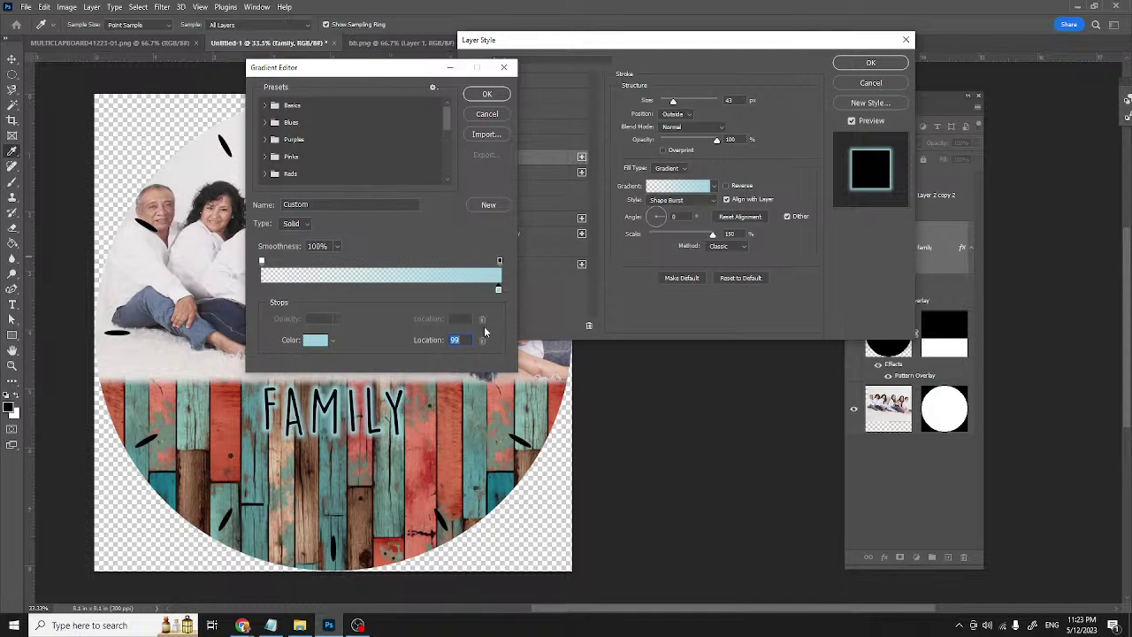
pyautogui.click(494, 94)
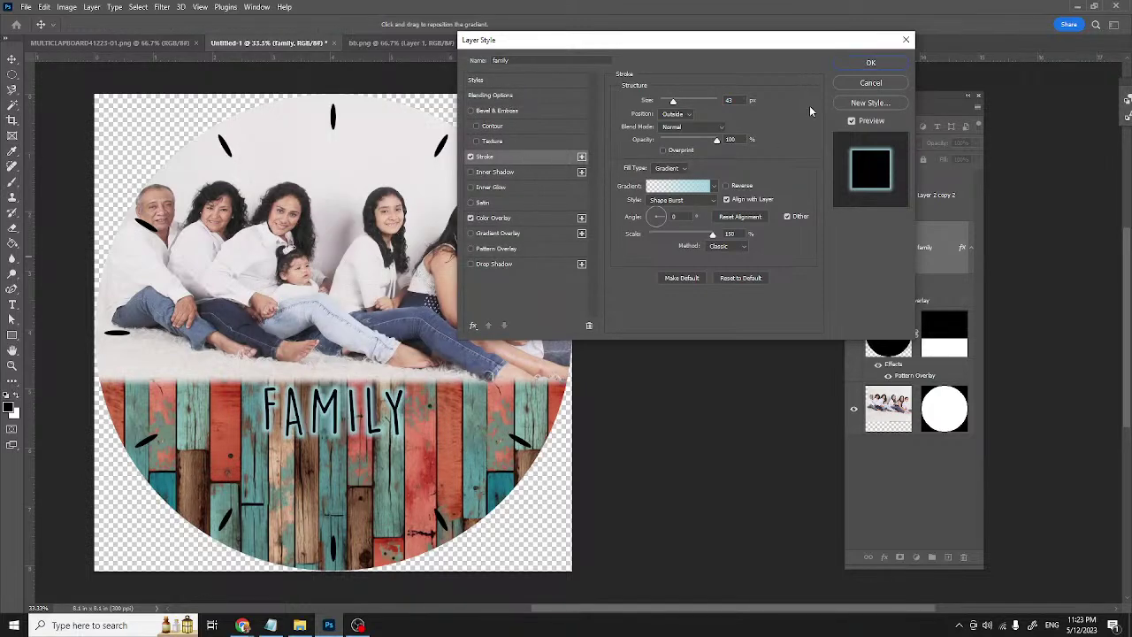
pyautogui.click(848, 65)
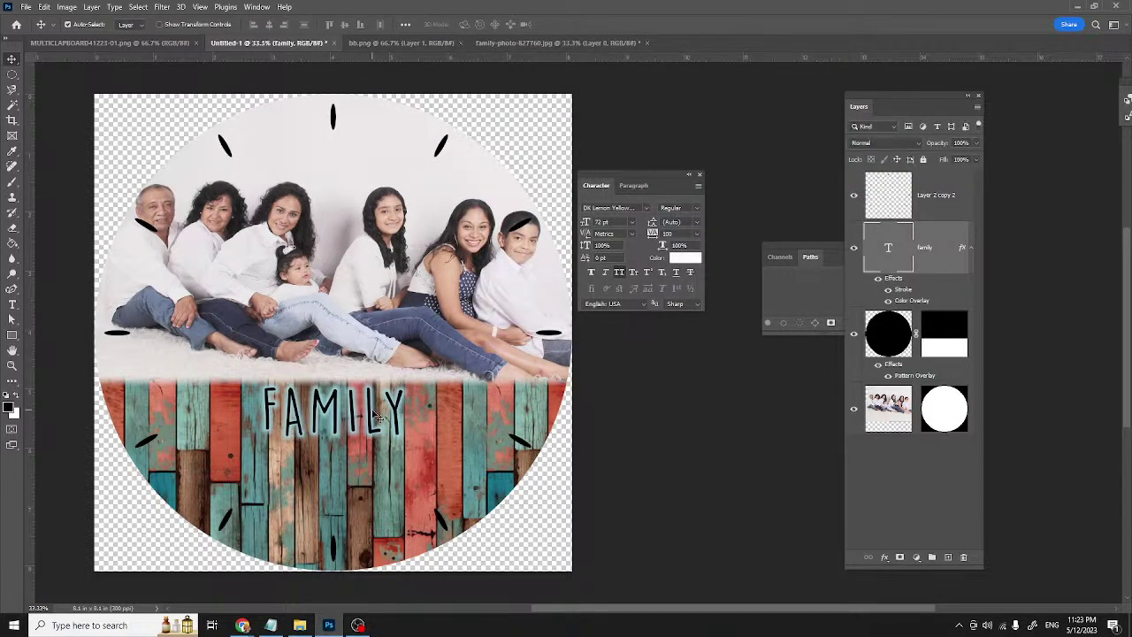
# - Duplicate the family text layer as family copy and move the duplicate directly below the original FAMILY text
pyautogui.rightClick(937, 265)
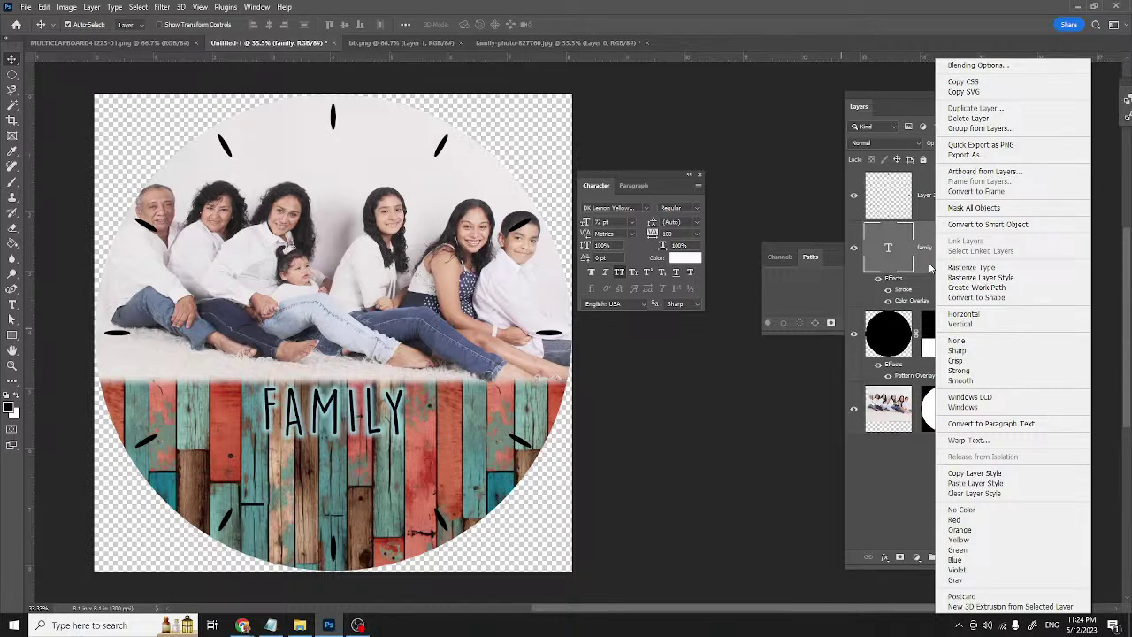
pyautogui.click(973, 108)
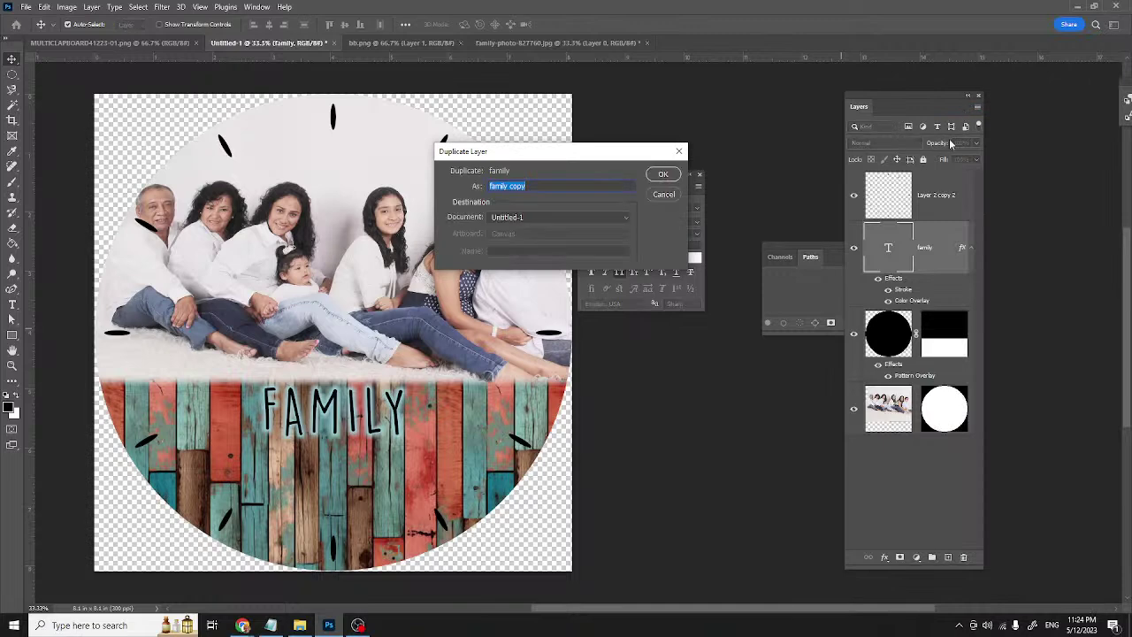
pyautogui.click(663, 174)
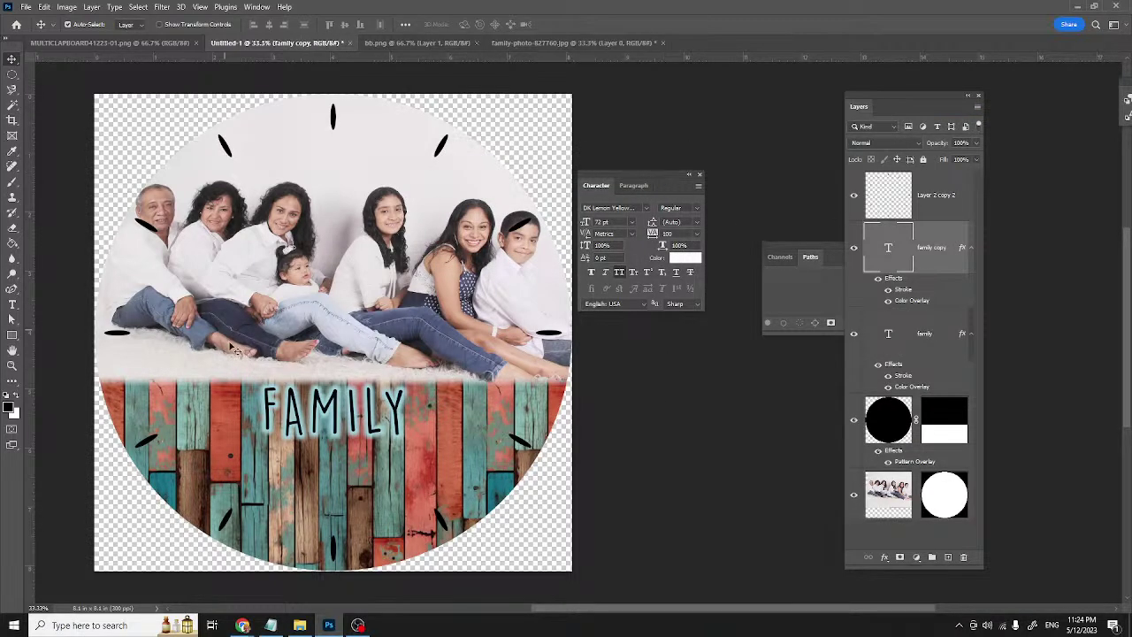
pyautogui.moveTo(292, 403); pyautogui.dragTo(301, 466)
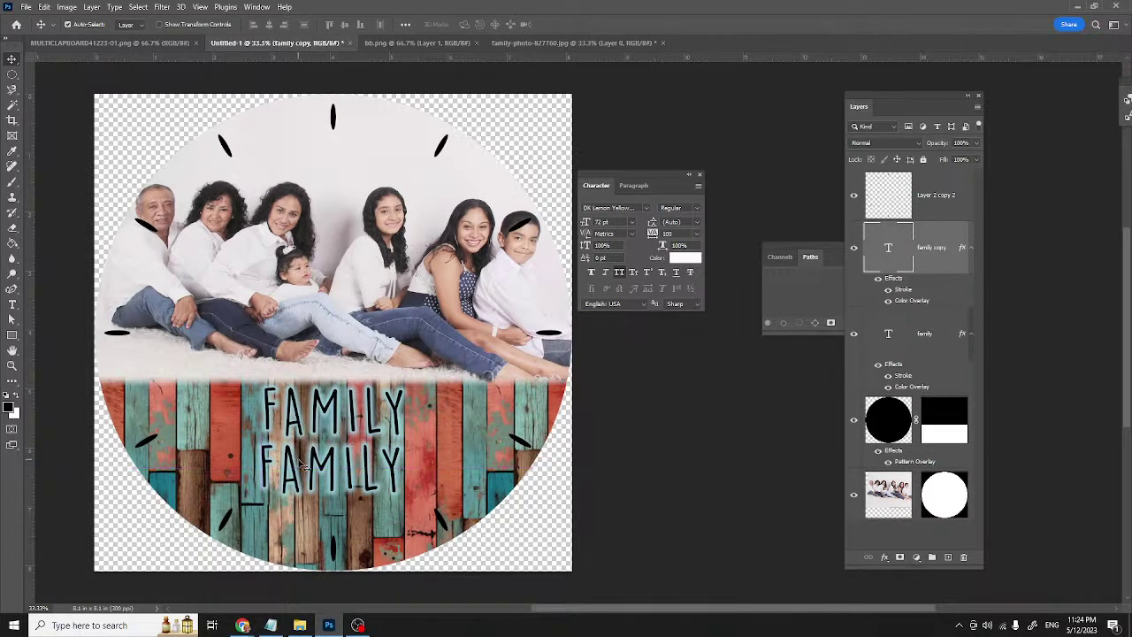
# - Set the font size of the duplicated FAMILY text to 48 pt
pyautogui.doubleClick(296, 467)
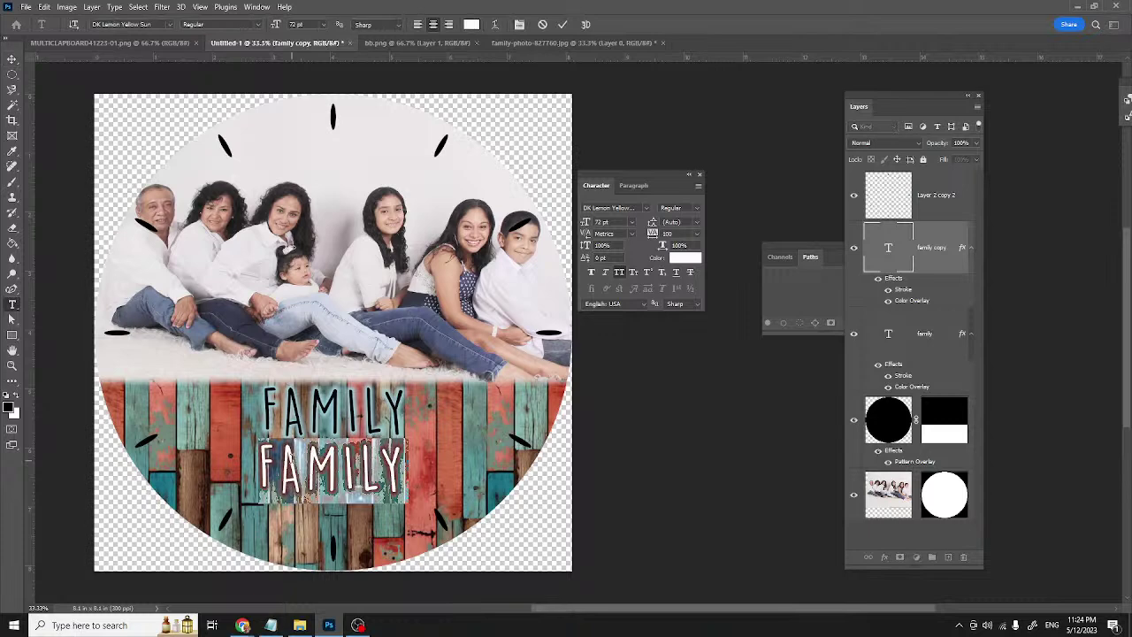
pyautogui.click(323, 25)
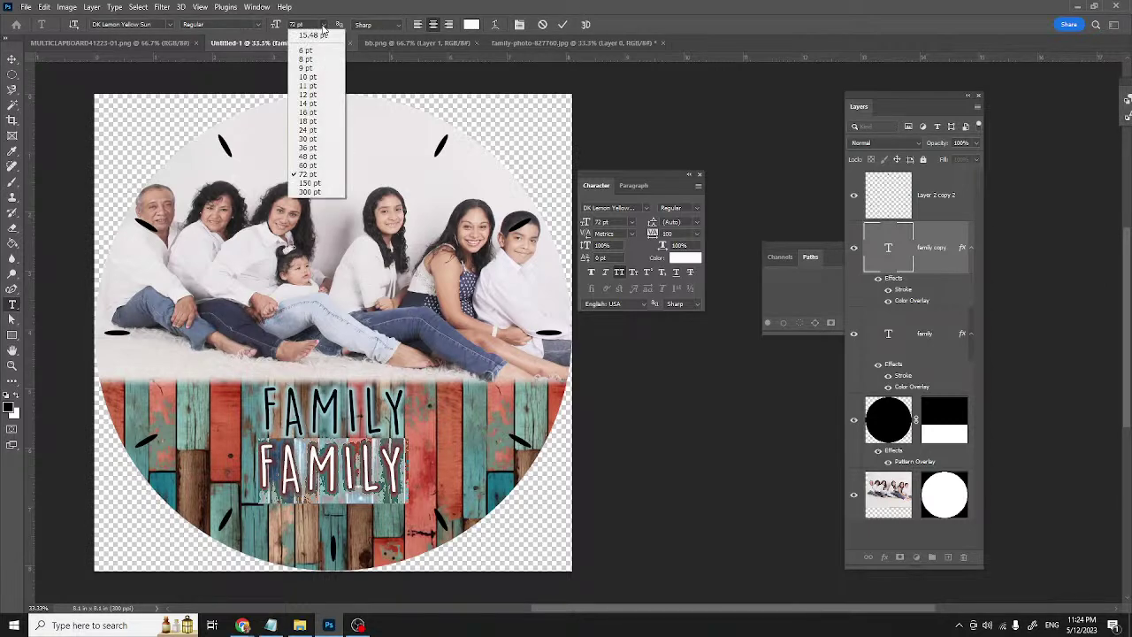
pyautogui.click(314, 157)
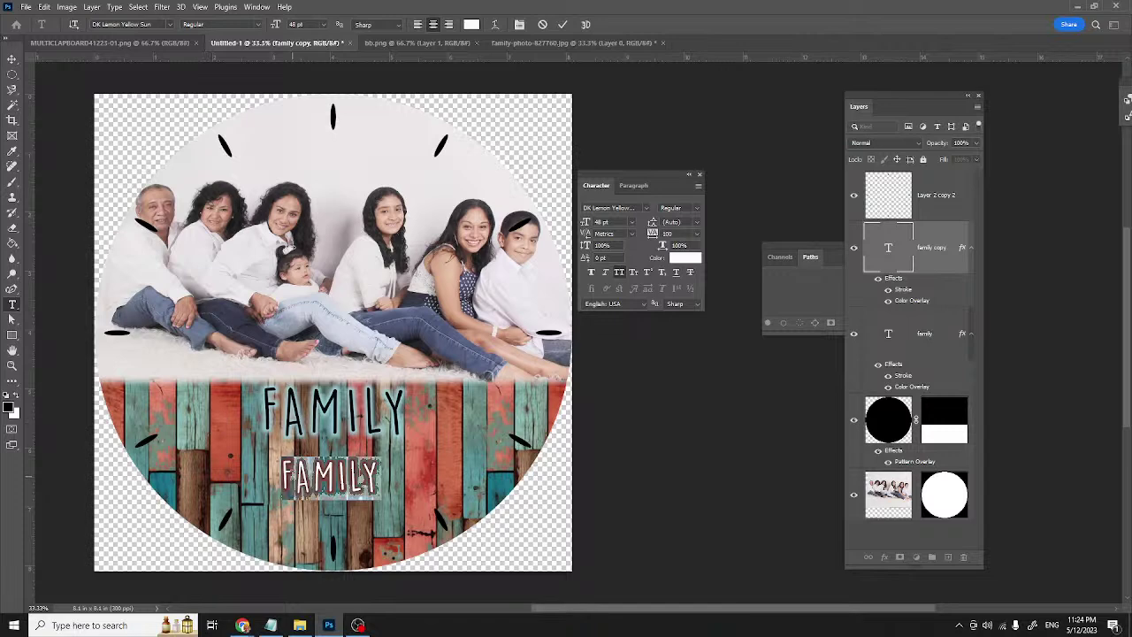
# - Replace the duplicated text with two lines reading "...WHERE LIFE BEGINS" and "AND LOVE NEVER ENDS"
pyautogui.click(289, 476)
pyautogui.doubleClick(291, 474)
pyautogui.write('2023')
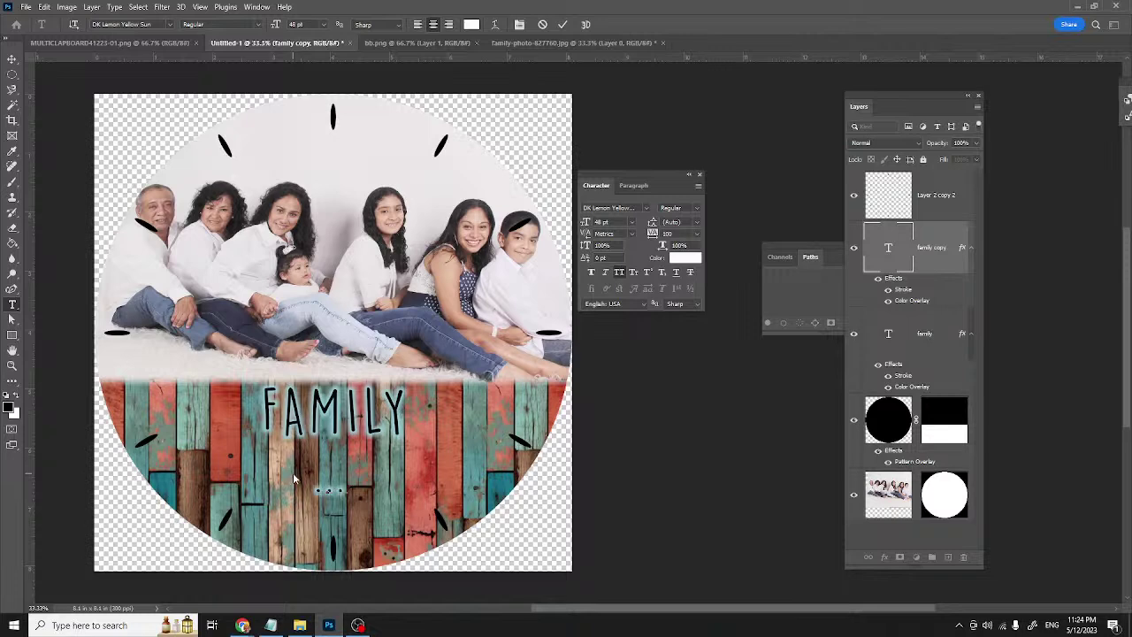
pyautogui.write('WHER')
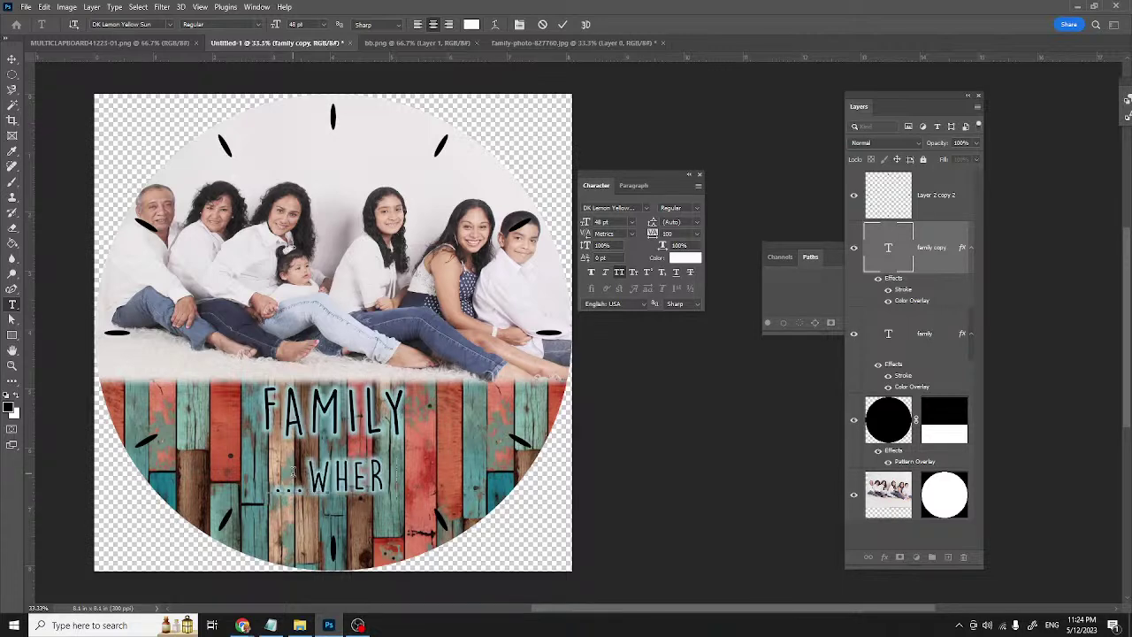
pyautogui.write('E LIF')
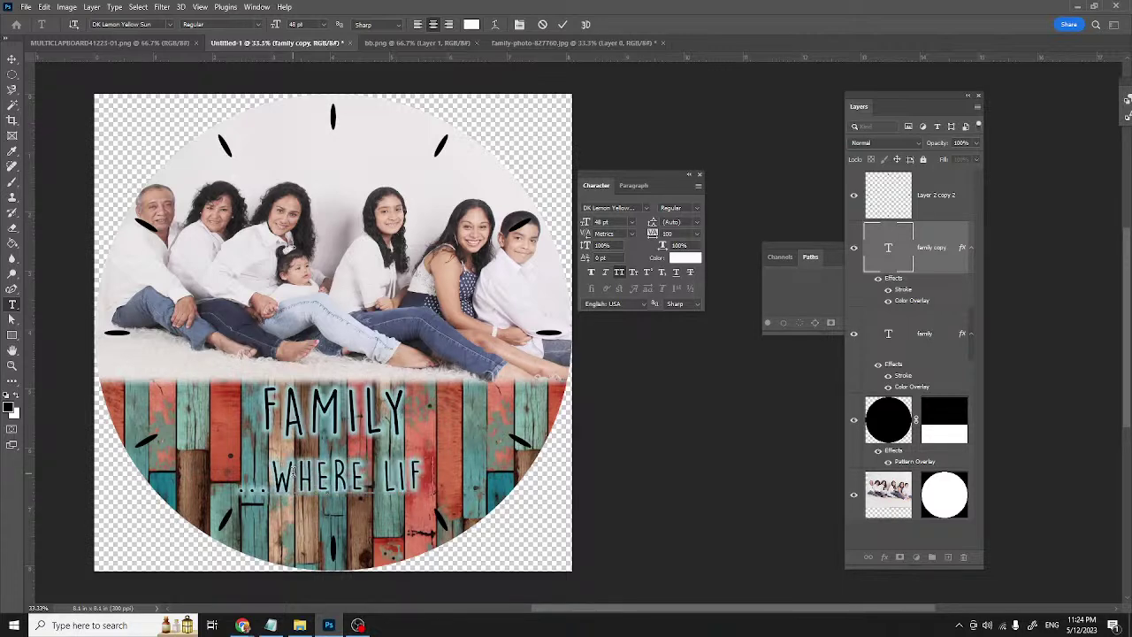
pyautogui.write('E BEGINS')
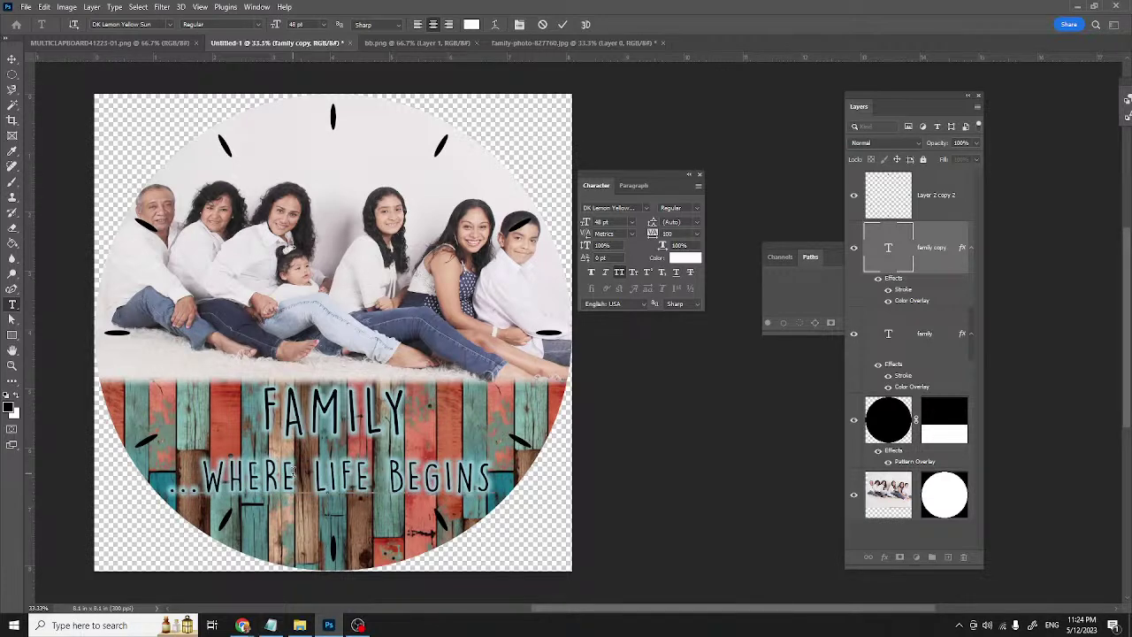
pyautogui.press('Return')
pyautogui.write('A')
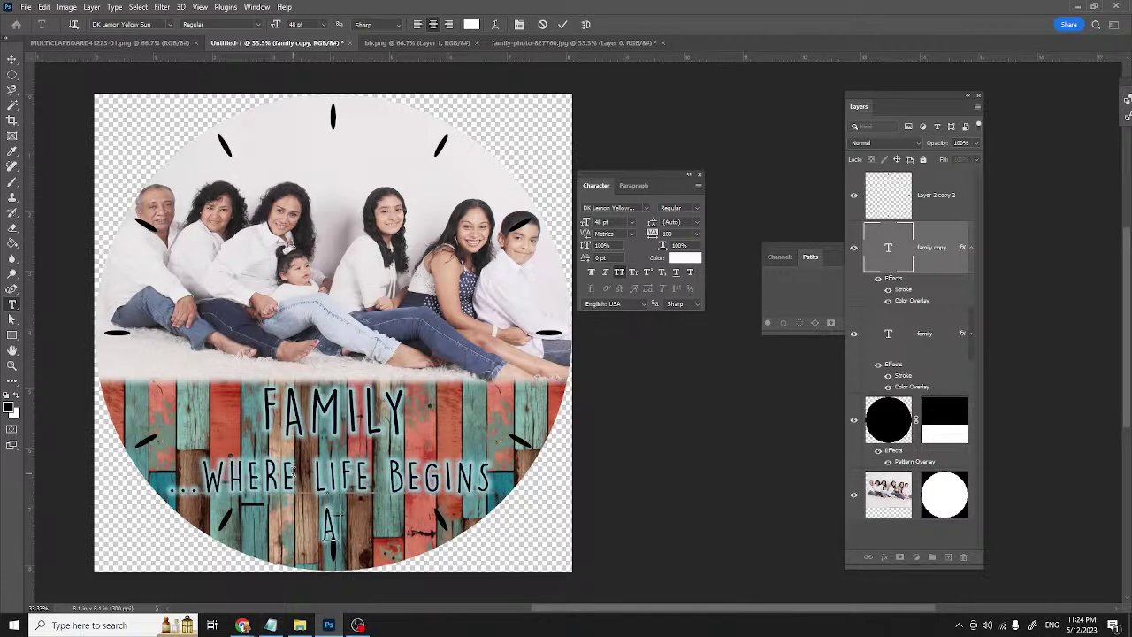
pyautogui.write('ND LOV')
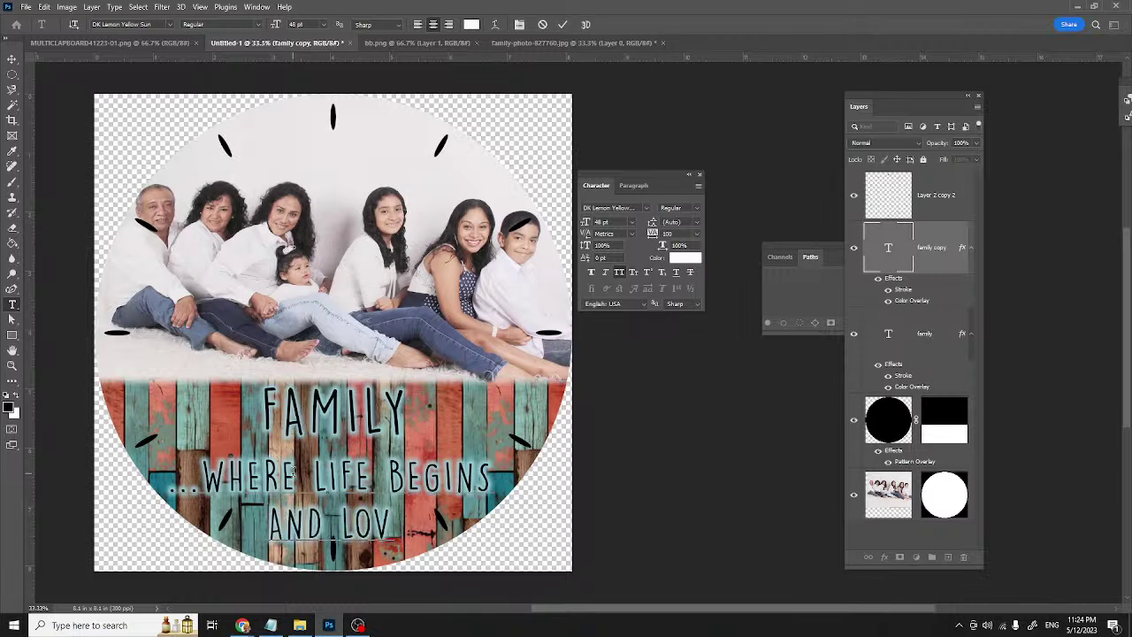
pyautogui.write('E NEVER ENDS')
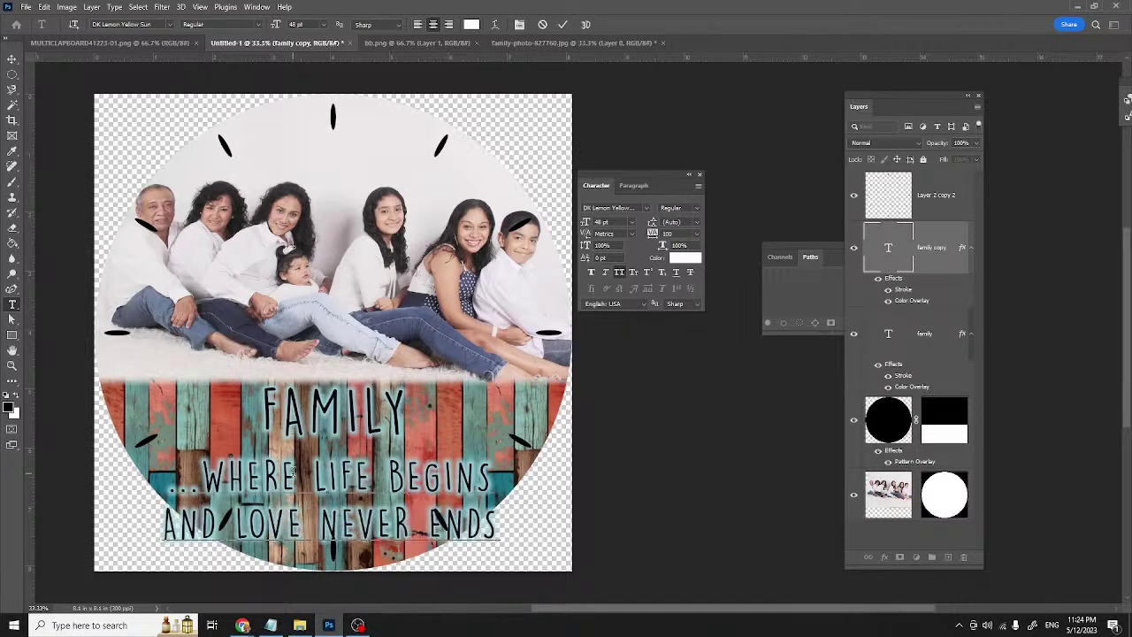
# - Set the two-line phrase to 36 pt, commit the edit and move it up to sit directly beneath FAMILY
pyautogui.press('ctrl')
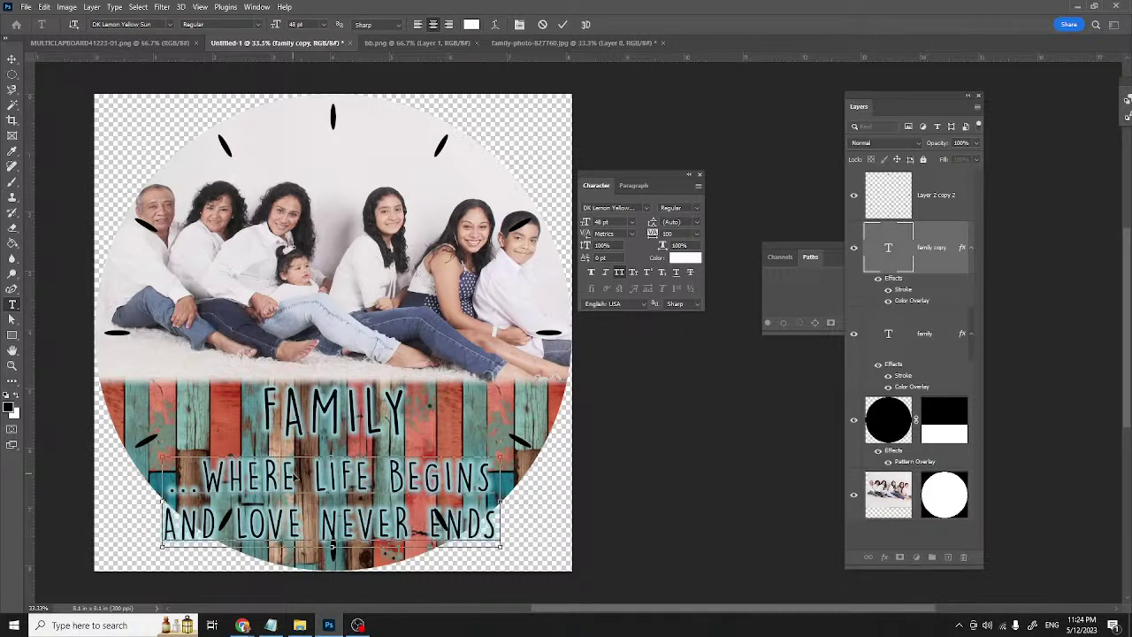
pyautogui.hotkey('ctrl', 'a')
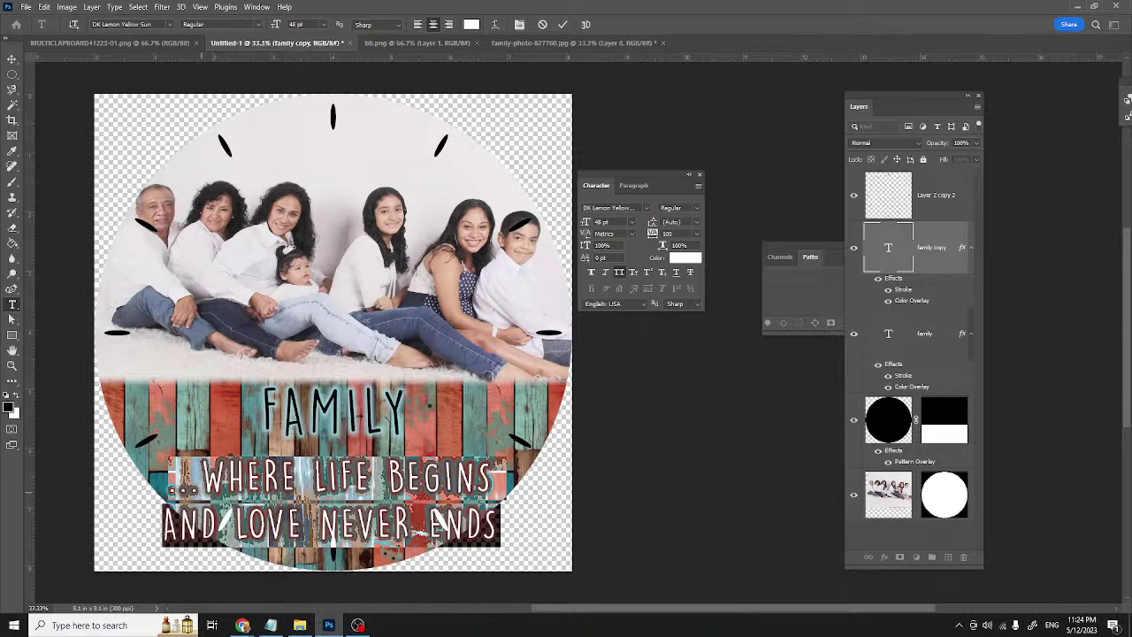
pyautogui.click(326, 25)
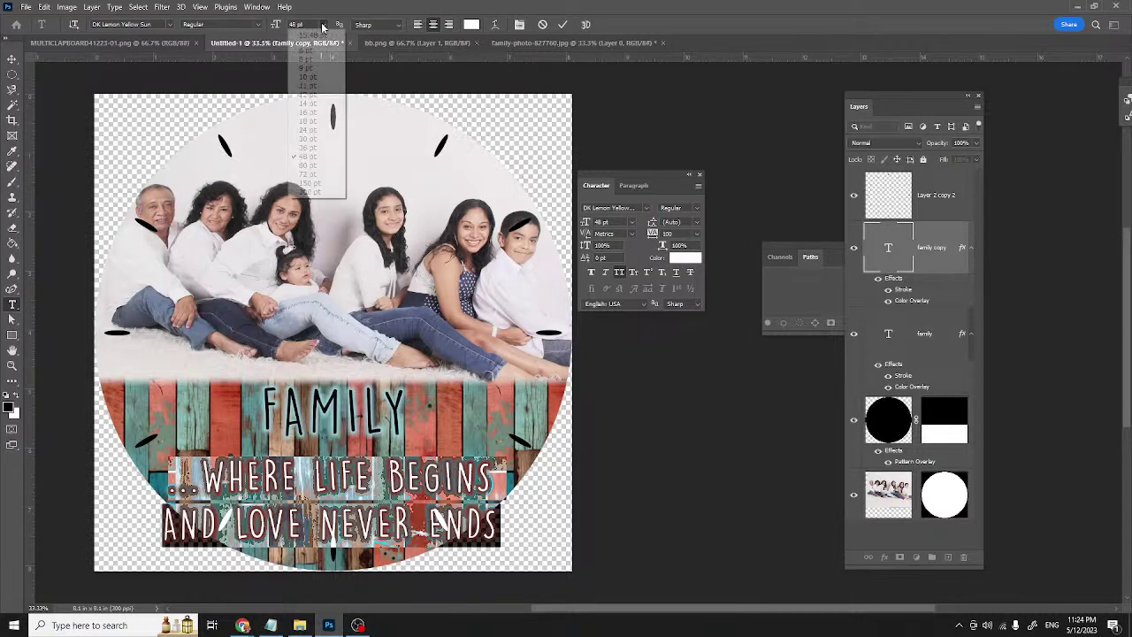
pyautogui.click(306, 148)
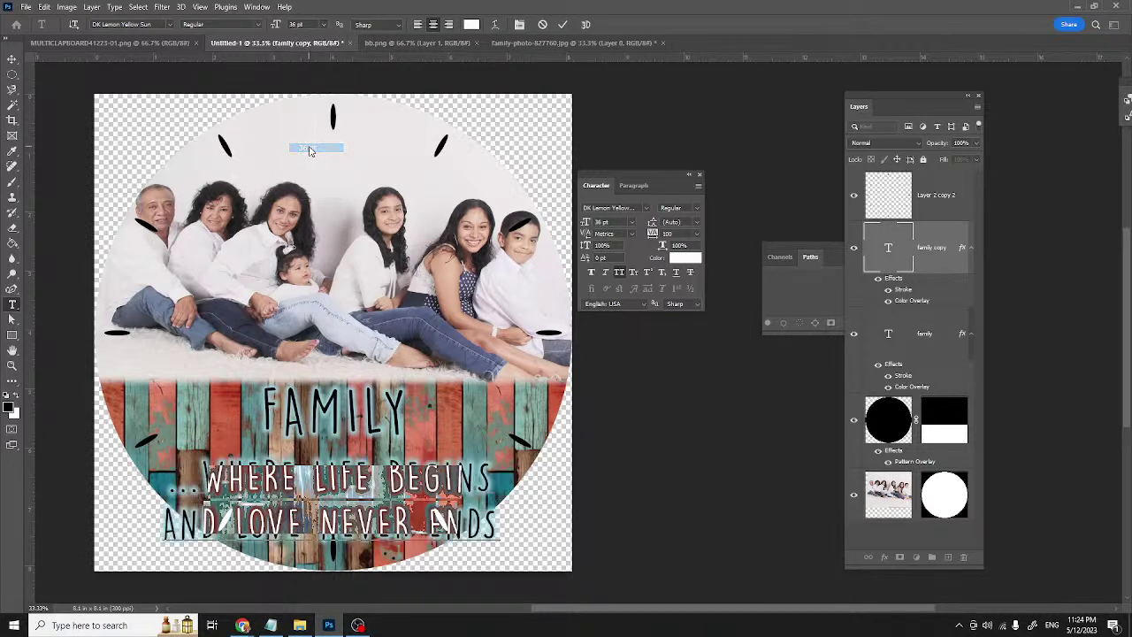
pyautogui.click(11, 58)
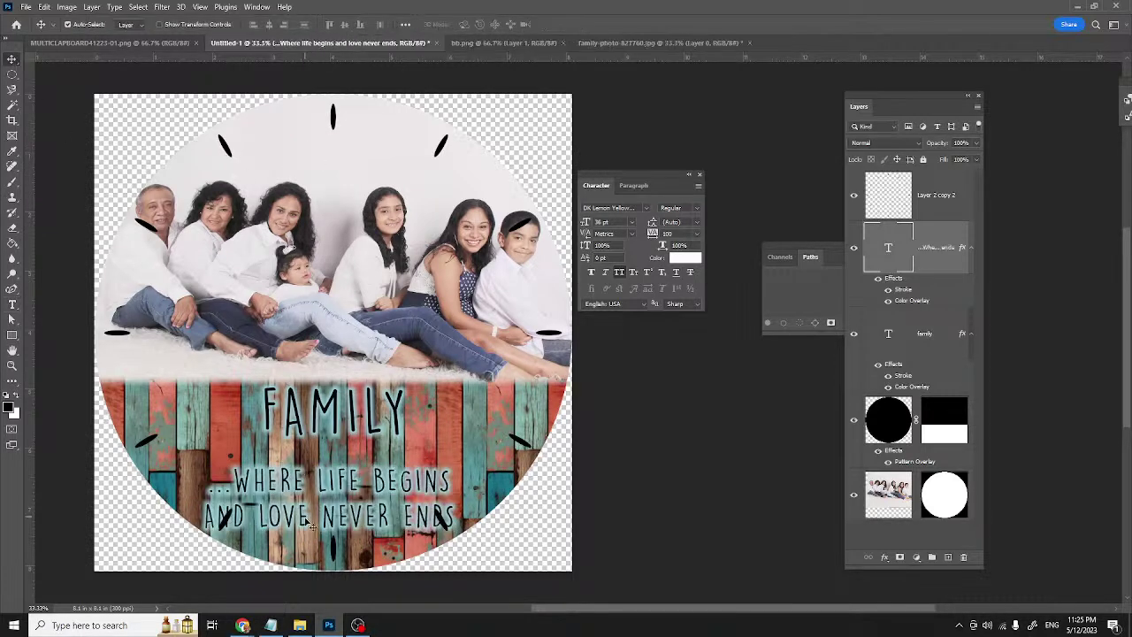
pyautogui.moveTo(302, 487); pyautogui.dragTo(303, 460)
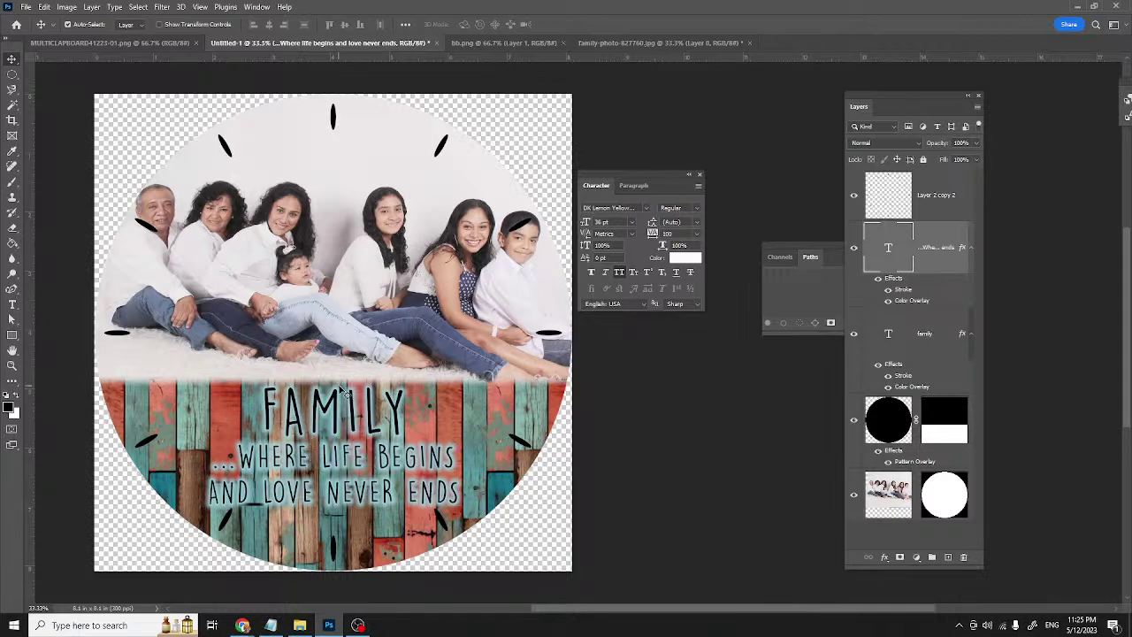
pyautogui.moveTo(617, 171); pyautogui.dragTo(646, 142)
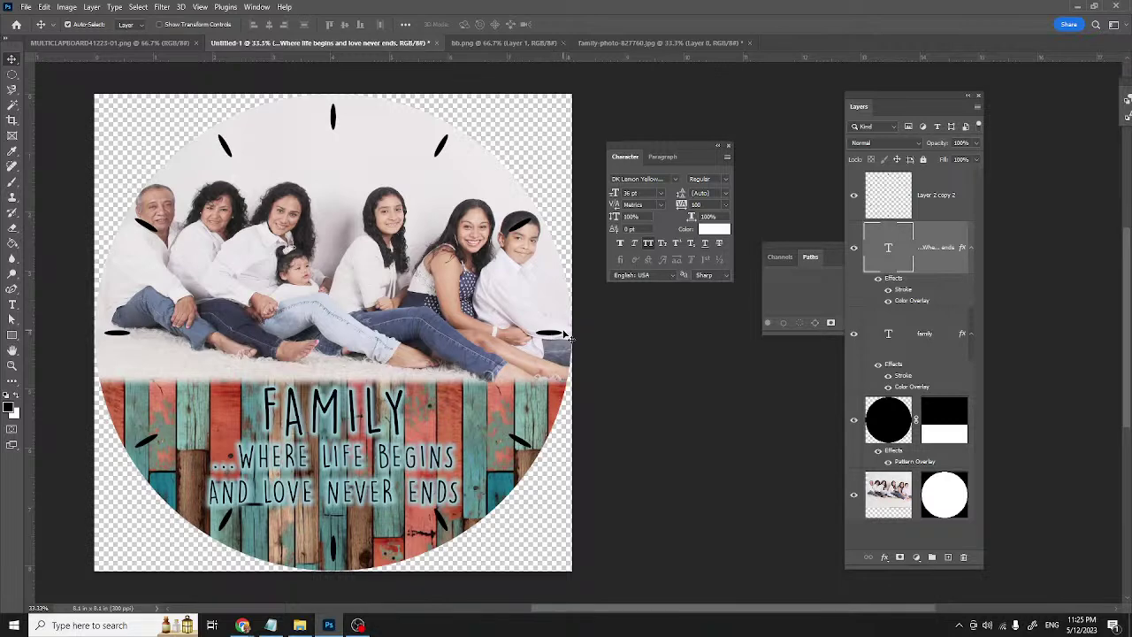
# - Apply the gold beveled preset with stroke, inner shadow, gradient overlay and drop shadow to the hour-mark layer, Layer 2 copy 2
pyautogui.click(937, 213)
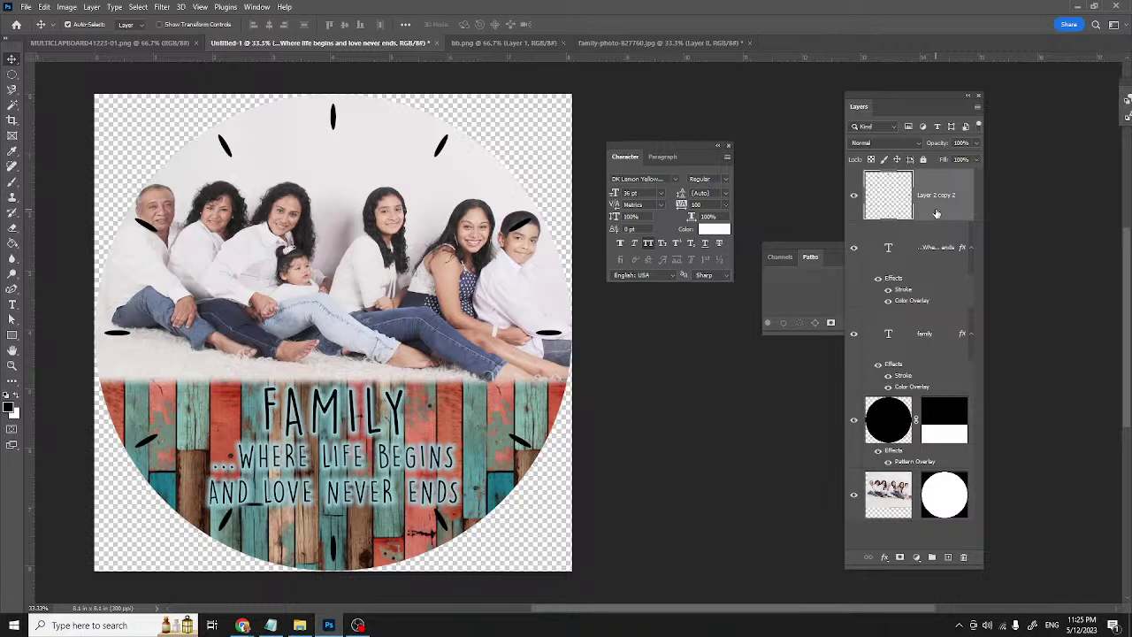
pyautogui.doubleClick(936, 214)
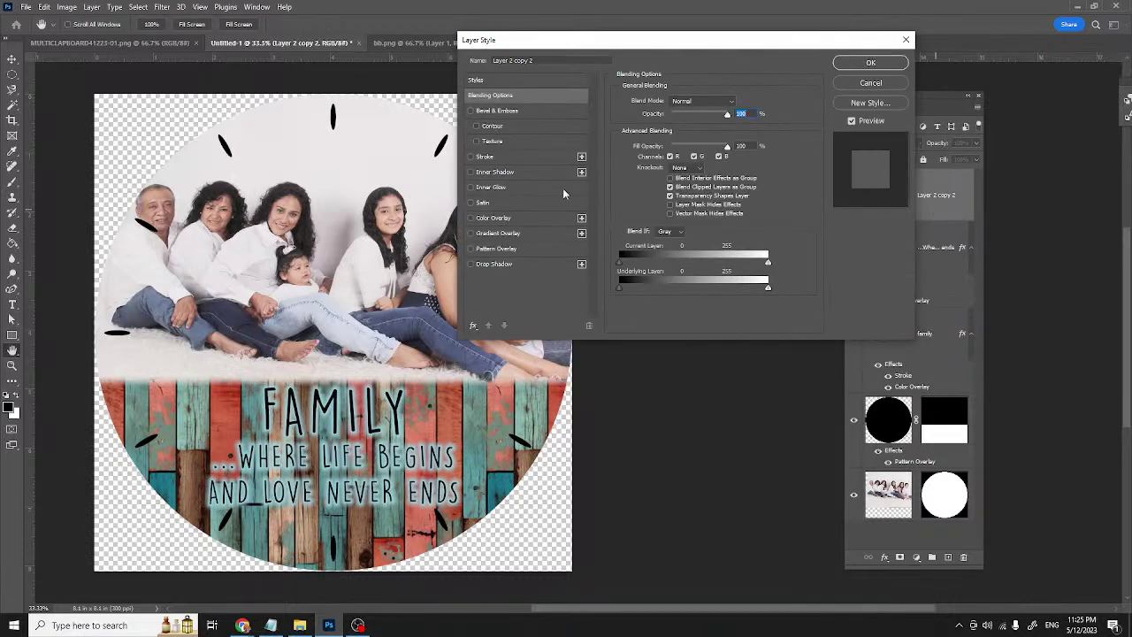
pyautogui.moveTo(581, 41); pyautogui.dragTo(693, 47)
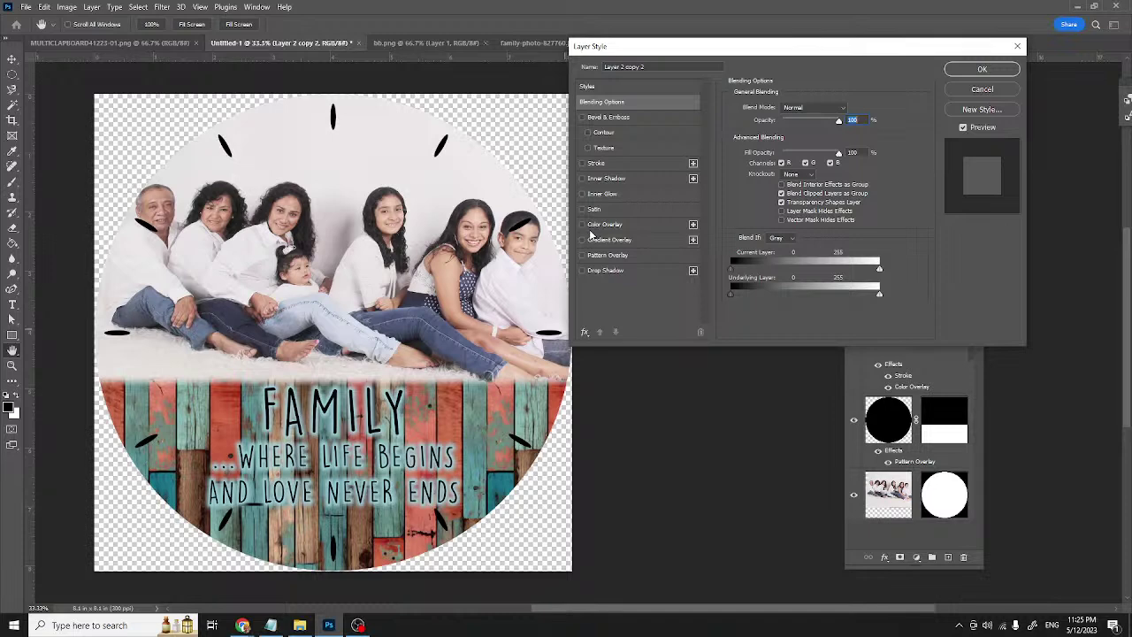
pyautogui.click(589, 88)
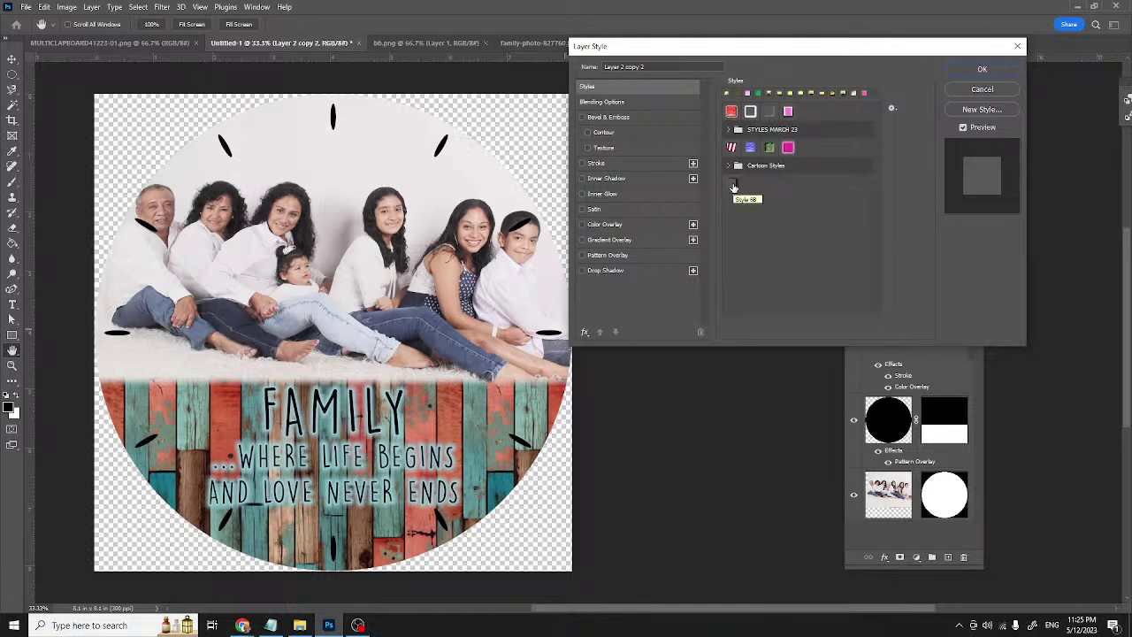
pyautogui.click(732, 185)
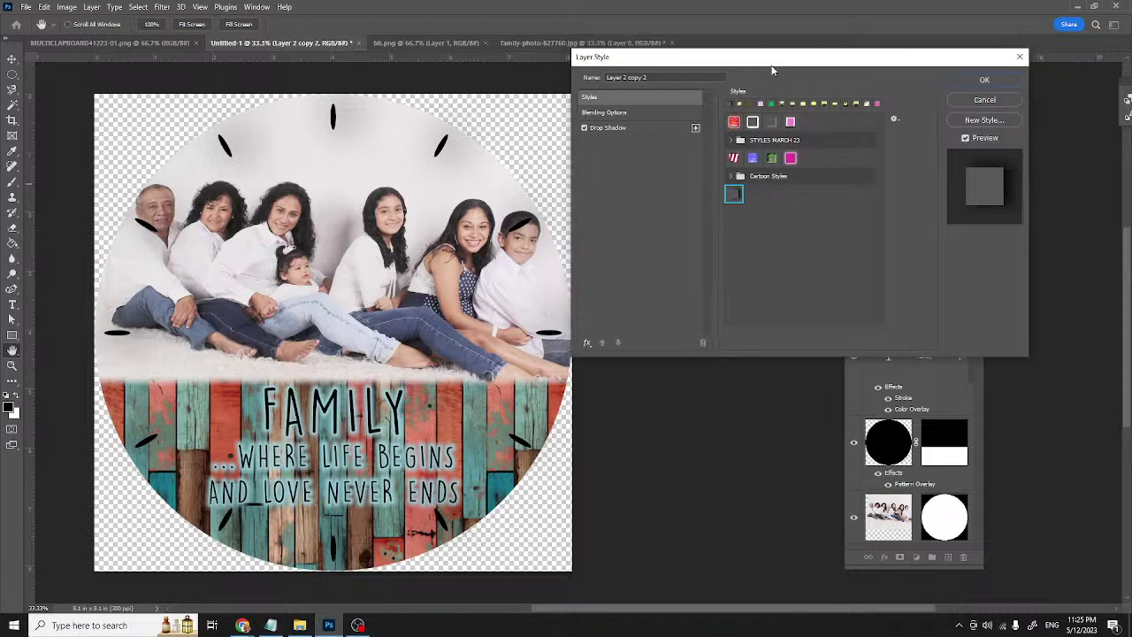
pyautogui.moveTo(769, 49); pyautogui.dragTo(759, 140)
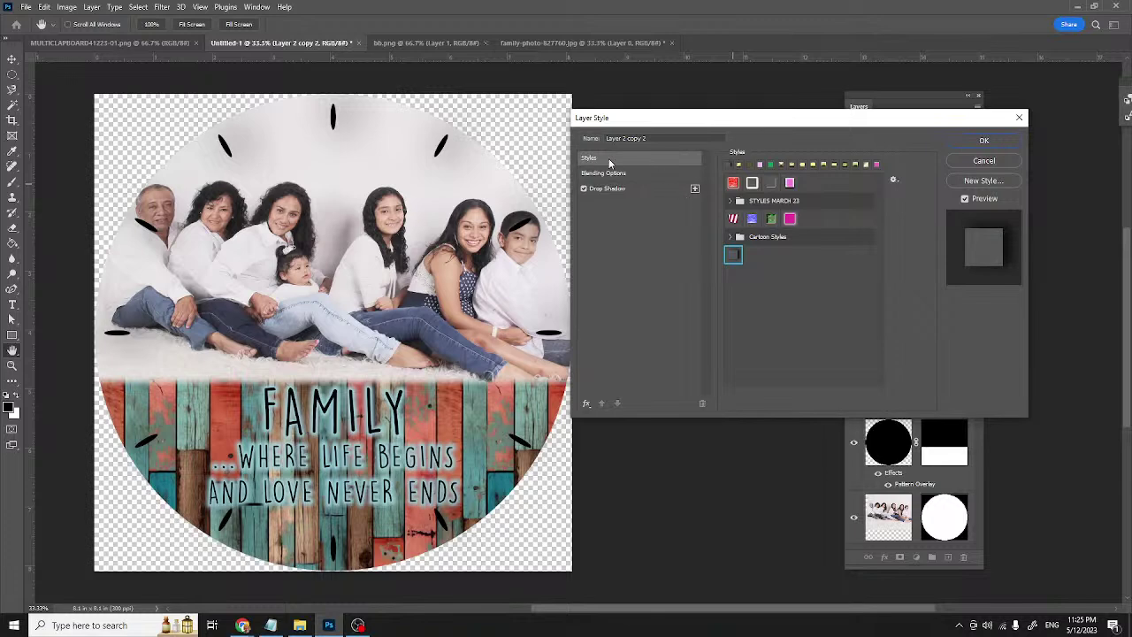
pyautogui.click(739, 166)
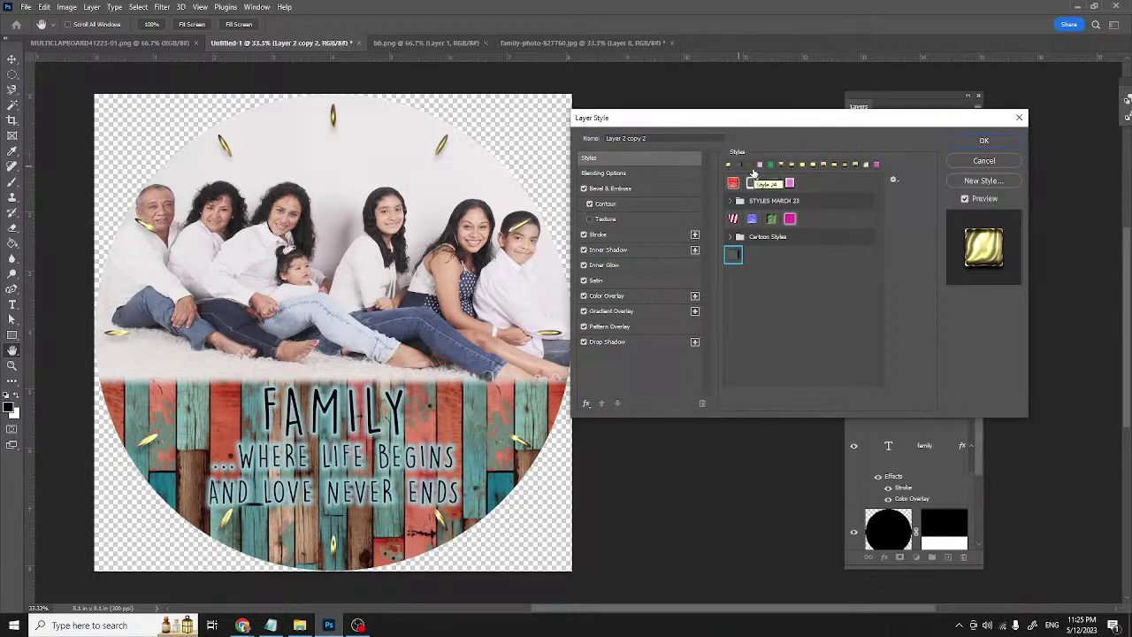
pyautogui.click(781, 165)
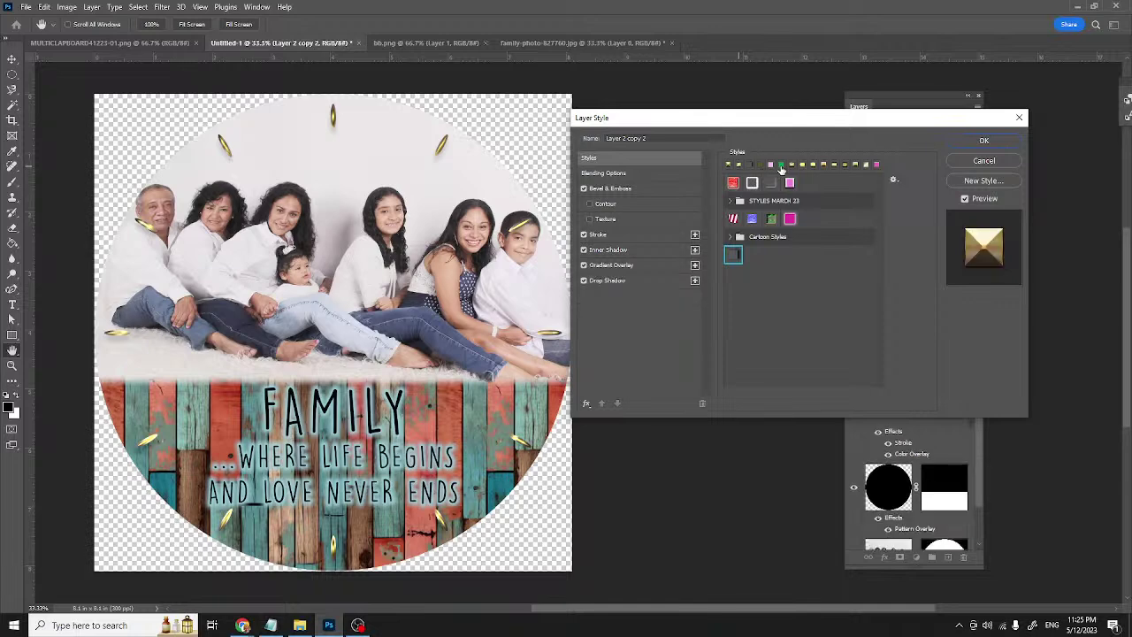
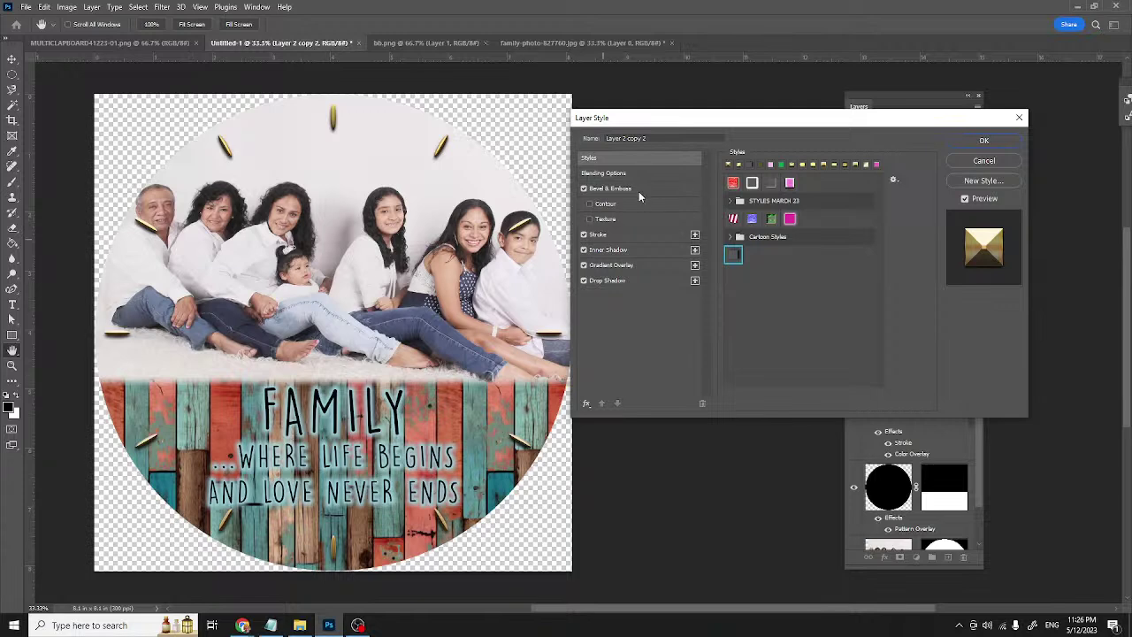
# - Open the hour marks' stroke gradient for editing and recolor its first stop, at location 1, to light gray d4d4d4
pyautogui.click(606, 188)
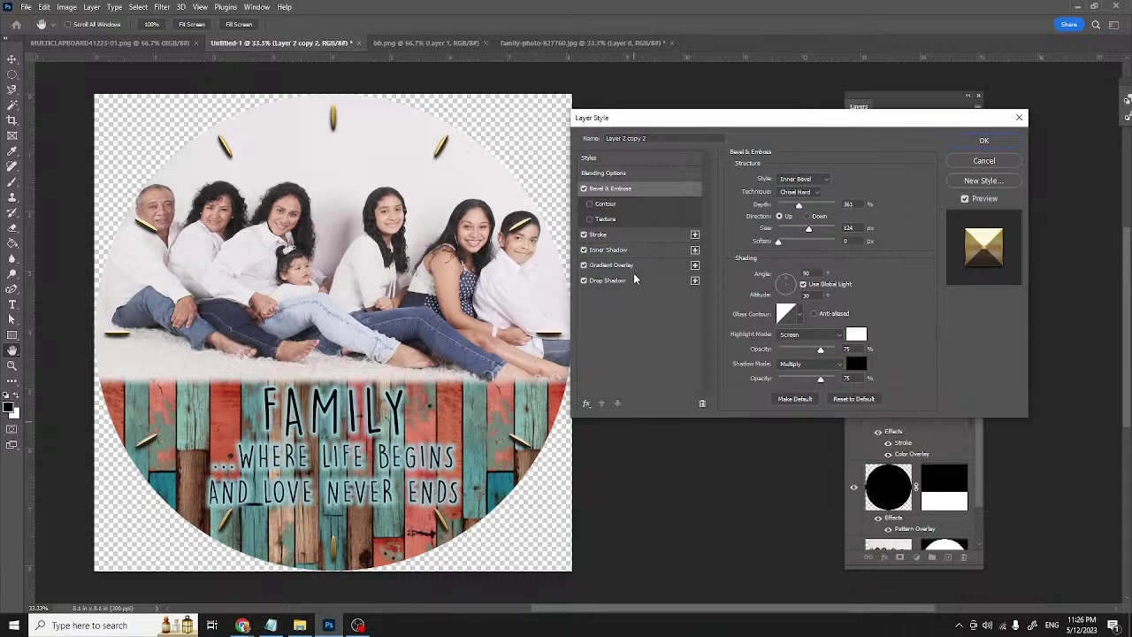
pyautogui.click(600, 235)
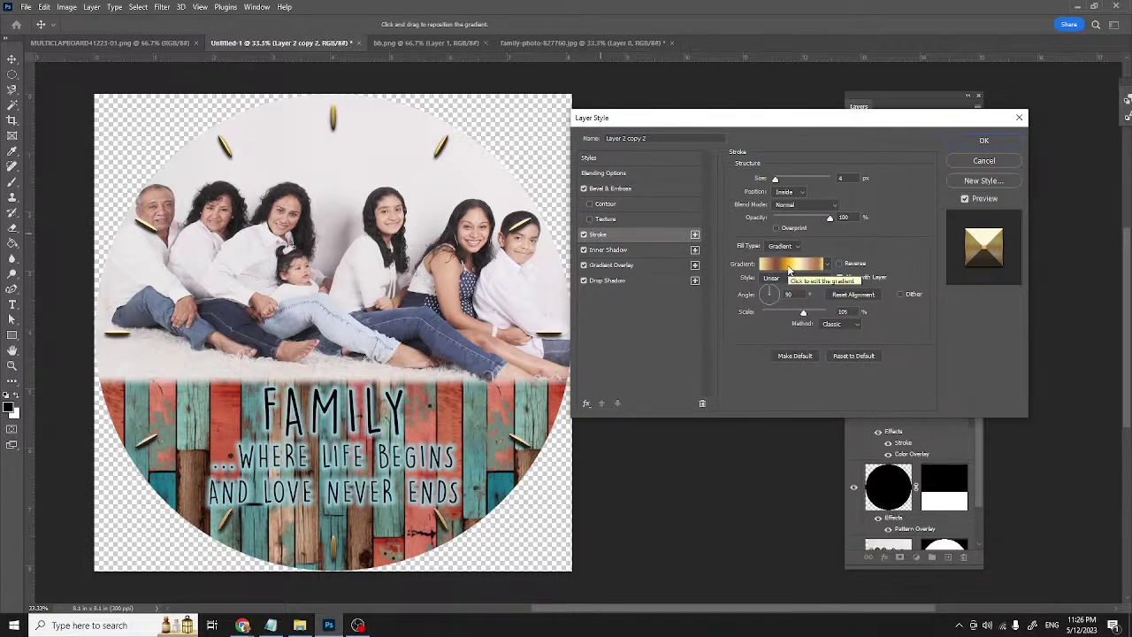
pyautogui.click(790, 265)
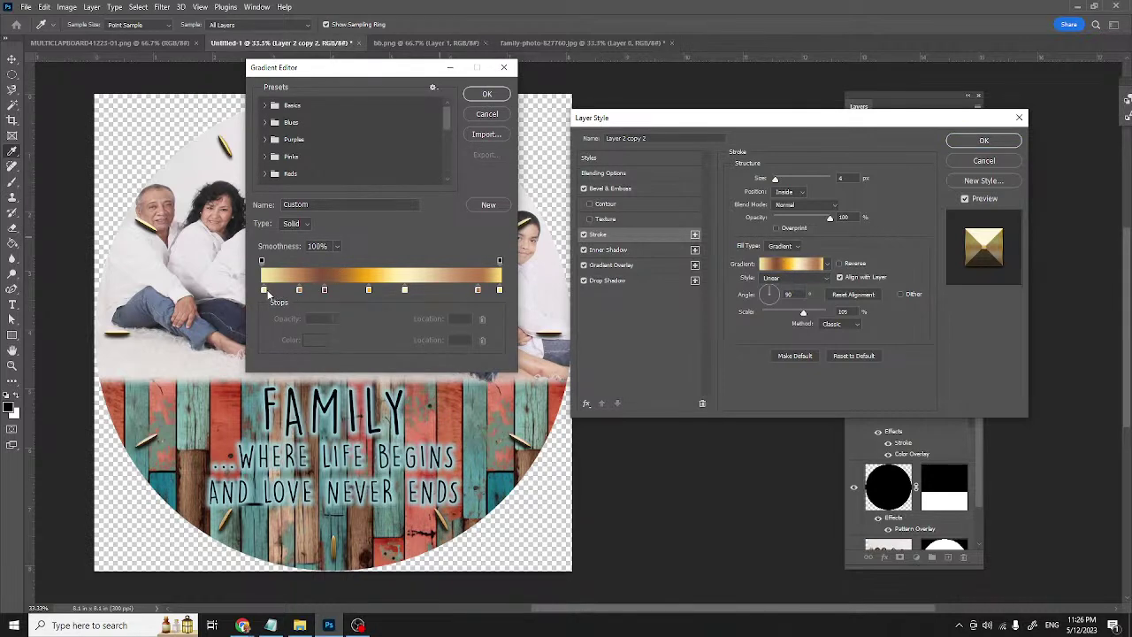
pyautogui.click(264, 290)
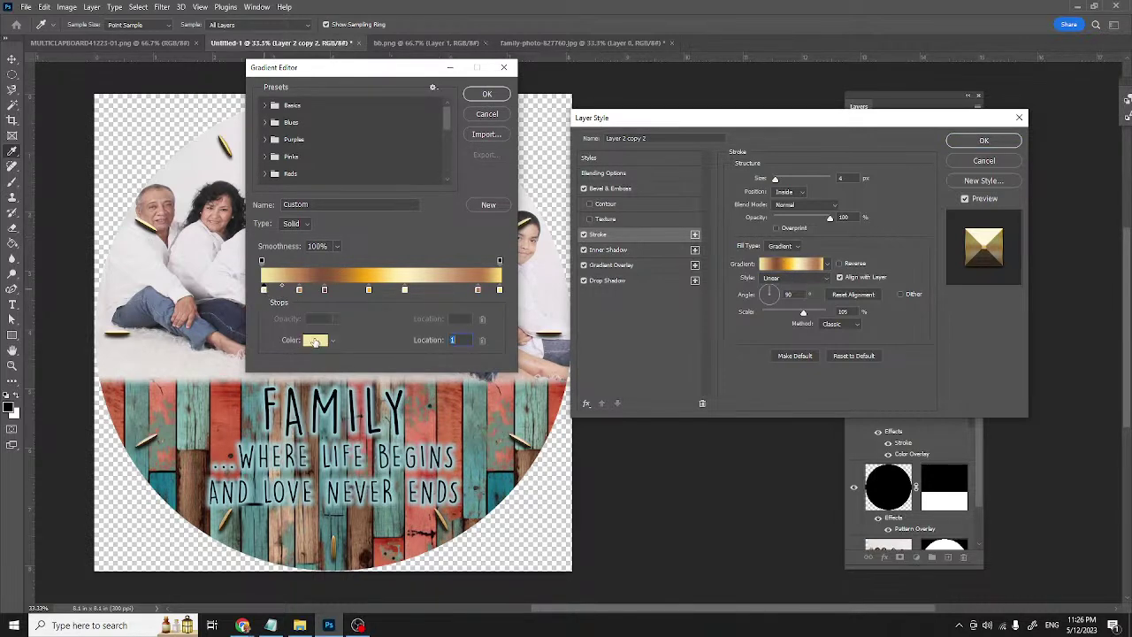
pyautogui.click(316, 342)
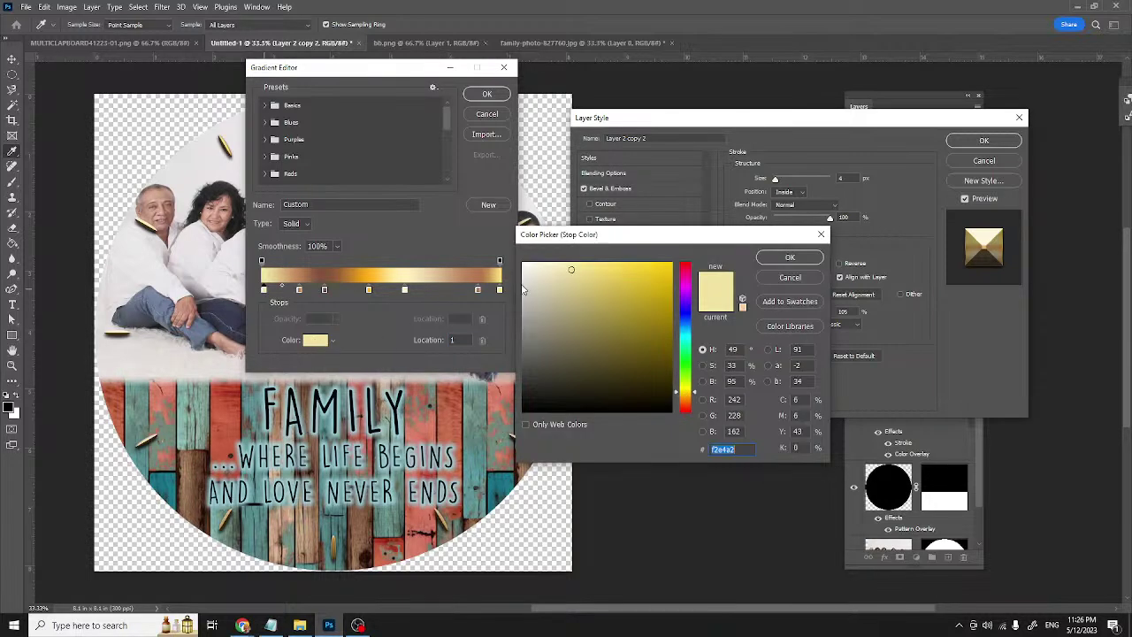
pyautogui.click(523, 288)
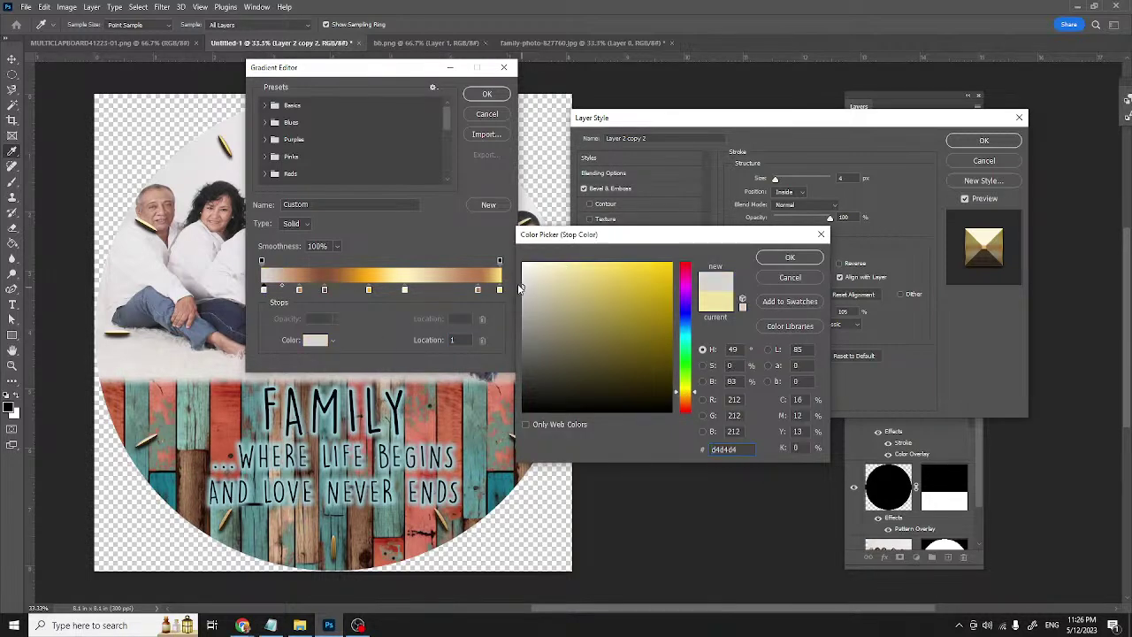
pyautogui.click(783, 257)
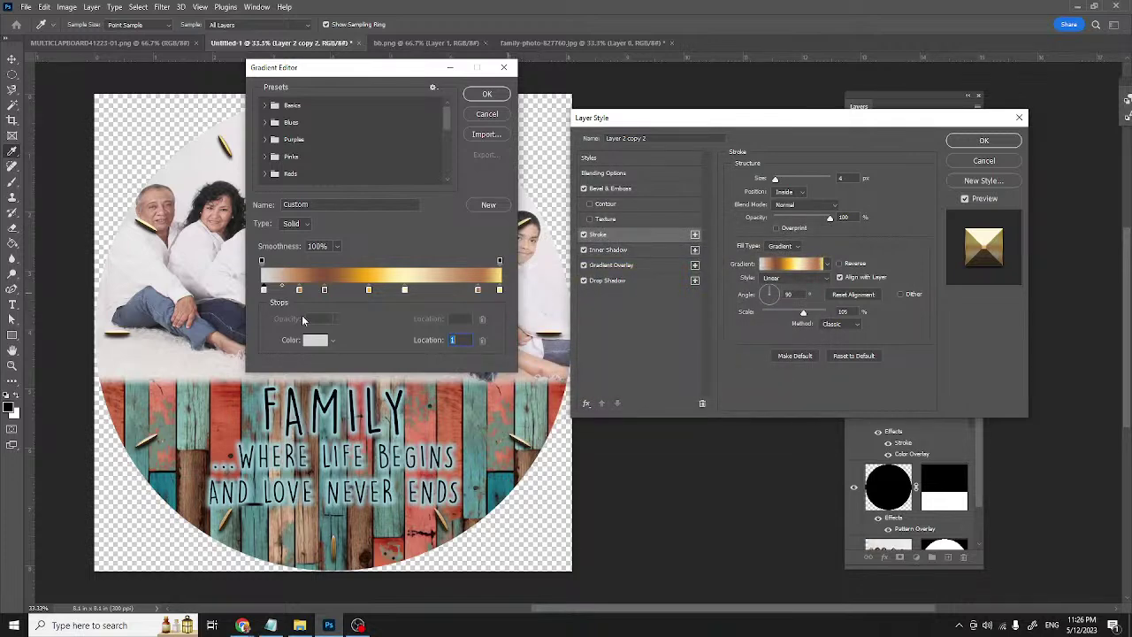
# - Recolor the stroke gradient's stops at location 16 to gray bfbfbf and at location 27 to darker gray 848483
pyautogui.click(300, 291)
pyautogui.click(312, 342)
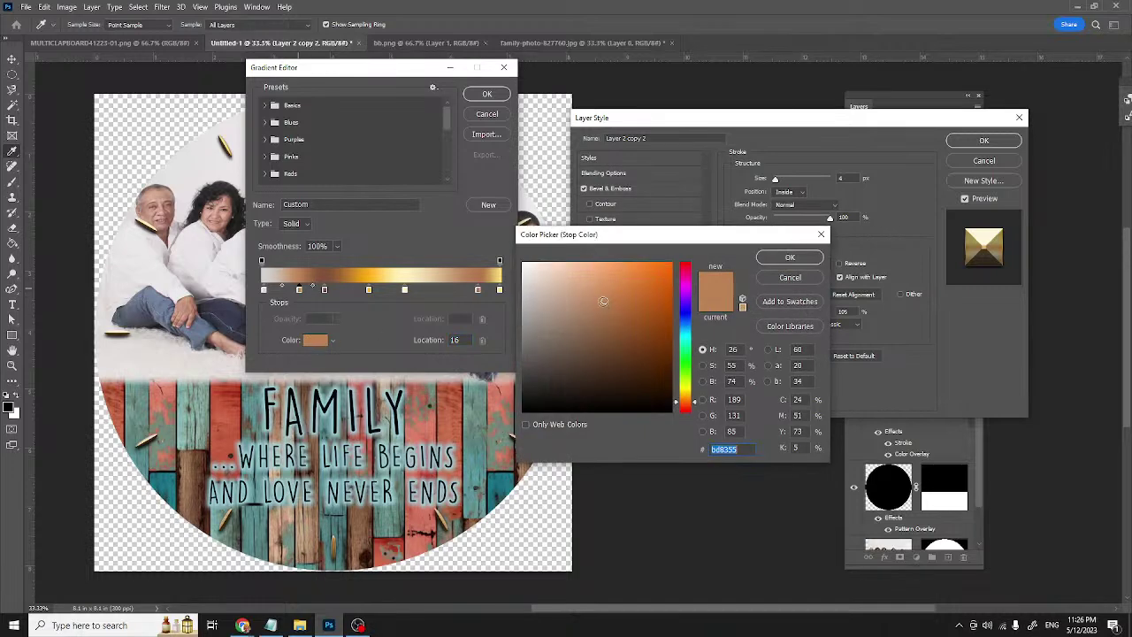
pyautogui.click(523, 301)
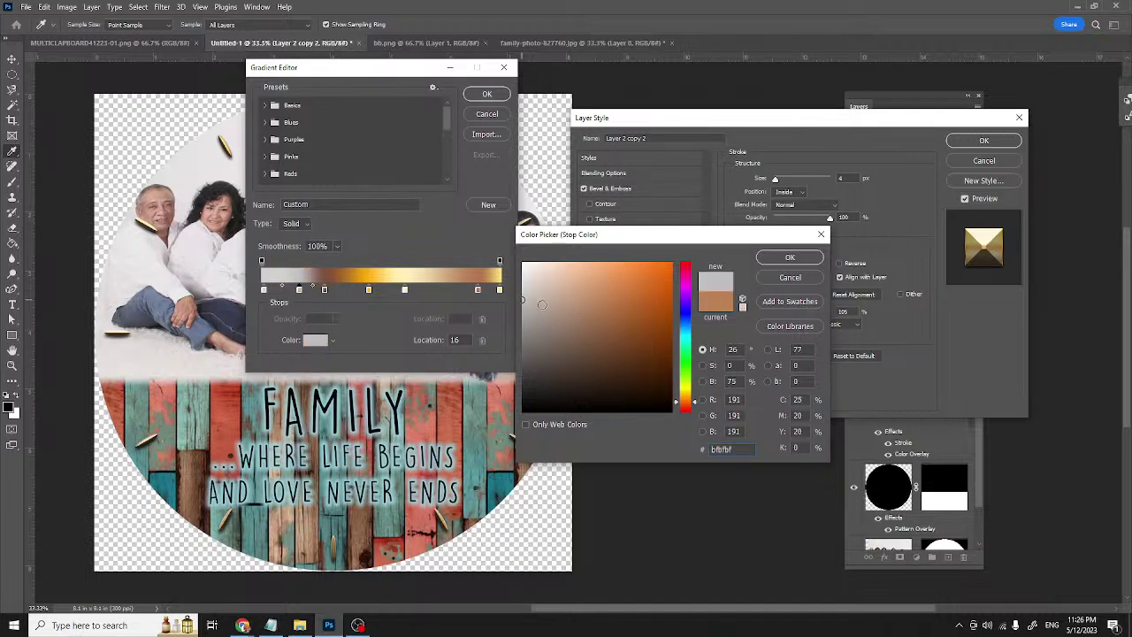
pyautogui.click(770, 261)
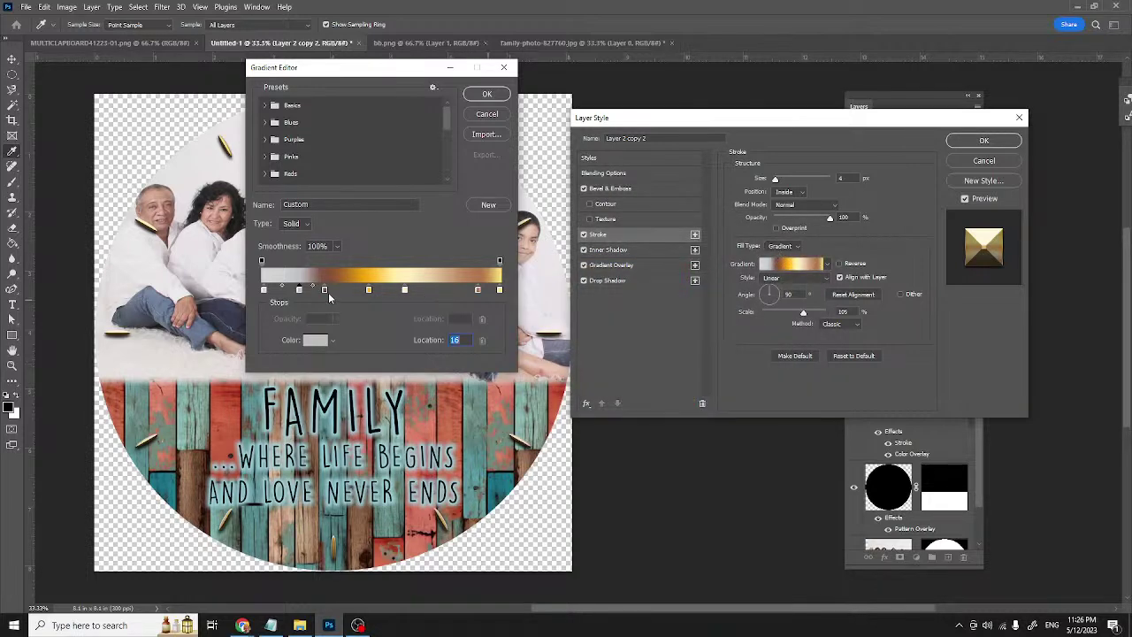
pyautogui.click(325, 291)
pyautogui.click(314, 341)
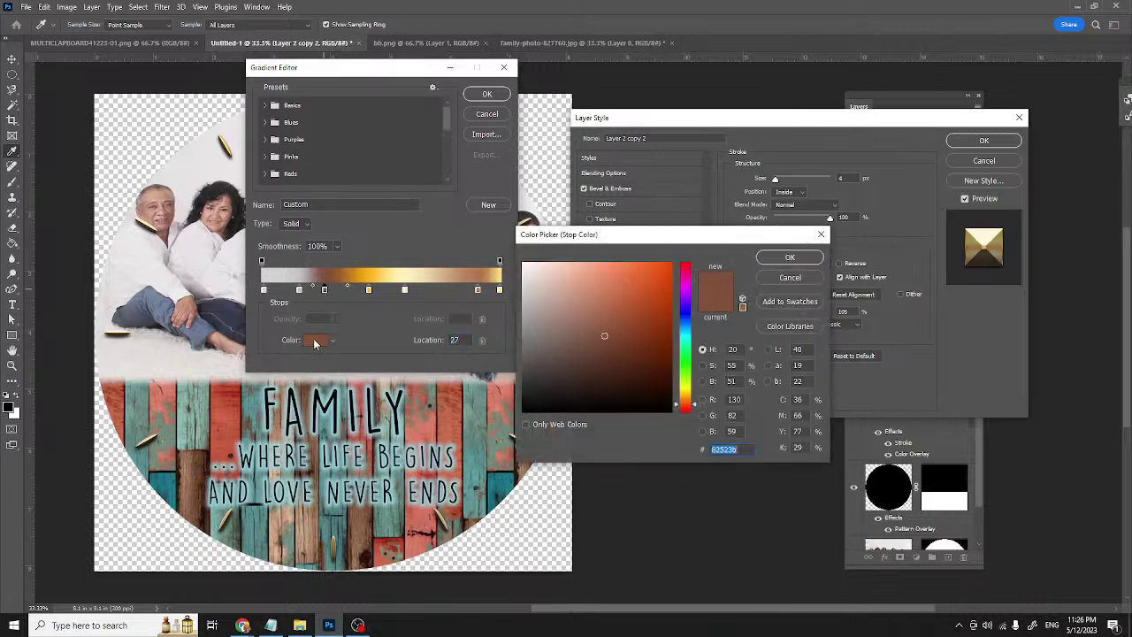
pyautogui.click(523, 334)
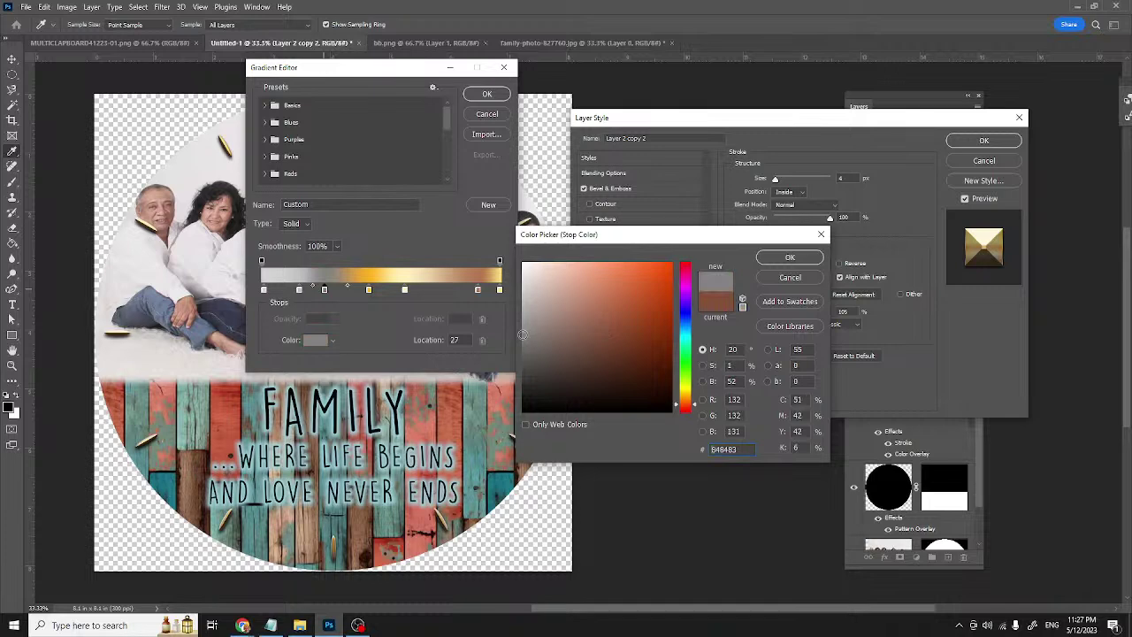
pyautogui.click(790, 256)
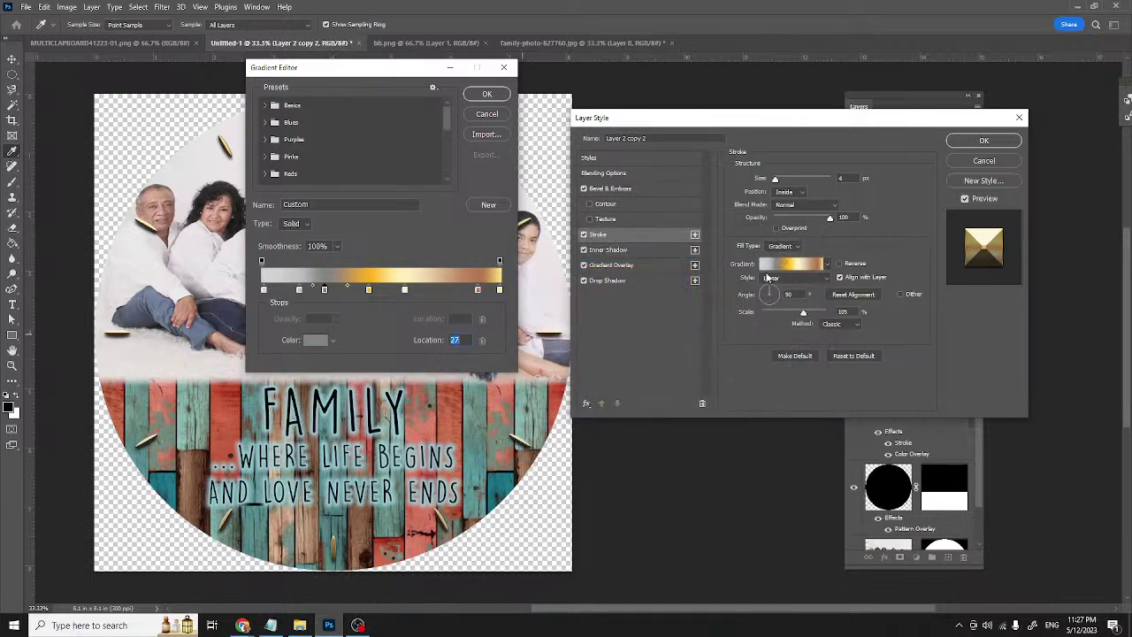
# - Recolor the stroke gradient's stop at location 45 to near-white fefefd and the stop at location 60 to white
pyautogui.click(371, 289)
pyautogui.click(318, 341)
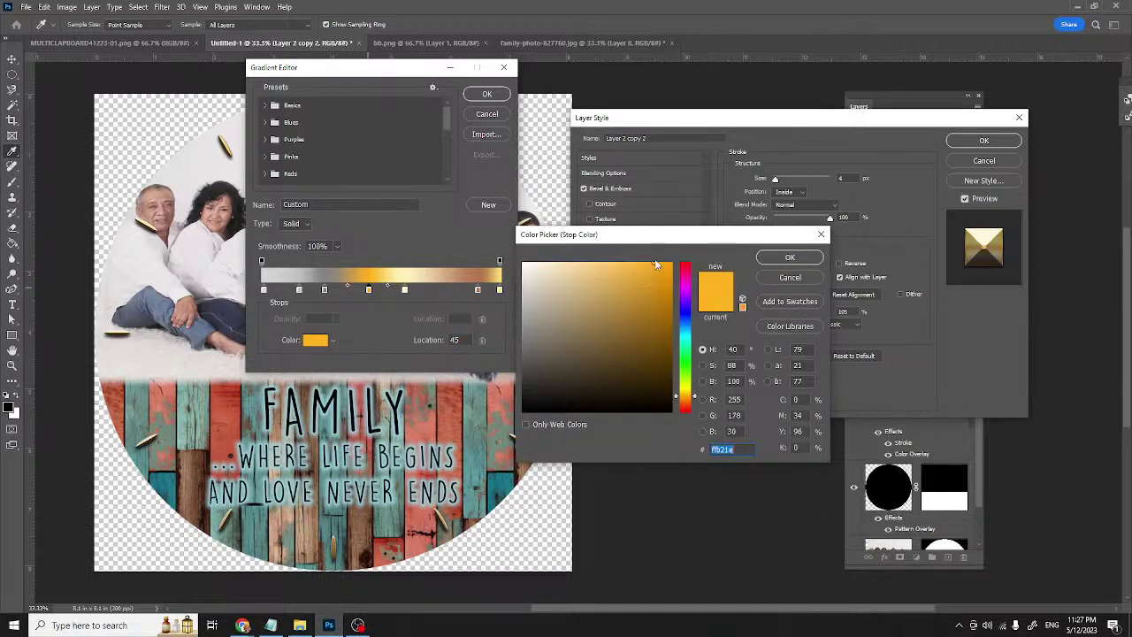
pyautogui.click(523, 263)
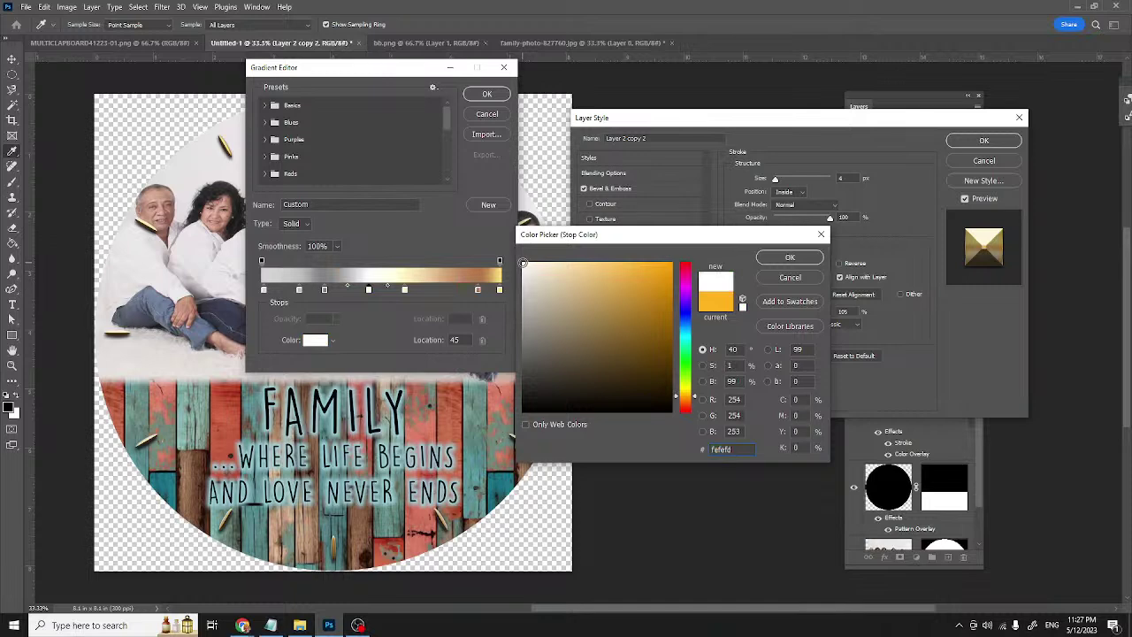
pyautogui.click(775, 257)
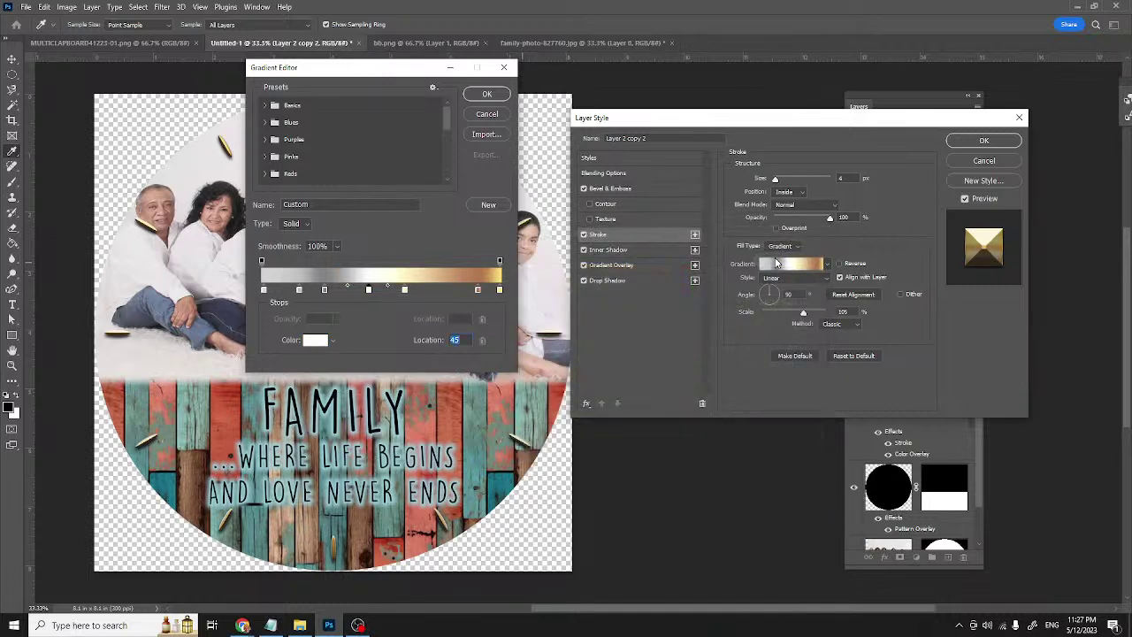
pyautogui.click(406, 291)
pyautogui.click(316, 342)
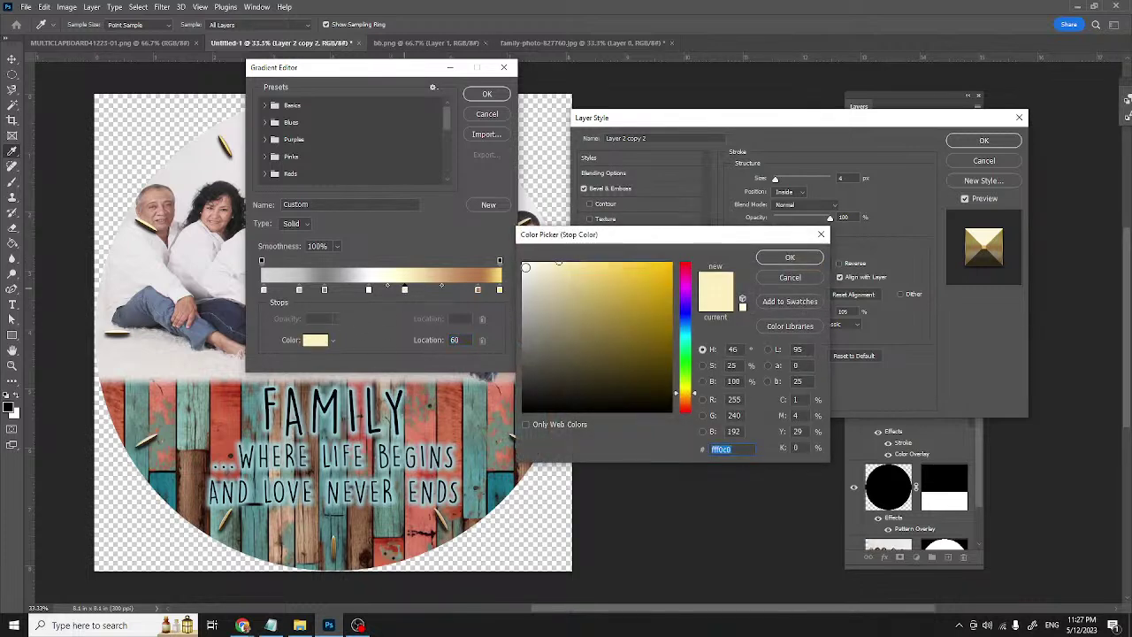
pyautogui.click(524, 264)
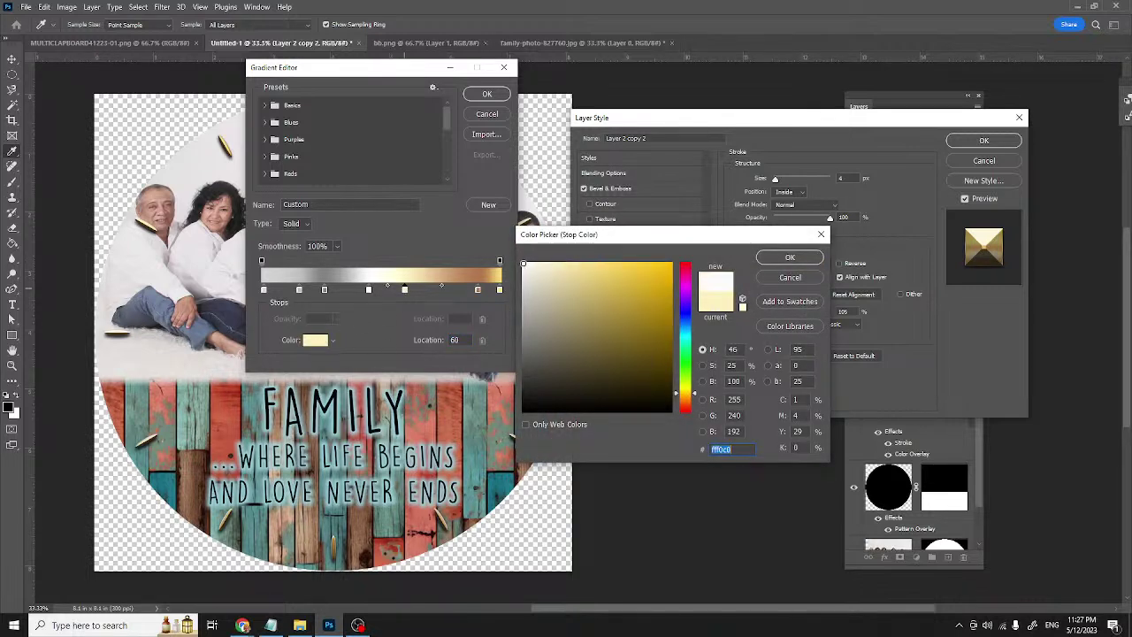
pyautogui.click(776, 258)
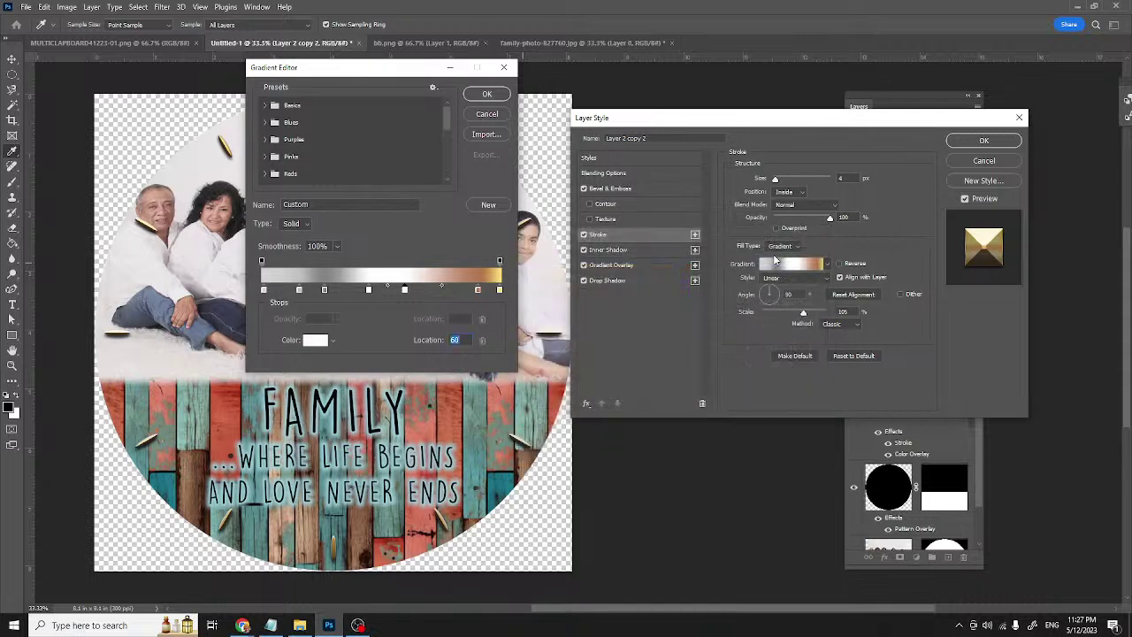
# - Place the next-to-last stroke gradient stop at location 90 in gray b6b6b6, recolor the end stop to b9b9b7 and accept the gradient
pyautogui.click(478, 290)
pyautogui.moveTo(478, 290); pyautogui.dragTo(475, 290)
pyautogui.click(321, 341)
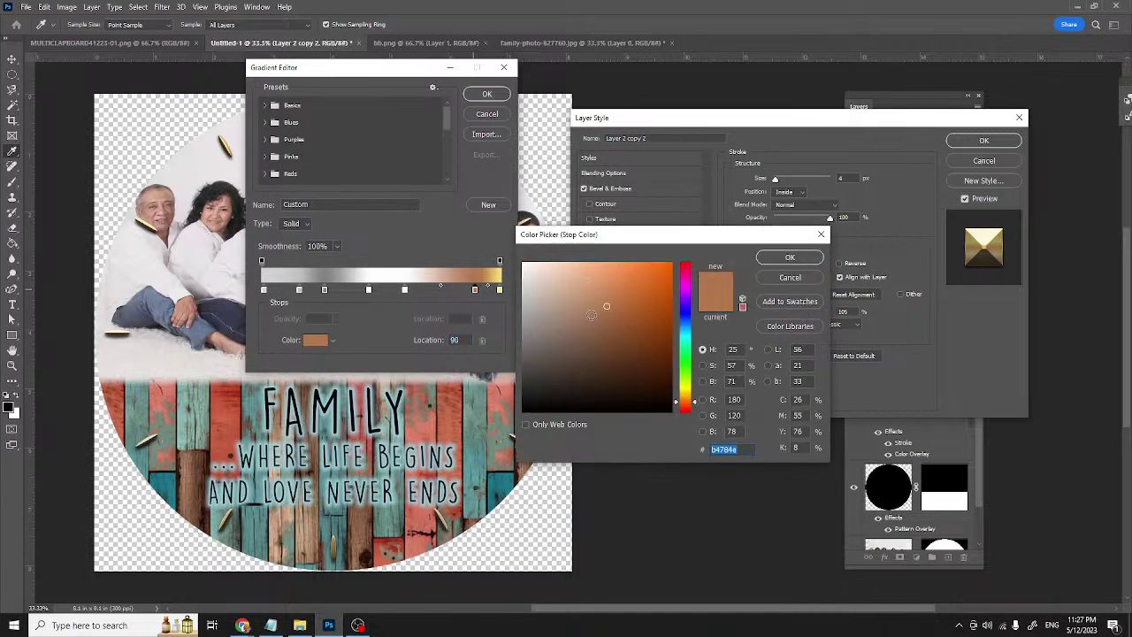
pyautogui.click(522, 305)
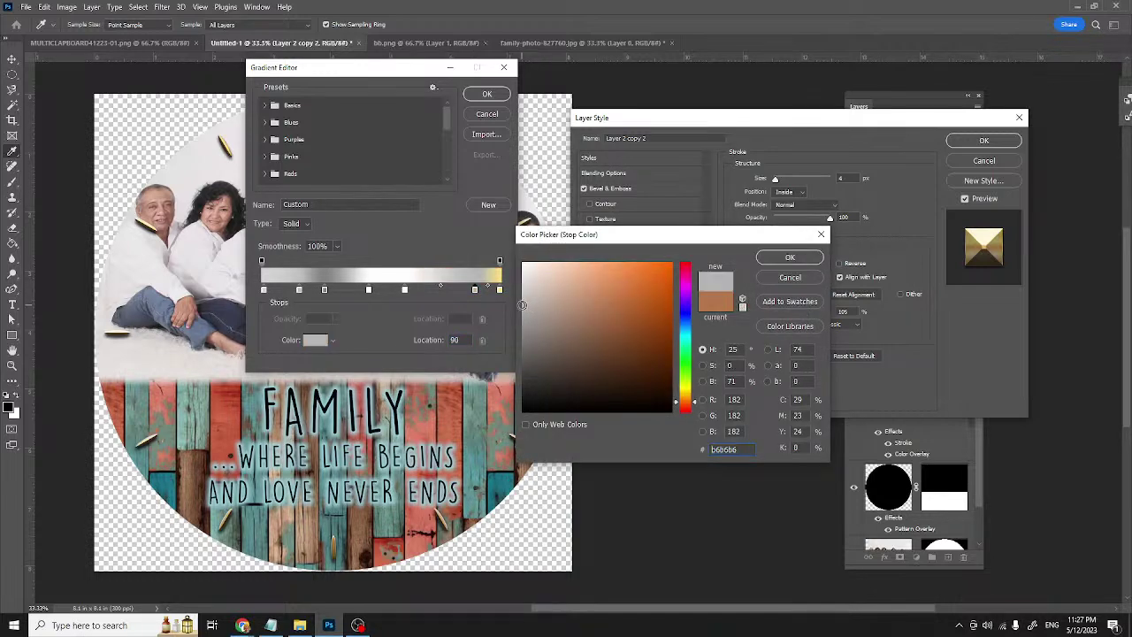
pyautogui.click(784, 259)
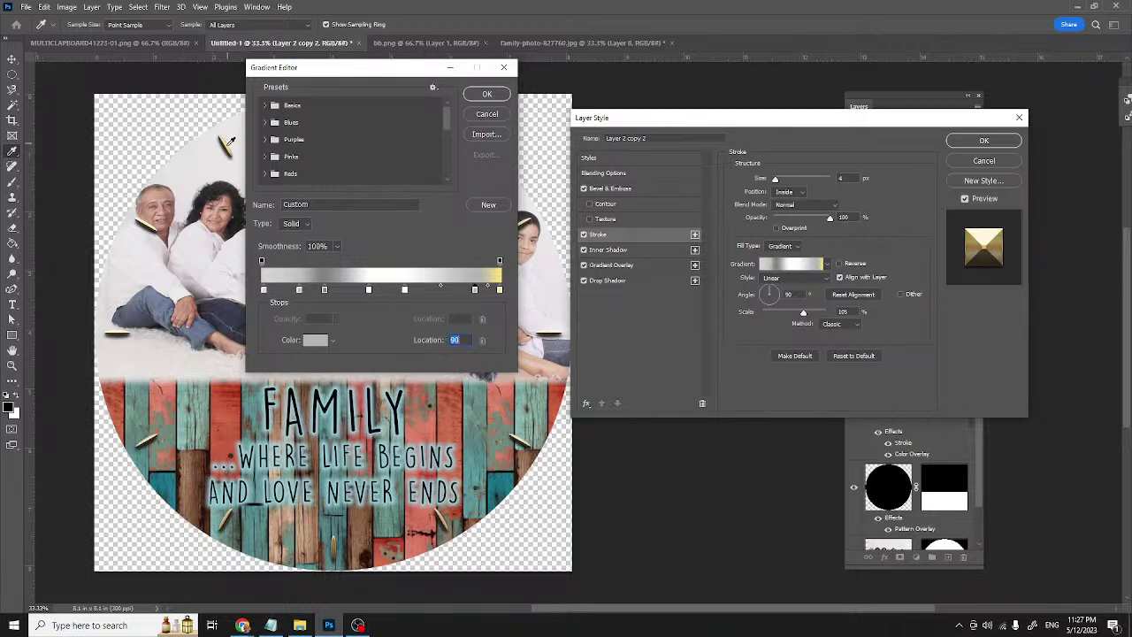
pyautogui.click(499, 290)
pyautogui.click(315, 341)
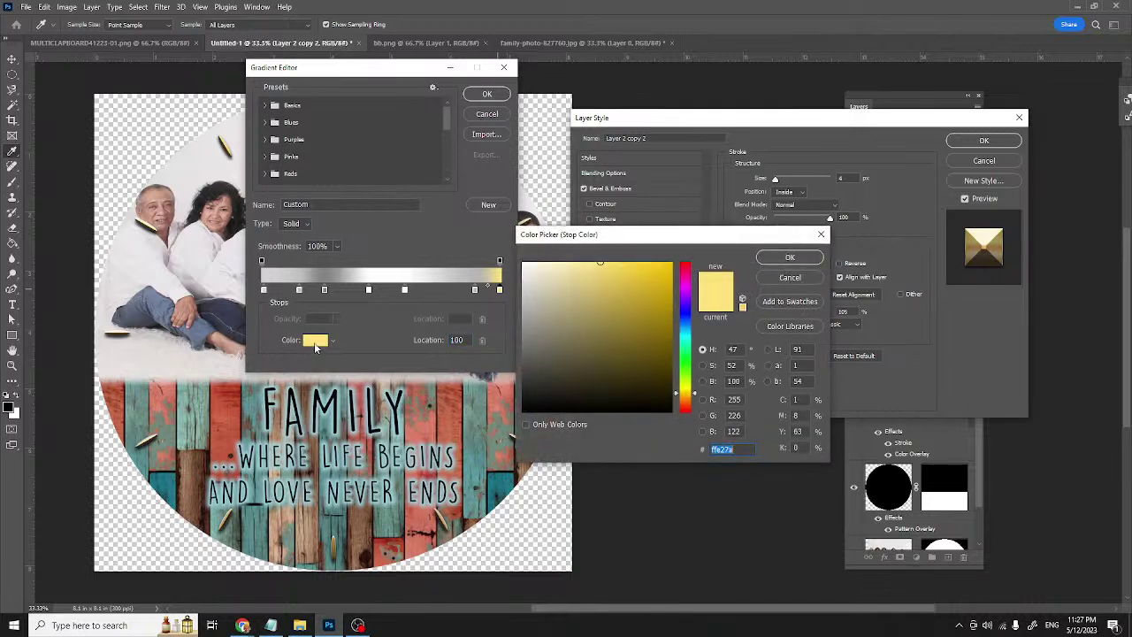
pyautogui.click(523, 303)
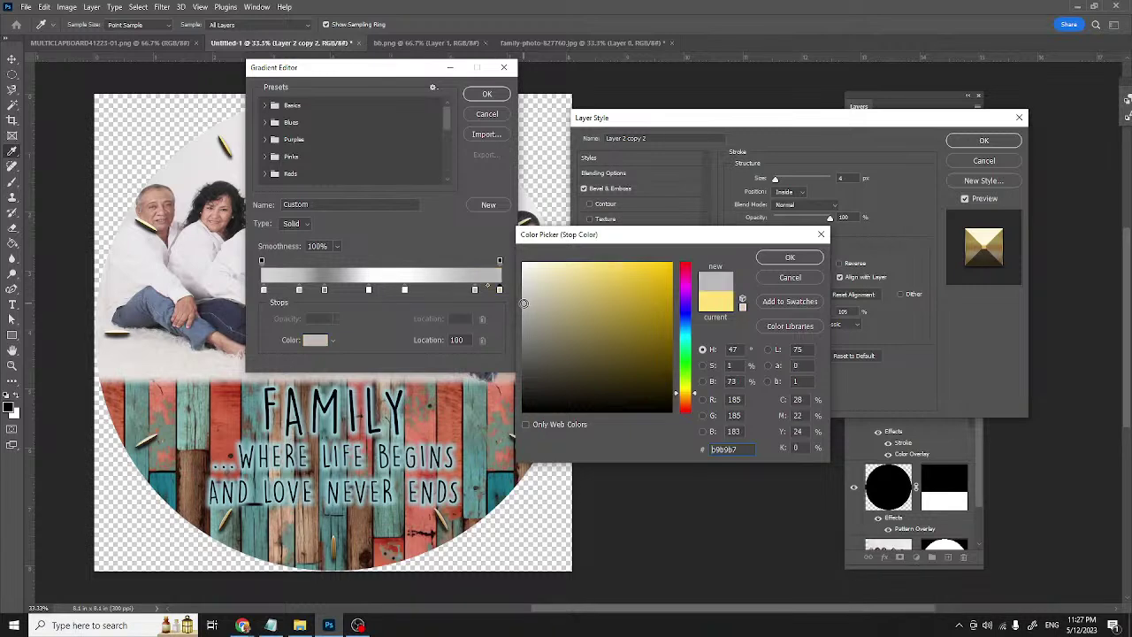
pyautogui.click(800, 258)
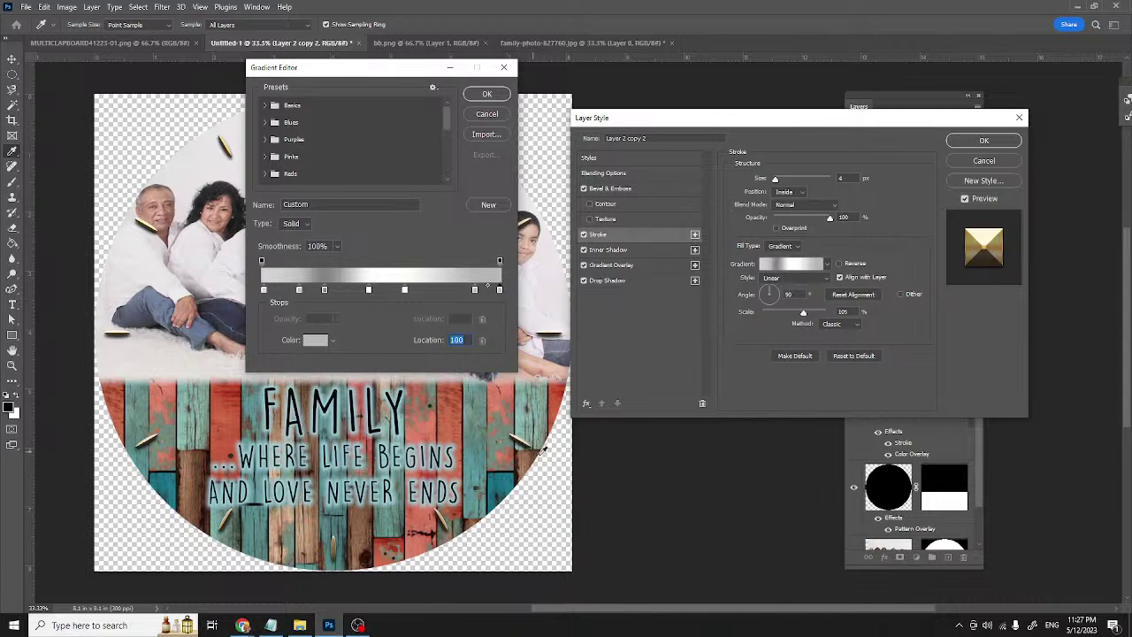
pyautogui.click(487, 94)
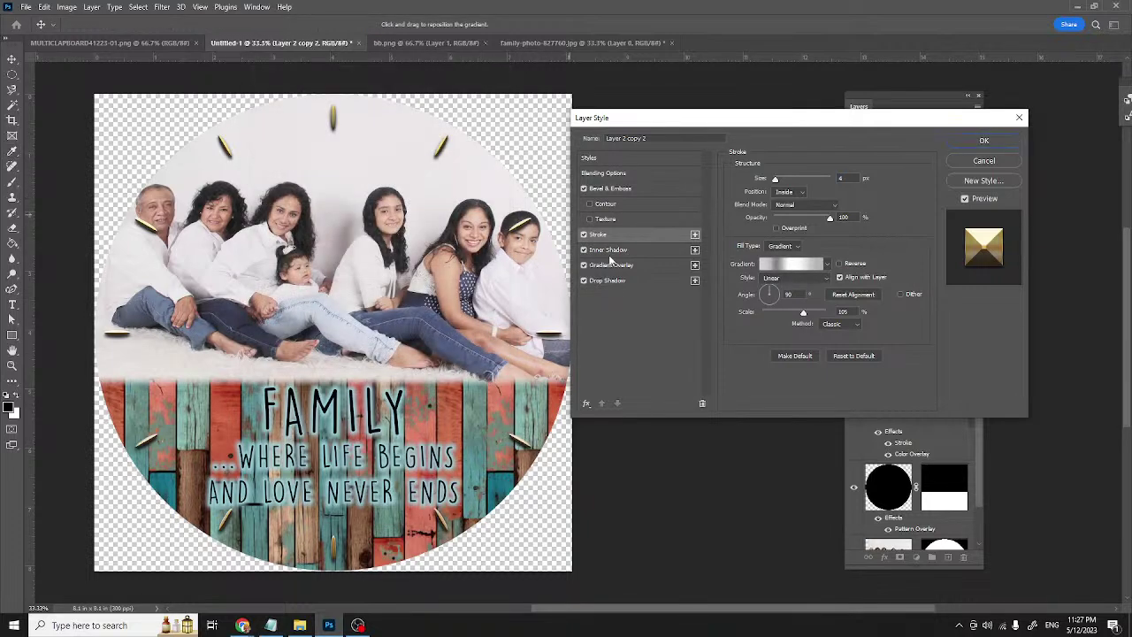
# - Recolor the hour marks' inner shadow to gray ababaa
pyautogui.click(606, 251)
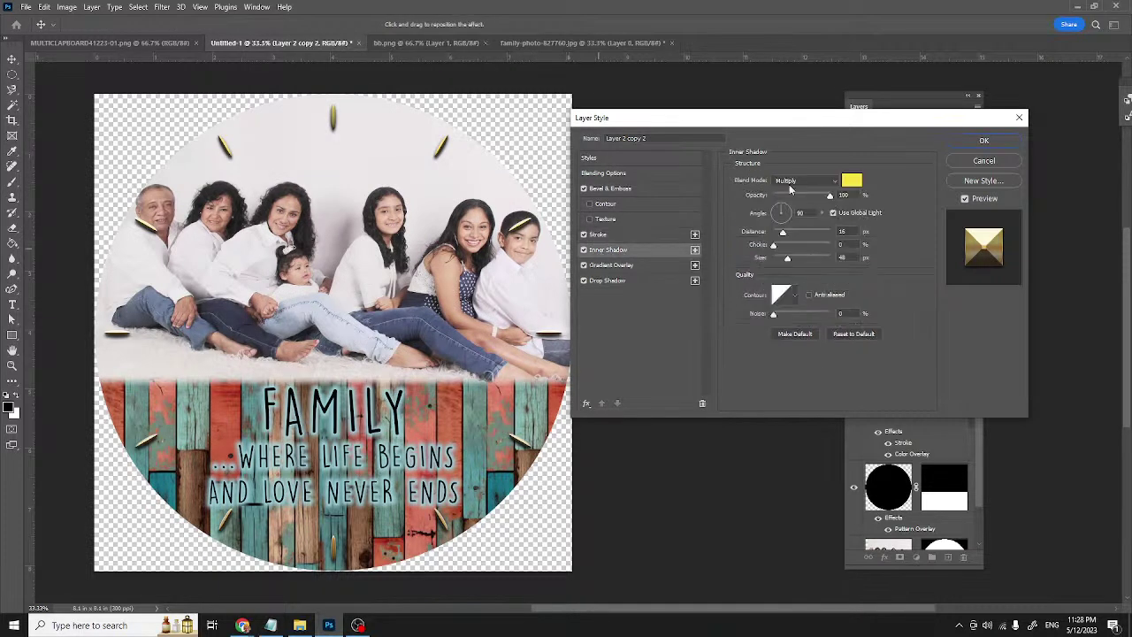
pyautogui.click(849, 182)
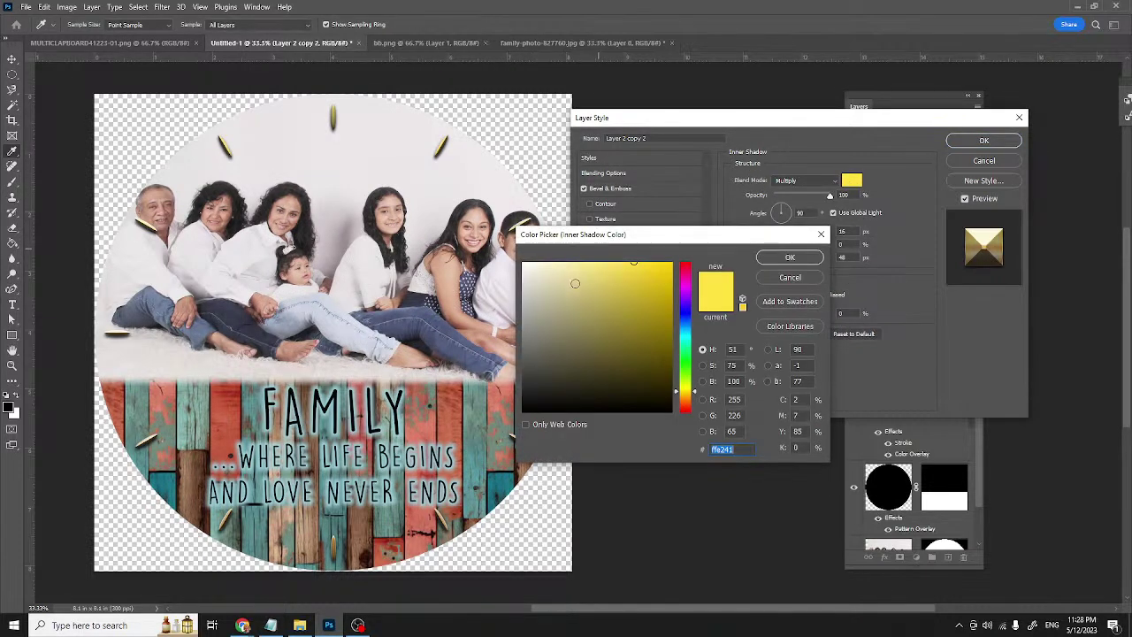
pyautogui.click(522, 312)
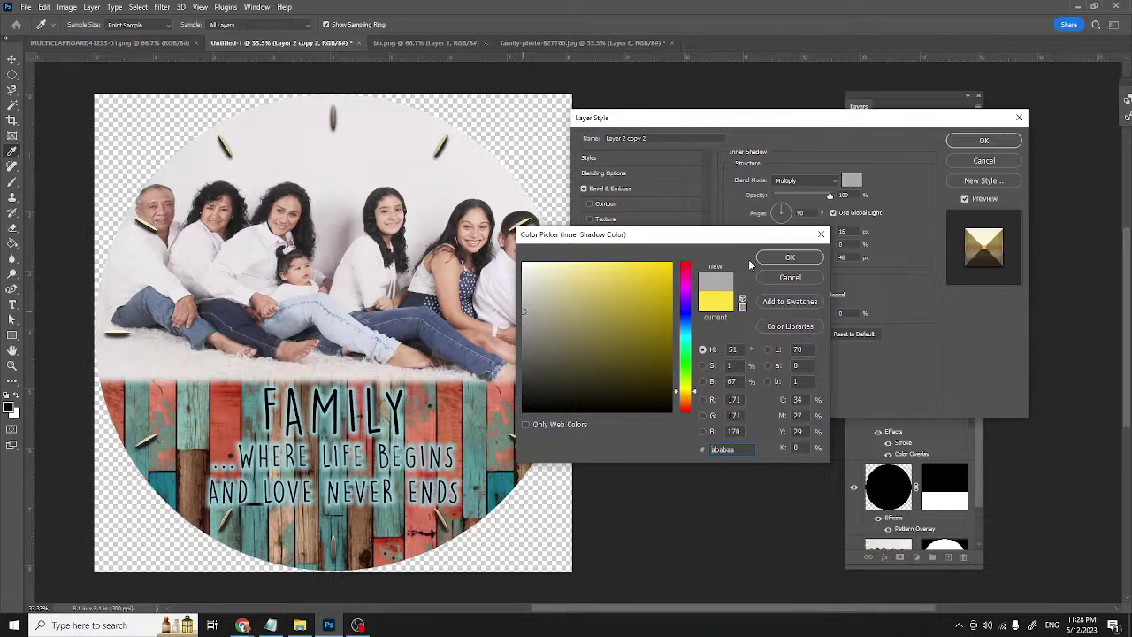
pyautogui.click(779, 258)
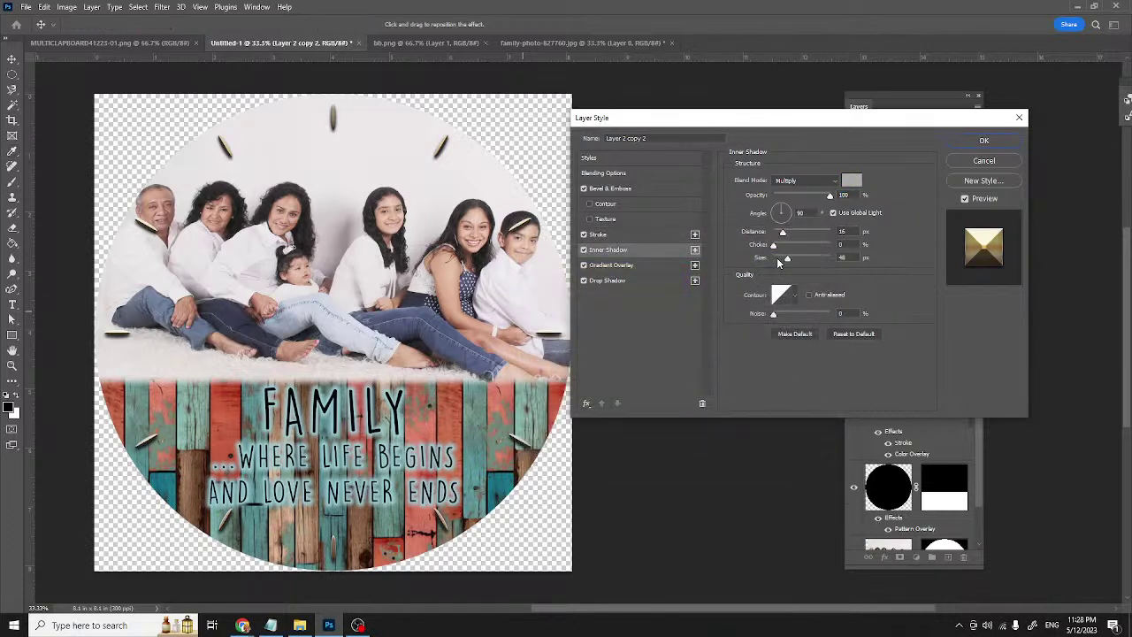
pyautogui.click(599, 265)
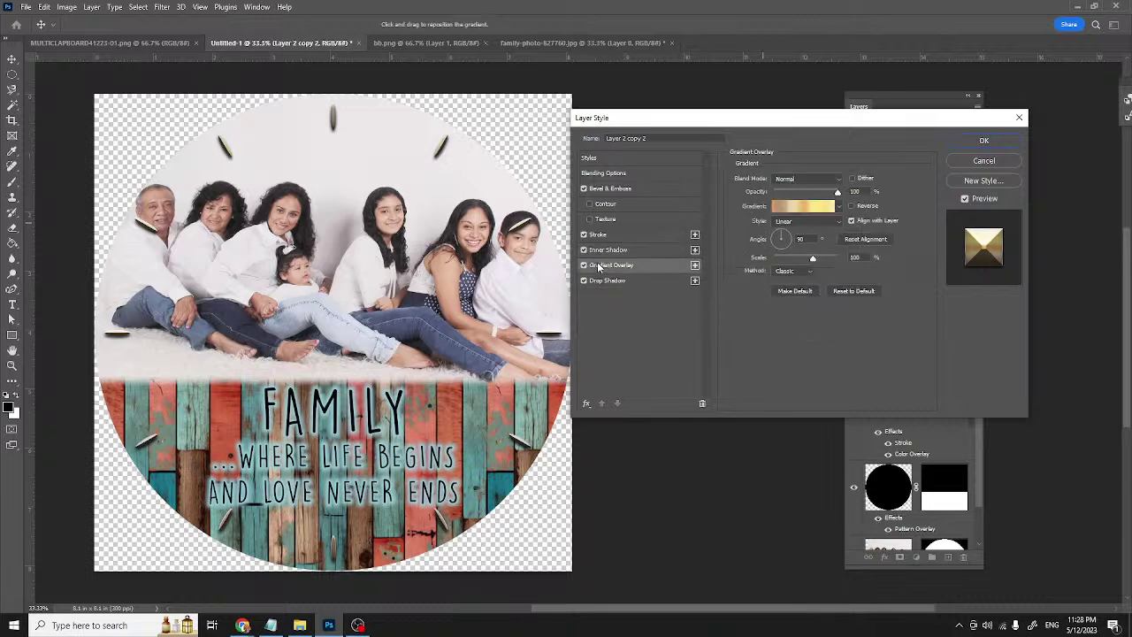
pyautogui.click(801, 205)
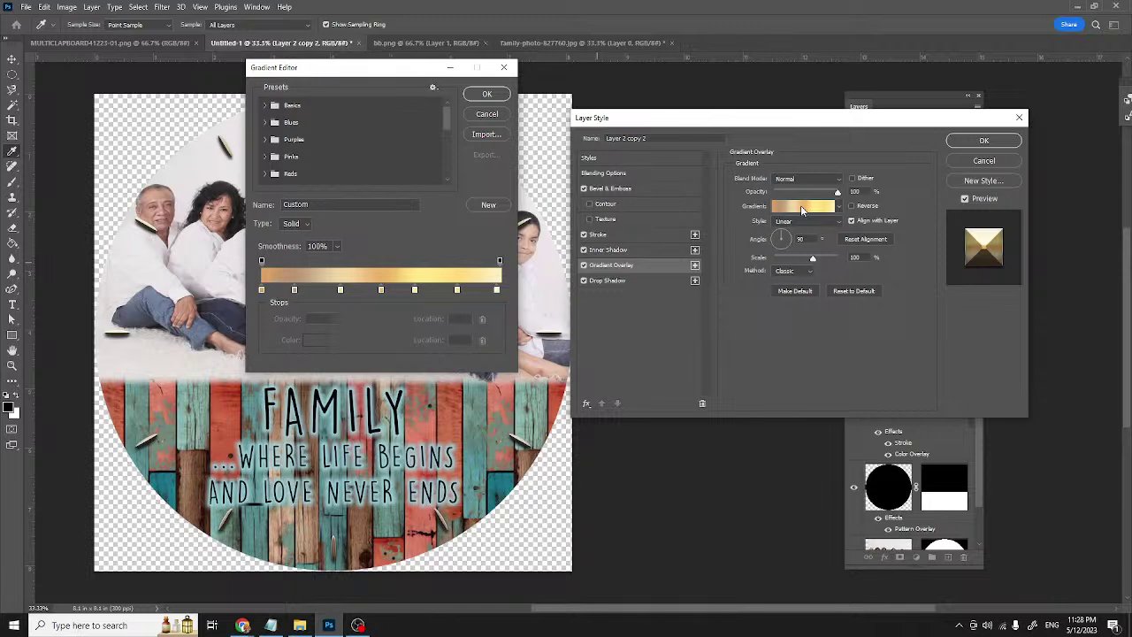
pyautogui.click(488, 114)
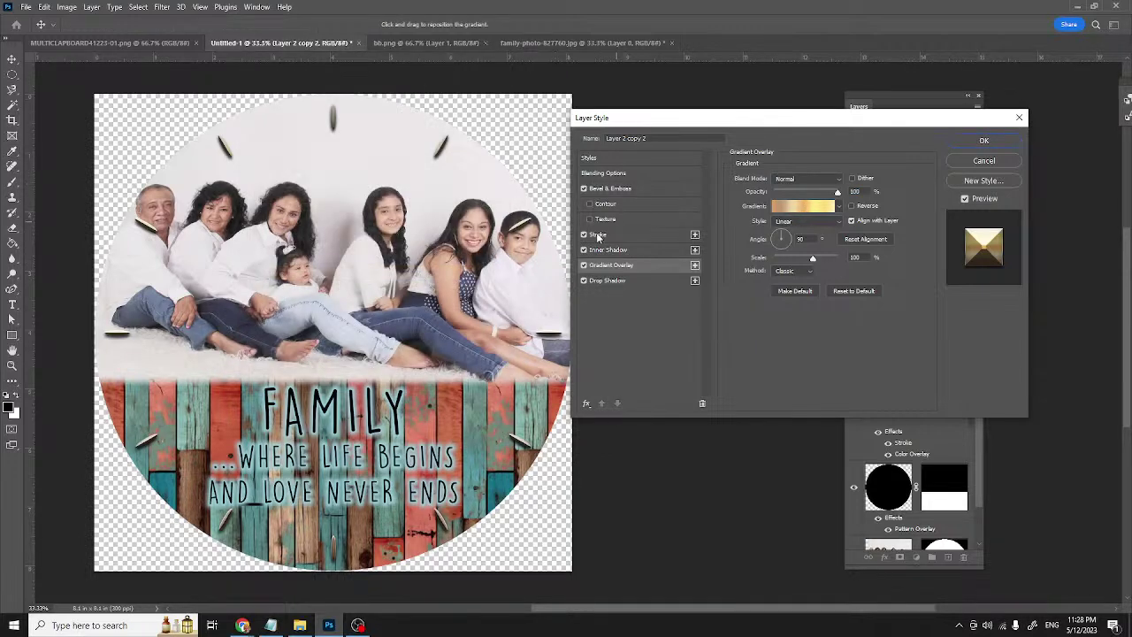
# - Save the hour marks' silver stroke gradient as a new gradient preset and accept the gradient
pyautogui.click(598, 234)
pyautogui.click(790, 267)
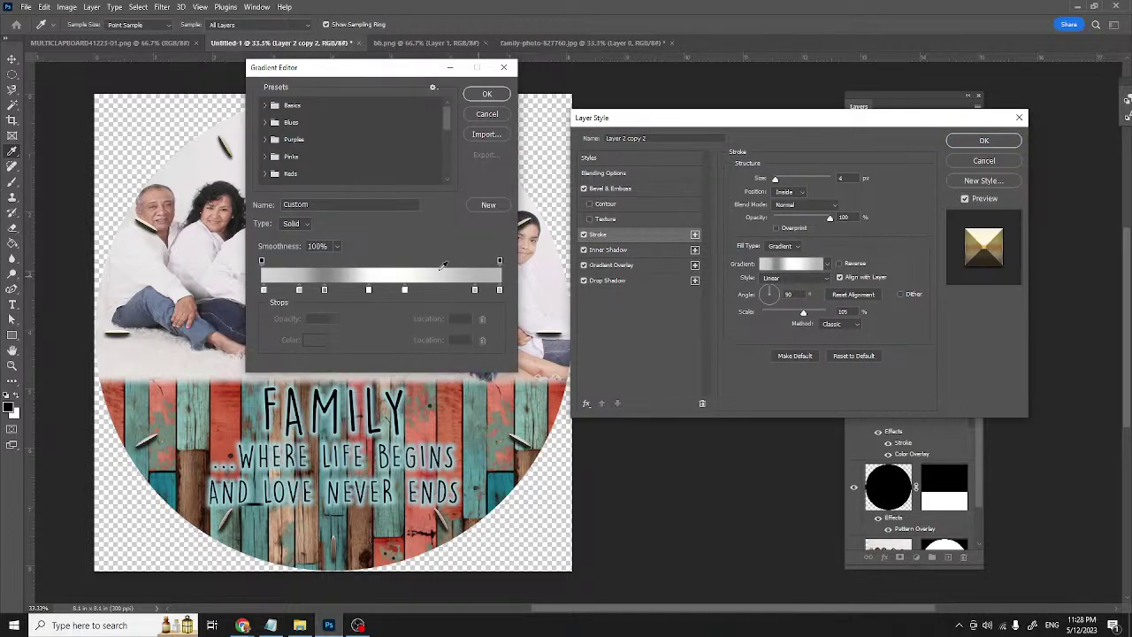
pyautogui.click(488, 205)
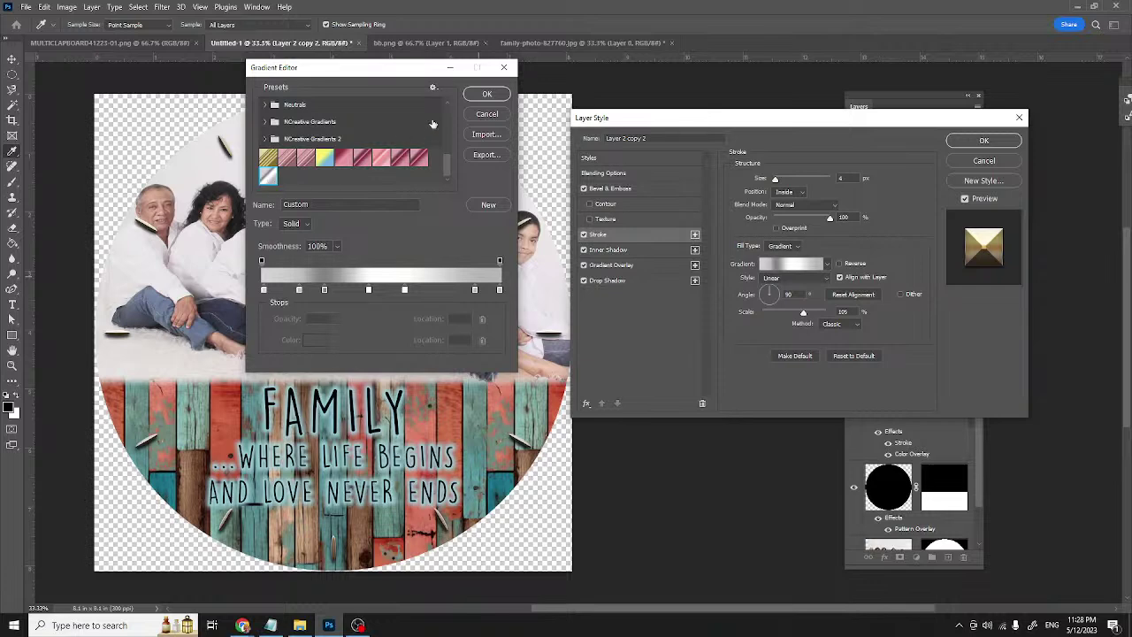
pyautogui.click(488, 94)
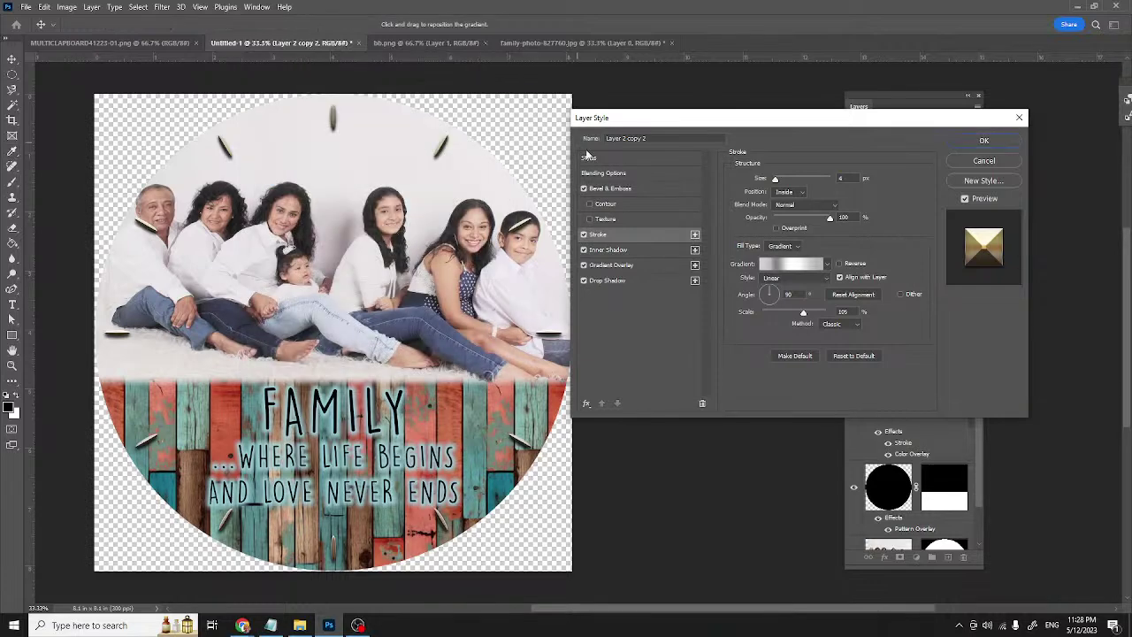
# - Apply the saved silver gradient preset to the hour marks' gradient overlay and accept the layer style
pyautogui.click(608, 266)
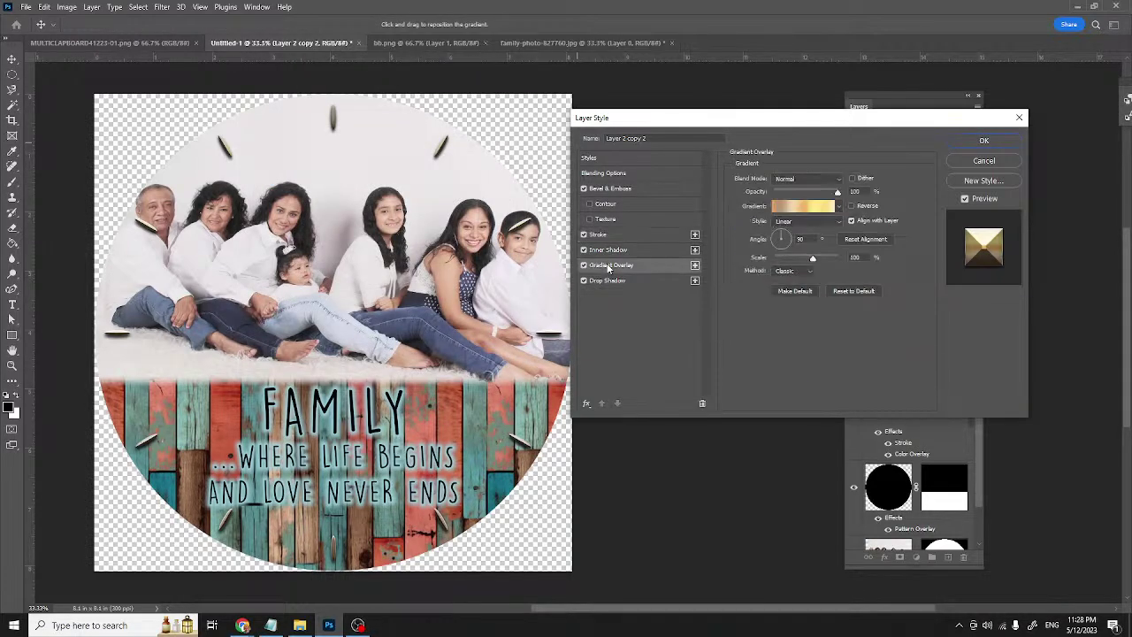
pyautogui.click(800, 209)
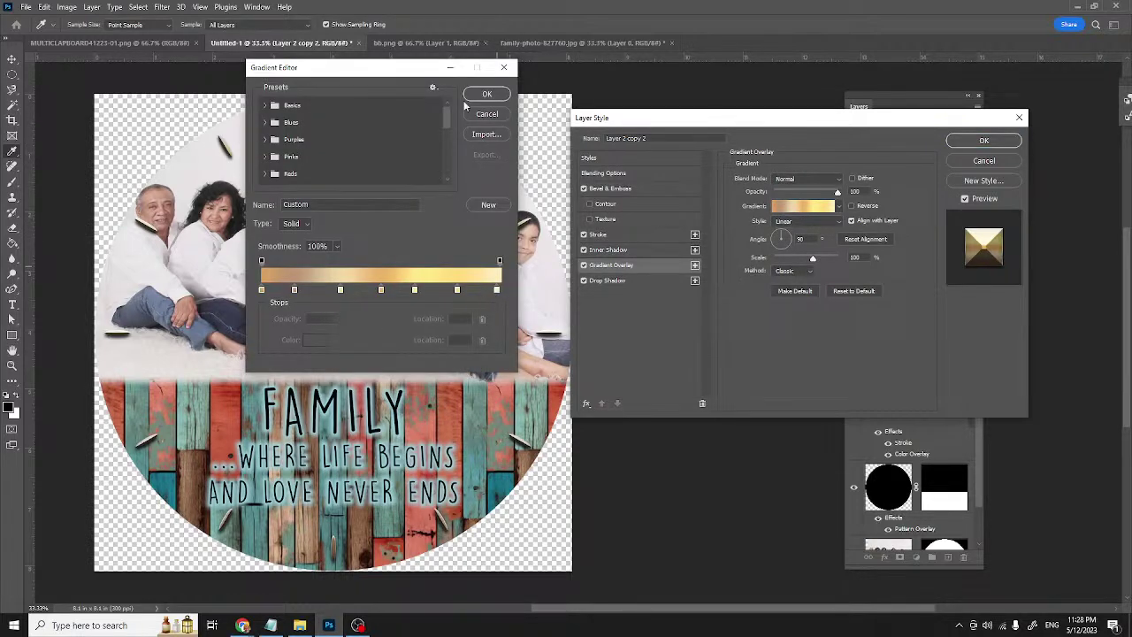
pyautogui.moveTo(447, 115); pyautogui.dragTo(441, 173)
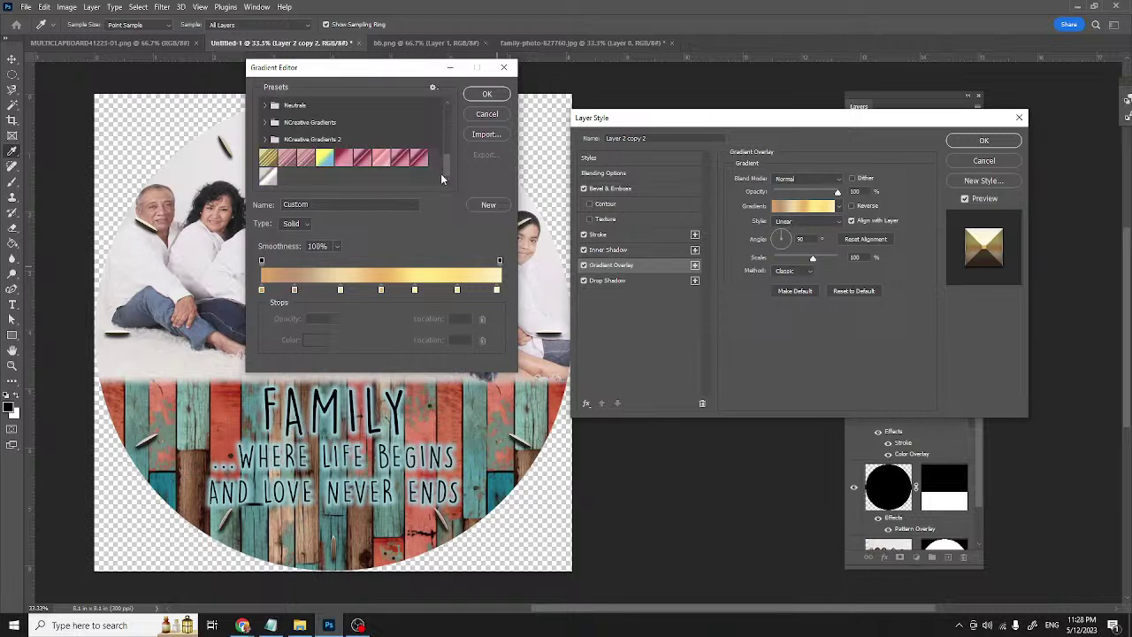
pyautogui.click(269, 178)
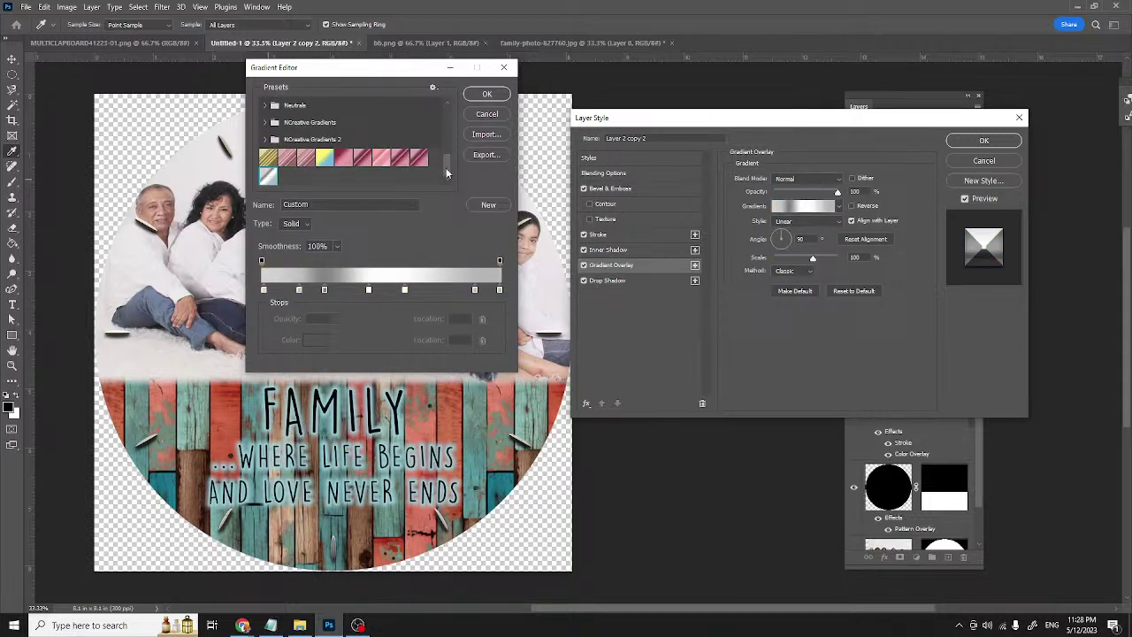
pyautogui.click(487, 94)
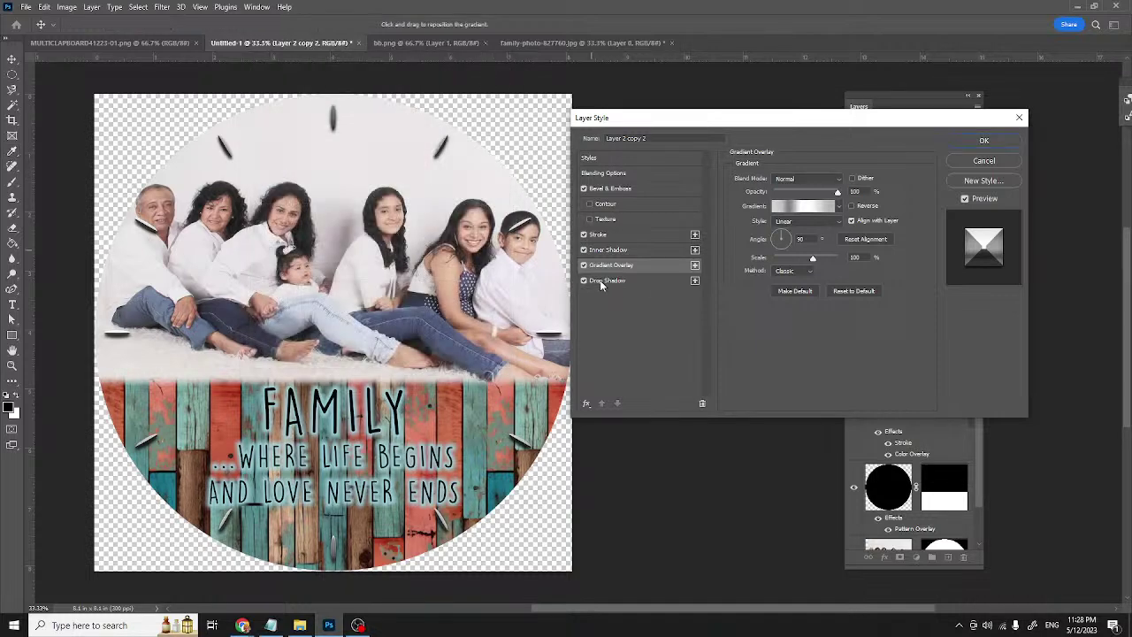
pyautogui.click(602, 281)
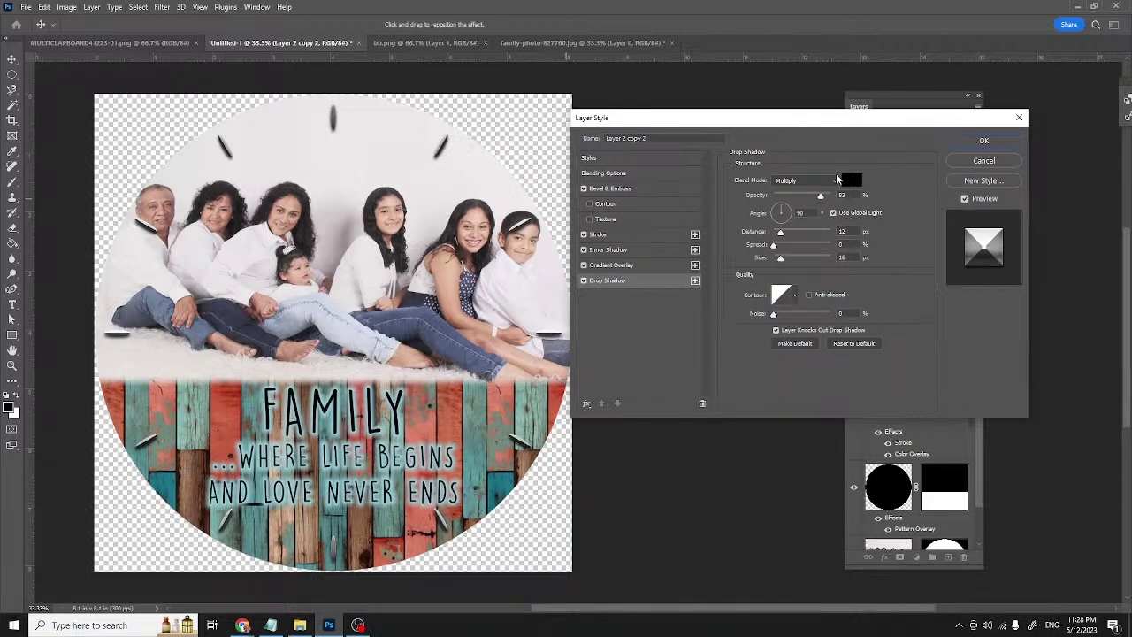
pyautogui.click(984, 141)
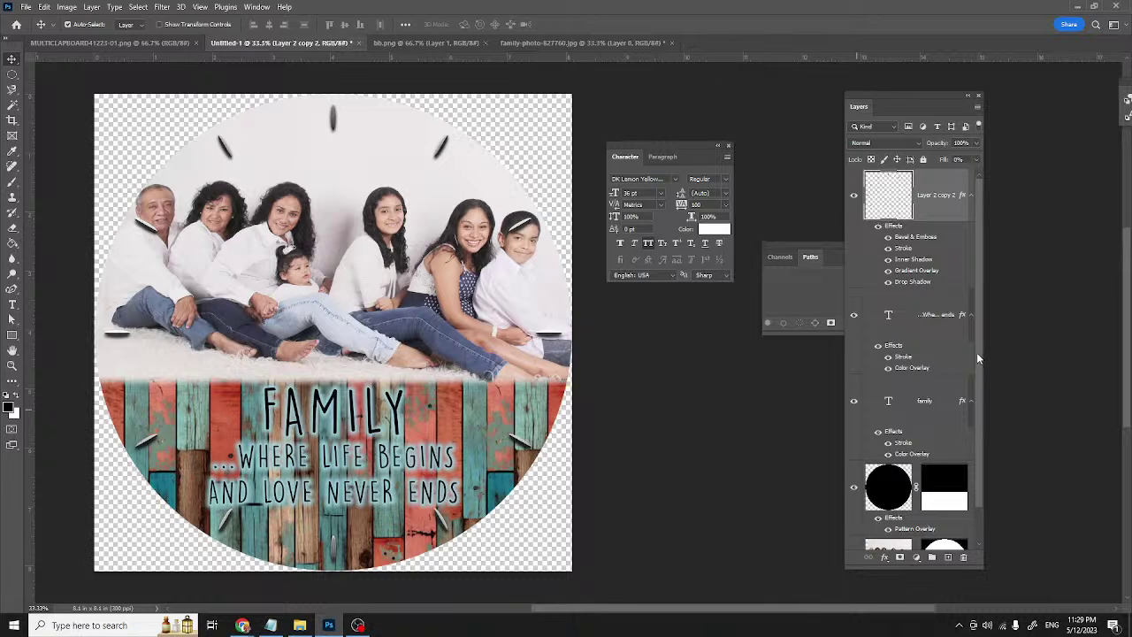
# - Replace the pattern in the wood plank layer's pattern overlay with the teal and dark brown wood plank pattern
pyautogui.scroll(-2, 977, 353)
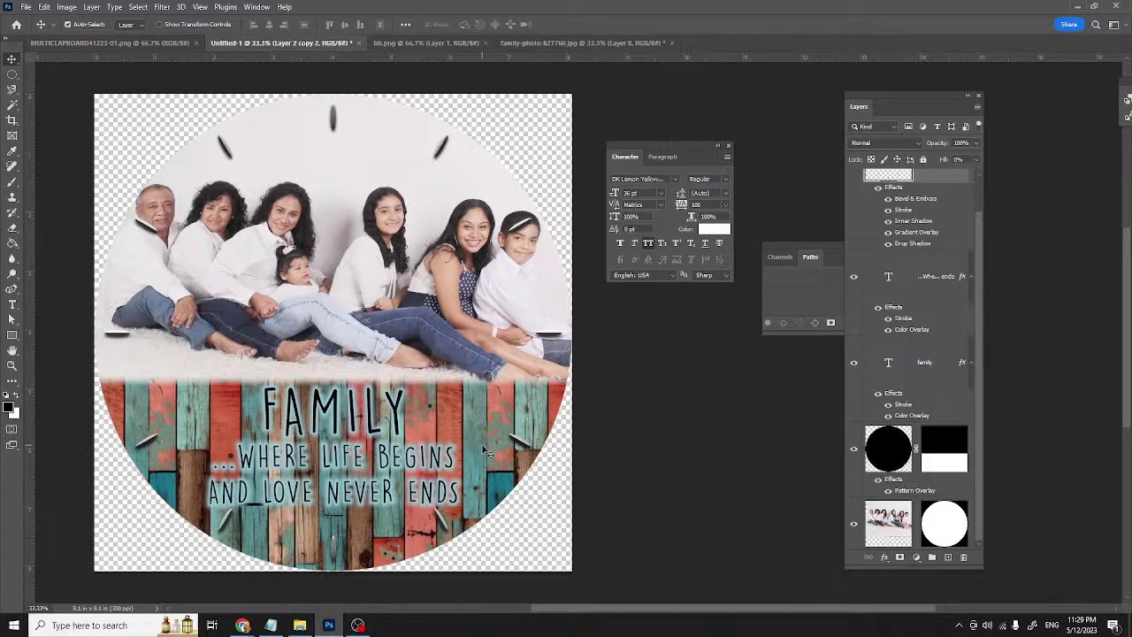
pyautogui.click(887, 465)
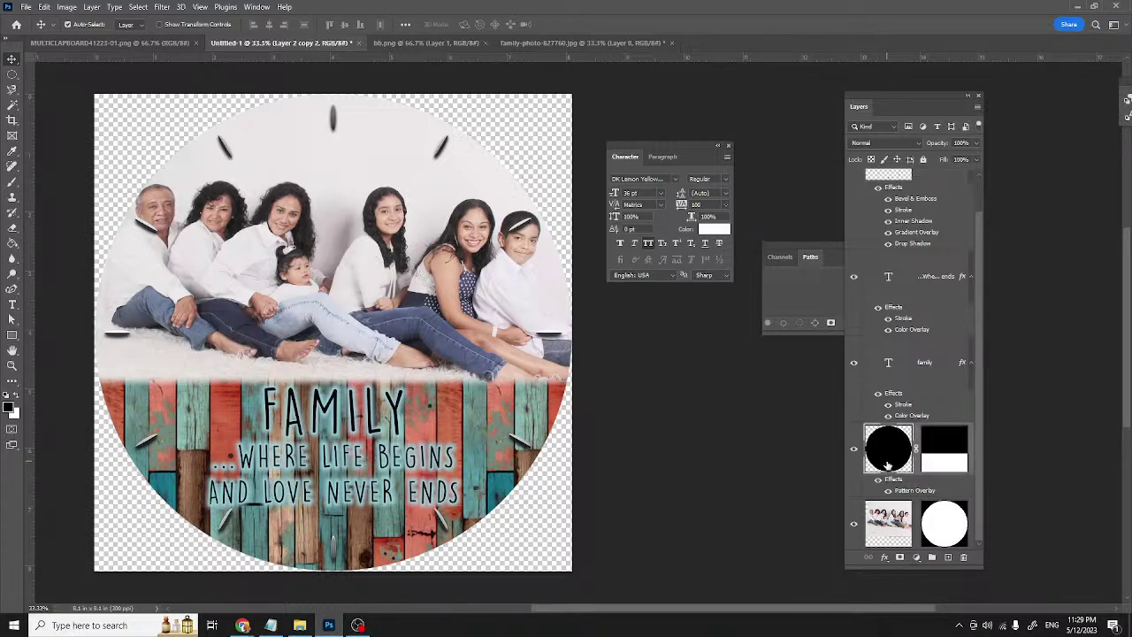
pyautogui.doubleClick(917, 472)
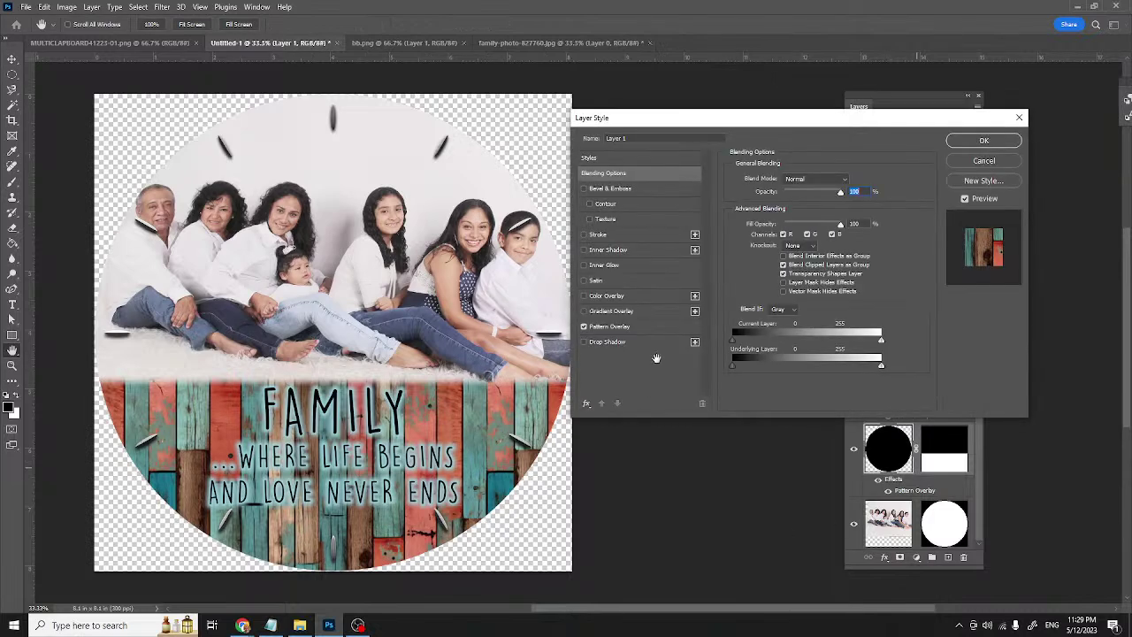
pyautogui.click(613, 325)
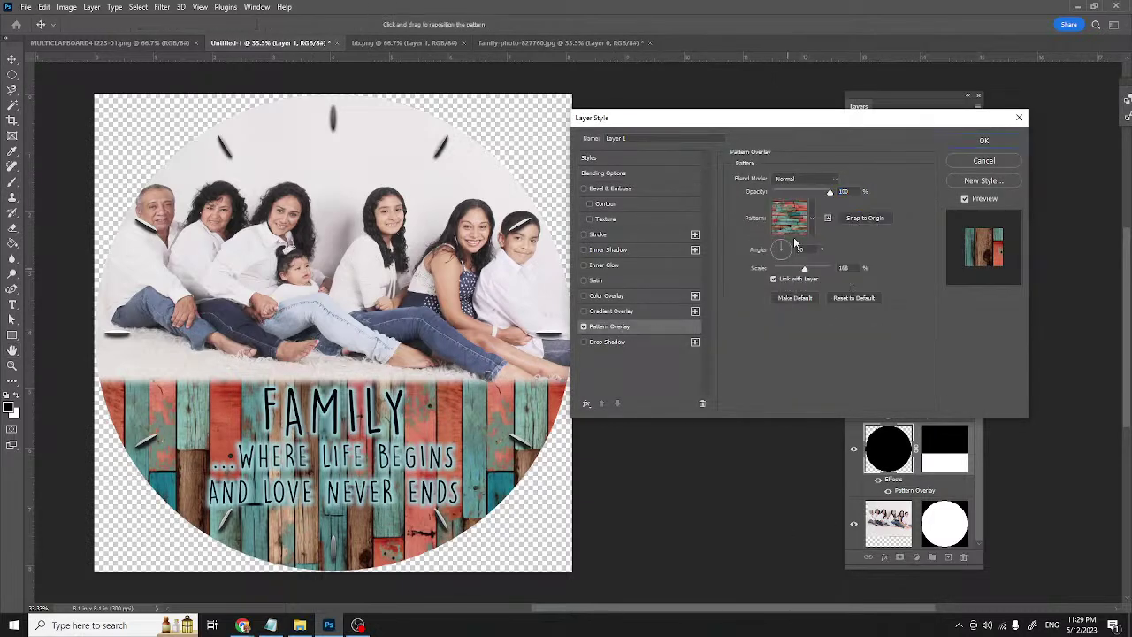
pyautogui.click(811, 220)
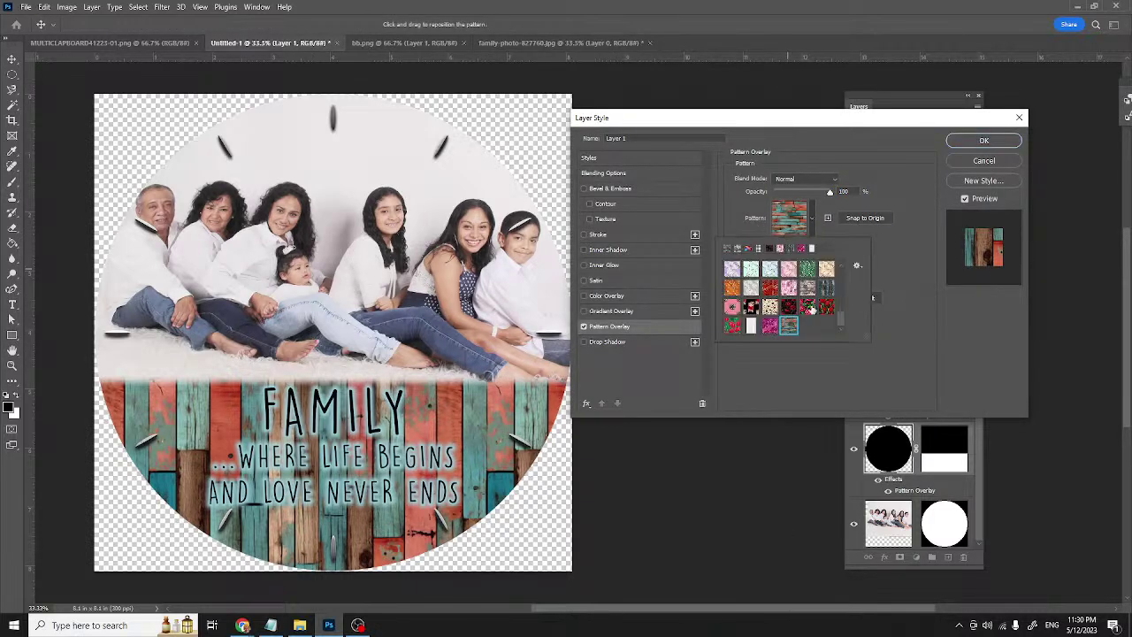
pyautogui.click(808, 289)
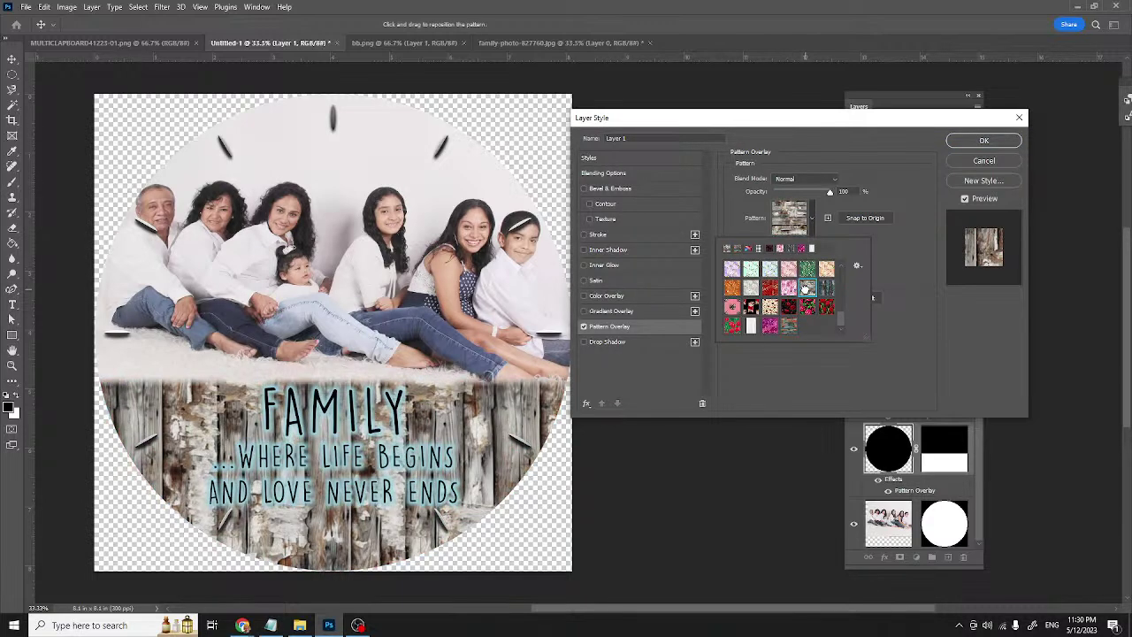
pyautogui.click(826, 288)
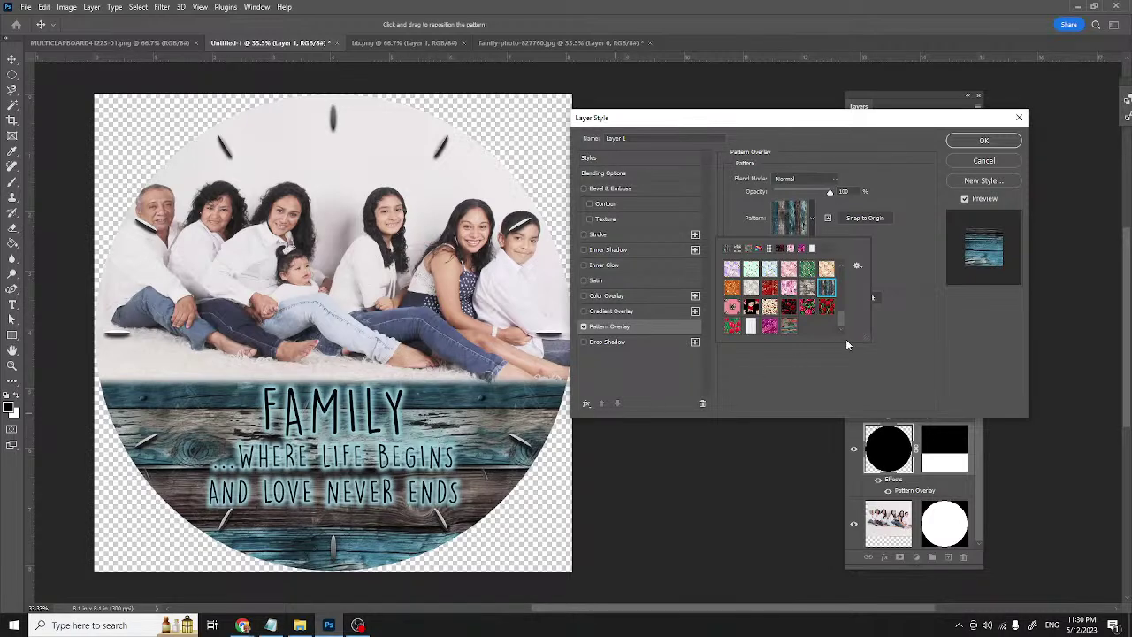
# - Set the plank pattern overlay's angle to 0 degrees and its blend mode to Luminosity
pyautogui.click(888, 331)
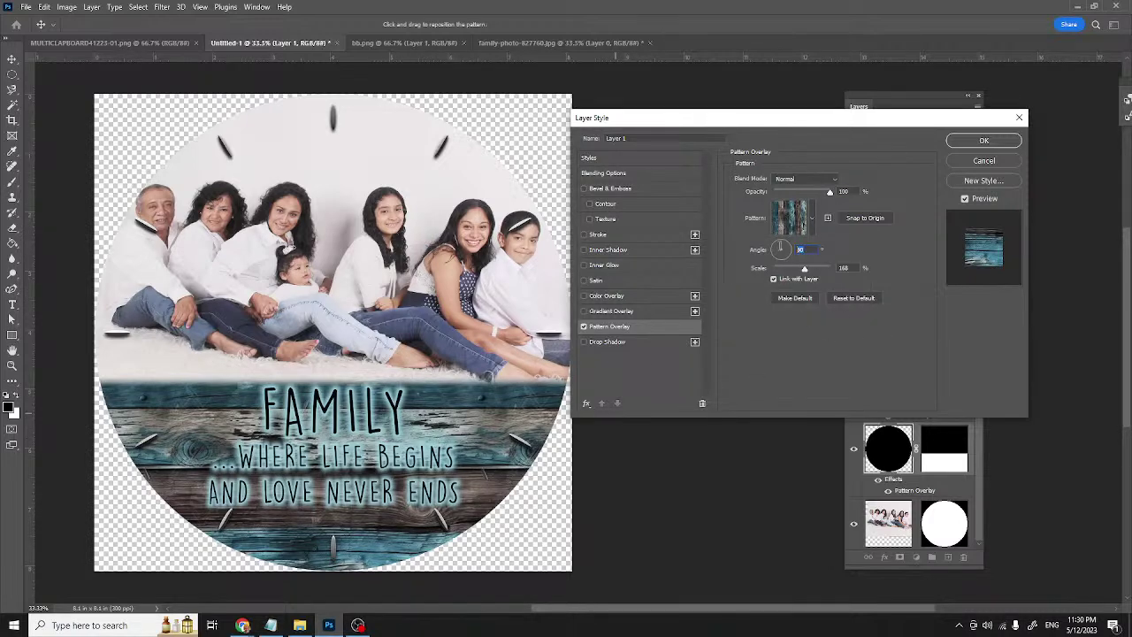
pyautogui.write('0')
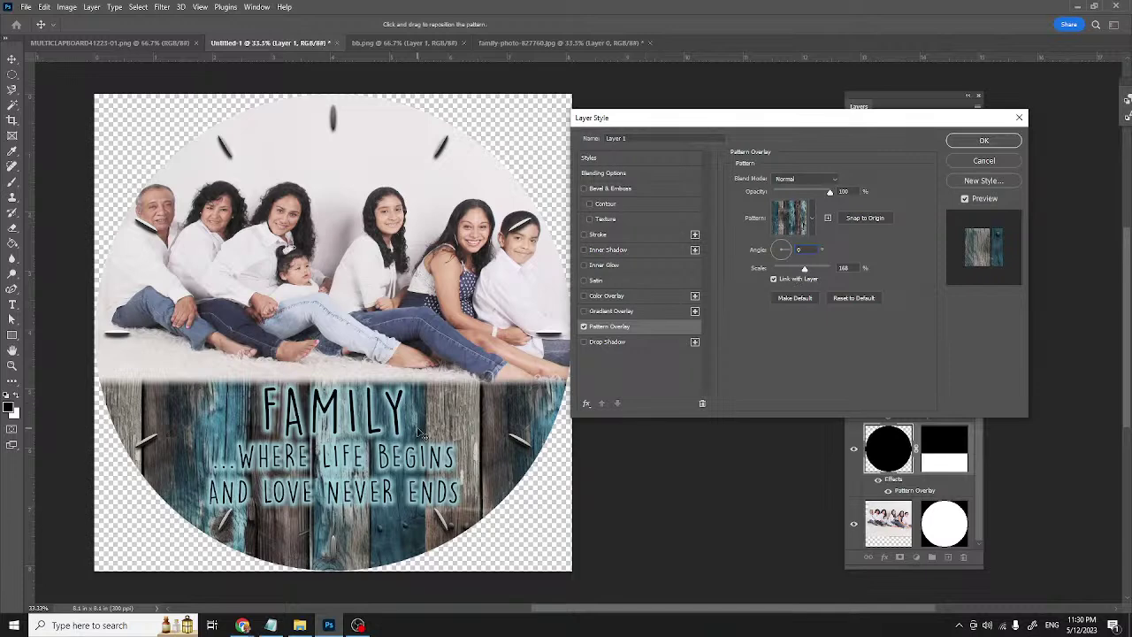
pyautogui.click(832, 181)
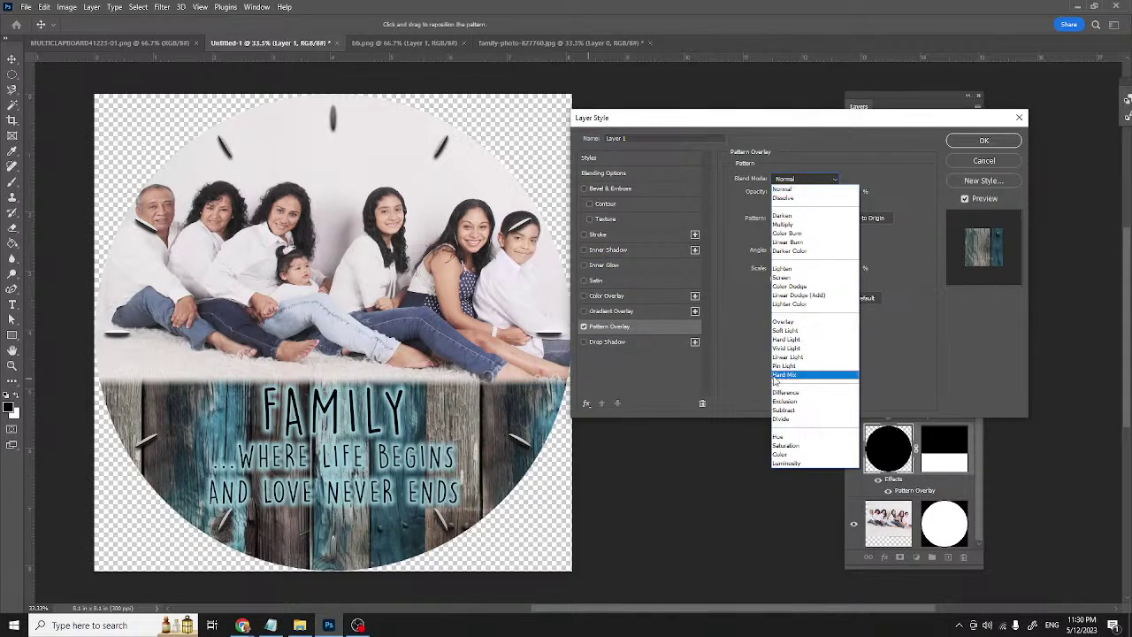
pyautogui.click(787, 464)
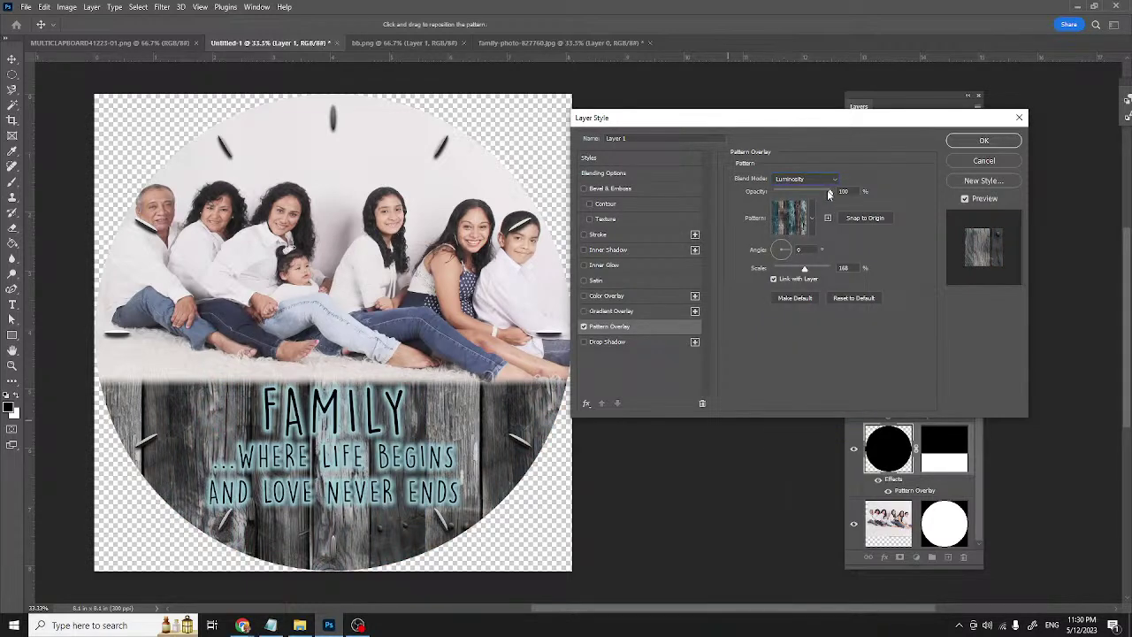
# - Add a color overlay to the wood plank layer and try purple, green, reddish brown and magenta hues for it
pyautogui.click(606, 296)
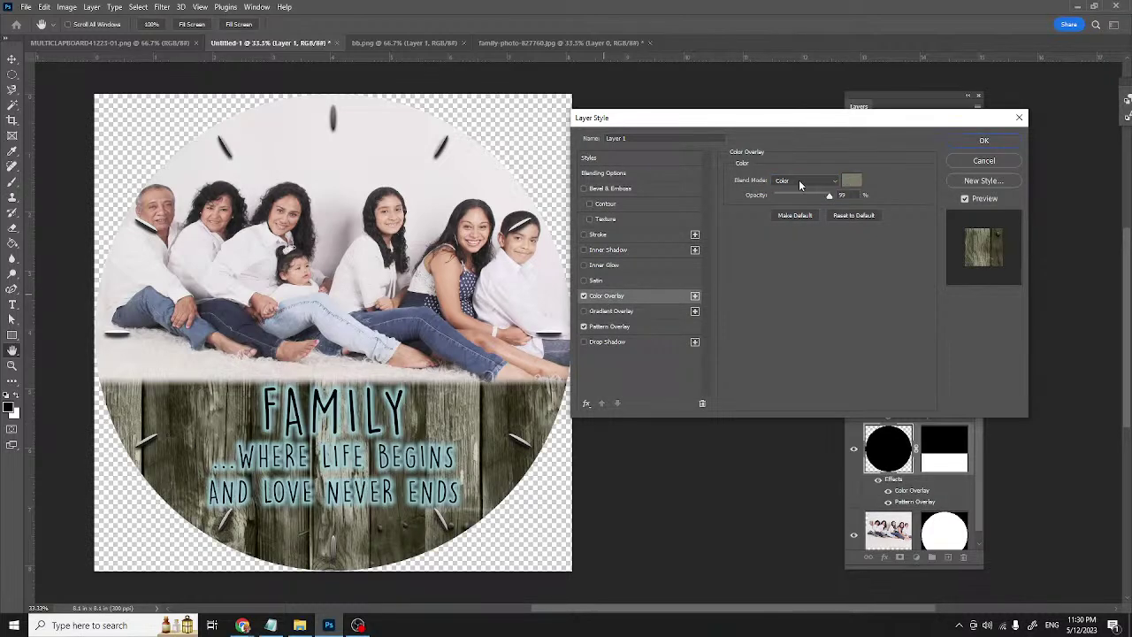
pyautogui.click(852, 181)
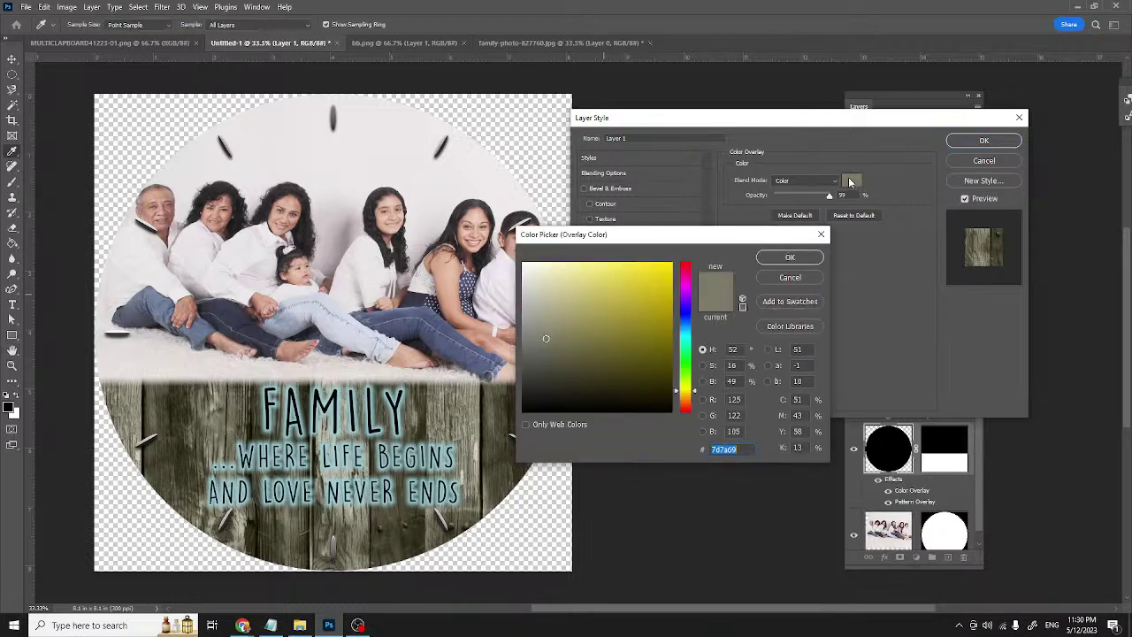
pyautogui.click(687, 302)
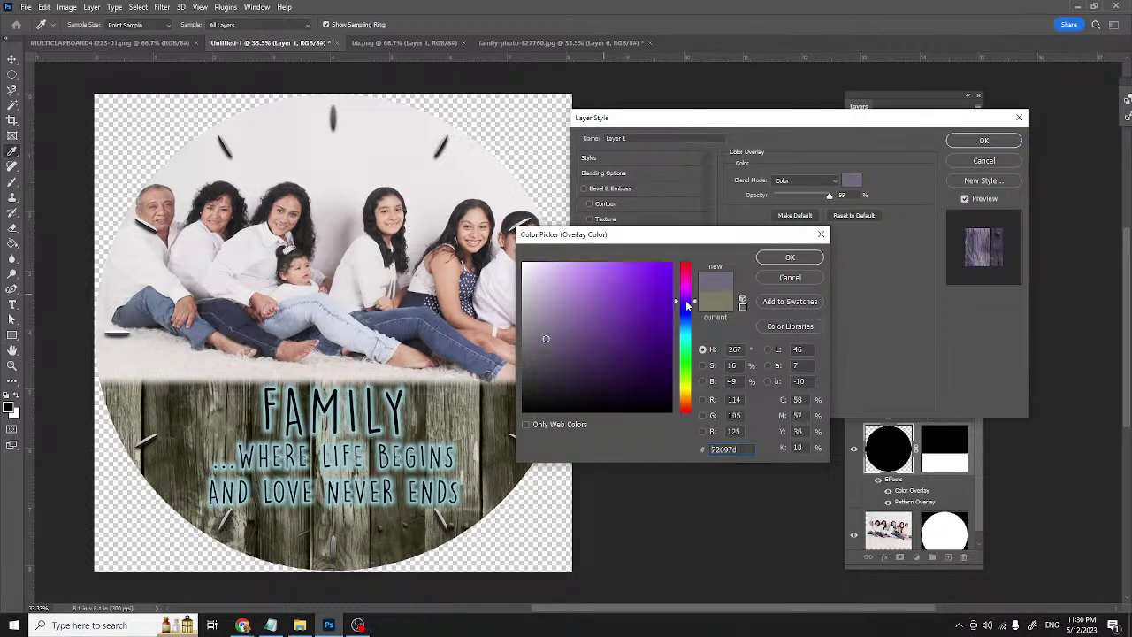
pyautogui.click(688, 375)
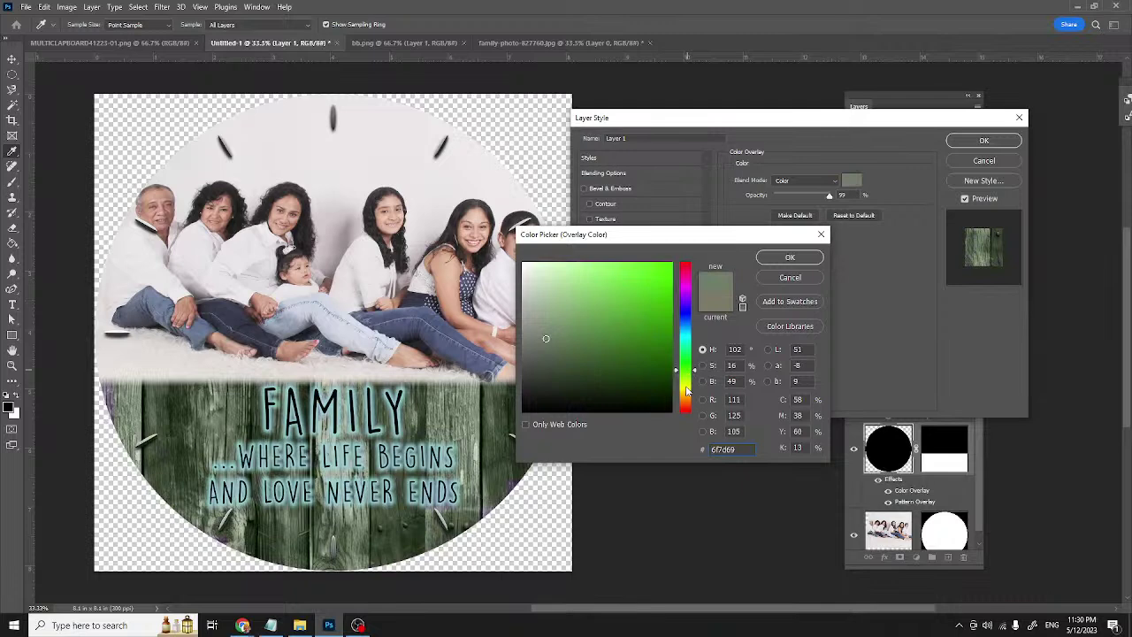
pyautogui.click(689, 386)
pyautogui.click(689, 409)
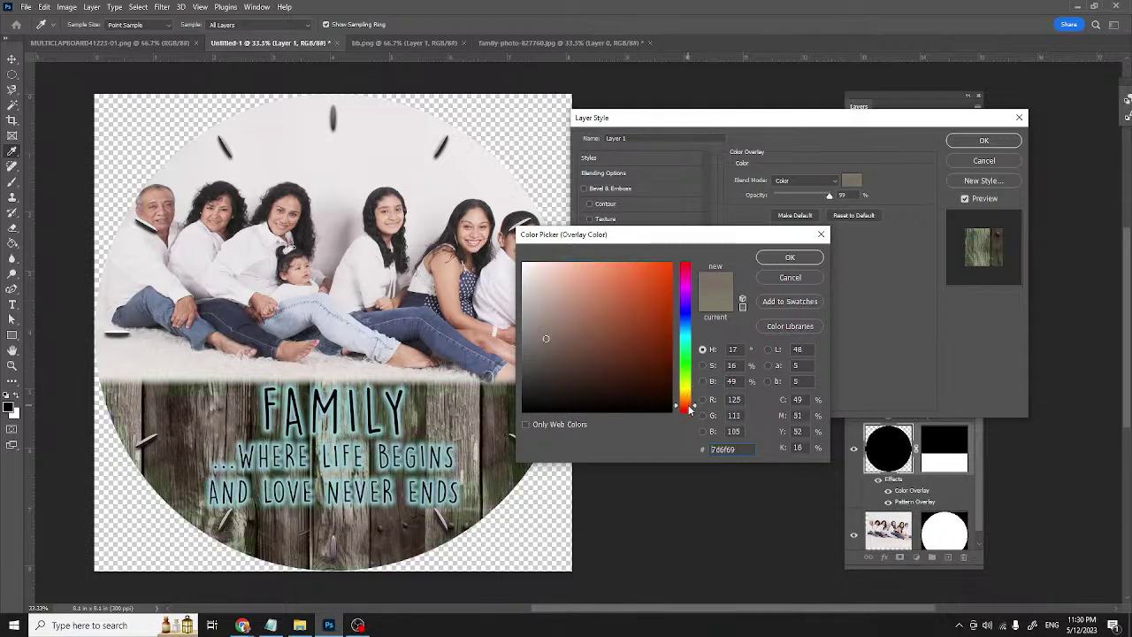
pyautogui.click(688, 299)
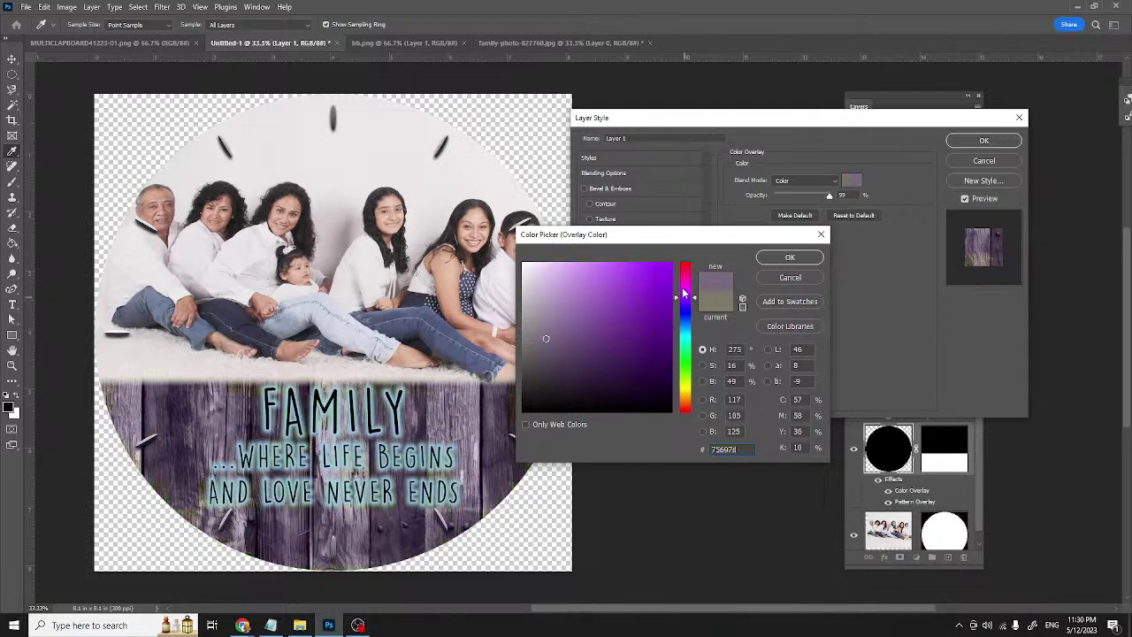
pyautogui.click(688, 281)
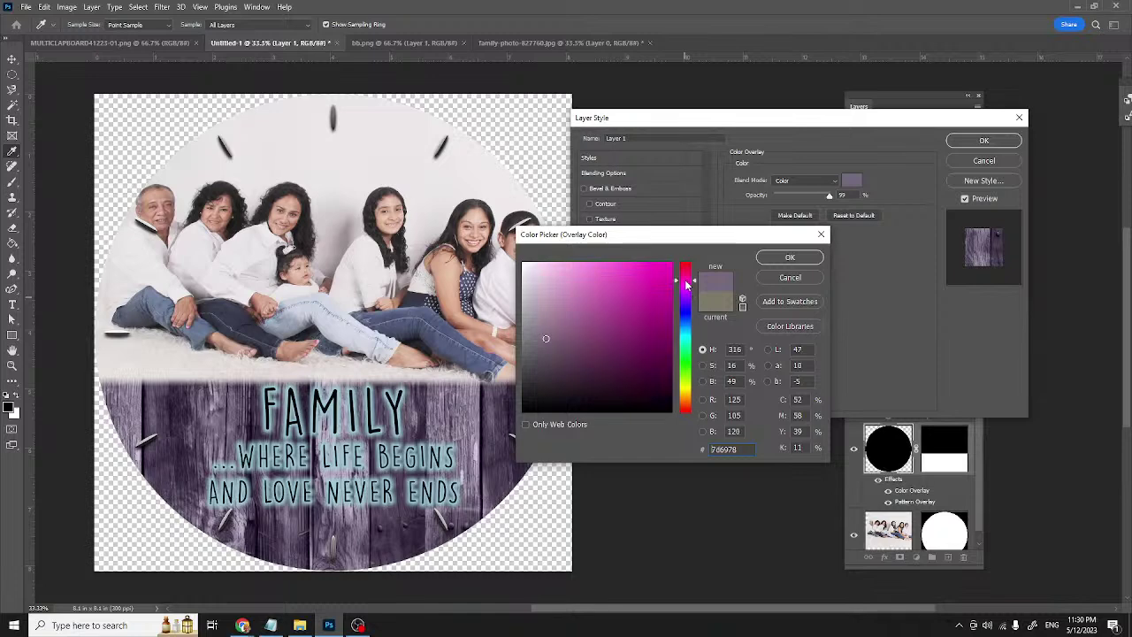
# - Set the plank layer's color overlay to light pink e9badc and accept the color
pyautogui.click(646, 302)
pyautogui.click(614, 299)
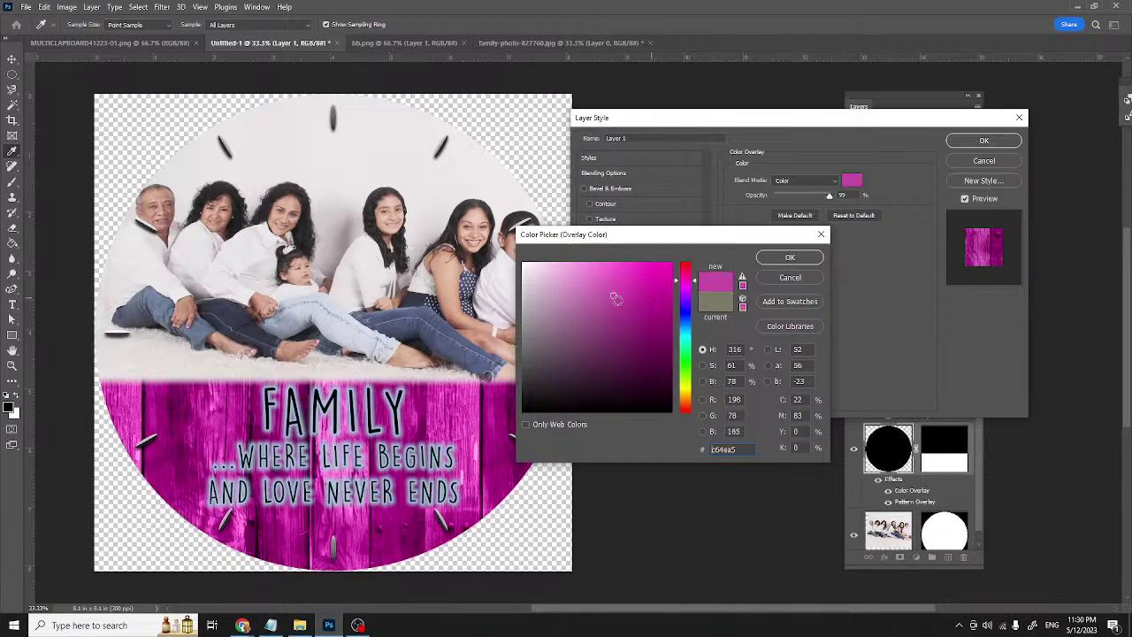
pyautogui.click(579, 292)
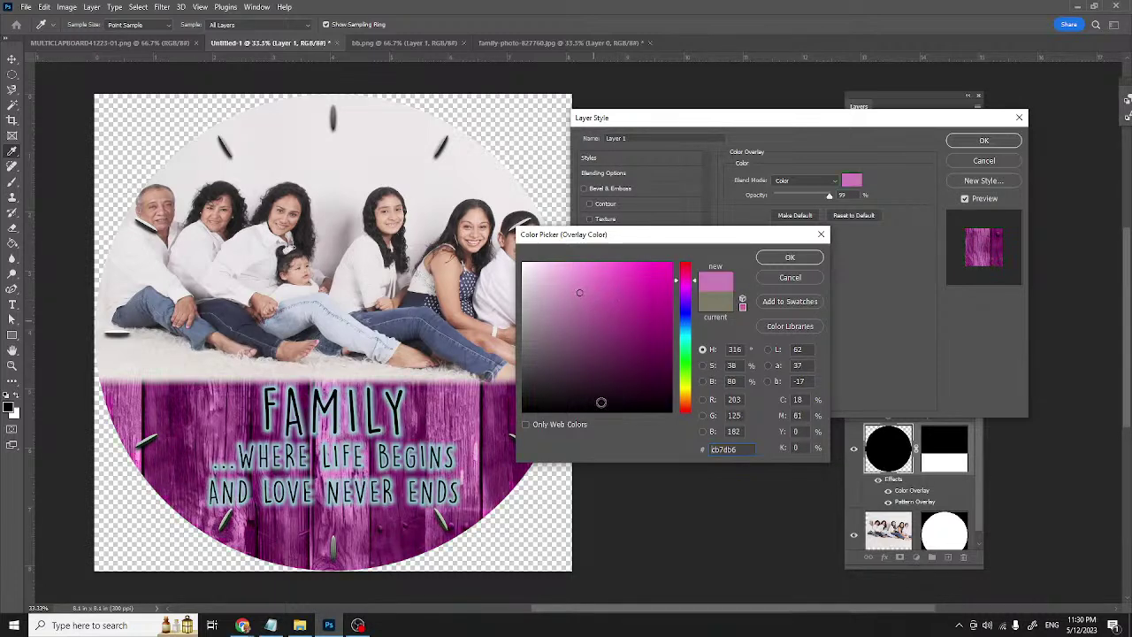
pyautogui.click(558, 283)
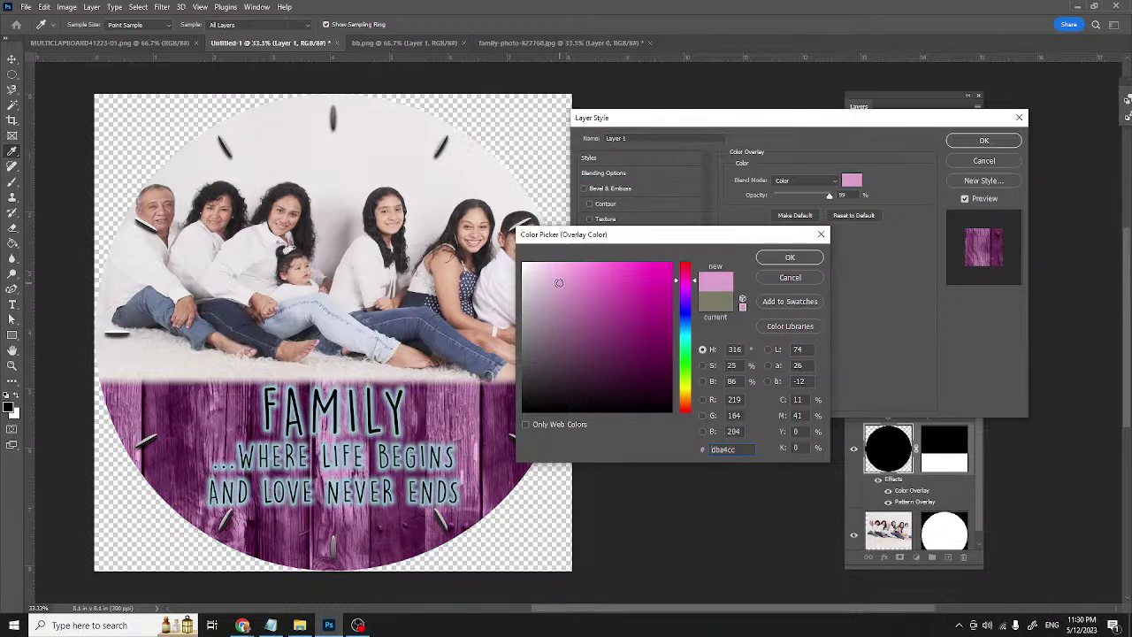
pyautogui.click(551, 274)
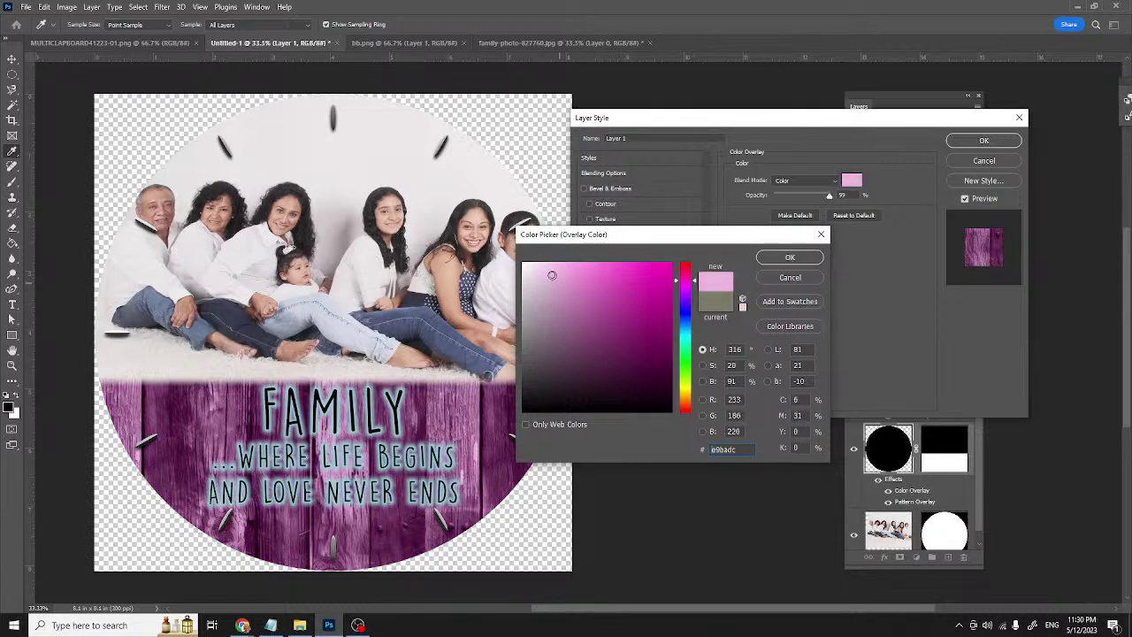
pyautogui.click(790, 257)
# - Try the Linear Burn, Linear Dodge (Add) and Color blend modes on the pink color overlay, and settle on Overlay
pyautogui.click(806, 180)
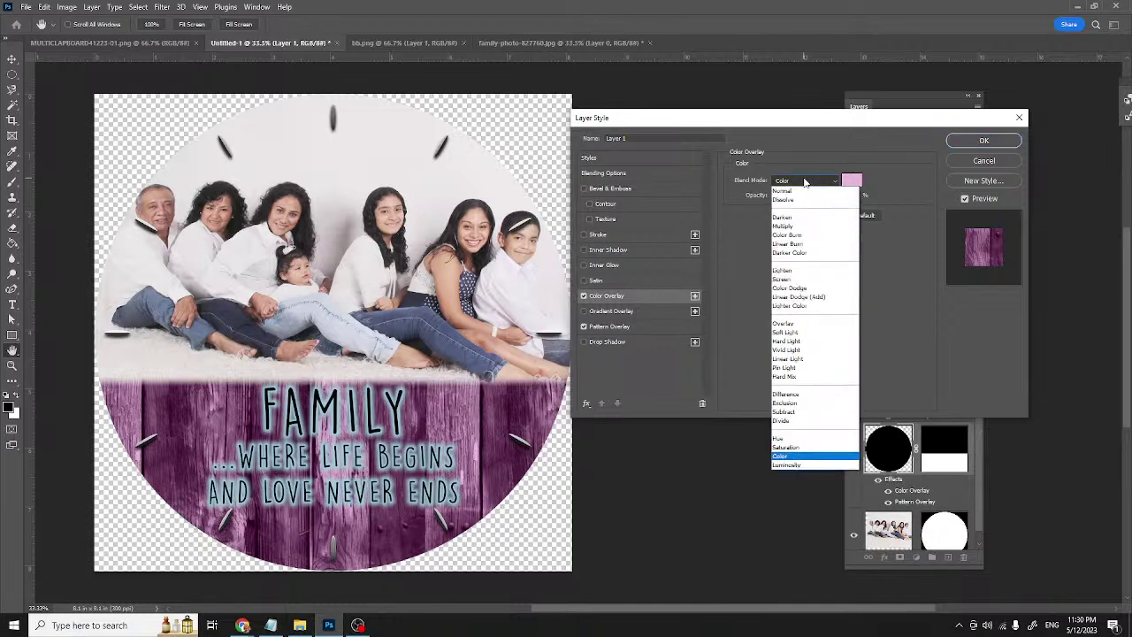
pyautogui.click(790, 245)
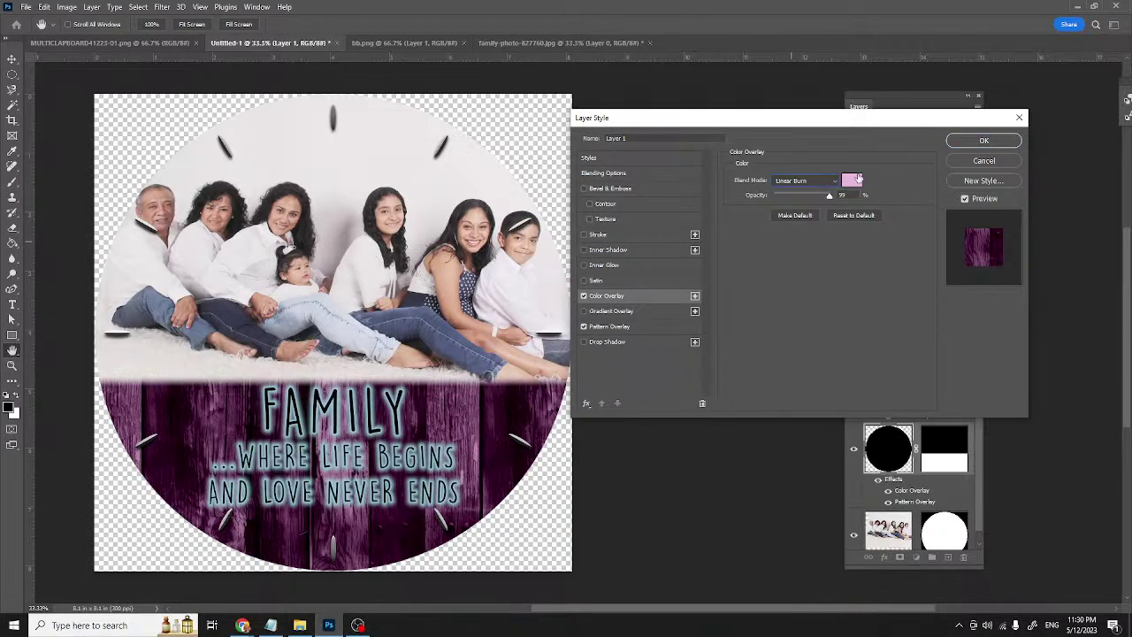
pyautogui.click(814, 182)
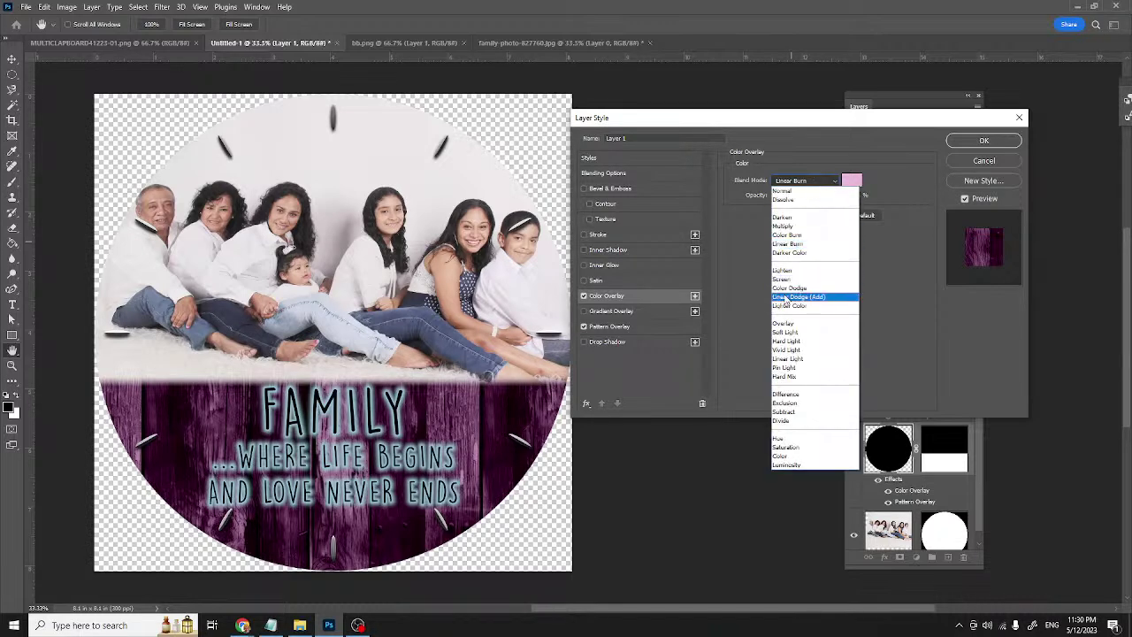
pyautogui.click(784, 294)
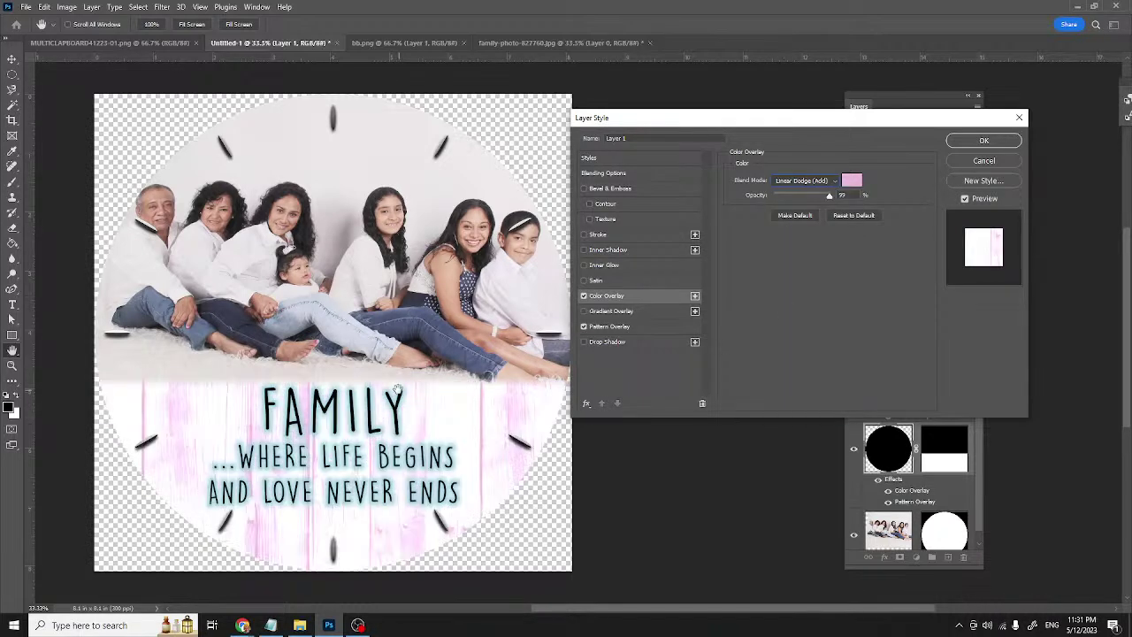
pyautogui.click(808, 182)
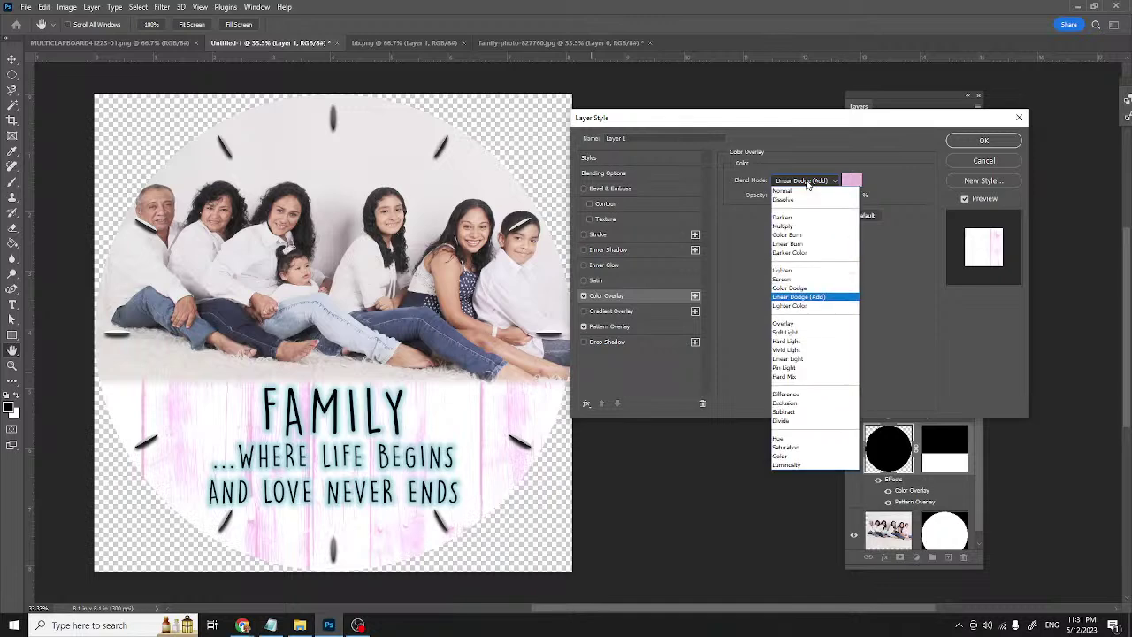
pyautogui.click(789, 323)
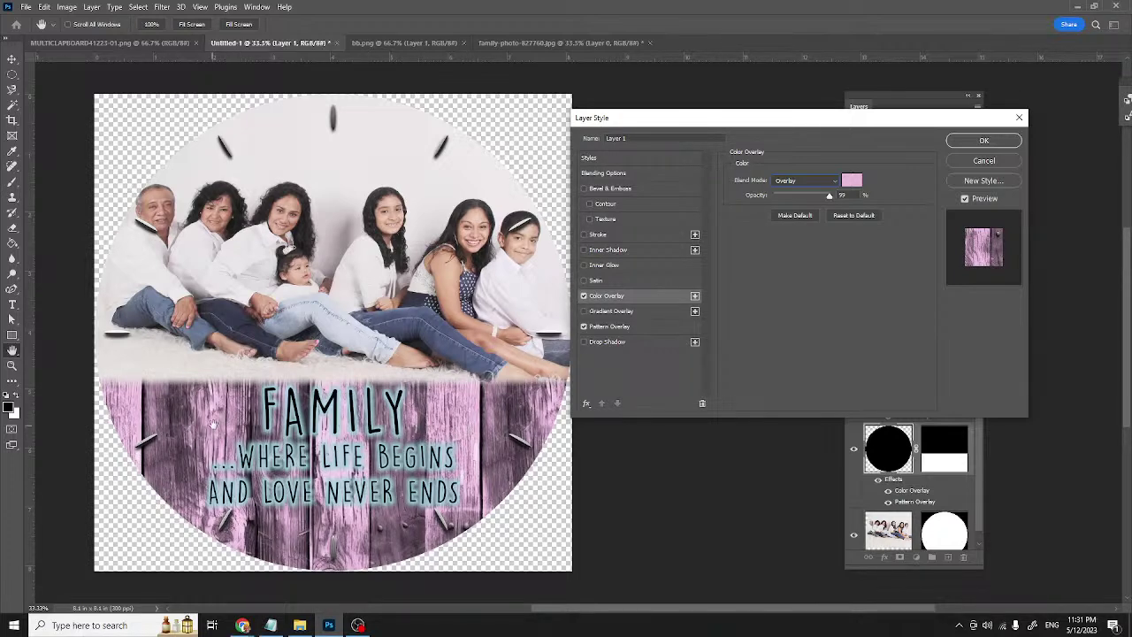
pyautogui.click(814, 182)
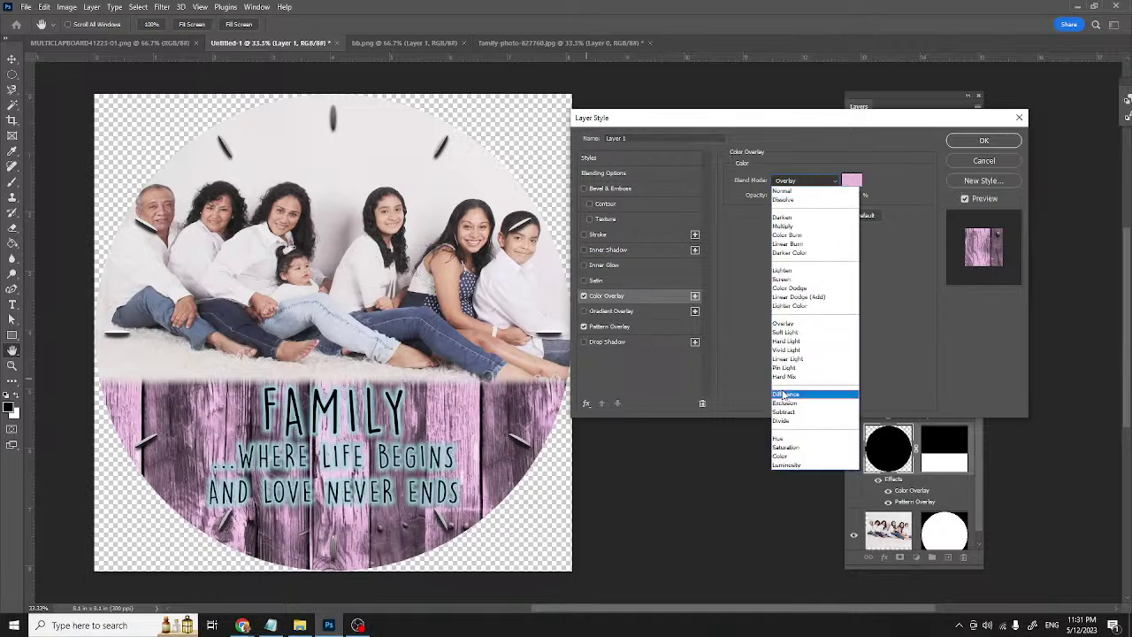
pyautogui.click(782, 456)
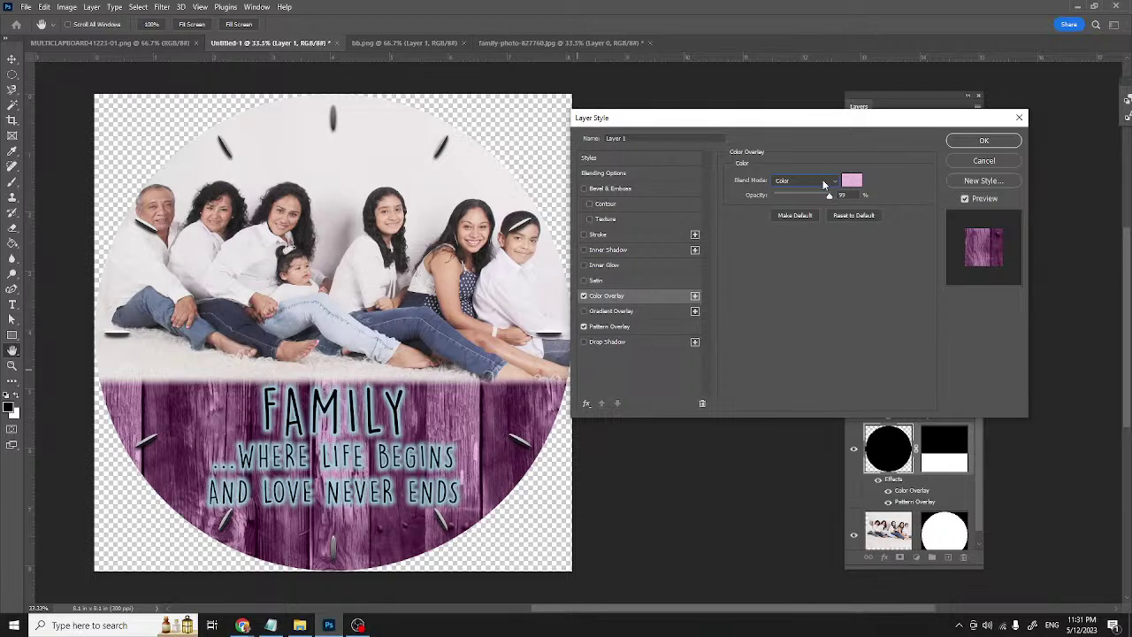
pyautogui.click(825, 181)
pyautogui.click(785, 323)
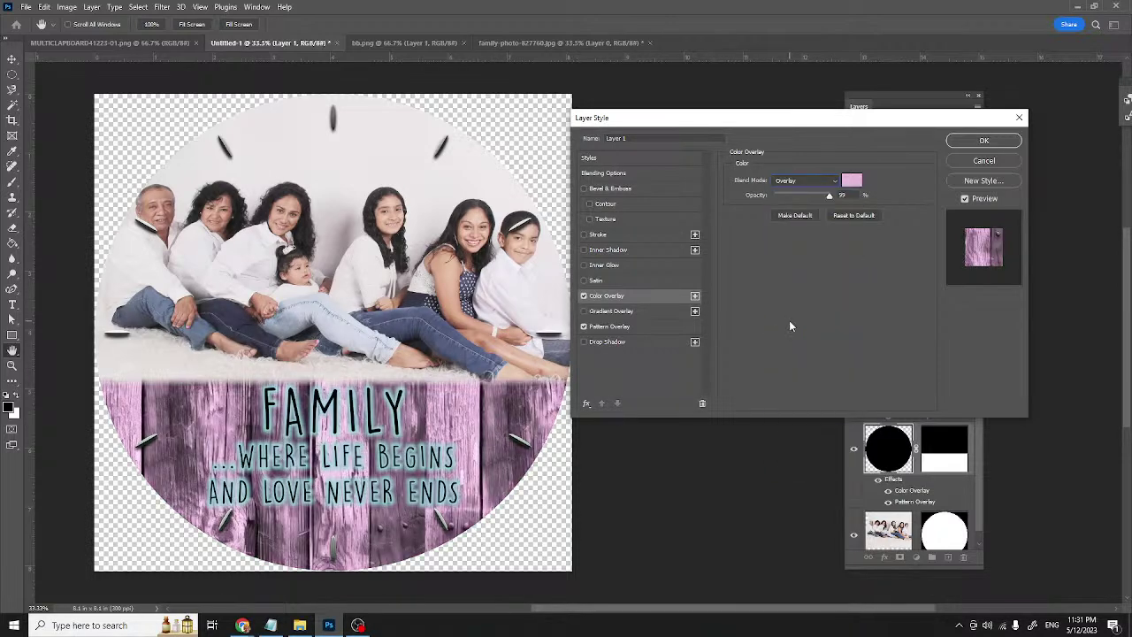
# - Try deep blue and dark teal green overlay colors on the wood planks, and discard the color change
pyautogui.click(852, 181)
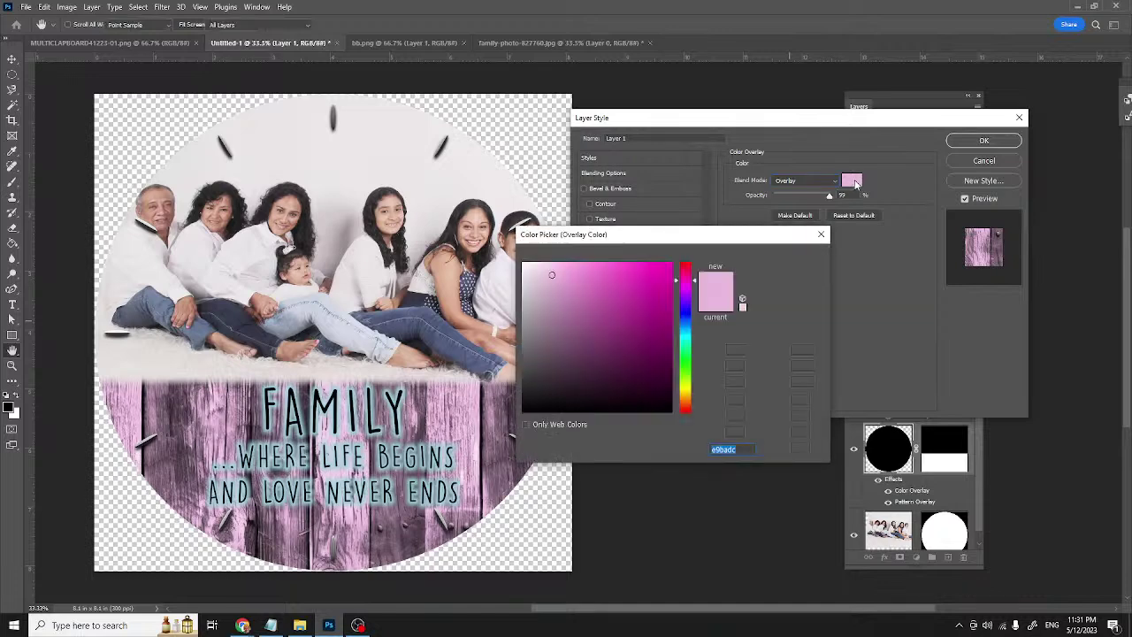
pyautogui.click(686, 317)
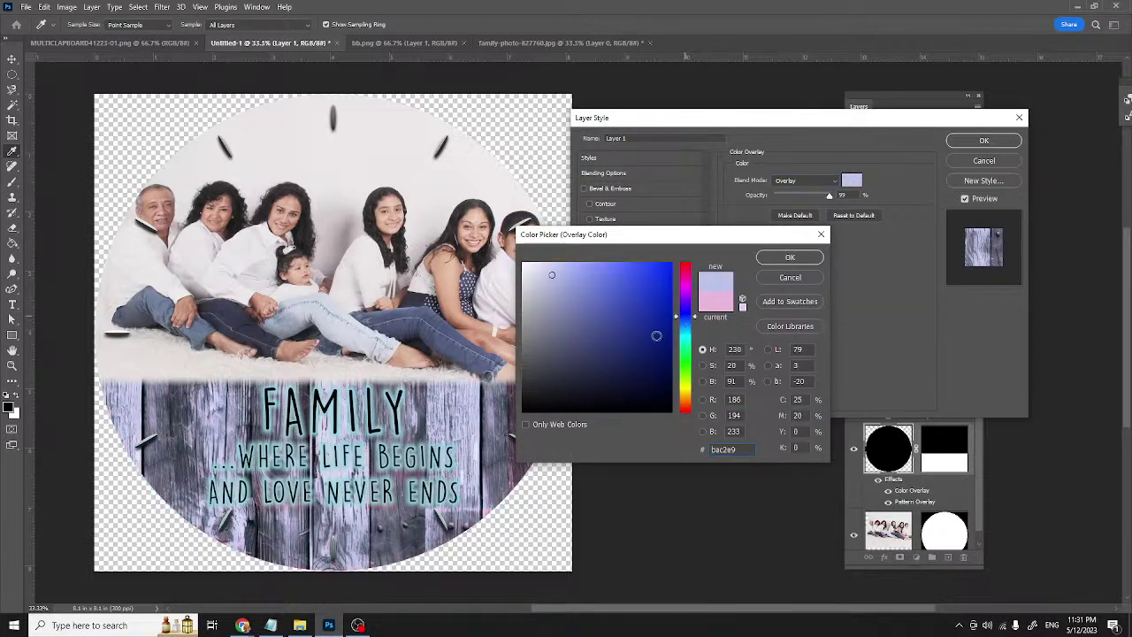
pyautogui.click(661, 289)
pyautogui.click(665, 364)
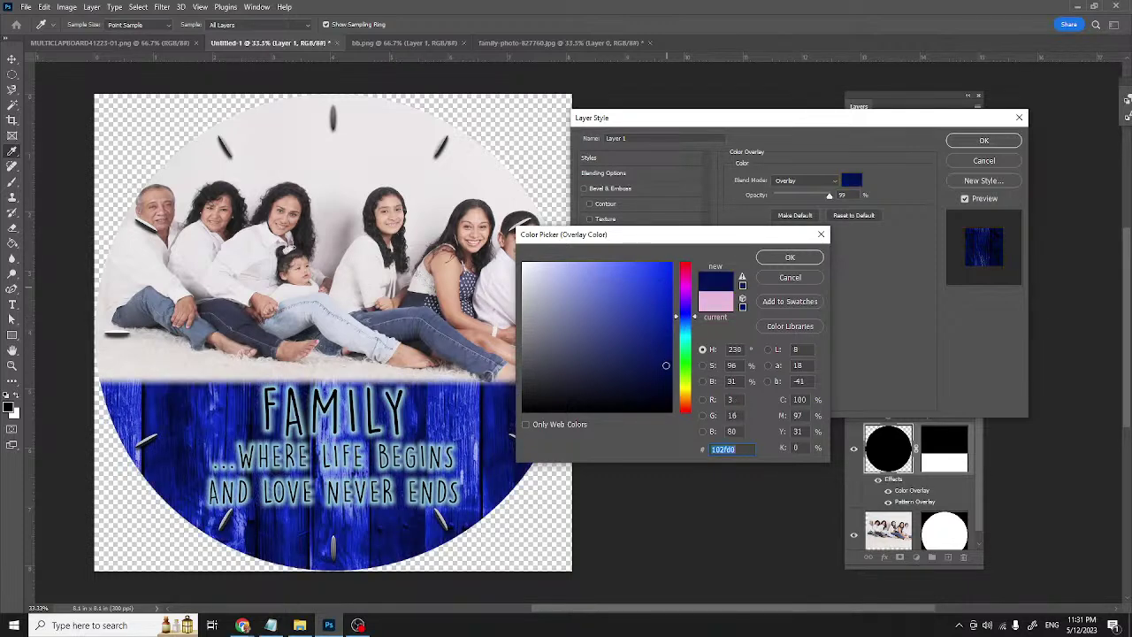
pyautogui.moveTo(686, 370); pyautogui.dragTo(688, 341)
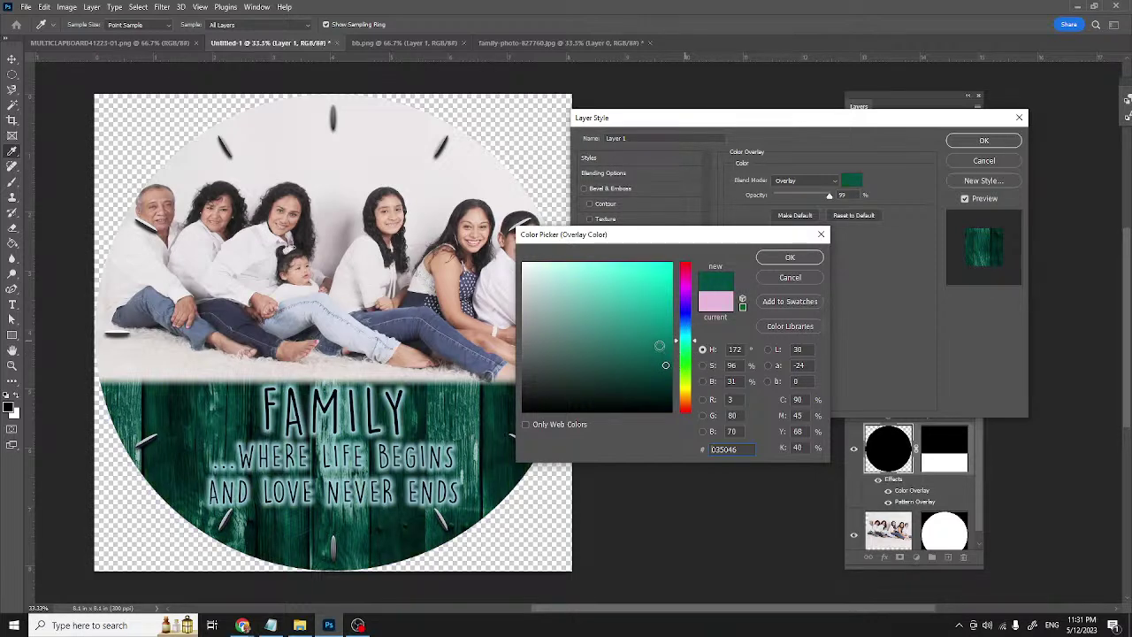
pyautogui.click(786, 279)
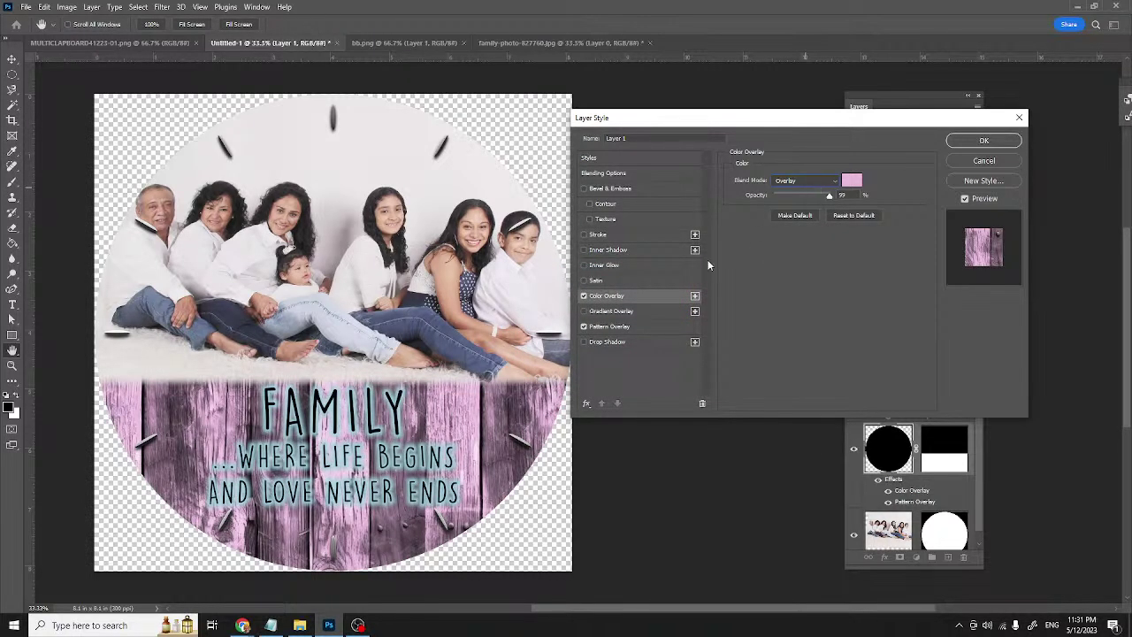
# - Turn off the plank layer's color overlay and set its pattern overlay's blend mode to Normal
pyautogui.click(584, 297)
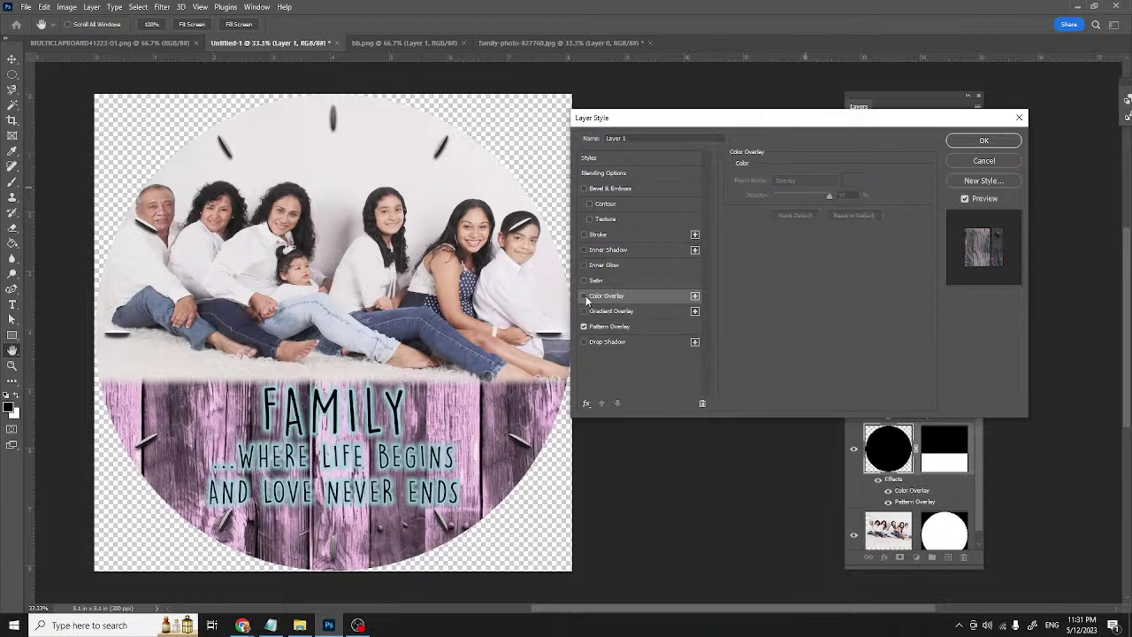
pyautogui.click(601, 327)
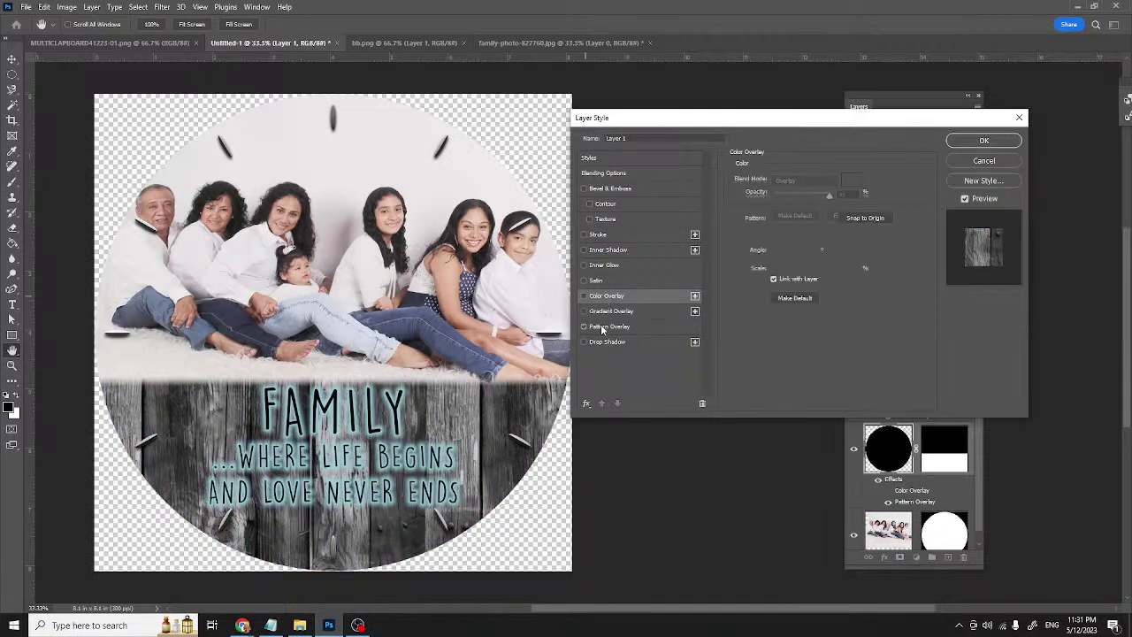
pyautogui.click(817, 183)
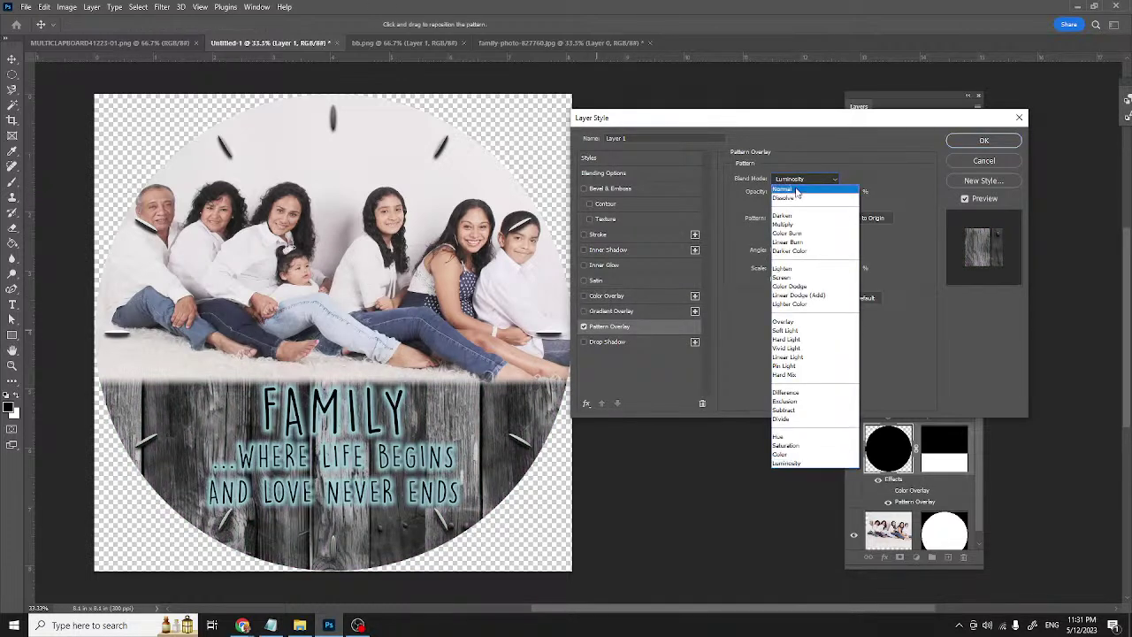
pyautogui.click(796, 189)
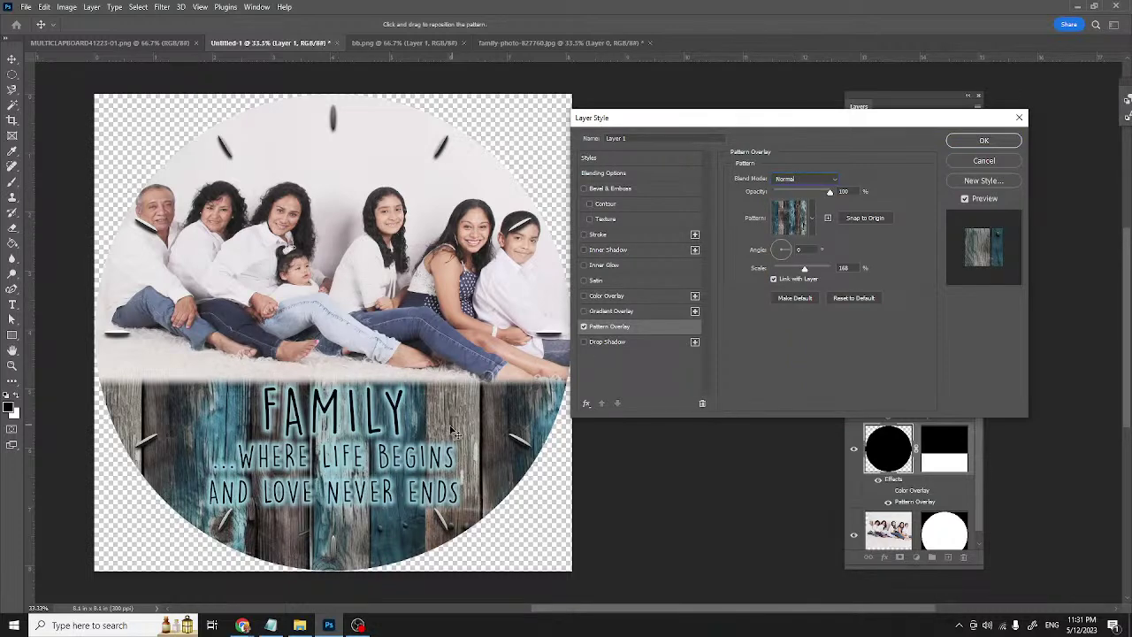
# - Try the blue-gold marble and pink glitter patterns in the pattern overlay, and settle on the red and teal wood planks
pyautogui.click(813, 221)
pyautogui.click(770, 269)
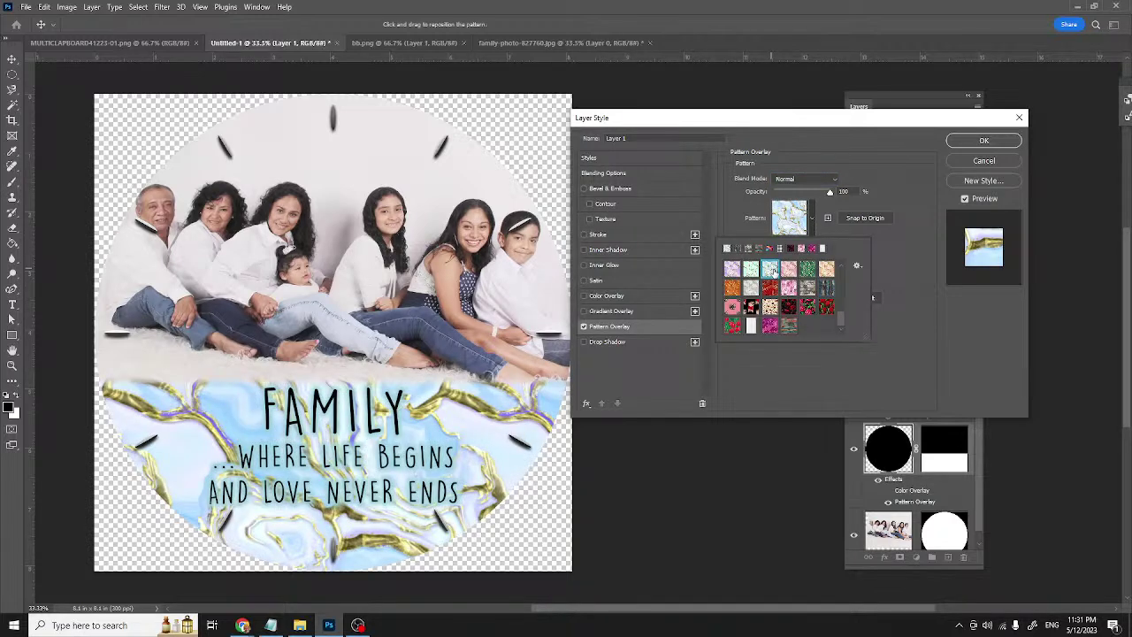
pyautogui.click(769, 326)
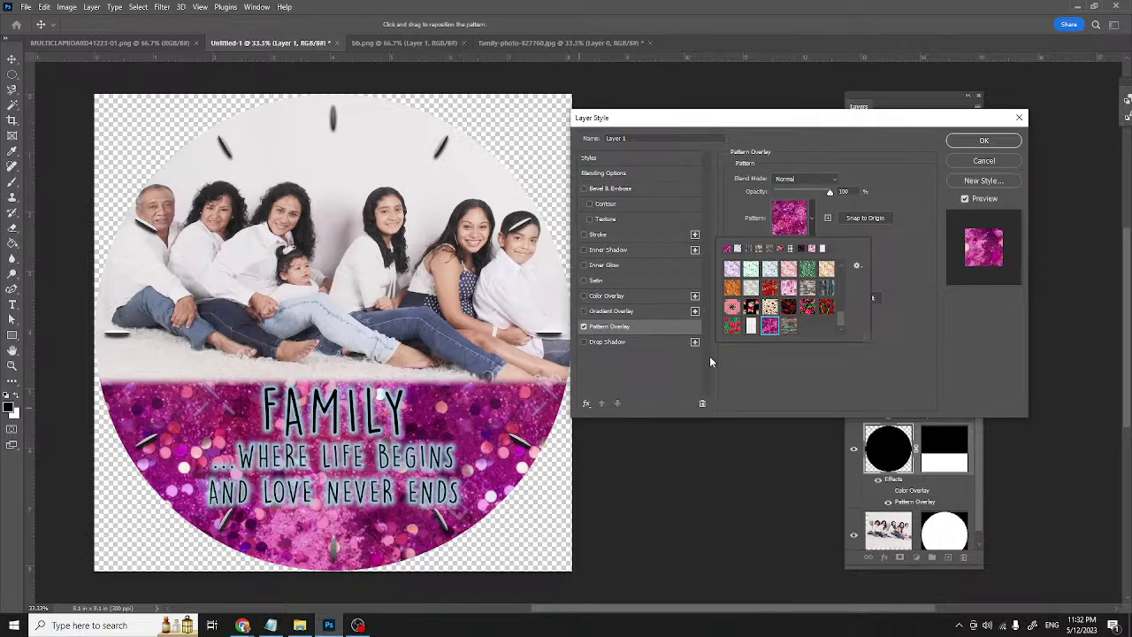
pyautogui.click(790, 326)
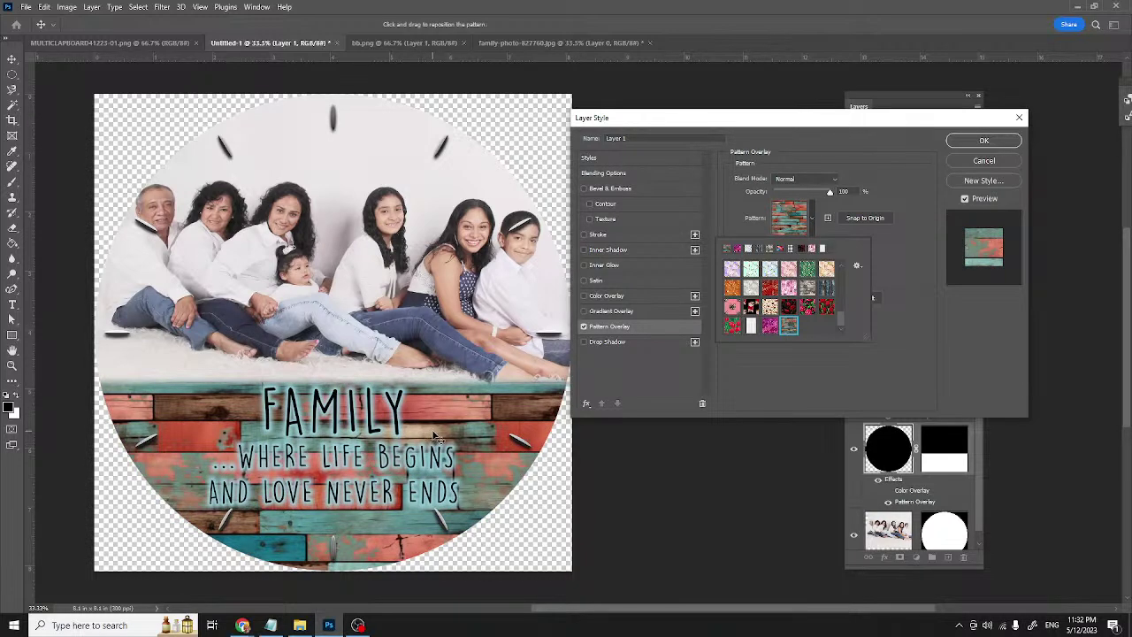
pyautogui.click(767, 377)
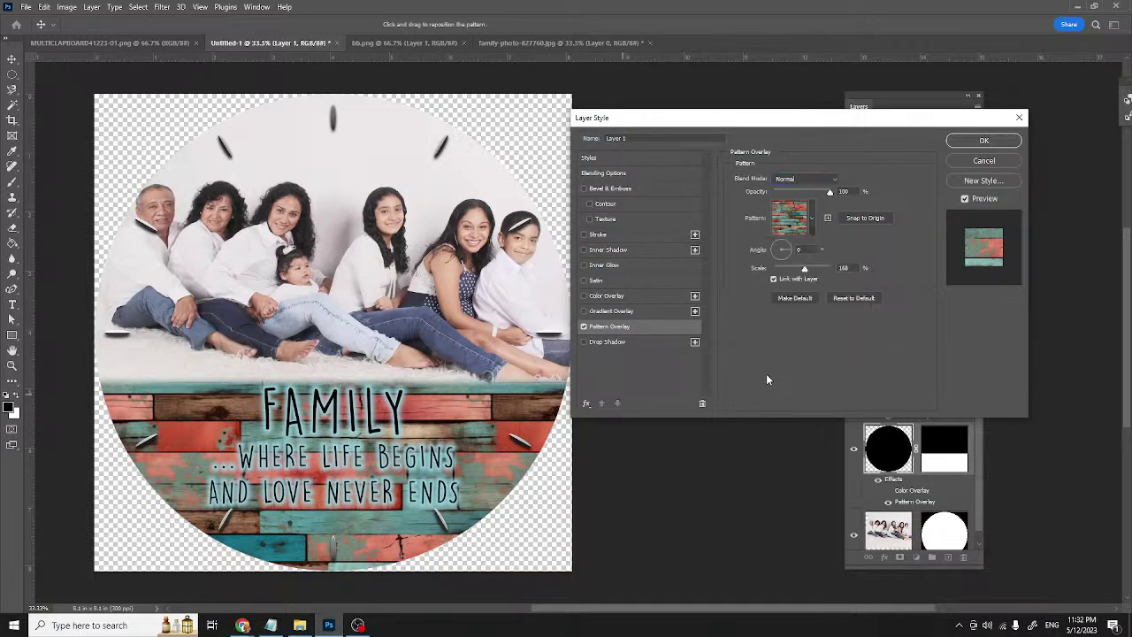
# - Set the red and teal plank pattern's angle to 90 degrees and accept the layer style
pyautogui.doubleClick(799, 250)
pyautogui.write('90')
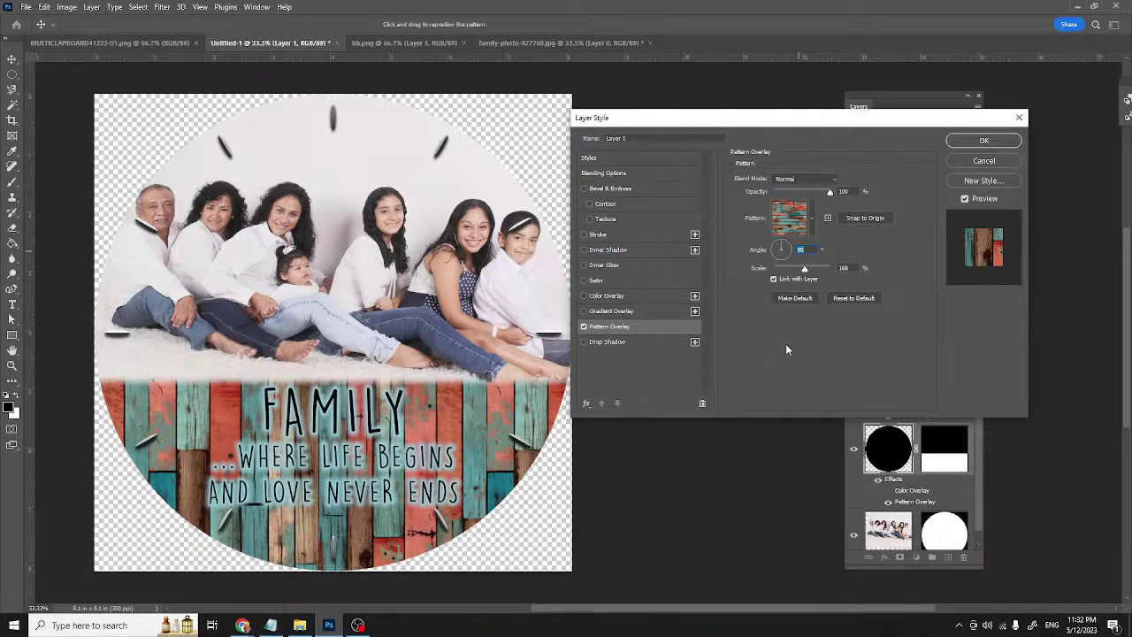
pyautogui.click(983, 142)
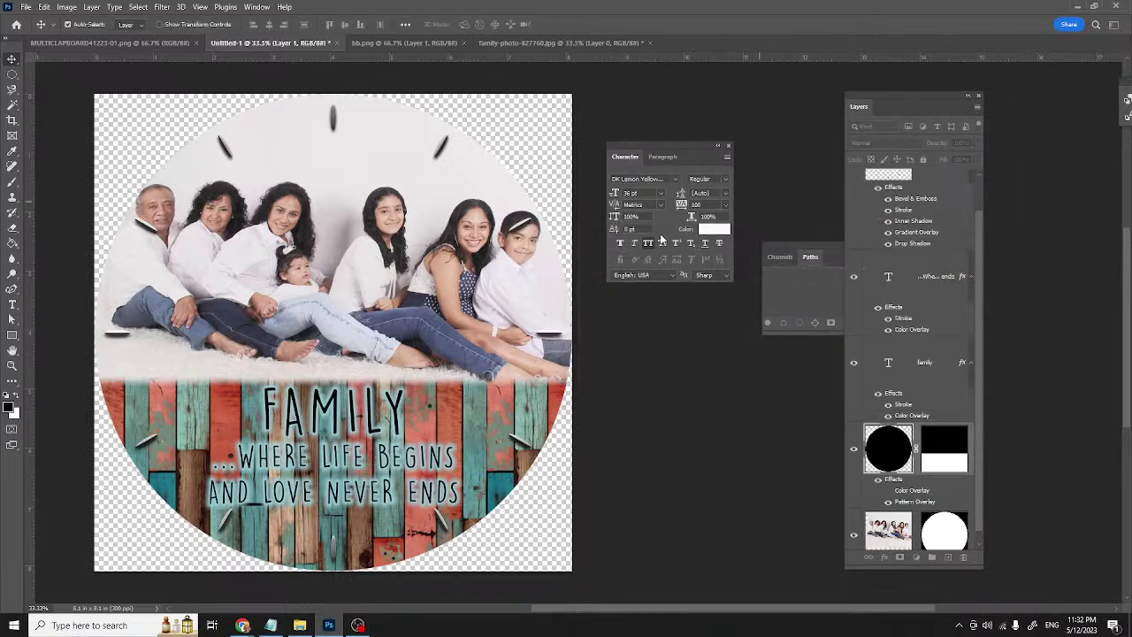